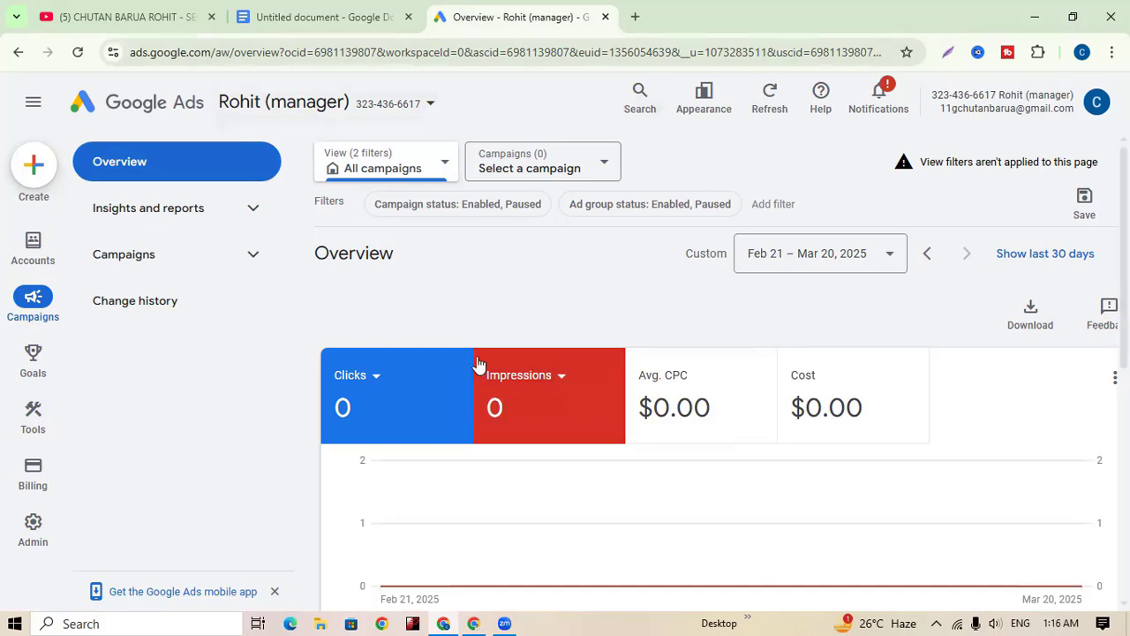
- Check the accounts under the manager account, then browse the YouTube channel's latest videos in the other browser window
left_click(427, 106)
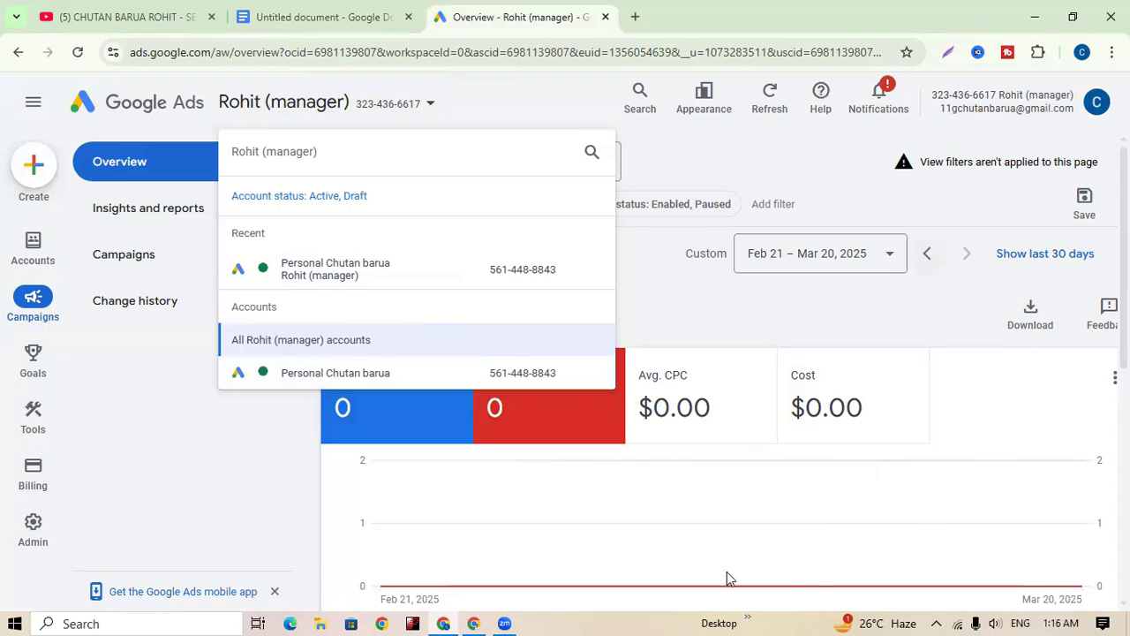
left_click(475, 616)
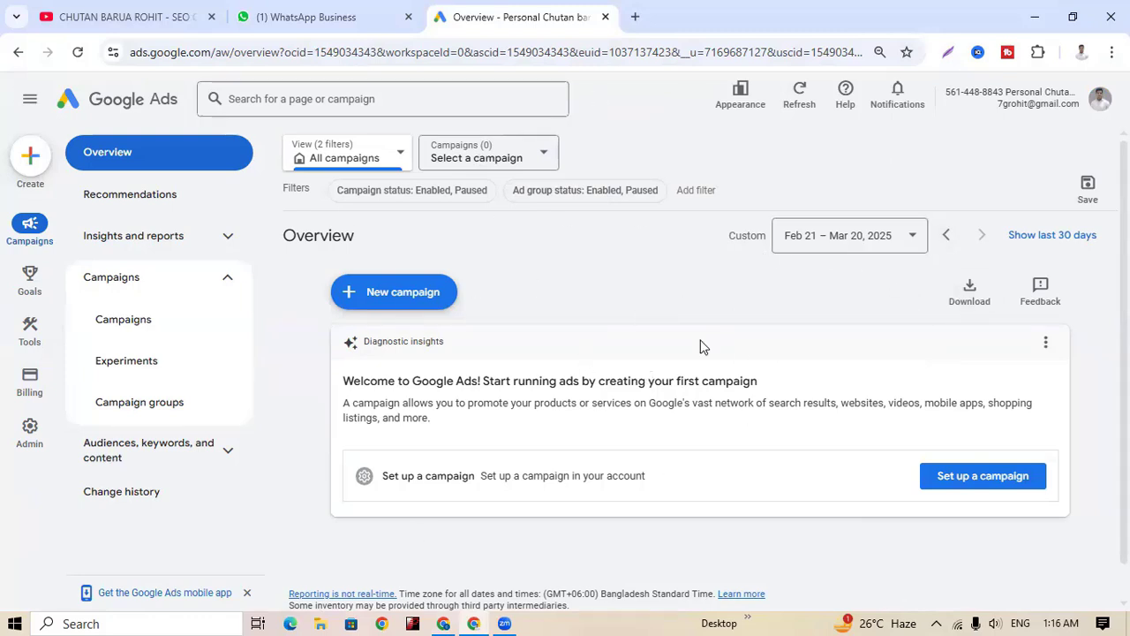
left_click(116, 17)
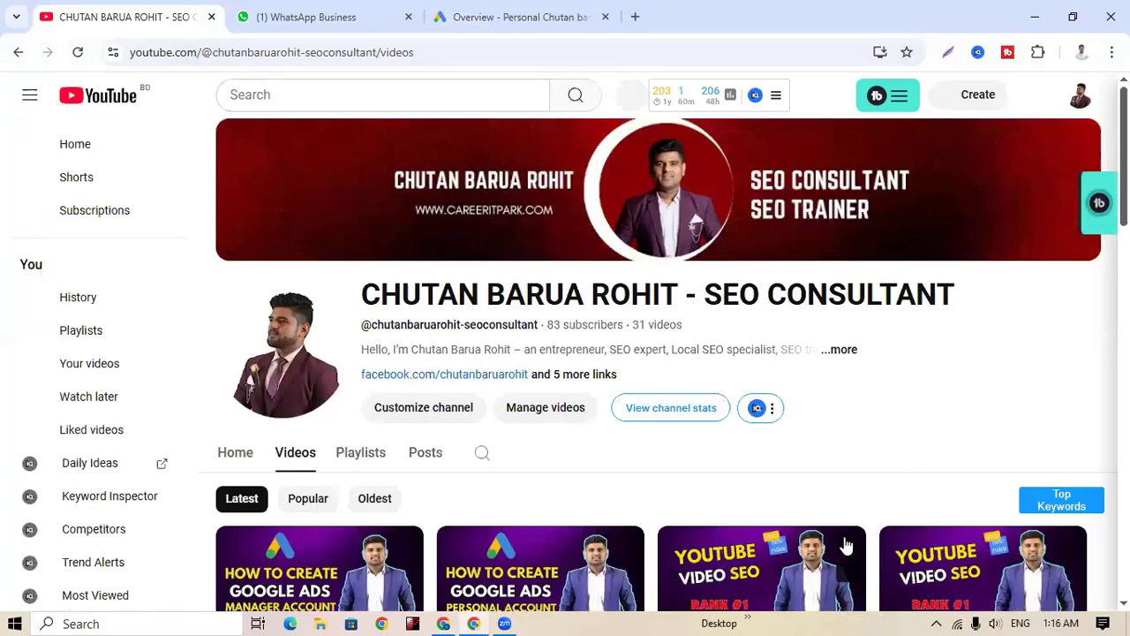
scroll(845, 545, "down", 1)
scroll(1097, 565, "down", 3)
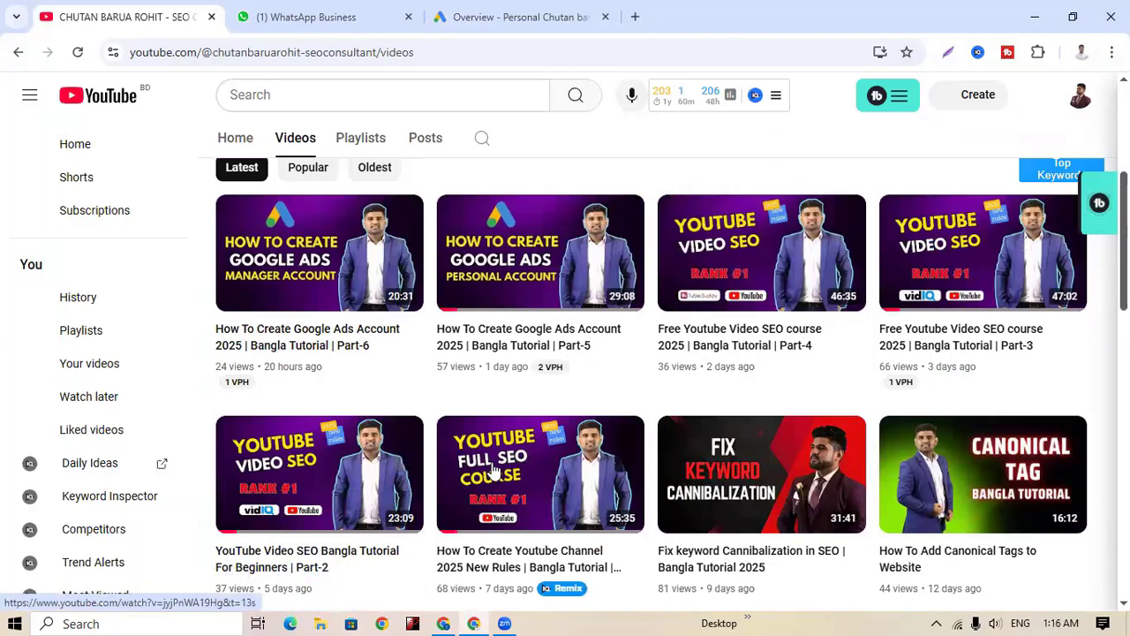
mouse_move(507, 465)
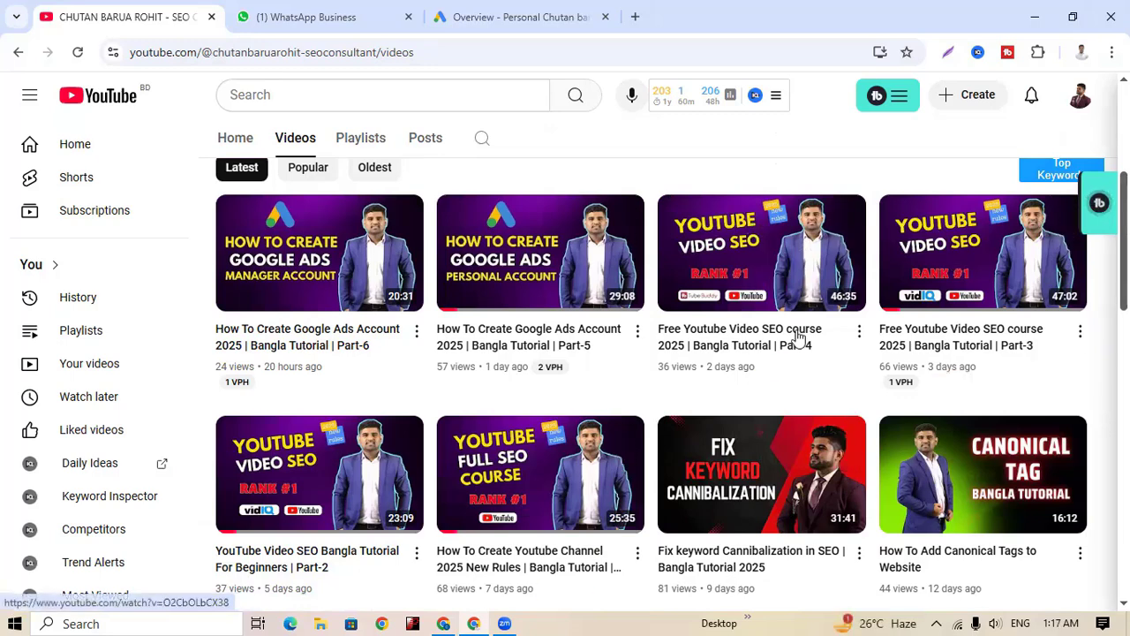
left_click(521, 19)
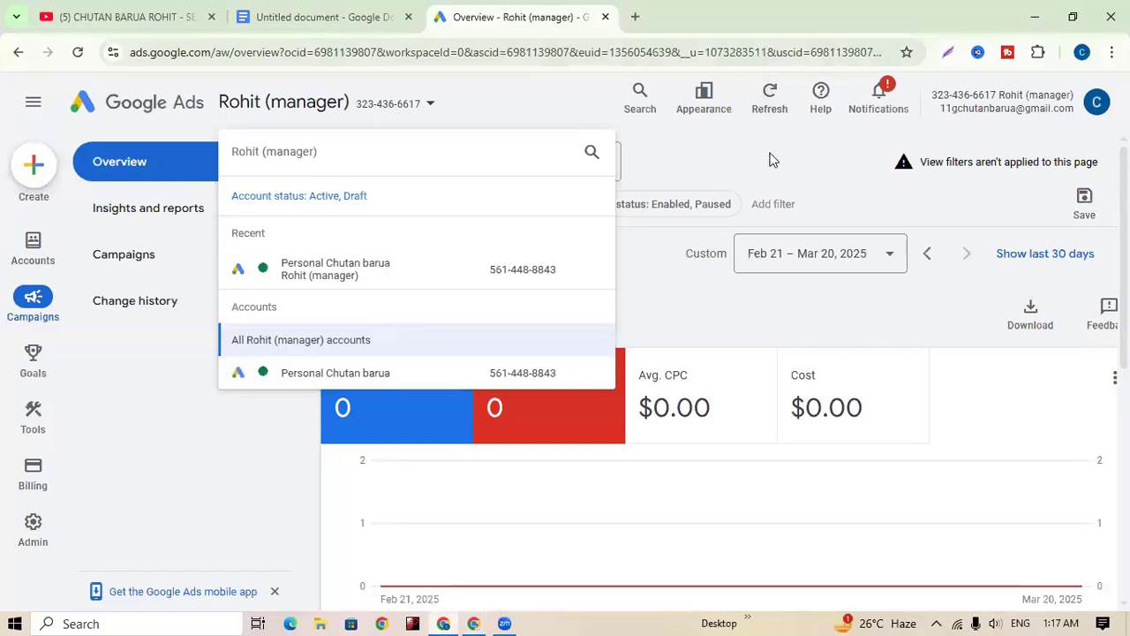
- Switch from the Google Ads manager account to its linked personal account and dismiss the account protection alert
left_click(519, 109)
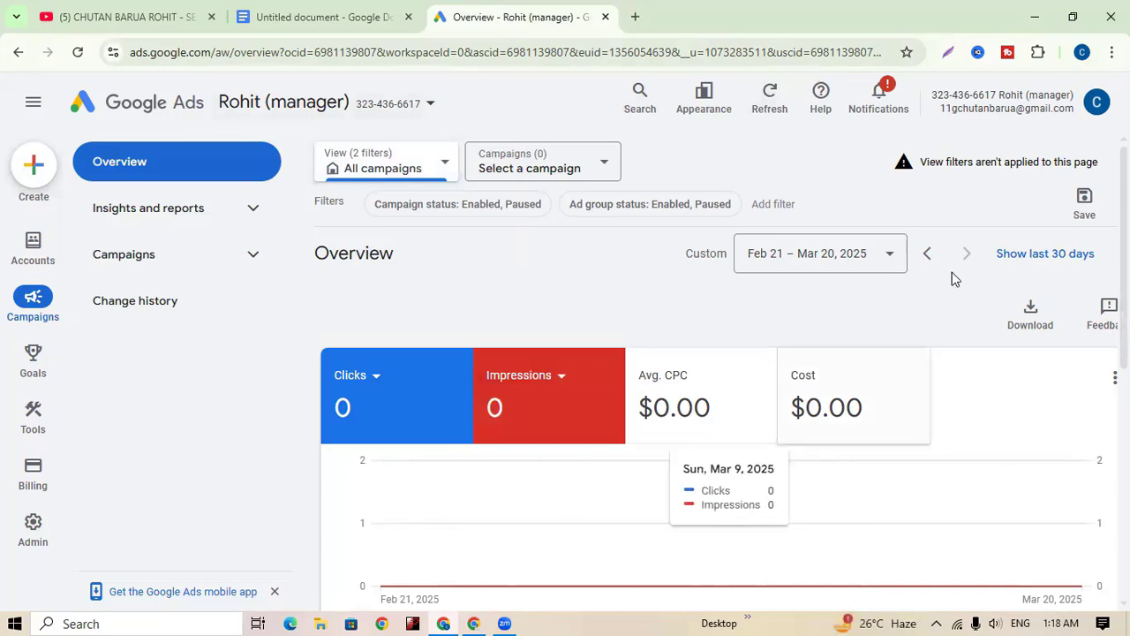
left_click(430, 108)
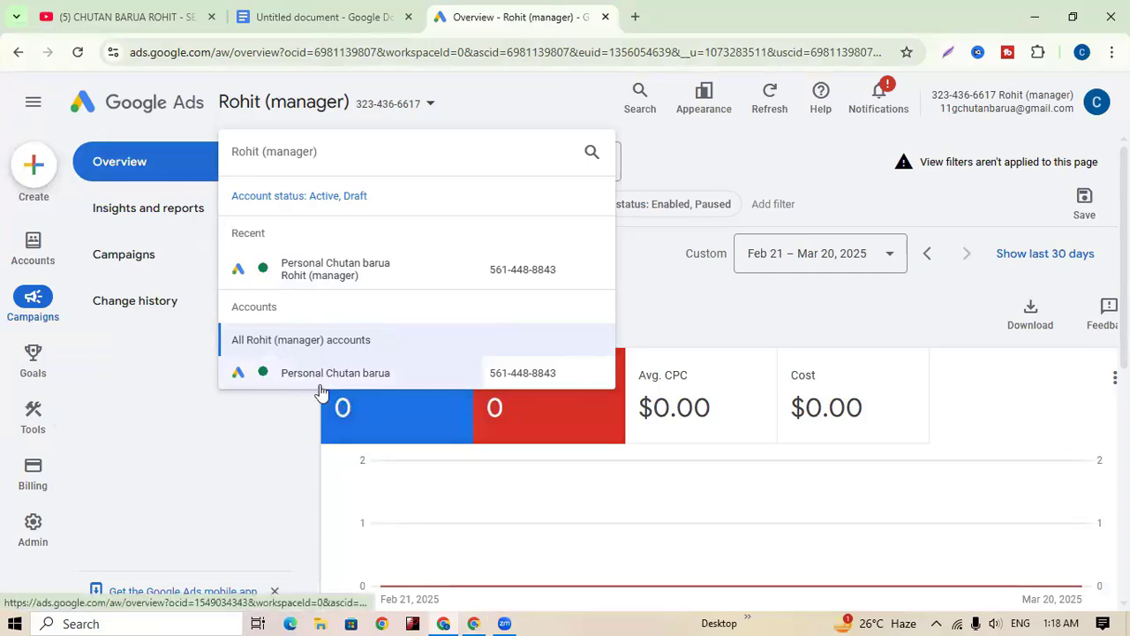
left_click(367, 379)
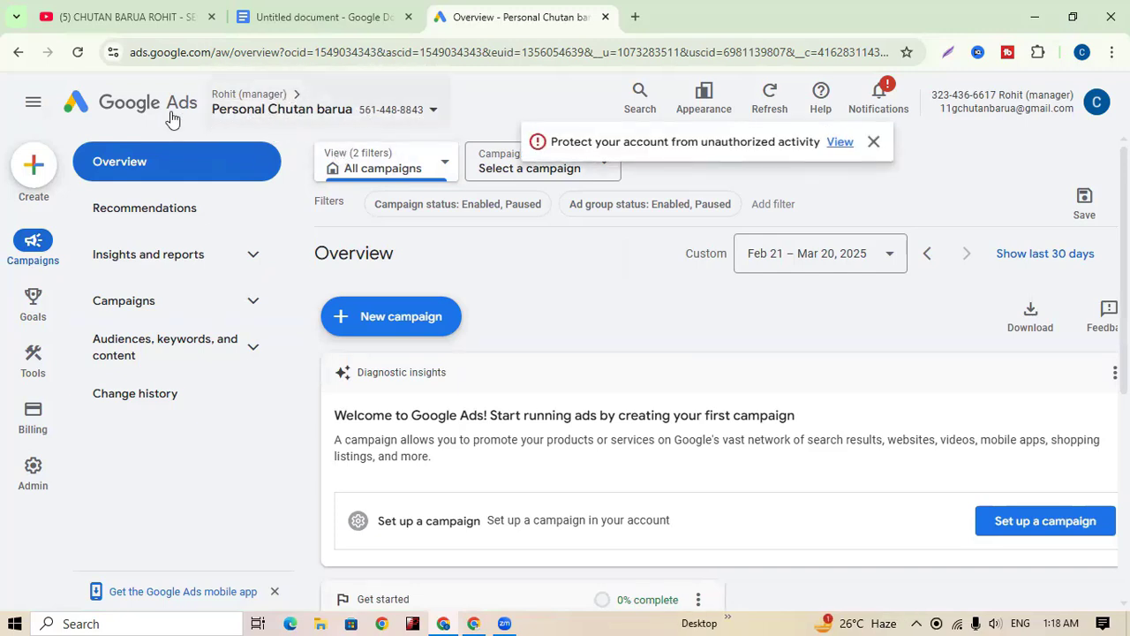
left_click(475, 621)
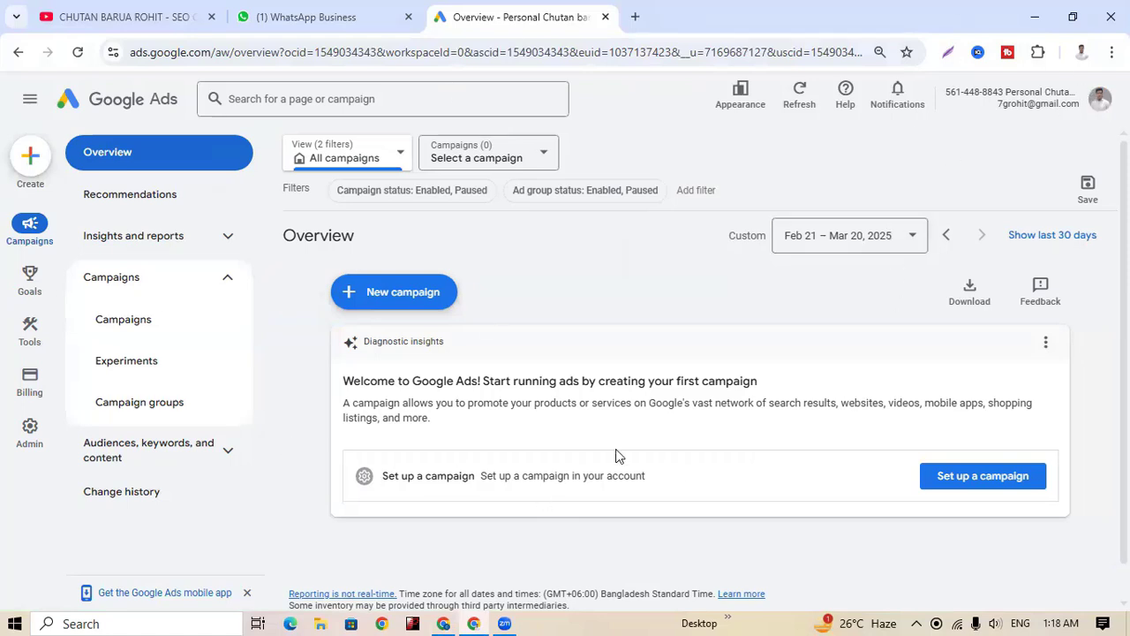
left_click(446, 616)
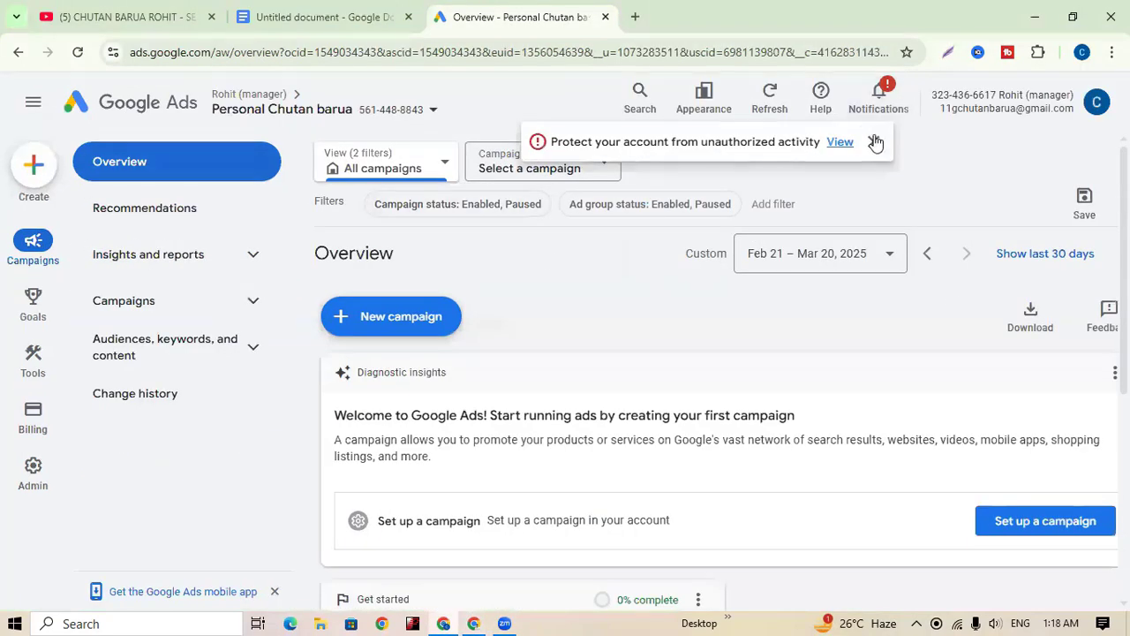
left_click(872, 141)
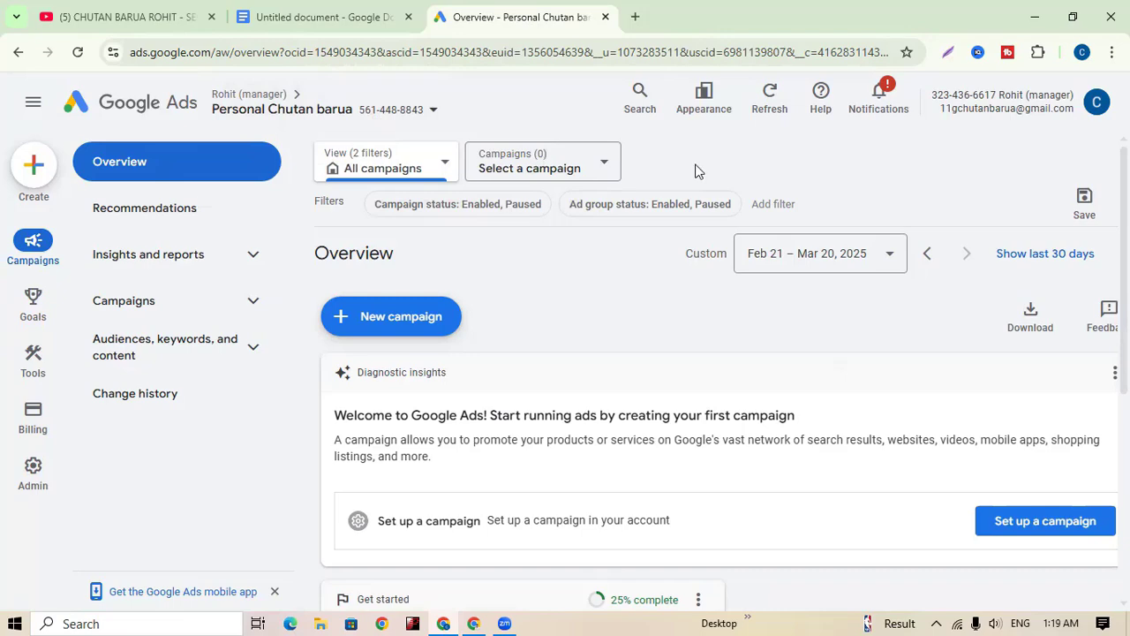
- Open the YouTube video "Free Youtube Video SEO course 2025 | Bangla Tutorial | Part-4", pause it and copy its title
left_click(155, 19)
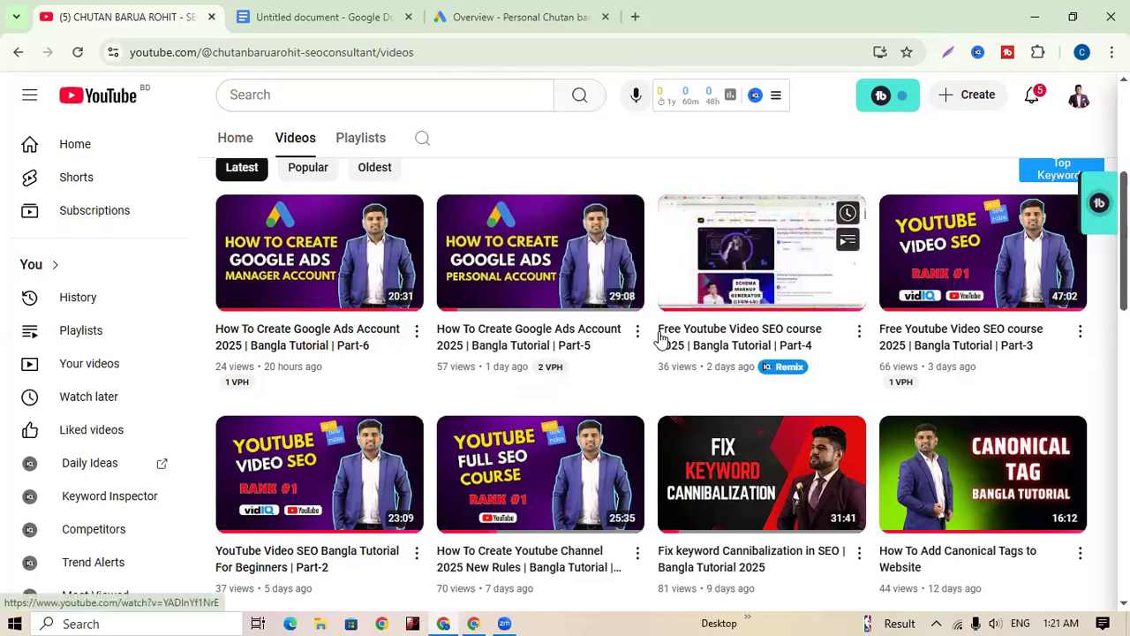
left_click(713, 338)
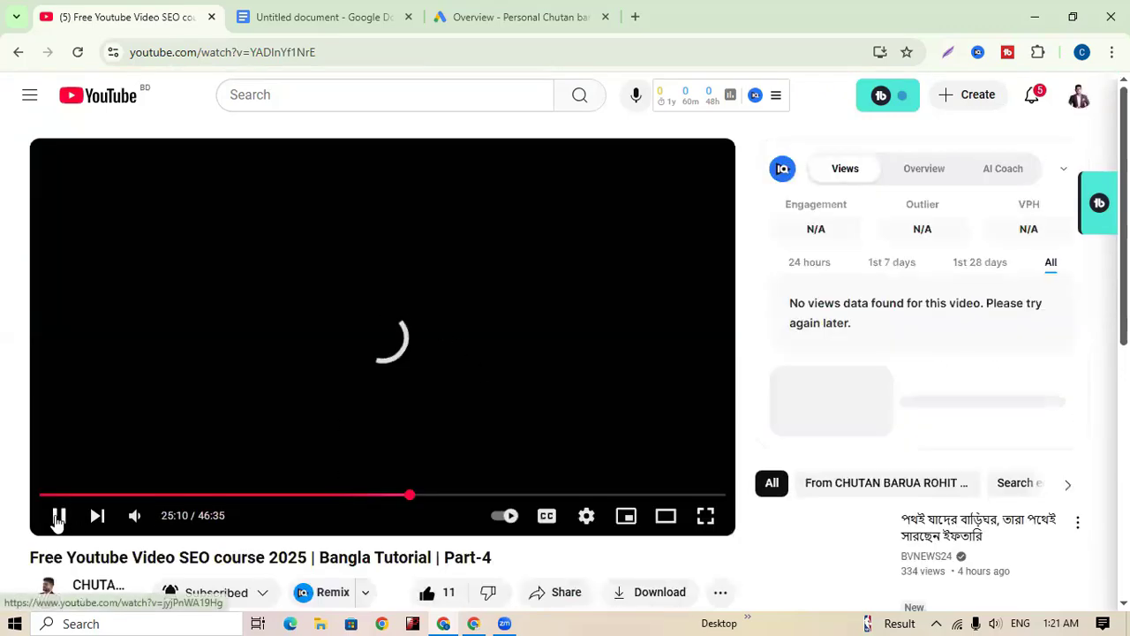
left_click(57, 519)
scroll(232, 485, "down", 3)
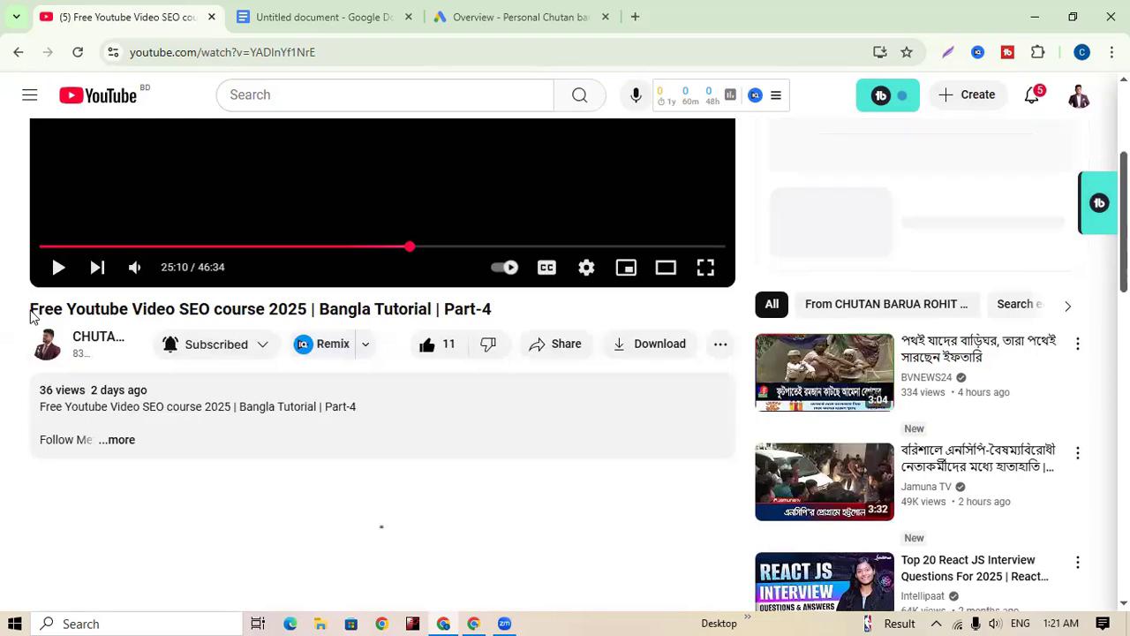
left_click_drag(30, 309, 497, 316)
key("ctrl+c")
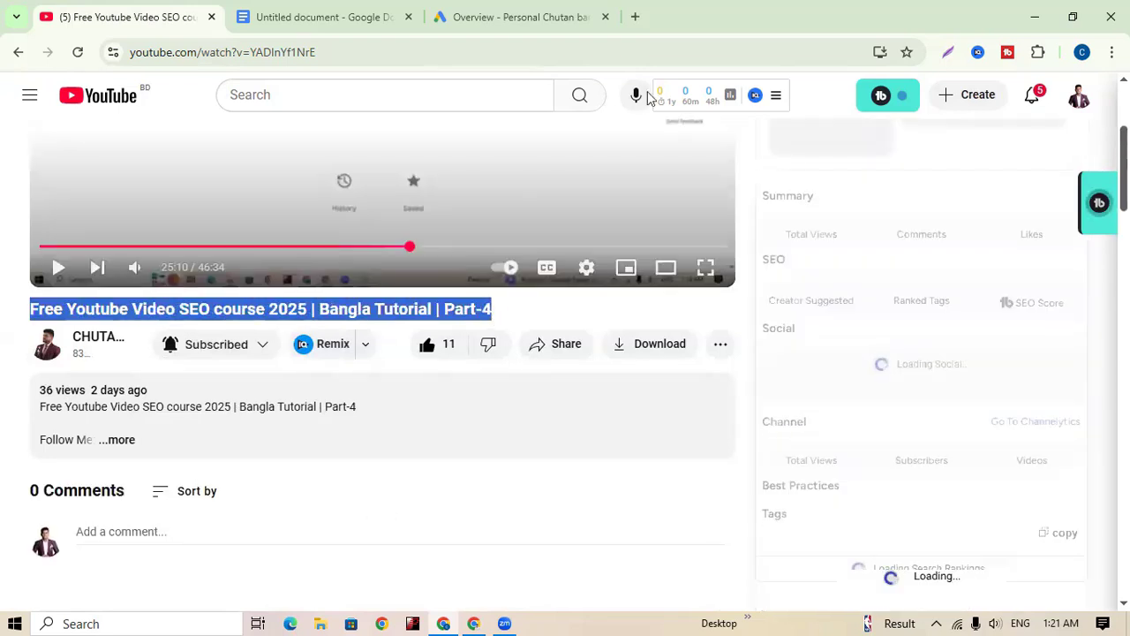
- Create a blank Google Docs document in a new browser tab and paste the copied video title into it
left_click(634, 16)
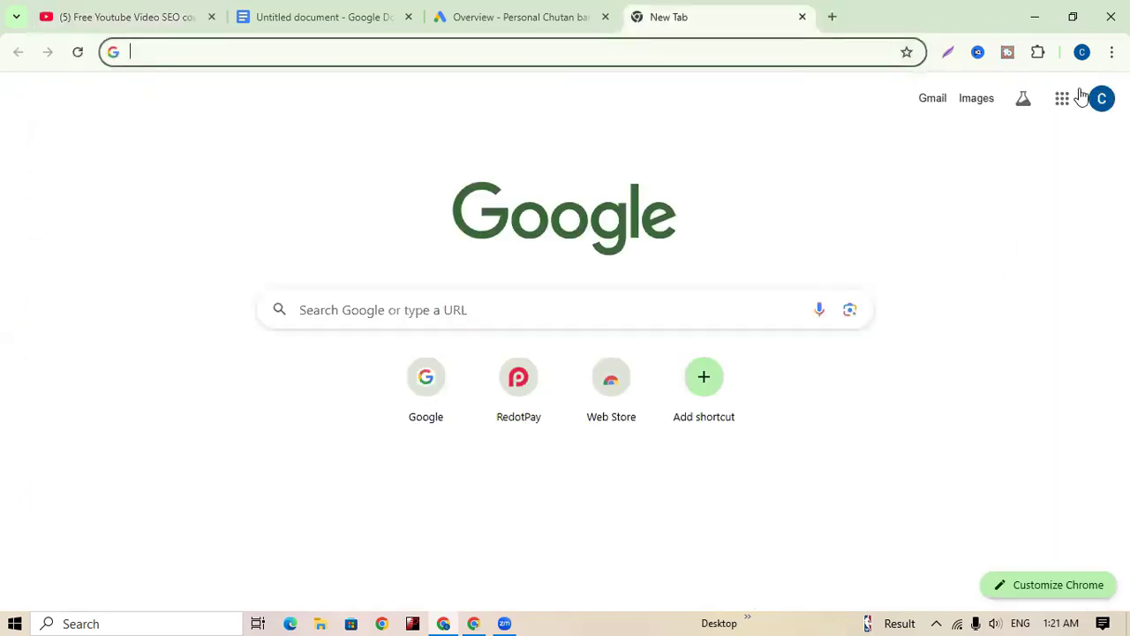
left_click(1065, 102)
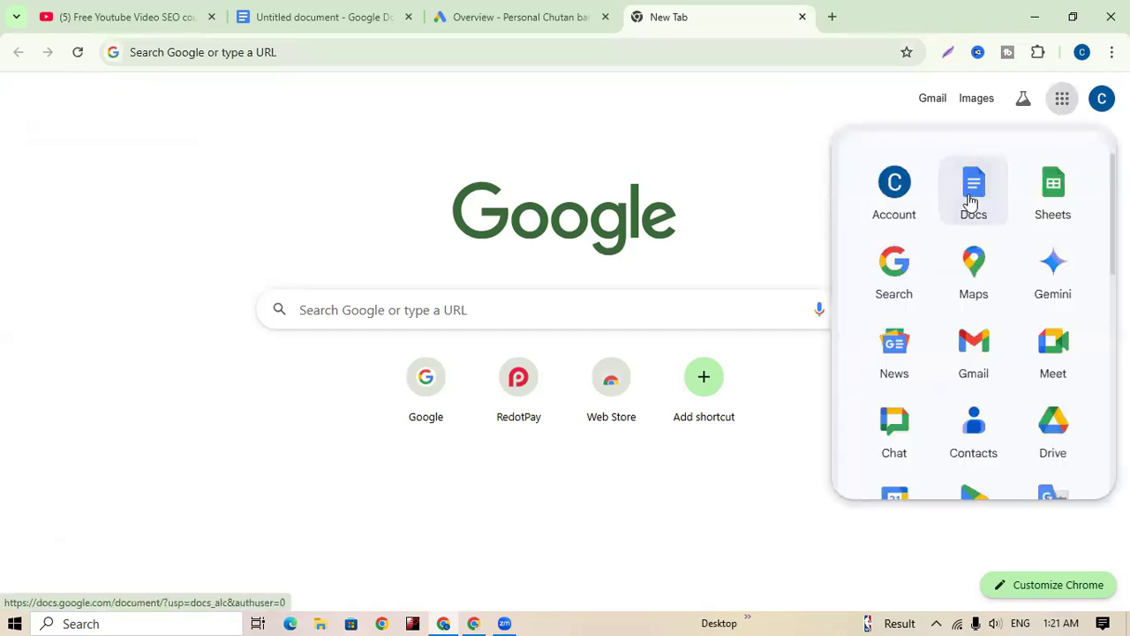
left_click(971, 200)
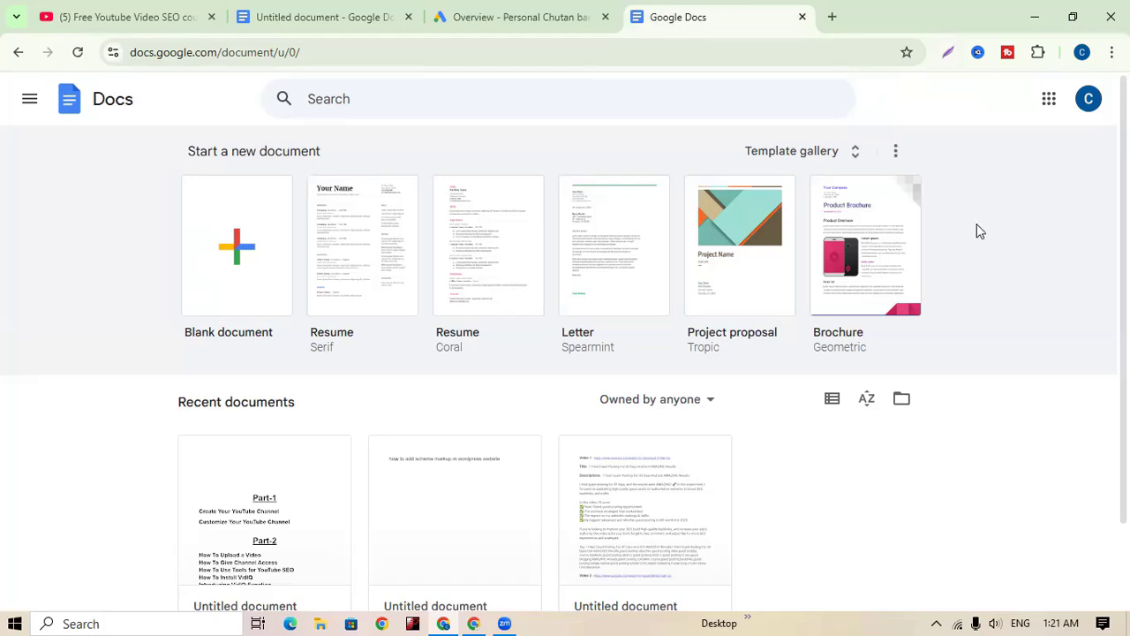
left_click(238, 252)
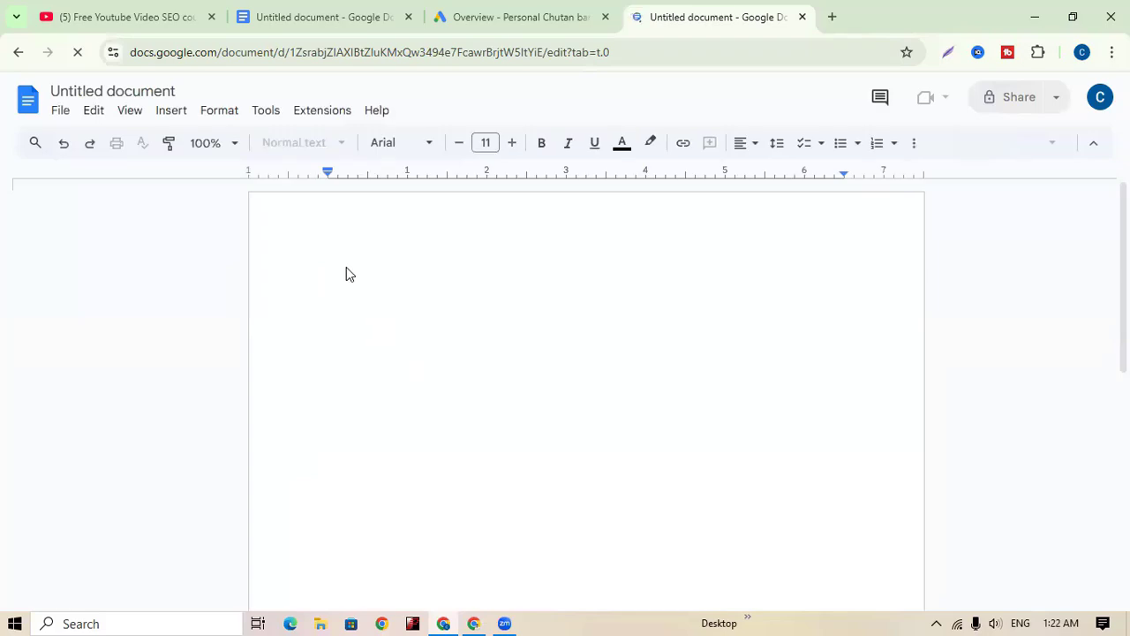
key("ctrl+v")
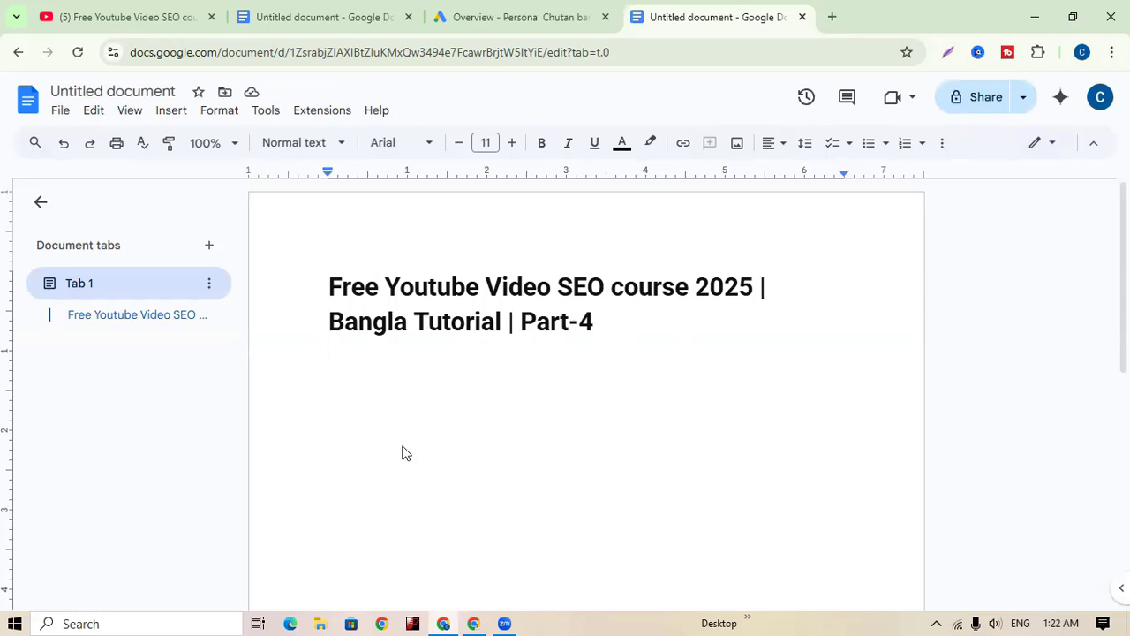
- Copy the YouTube video's URL and paste it on the line below the title in the new document
left_click(123, 25)
scroll(490, 446, "up", 3)
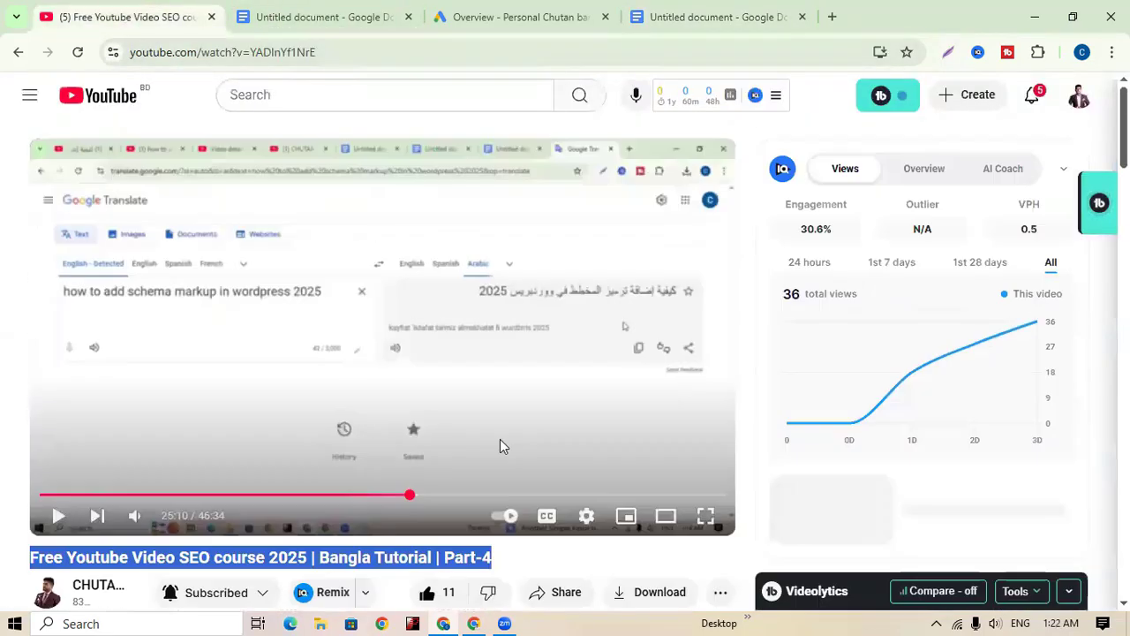
left_click(483, 52)
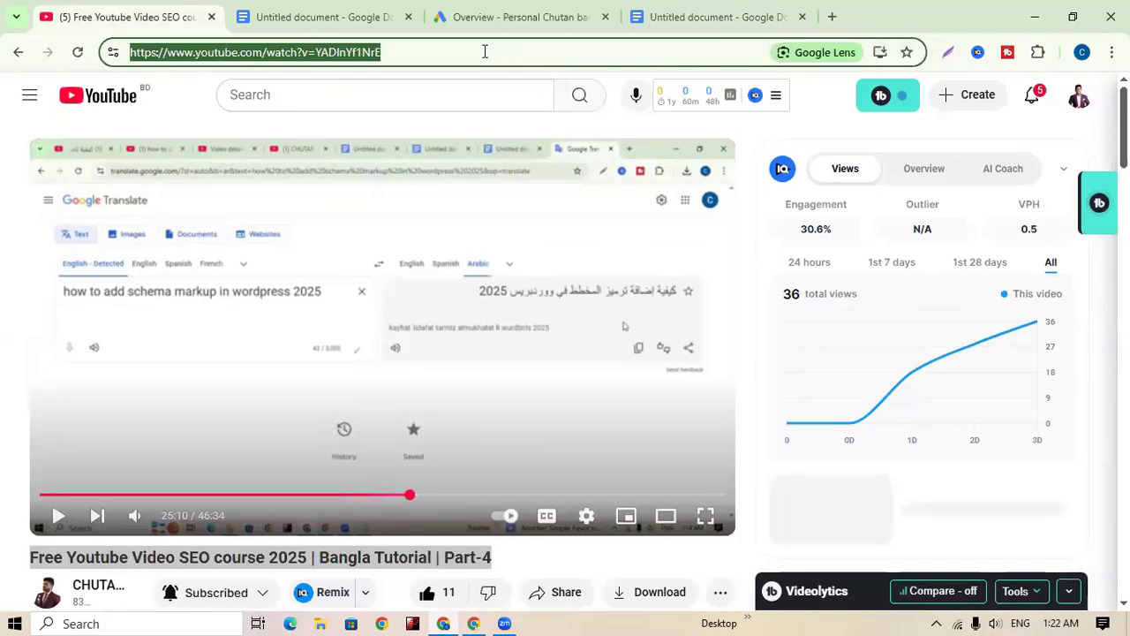
left_click(698, 10)
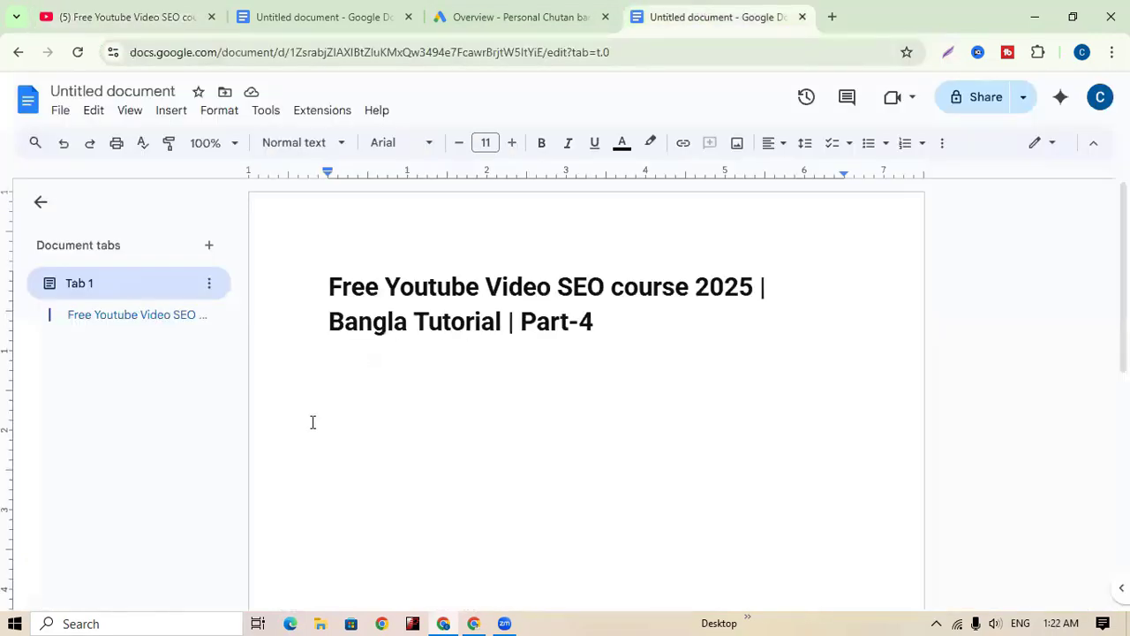
type("https://www.youtube.com/watch?v=YADlnYf1NrE")
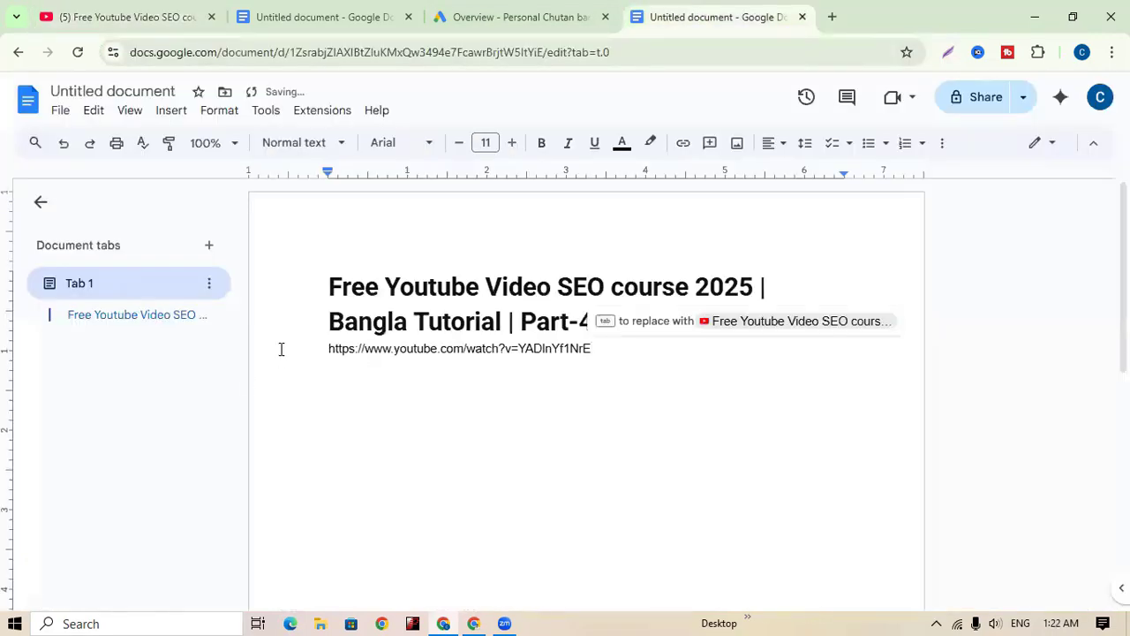
- Reduce the document title's font size to 22 and add the prefix "Video- 1:" in front of it
left_click_drag(332, 283, 599, 320)
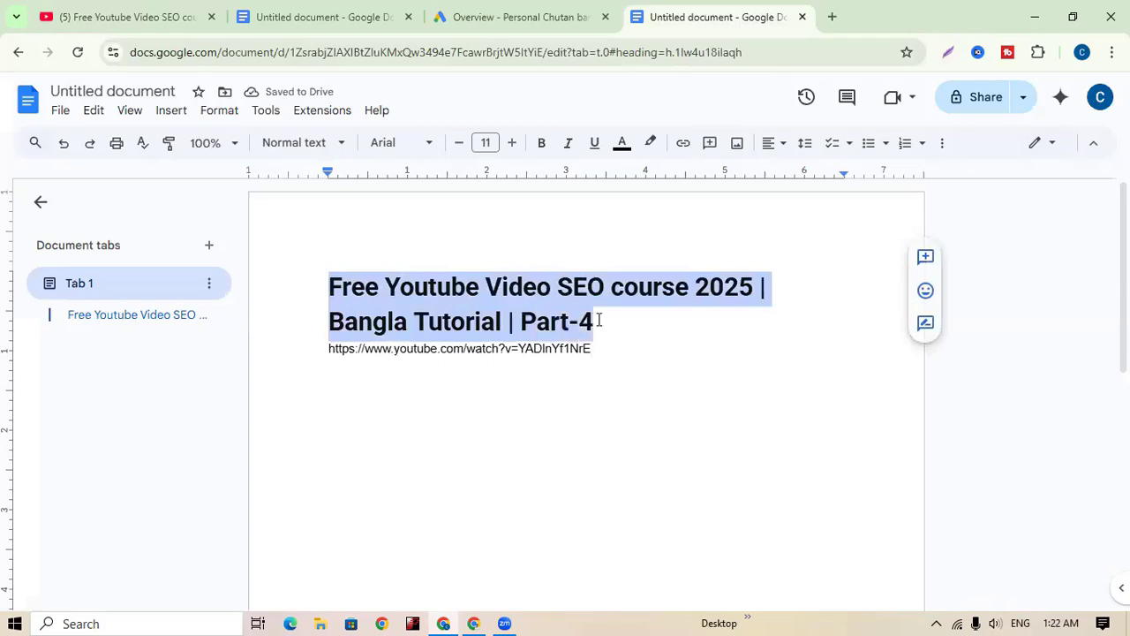
left_click(459, 146)
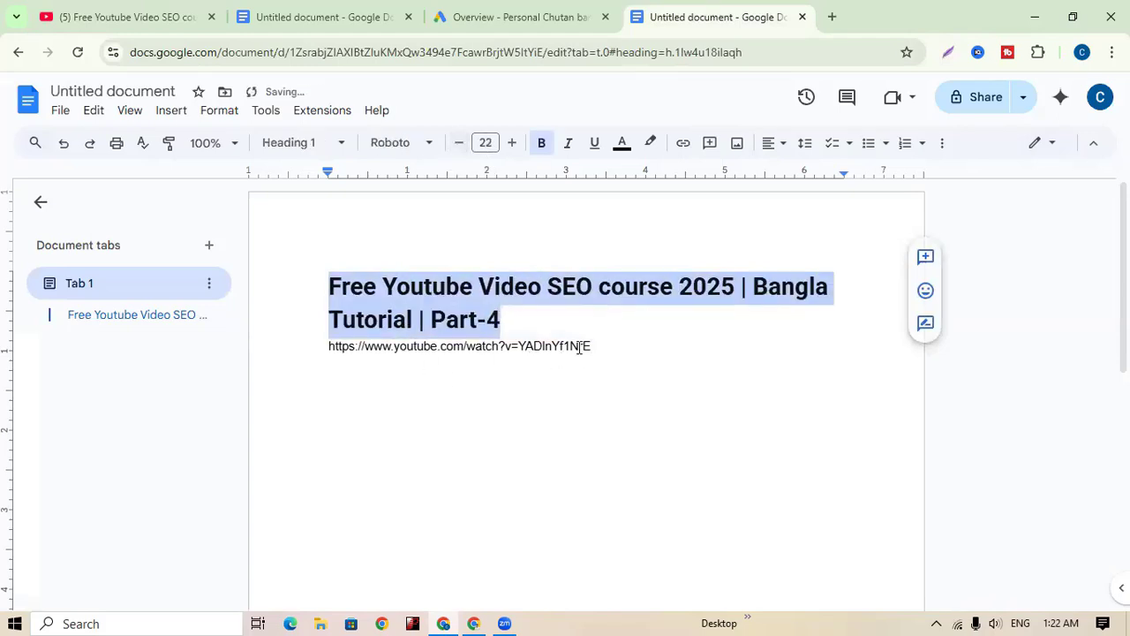
left_click(328, 285)
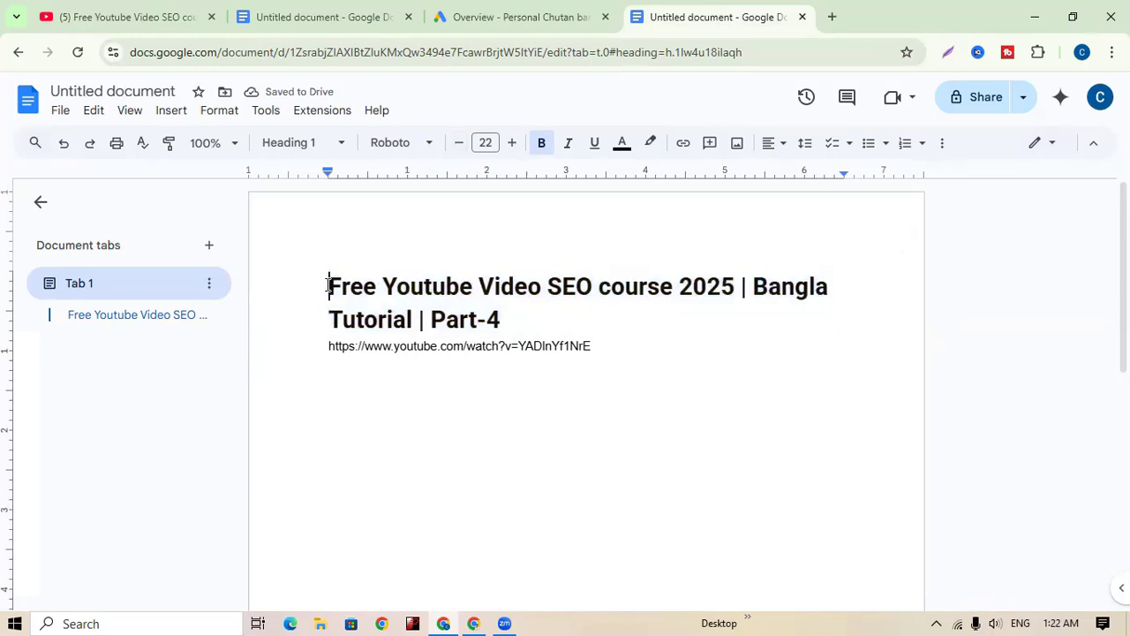
type("Video")
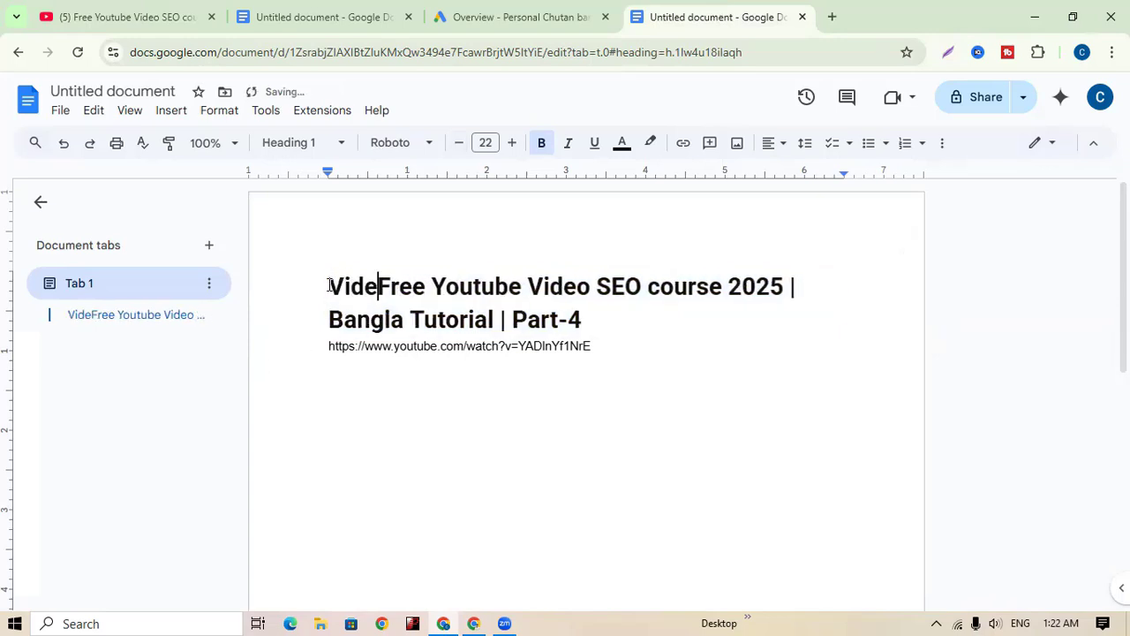
type("-")
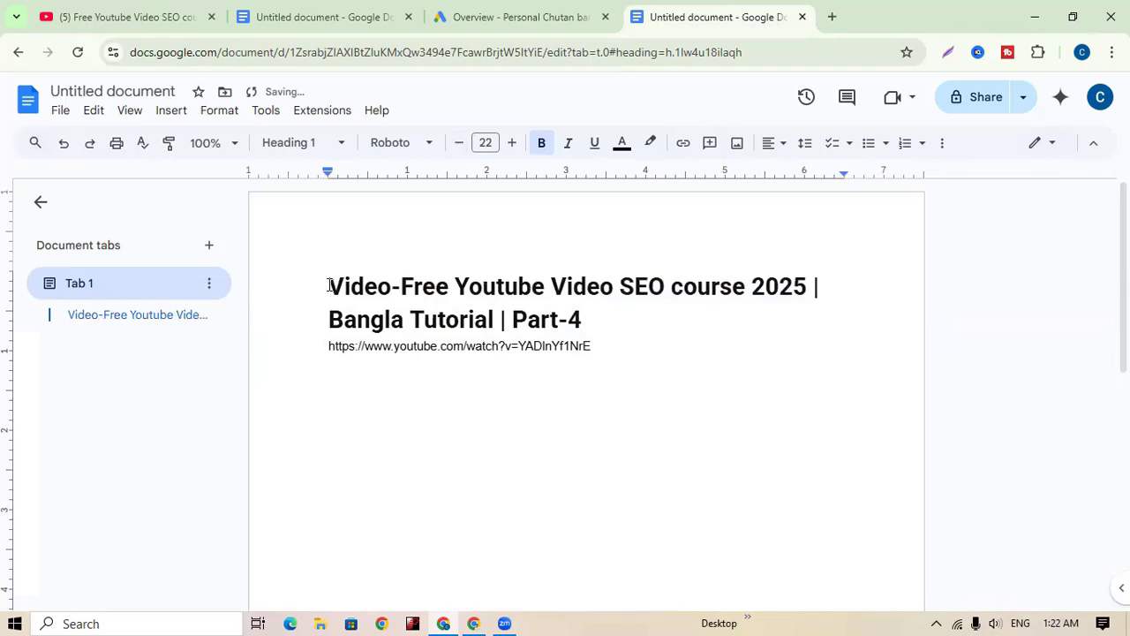
type(" 1")
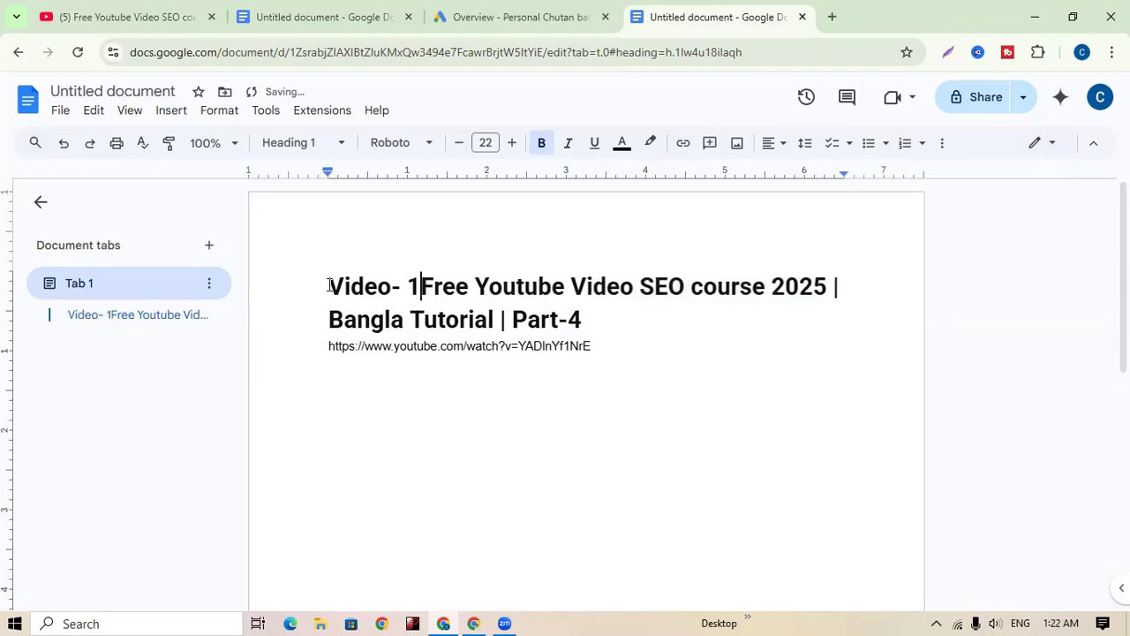
key("BackSpace")
type(":'")
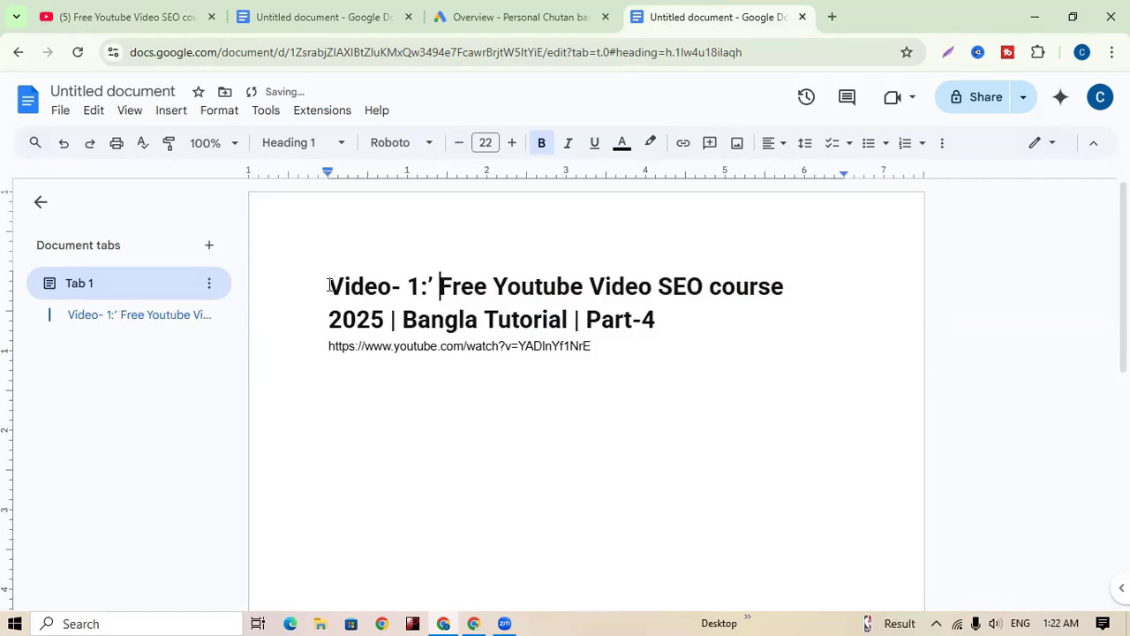
key("BackSpace")
key("BackSpace")
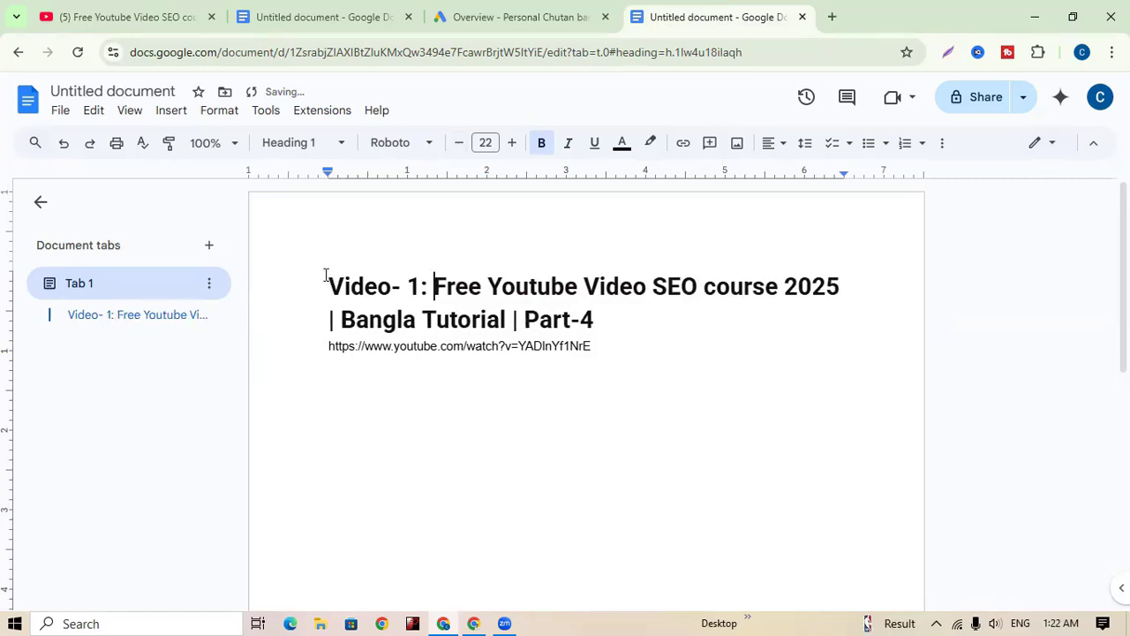
type(":")
- Set the font size of the title text after the "Video- 1:" prefix to 18
left_click_drag(434, 288, 606, 320)
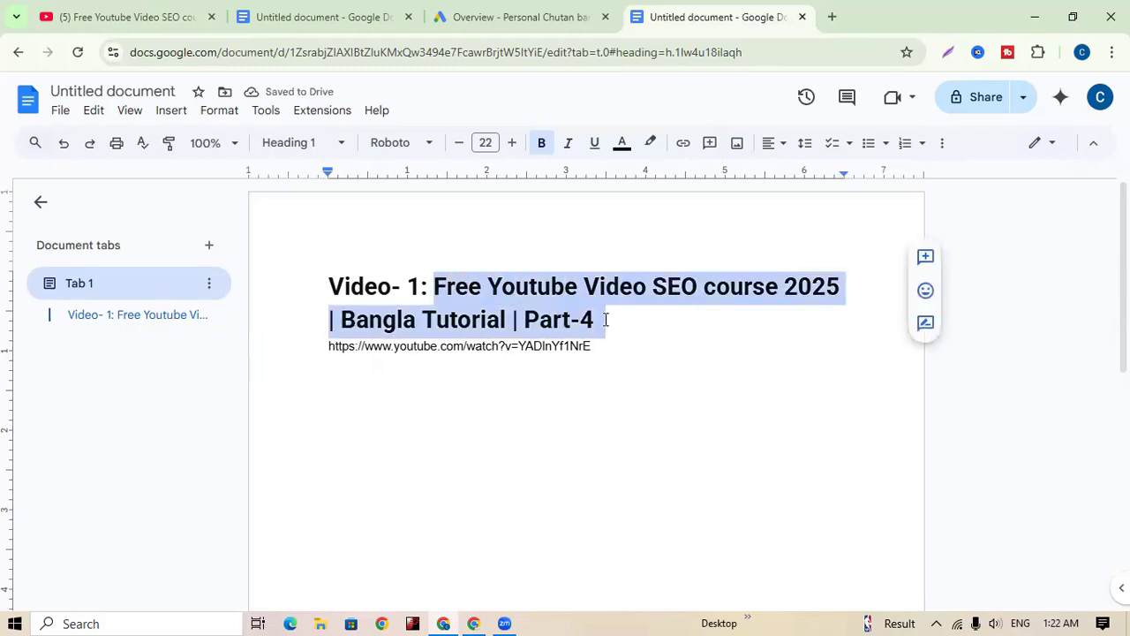
left_click(457, 143)
left_click(458, 143)
left_click(458, 143)
left_click(457, 143)
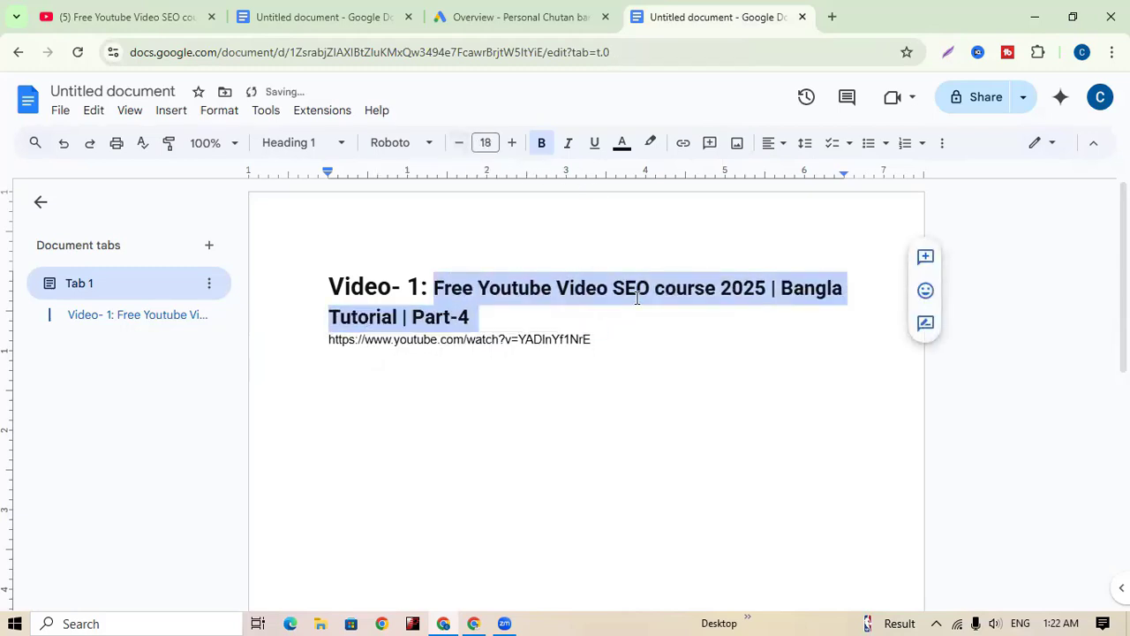
- Set the font size of the title text after the "Video- 1:" prefix to 17
left_click(457, 145)
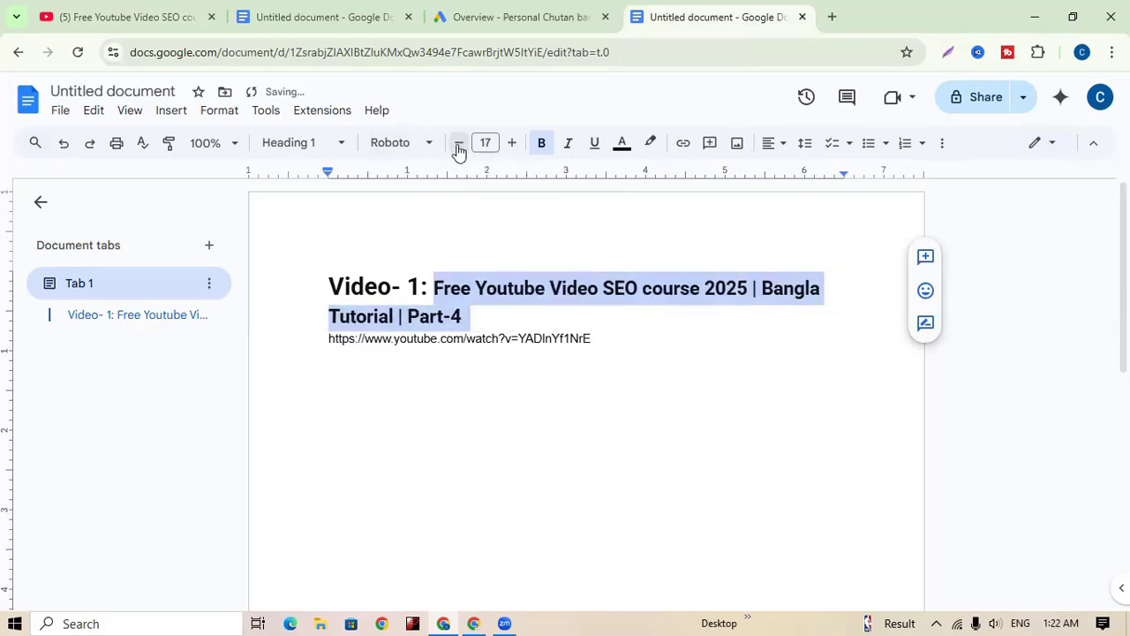
left_click(632, 339)
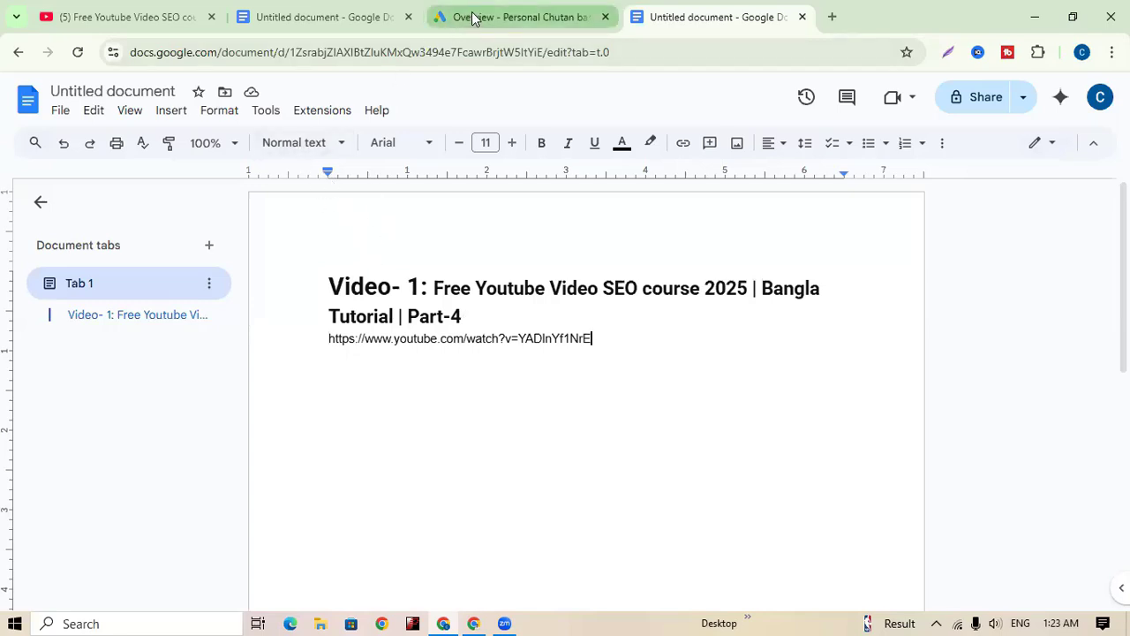
- Switch to Google Ads and start a new campaign with the objective "Create a campaign without guidance"
left_click(517, 26)
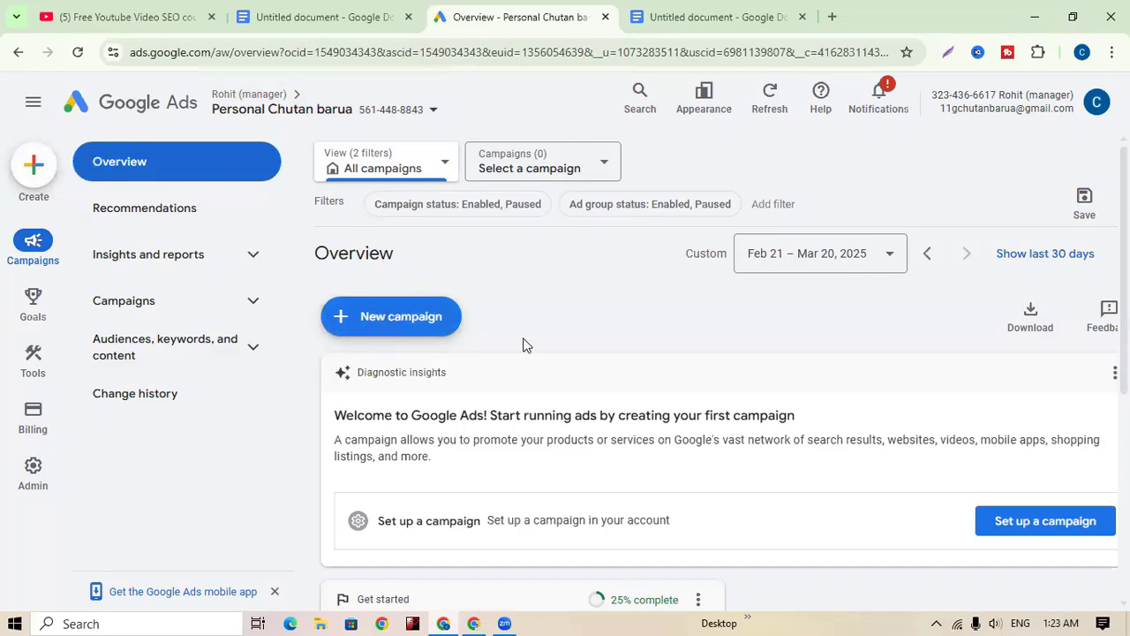
left_click(362, 320)
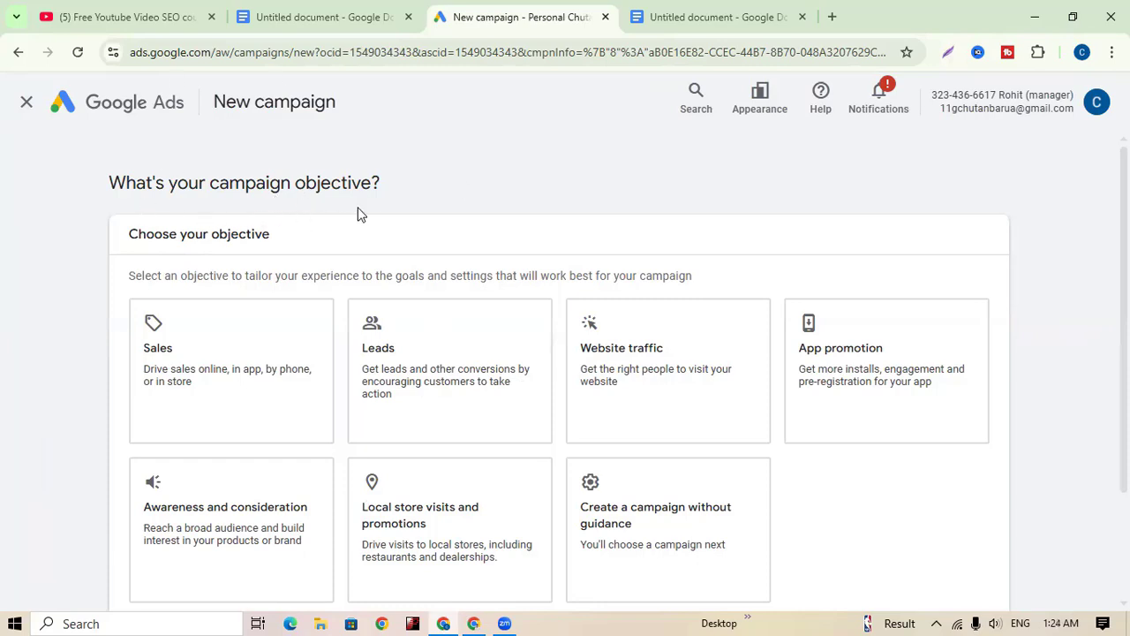
left_click(300, 20)
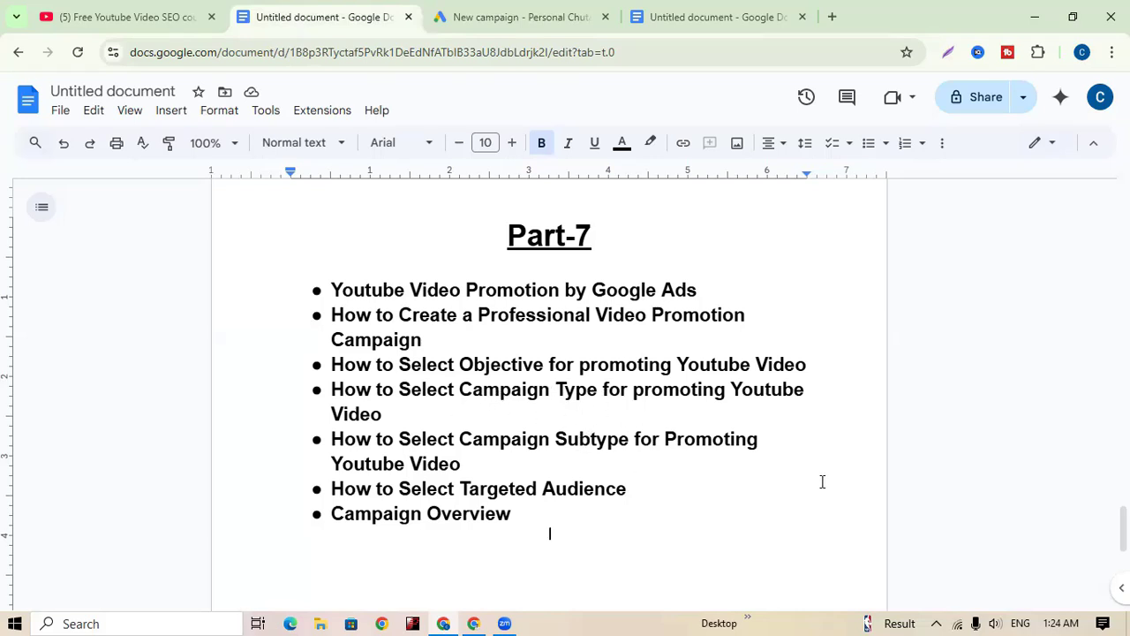
left_click(563, 27)
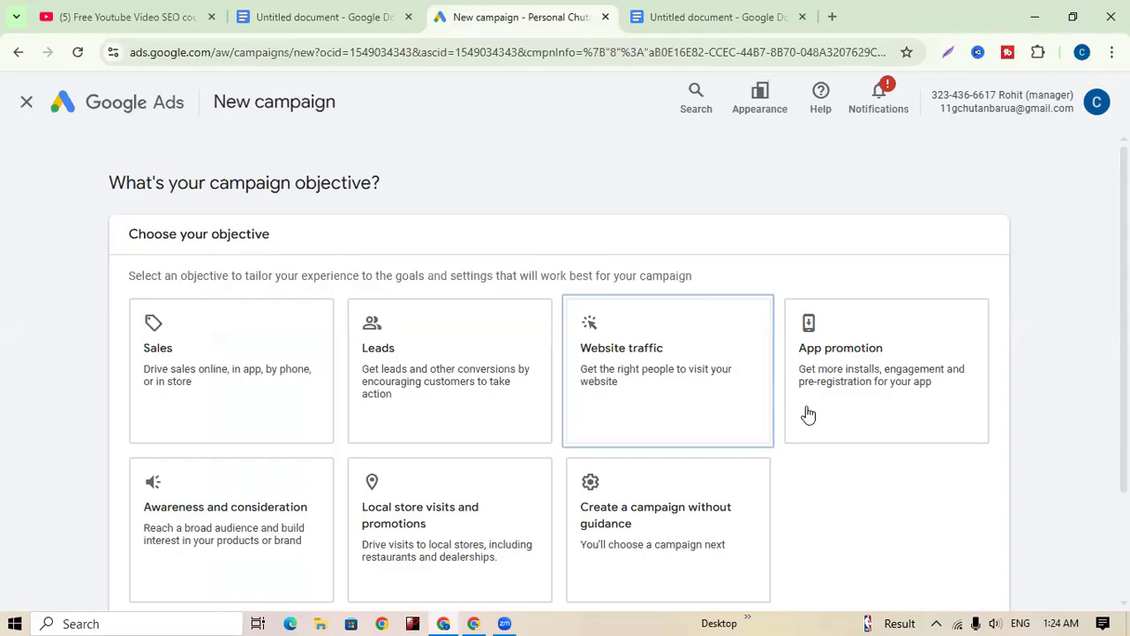
scroll(914, 424, "down", 1)
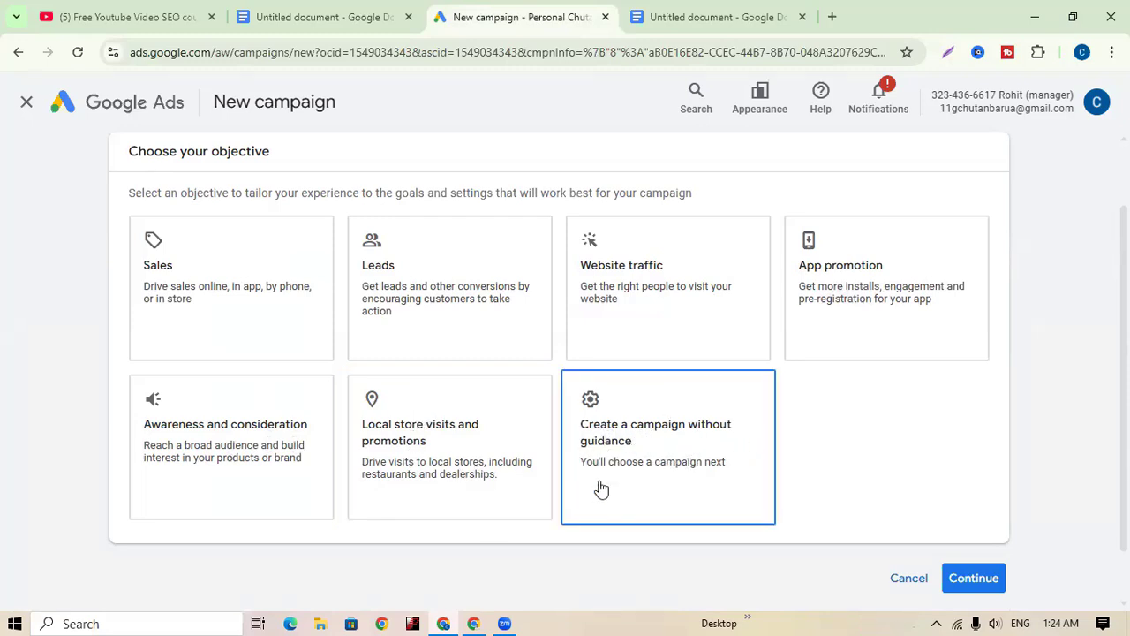
scroll(799, 463, "down", 1)
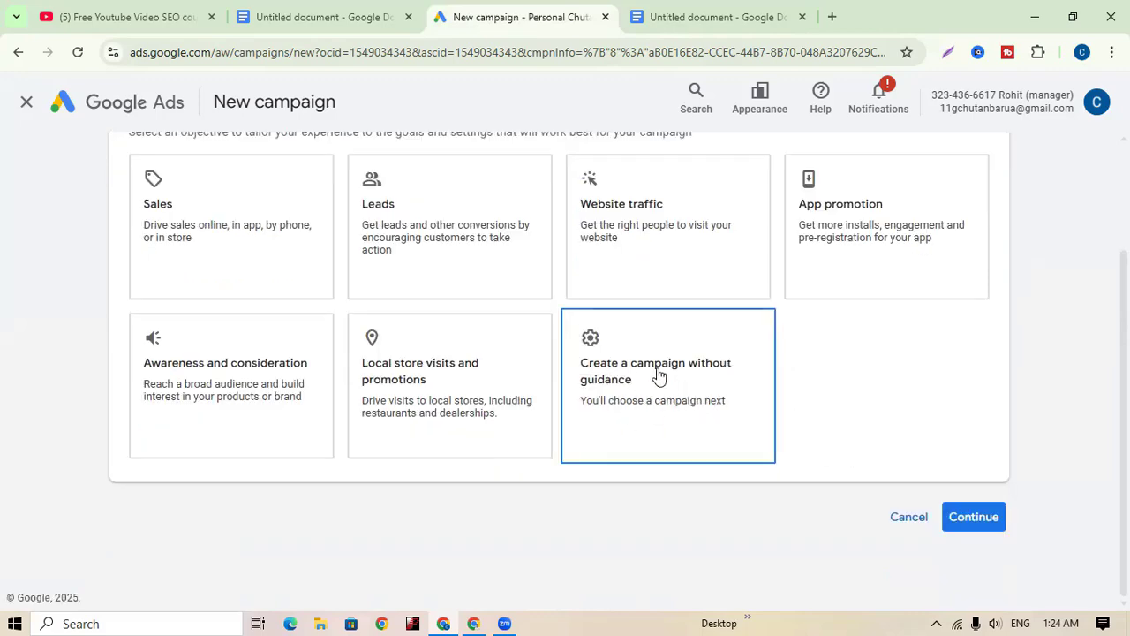
left_click(742, 431)
scroll(742, 431, "down", 2)
scroll(268, 397, "down", 1)
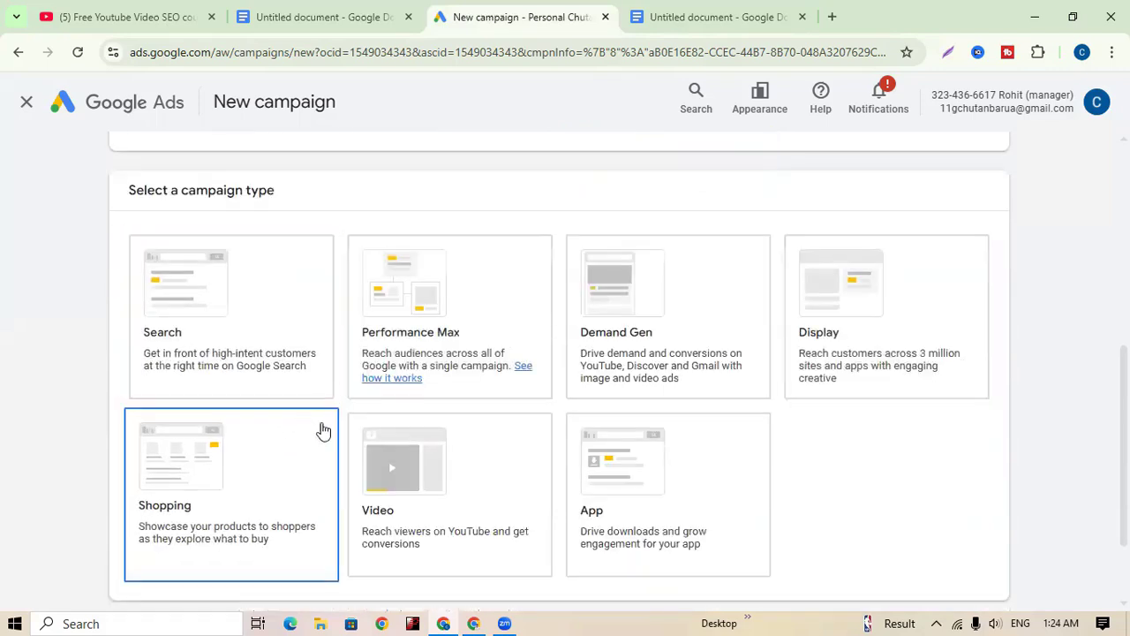
- Choose Video as the campaign type, consulting the Part-7 outline document
left_click(320, 429)
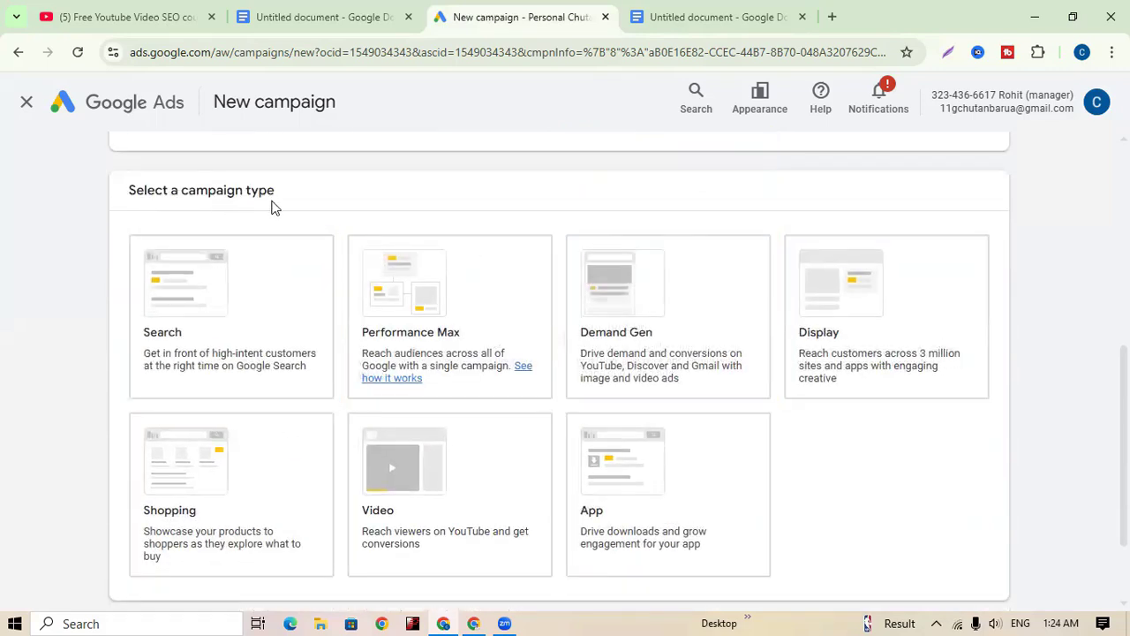
left_click(309, 20)
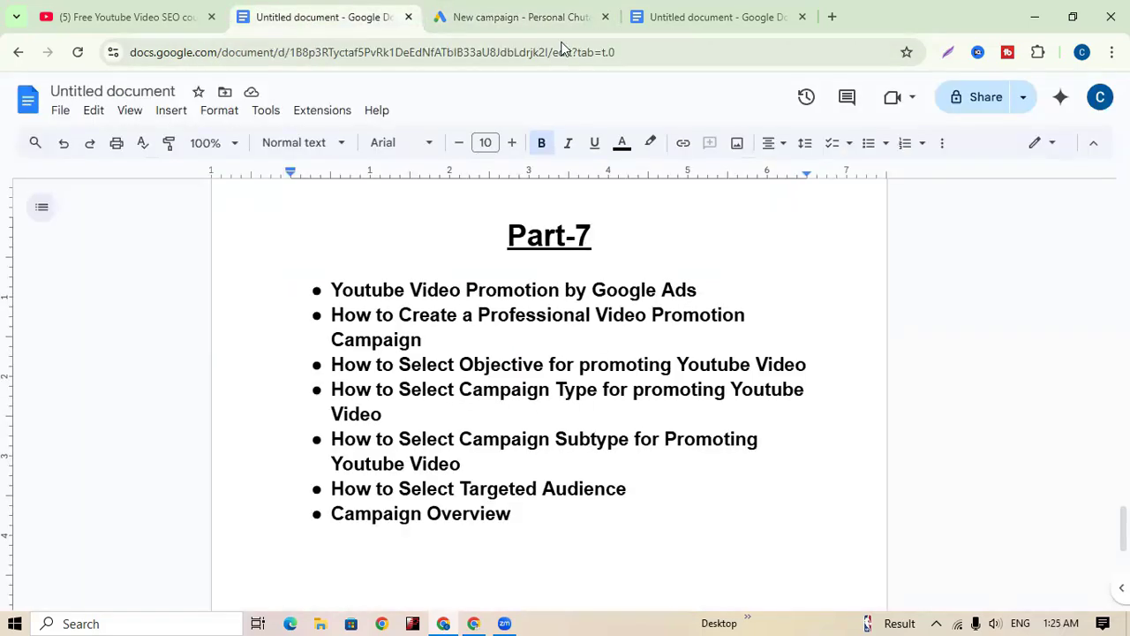
left_click(530, 18)
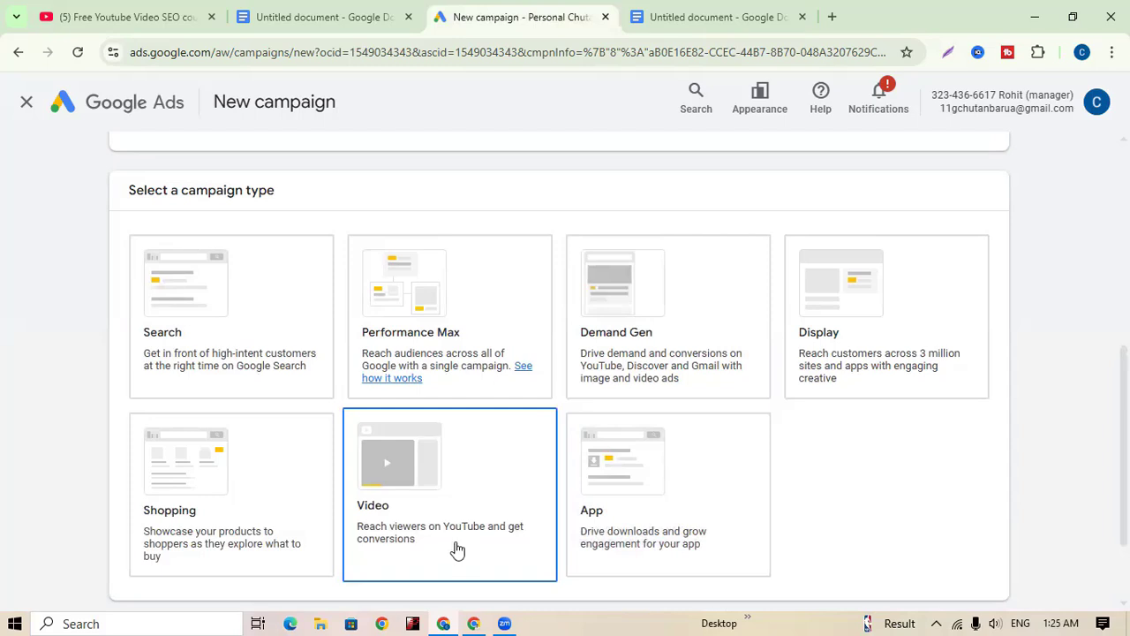
scroll(457, 549, "down", 1)
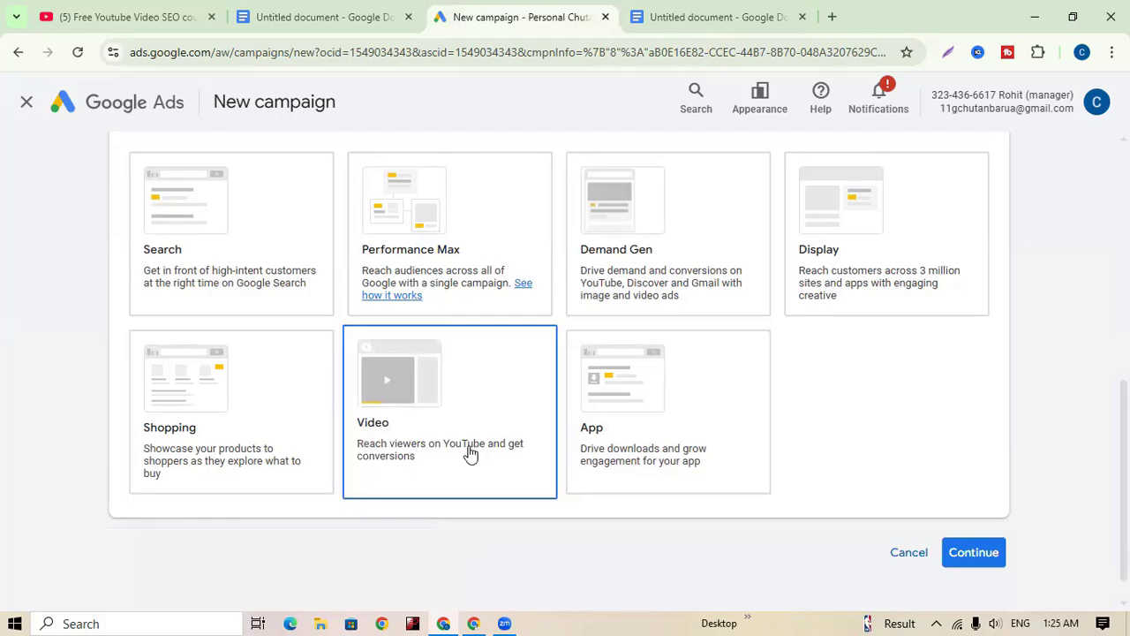
left_click(413, 439)
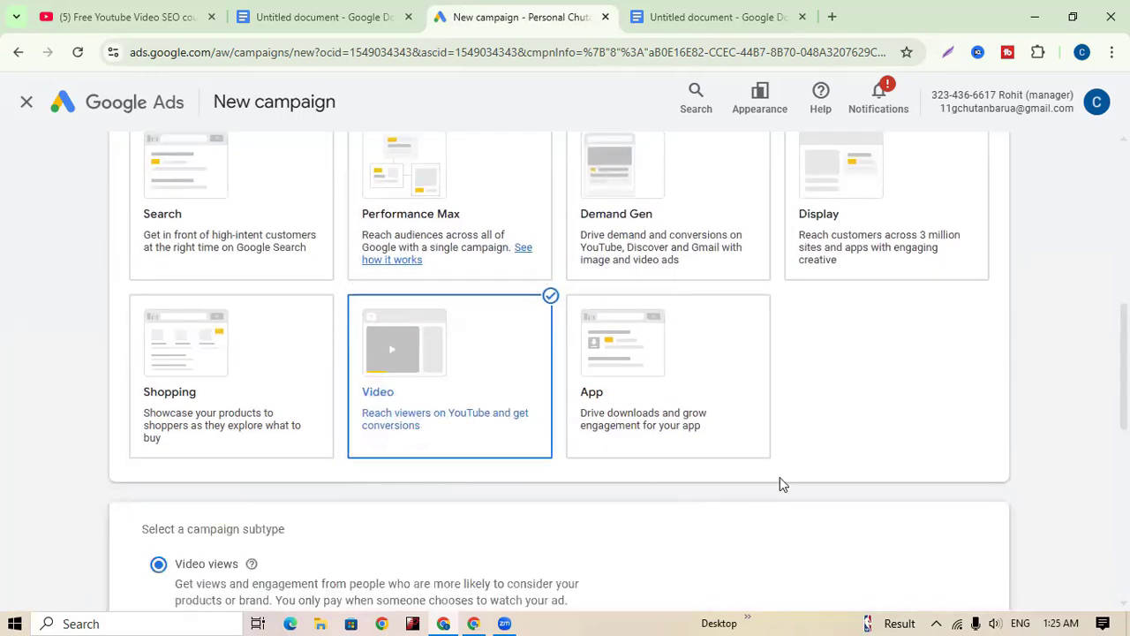
- Keep the Video views campaign subtype and continue to the new campaign's general settings, staying on that page
scroll(779, 484, "down", 3)
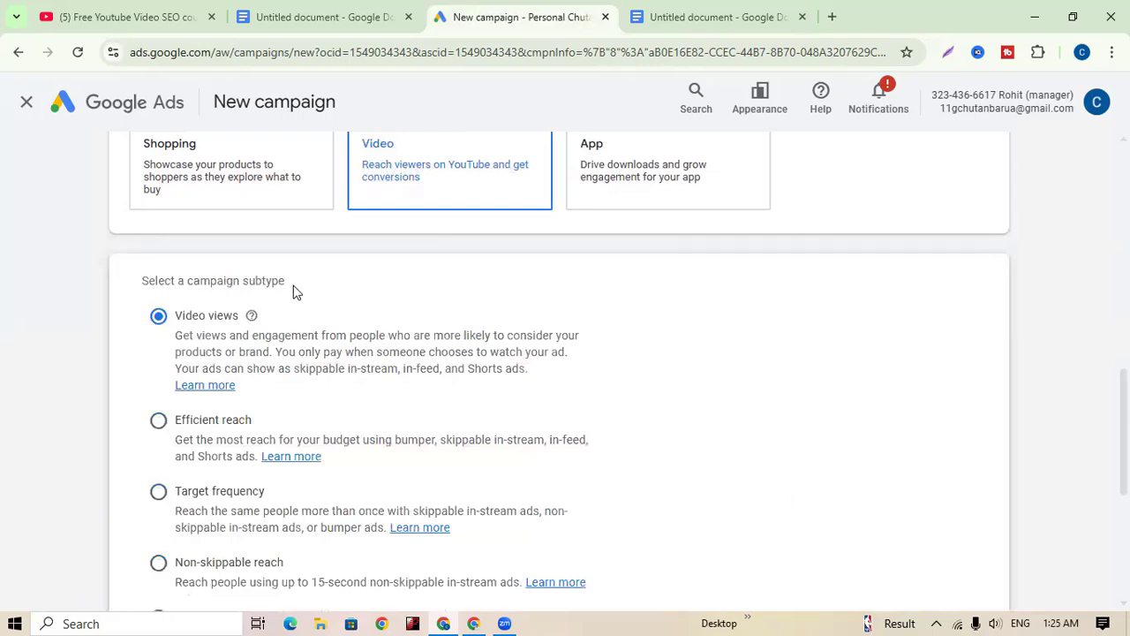
left_click(366, 19)
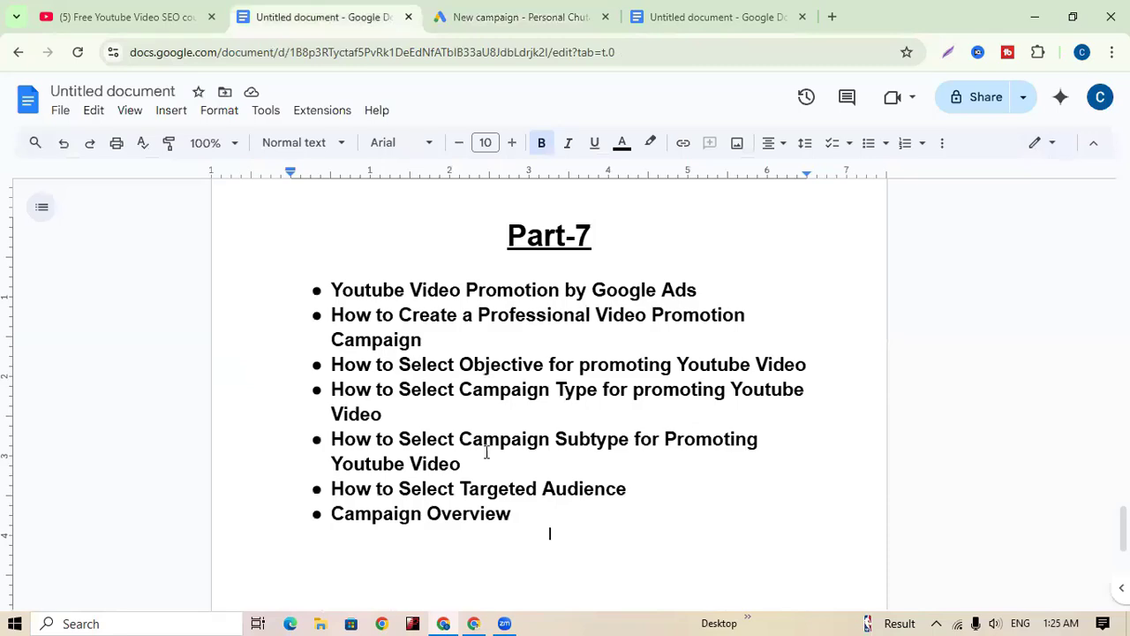
left_click(500, 16)
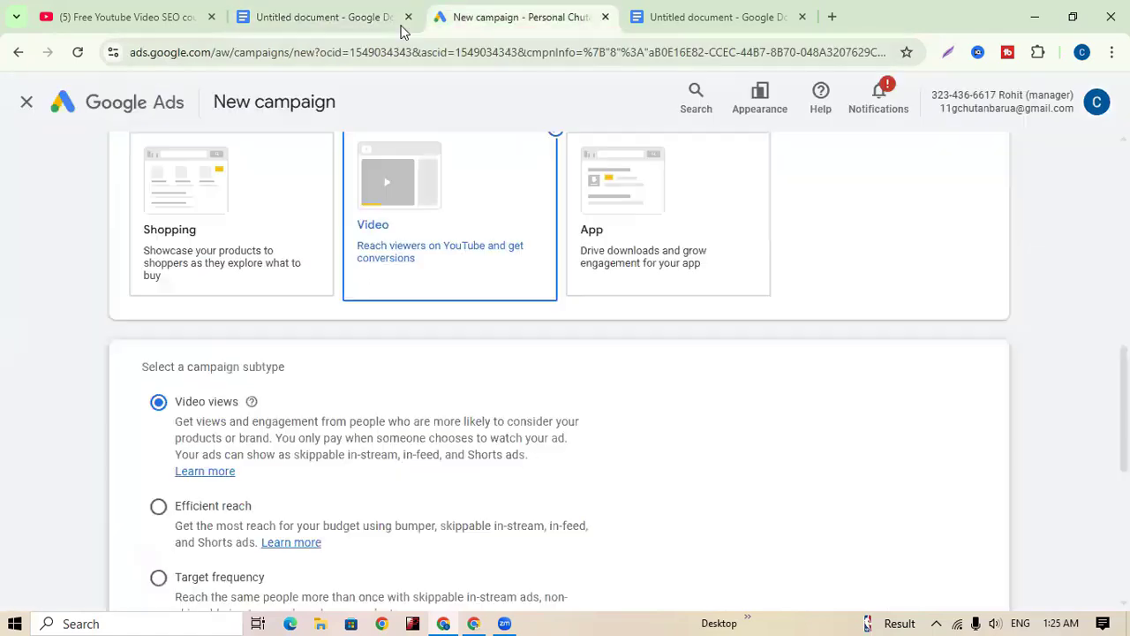
scroll(326, 451, "down", 2)
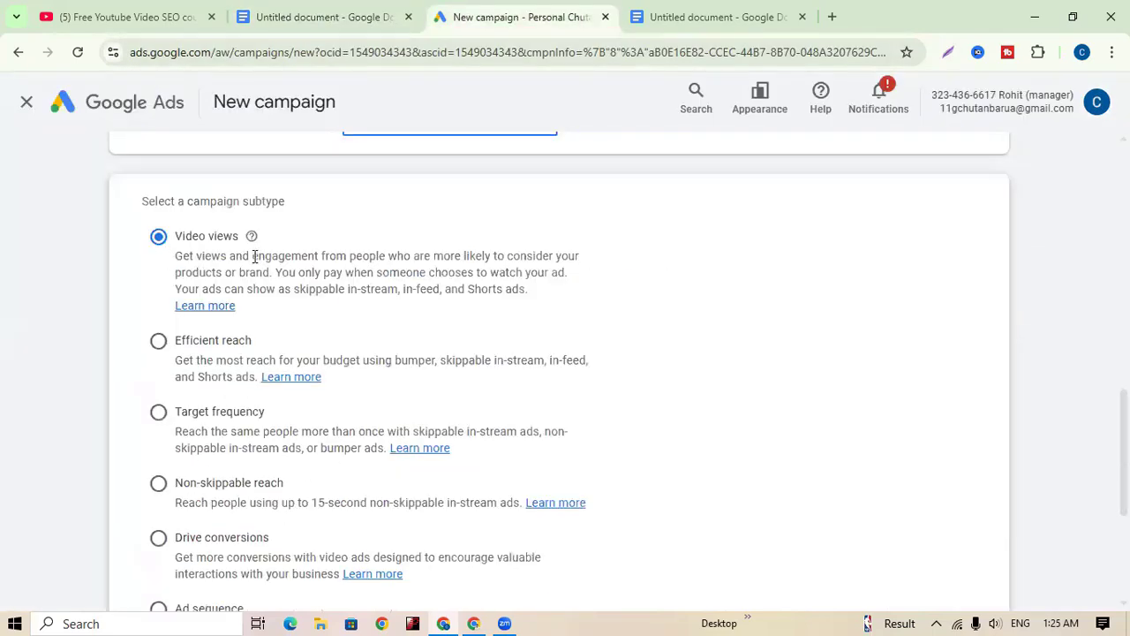
scroll(189, 391, "down", 3)
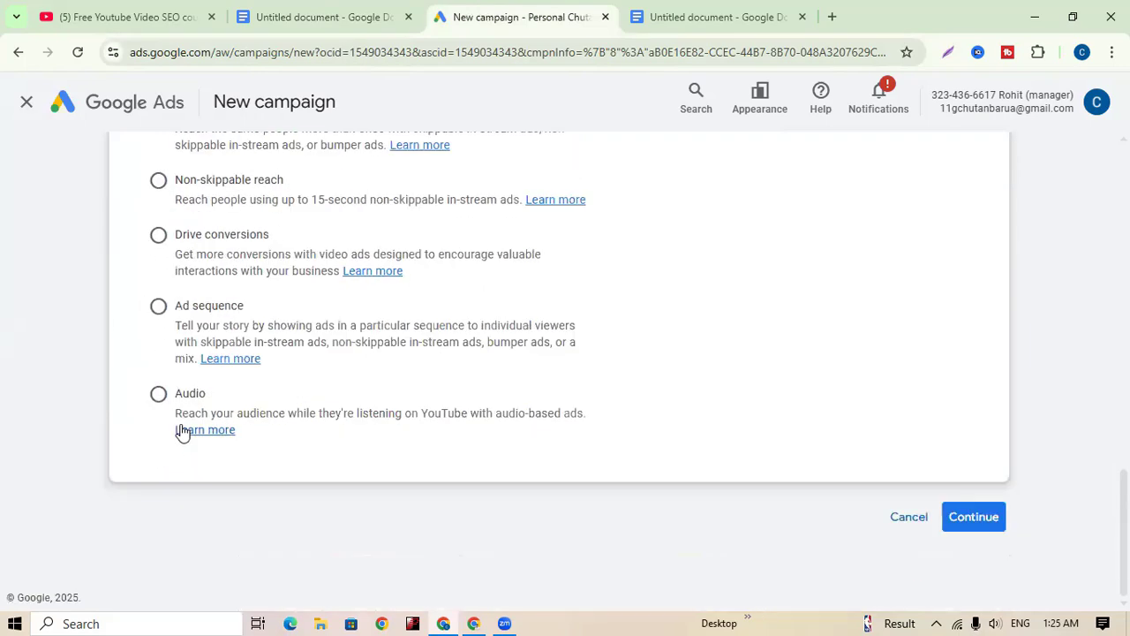
left_click(975, 521)
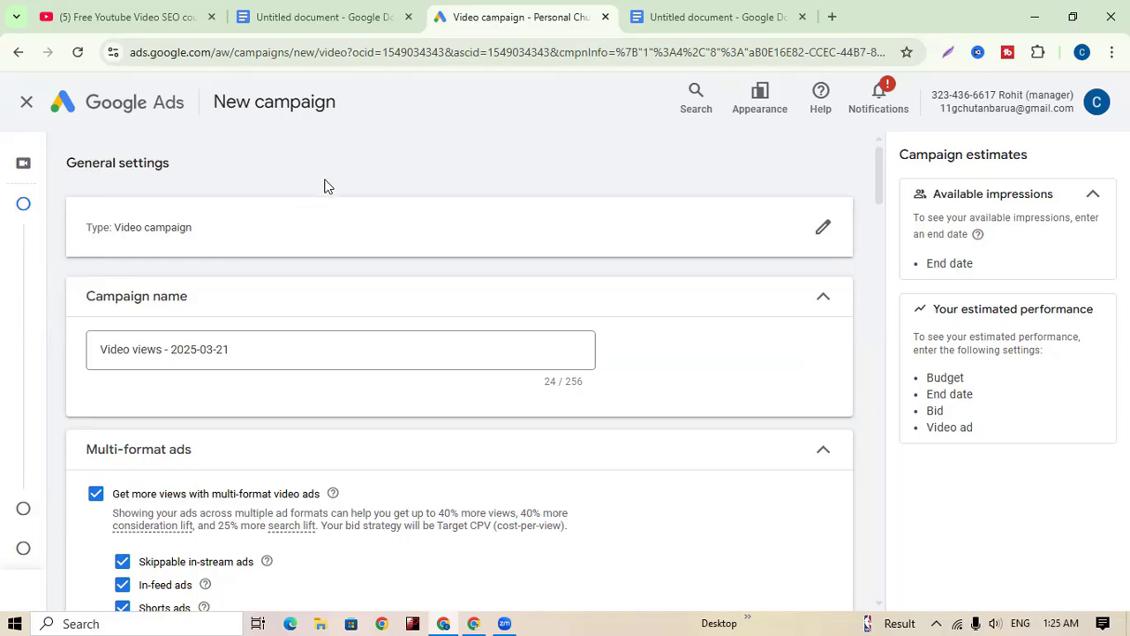
left_click(823, 228)
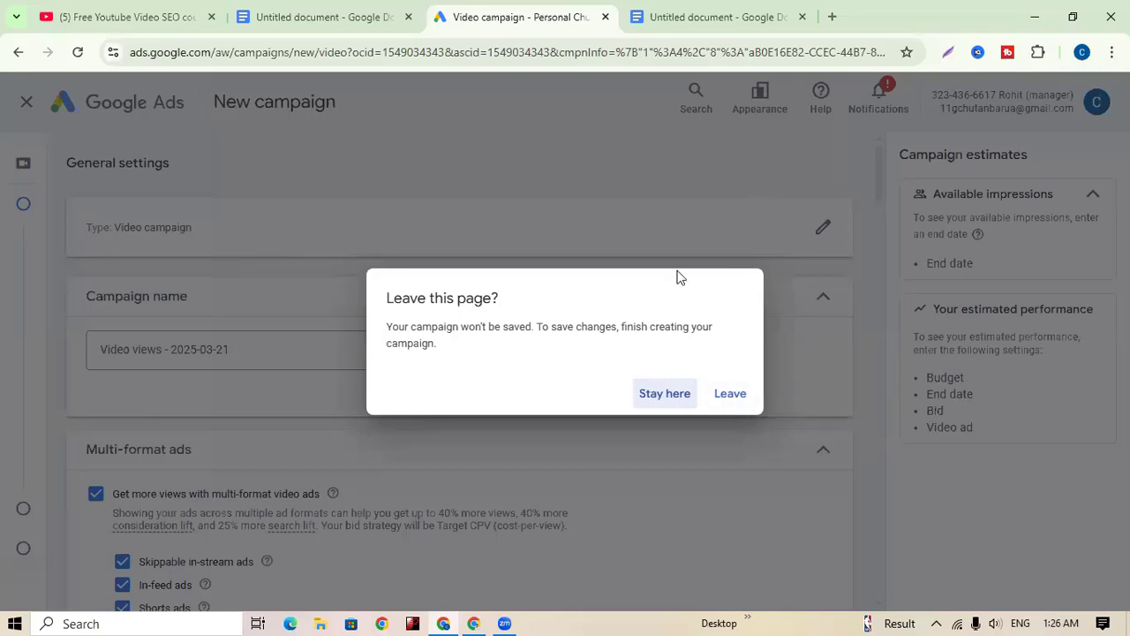
left_click(654, 399)
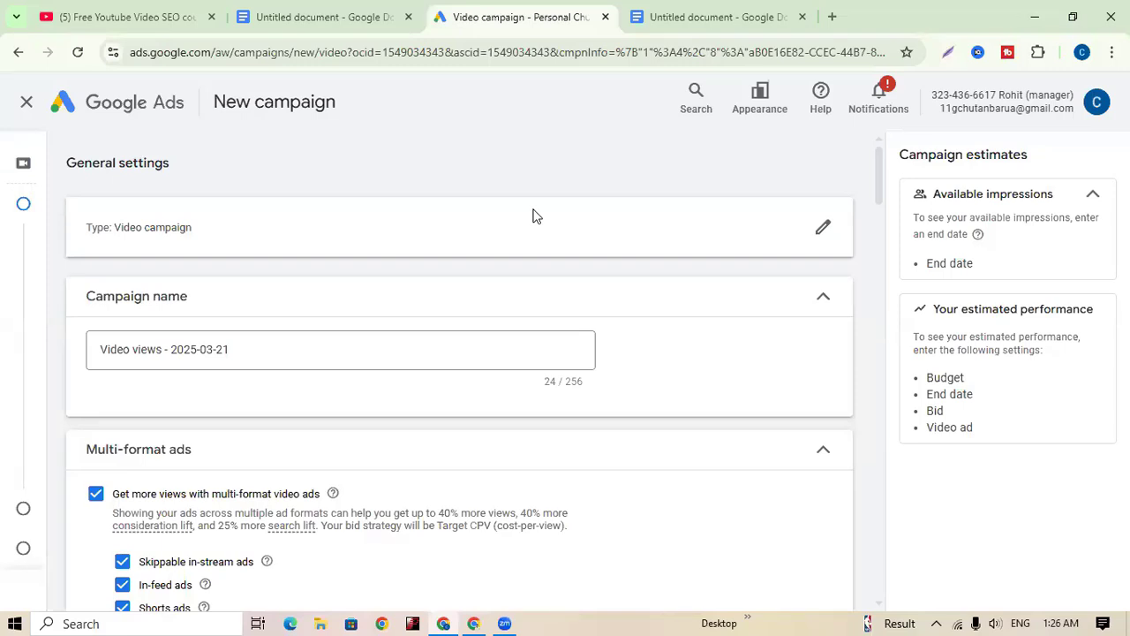
- Copy the channel name from the video's YouTube channel page and paste it over the default campaign name in Google Ads
left_click(177, 18)
left_click(99, 584)
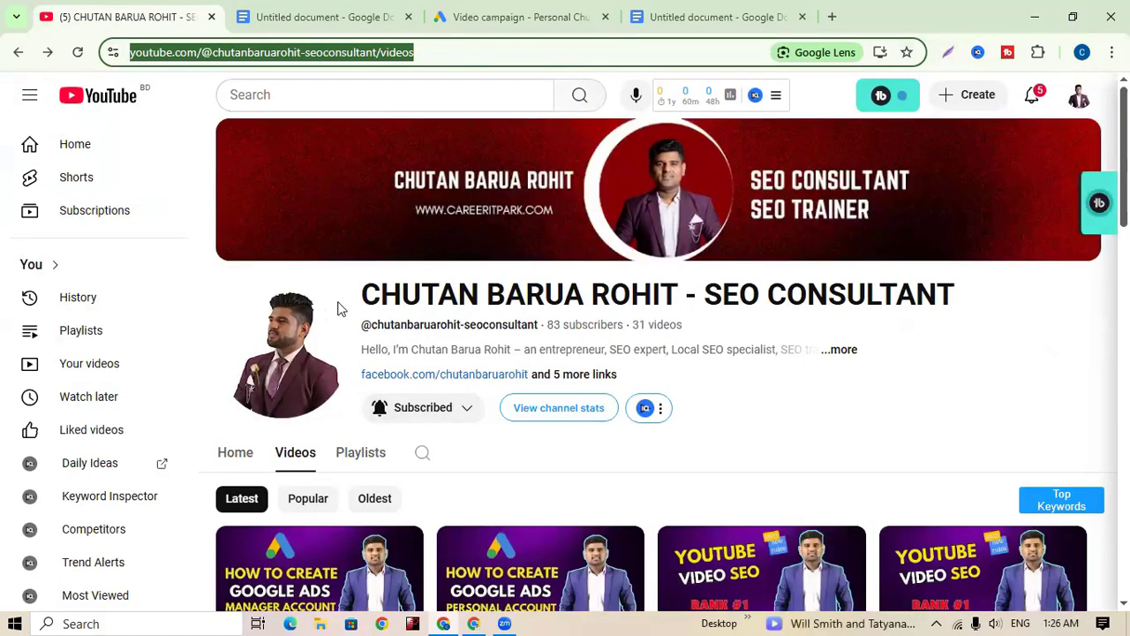
left_click_drag(362, 295, 1039, 302)
key("ctrl+c")
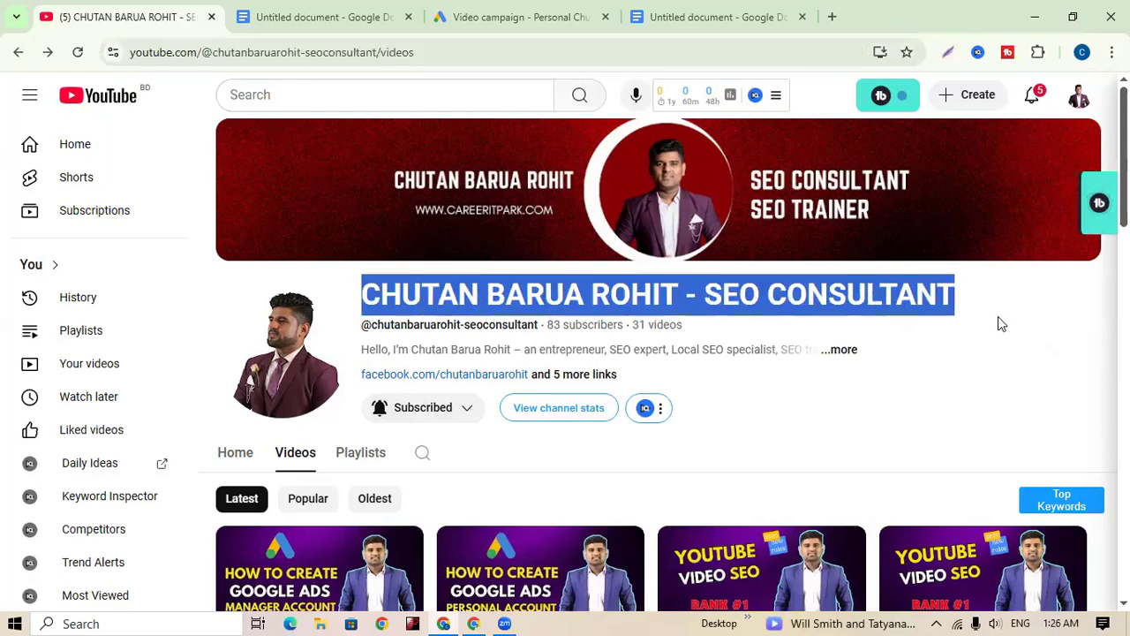
left_click(531, 29)
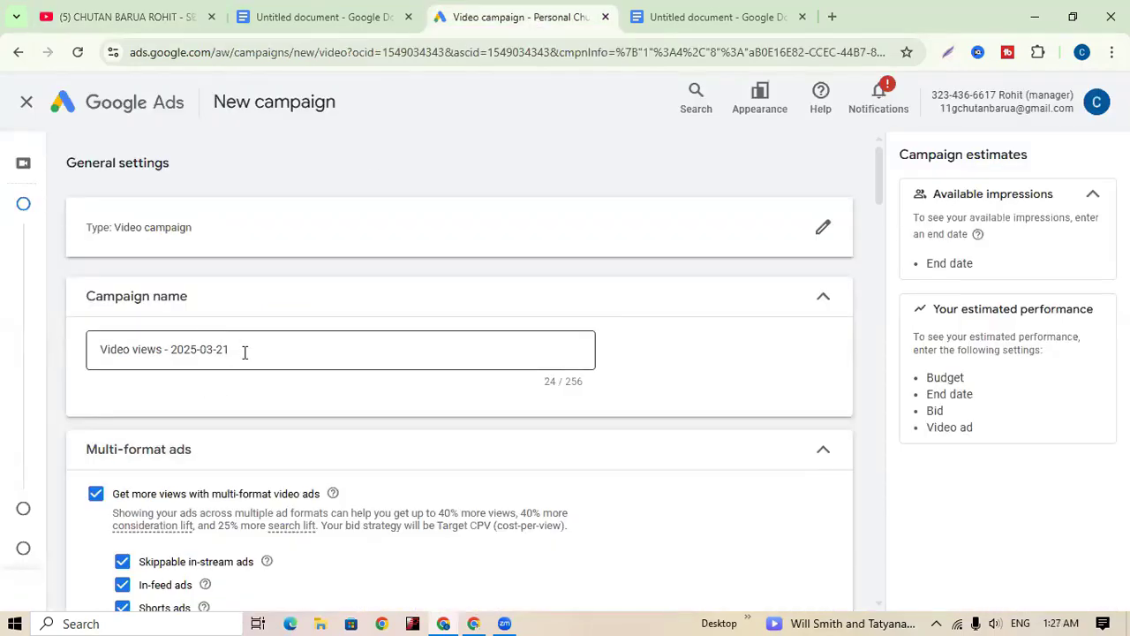
left_click_drag(244, 351, 87, 357)
key("ctrl+v")
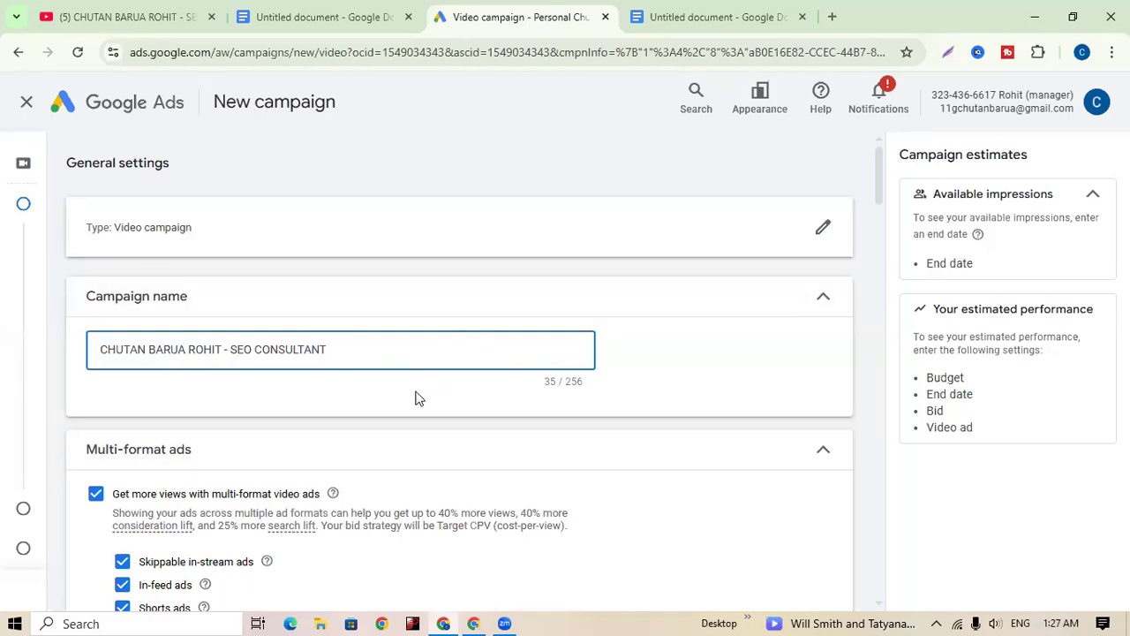
- Examine the Multi-format ads options, collapse that section, and expand the Bid strategy section to review its settings
scroll(373, 427, "down", 1)
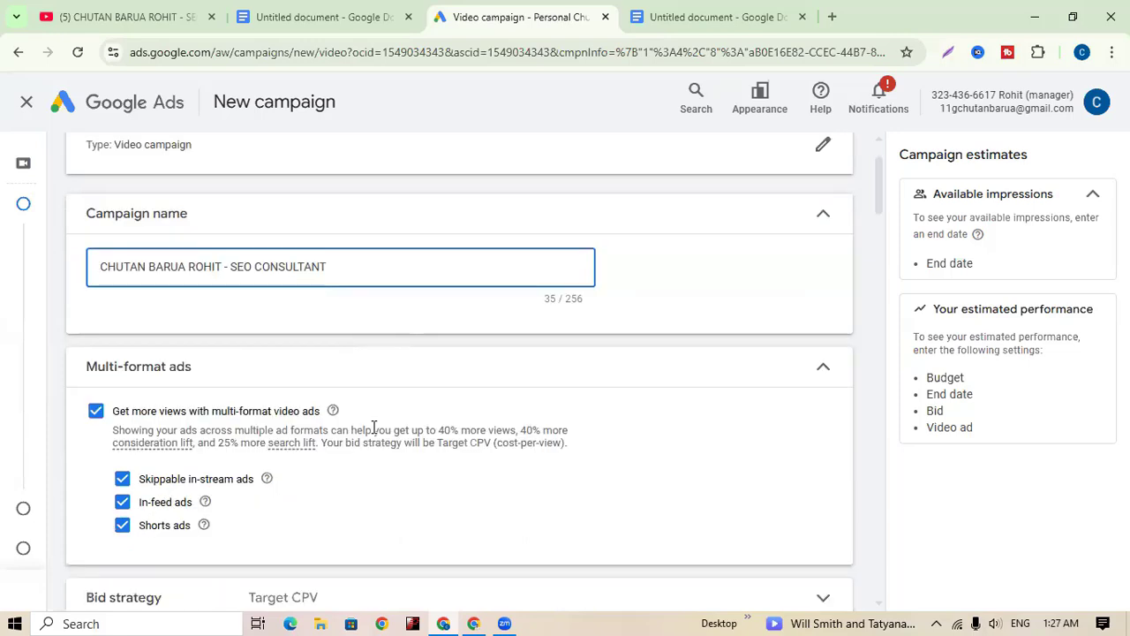
scroll(373, 427, "down", 1)
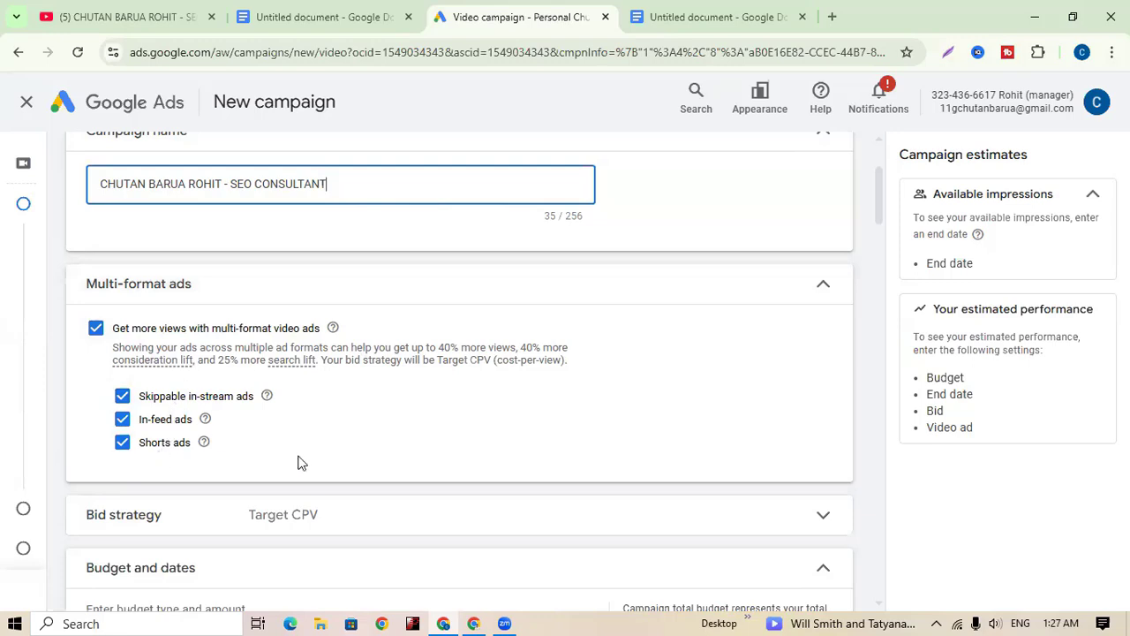
left_click(823, 285)
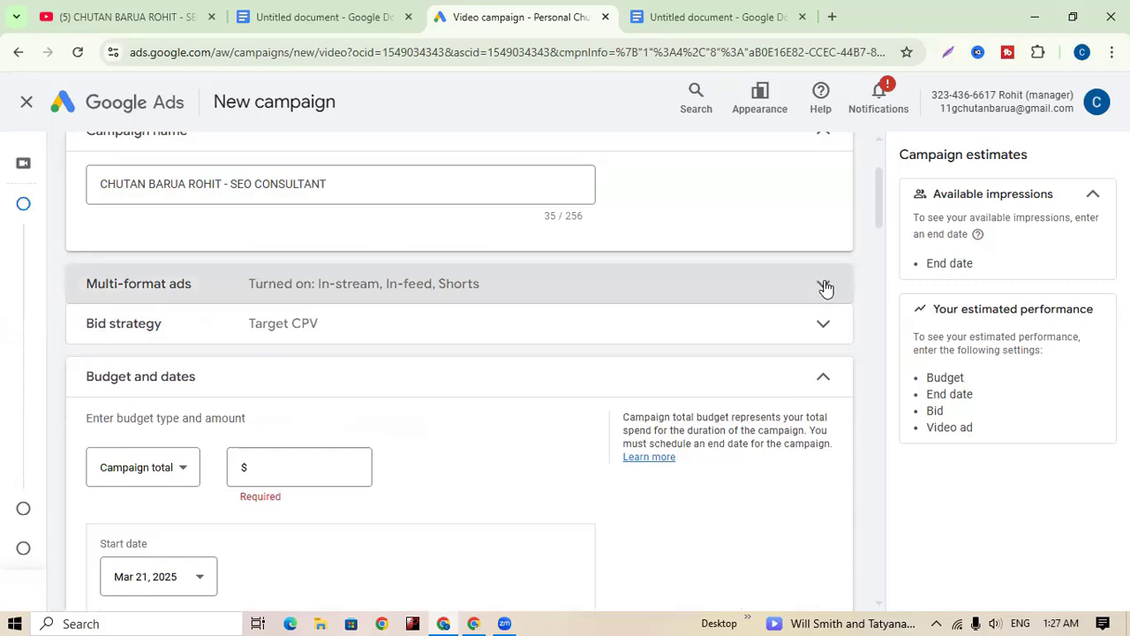
left_click(825, 286)
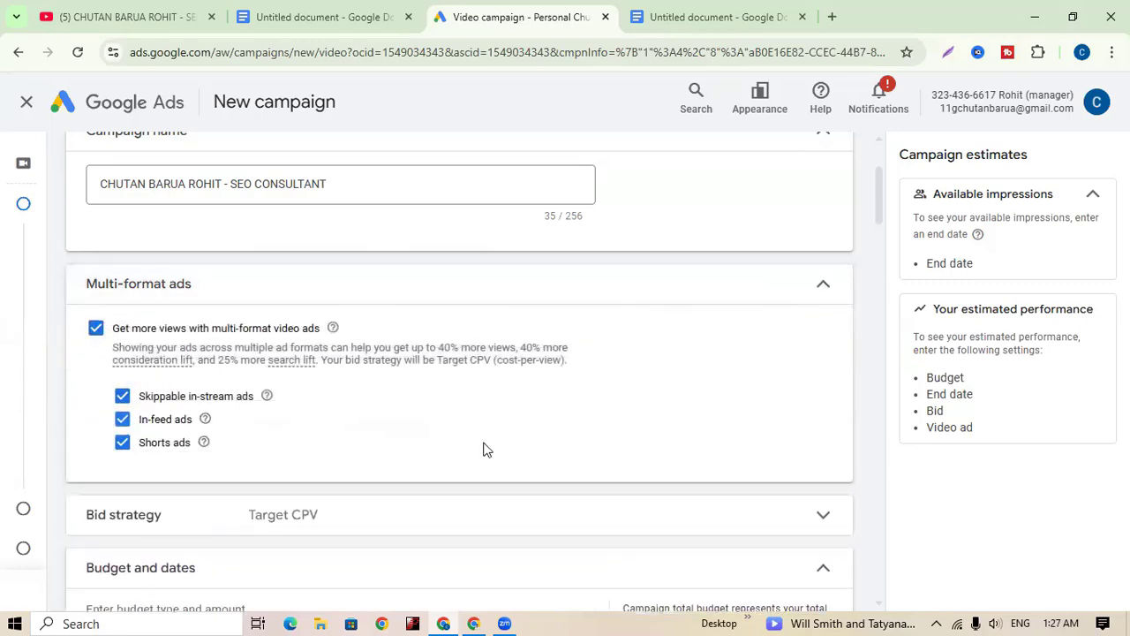
left_click(820, 288)
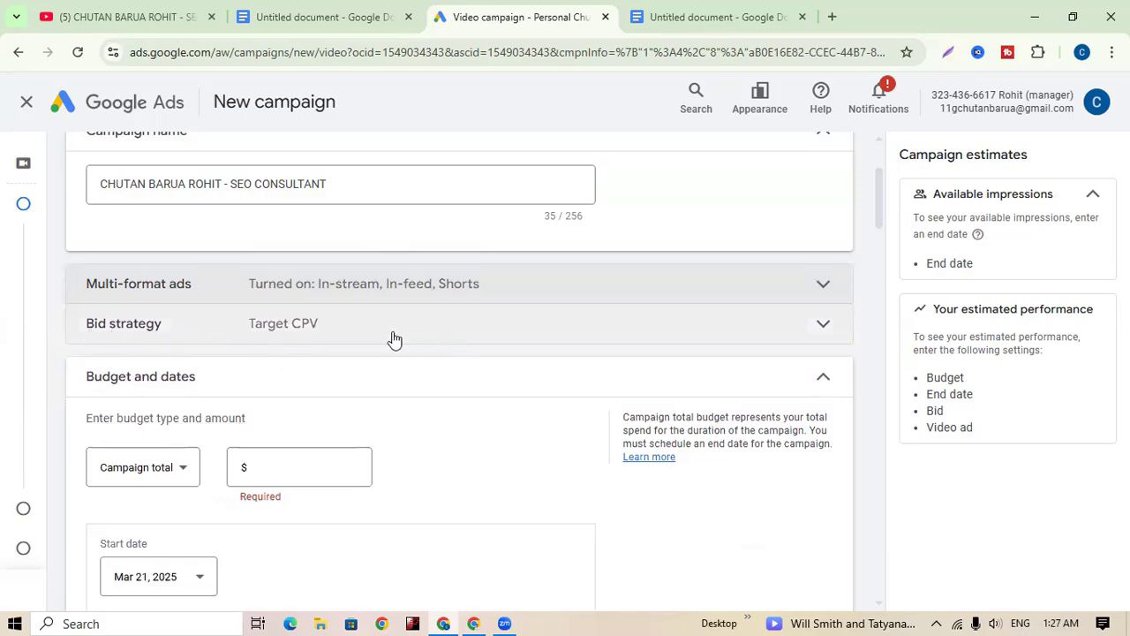
left_click(825, 285)
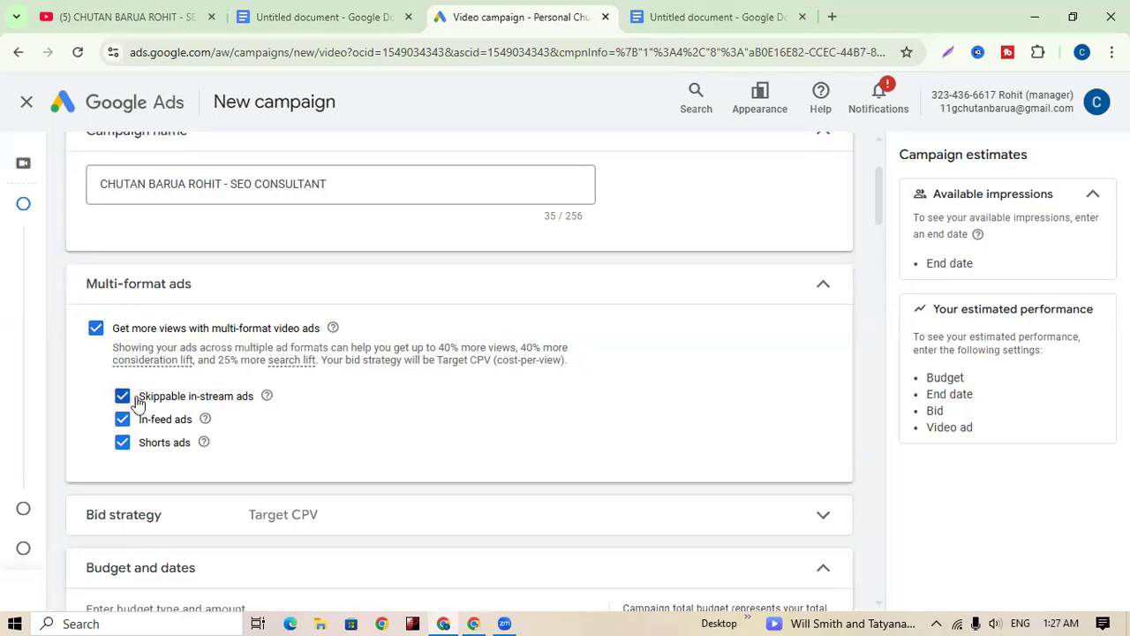
left_click(830, 299)
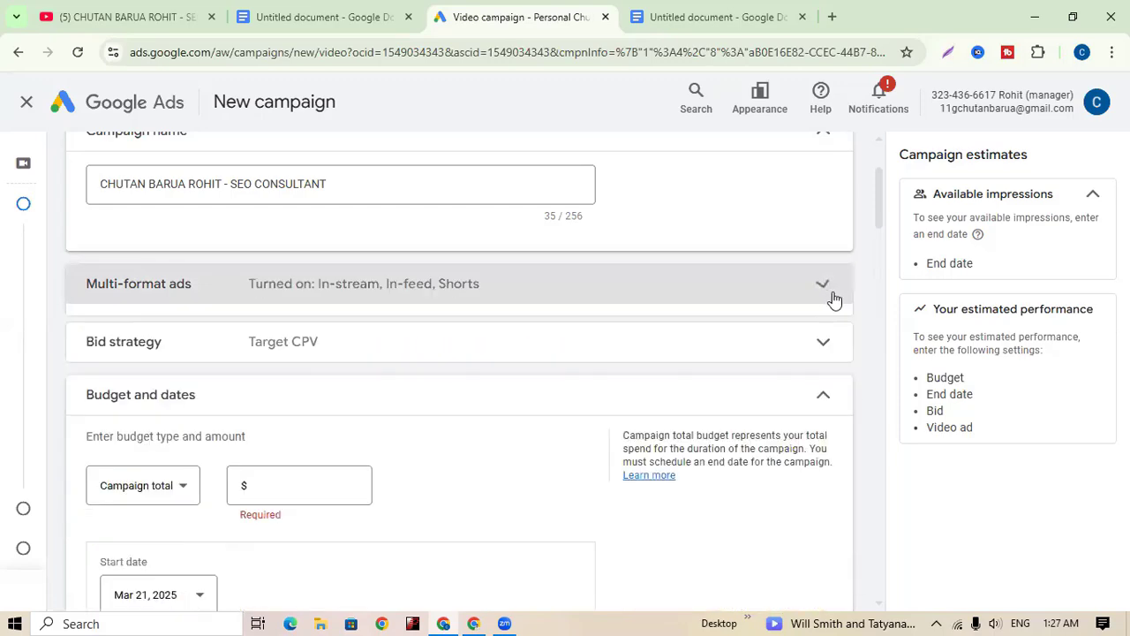
left_click(824, 326)
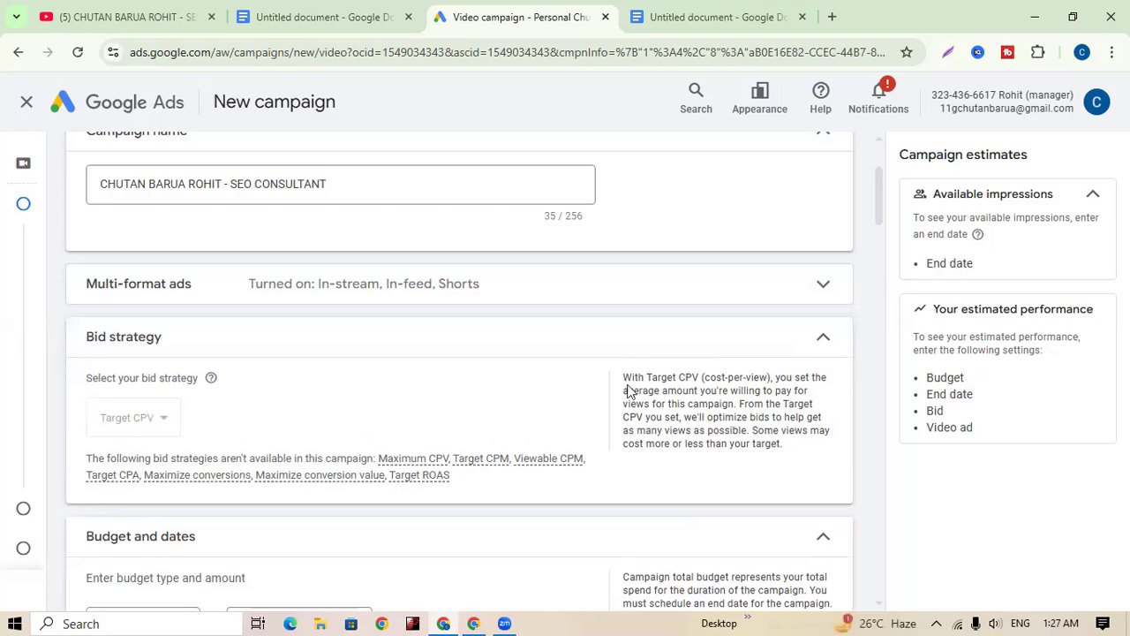
scroll(825, 391, "down", 1)
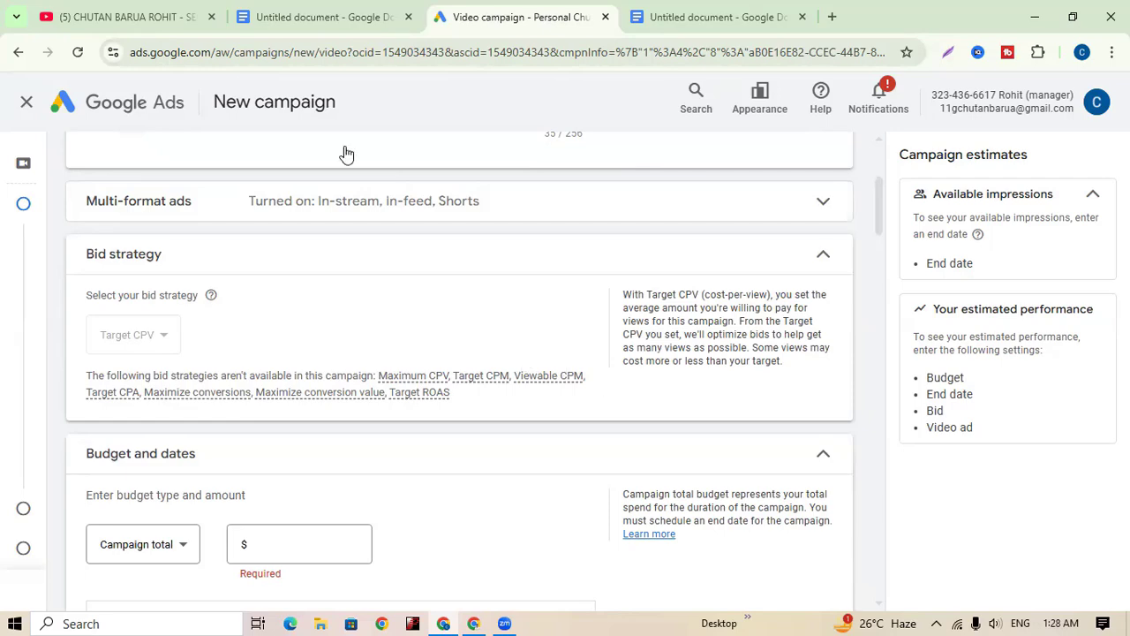
- Switch to YouTube, open its home page in a new tab, and search for "how to add schema markup in wordpress website"
left_click(159, 17)
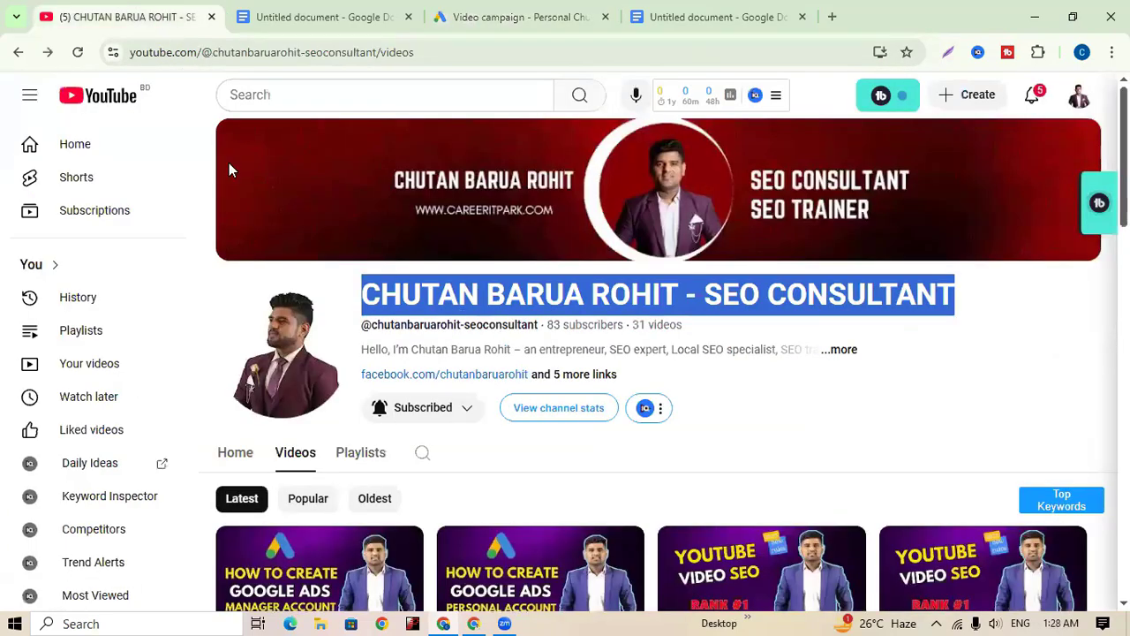
middle_click(104, 104)
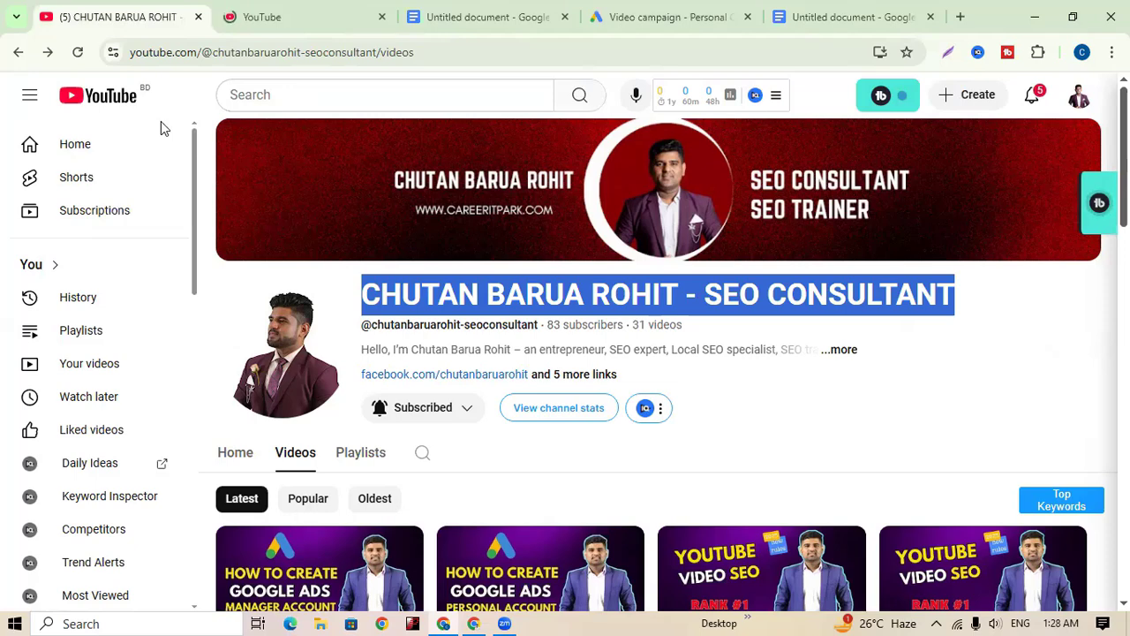
left_click(305, 21)
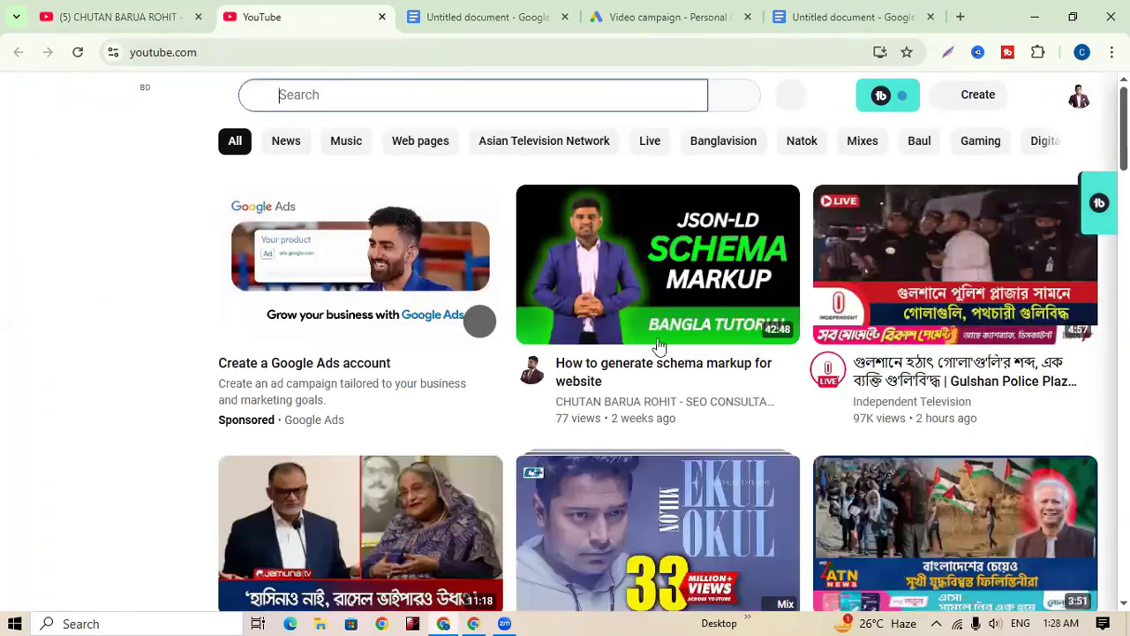
left_click(446, 96)
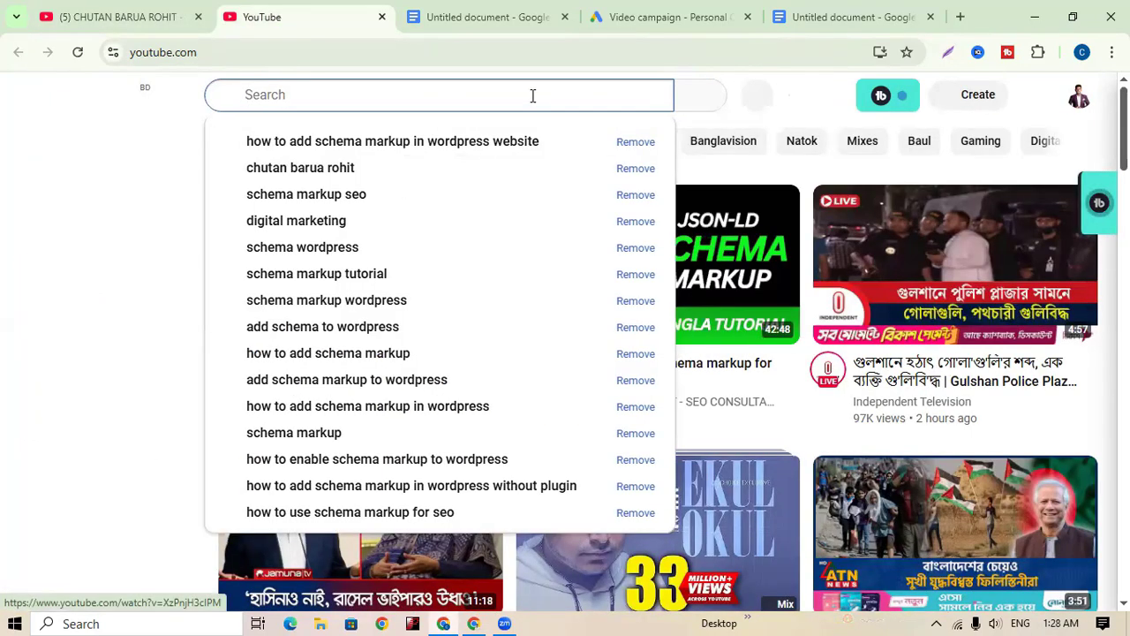
left_click(319, 151)
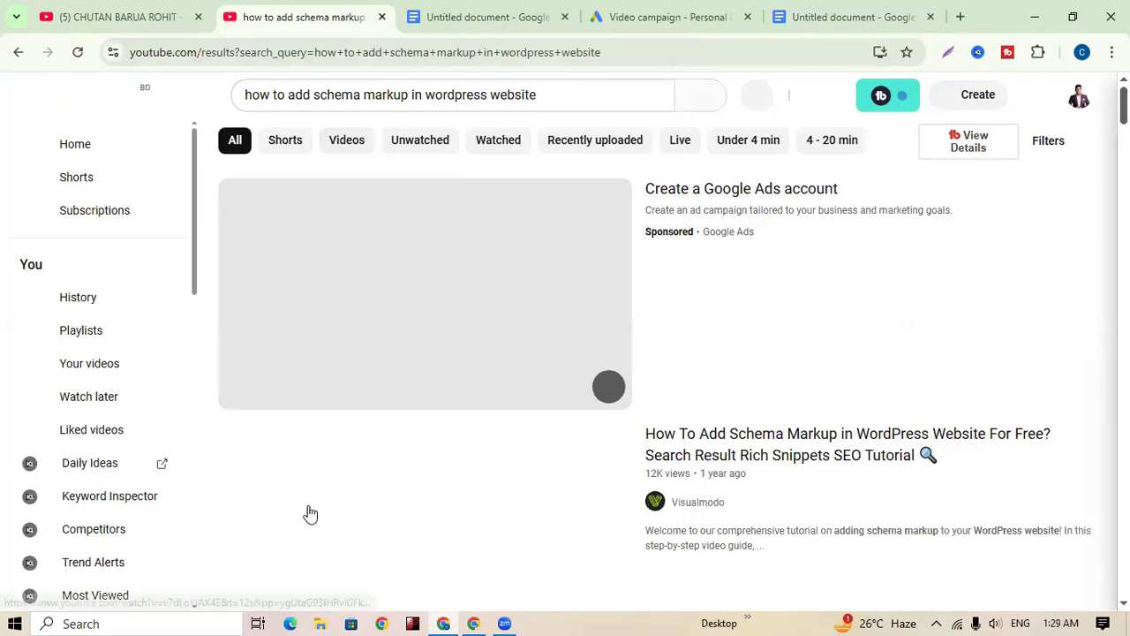
- Capture the search results with Lightshot, outline the top ad and its Sponsored label with red rectangles, and discard the capture
left_click(949, 54)
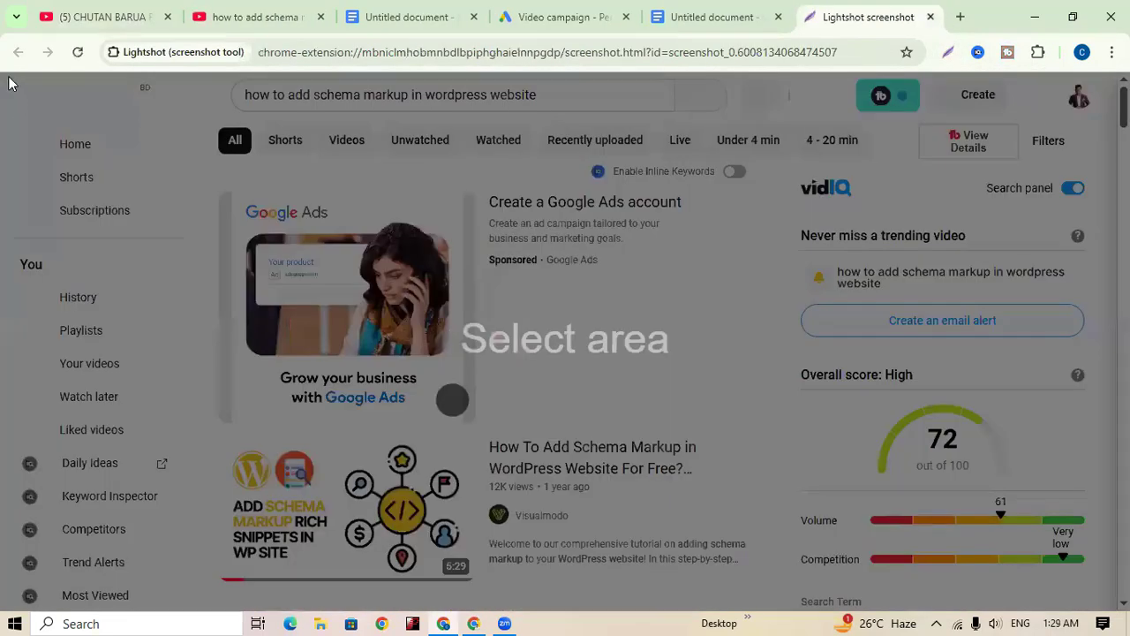
left_click_drag(8, 79, 1095, 616)
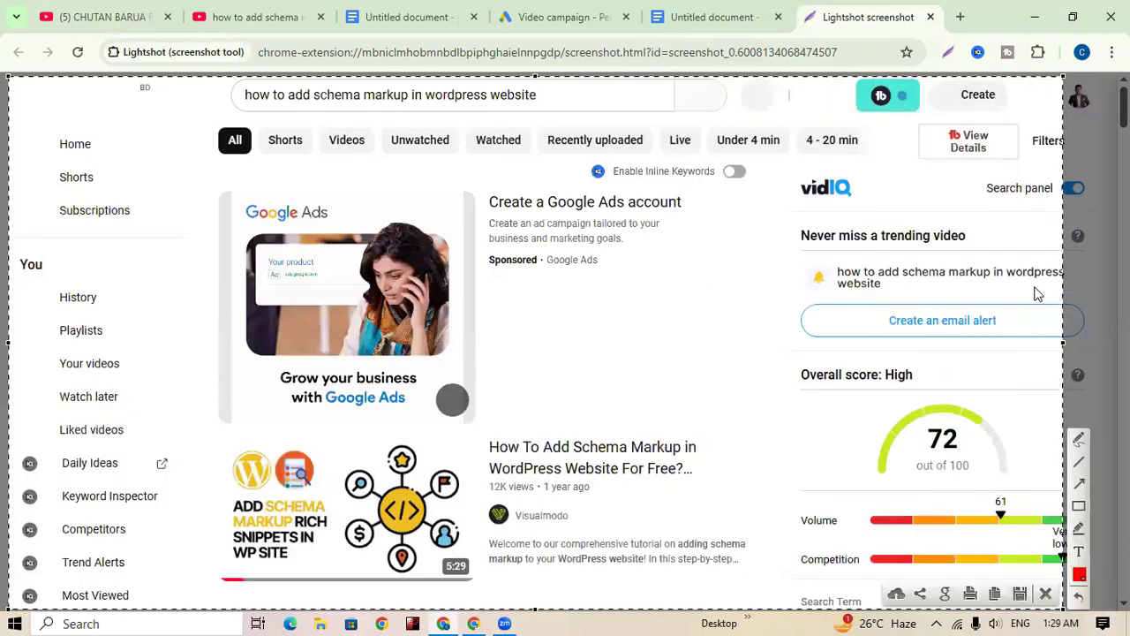
left_click(1079, 507)
mouse_move(203, 157)
left_mouse_down()
mouse_move(733, 323)
mouse_move(660, 435)
left_mouse_up()
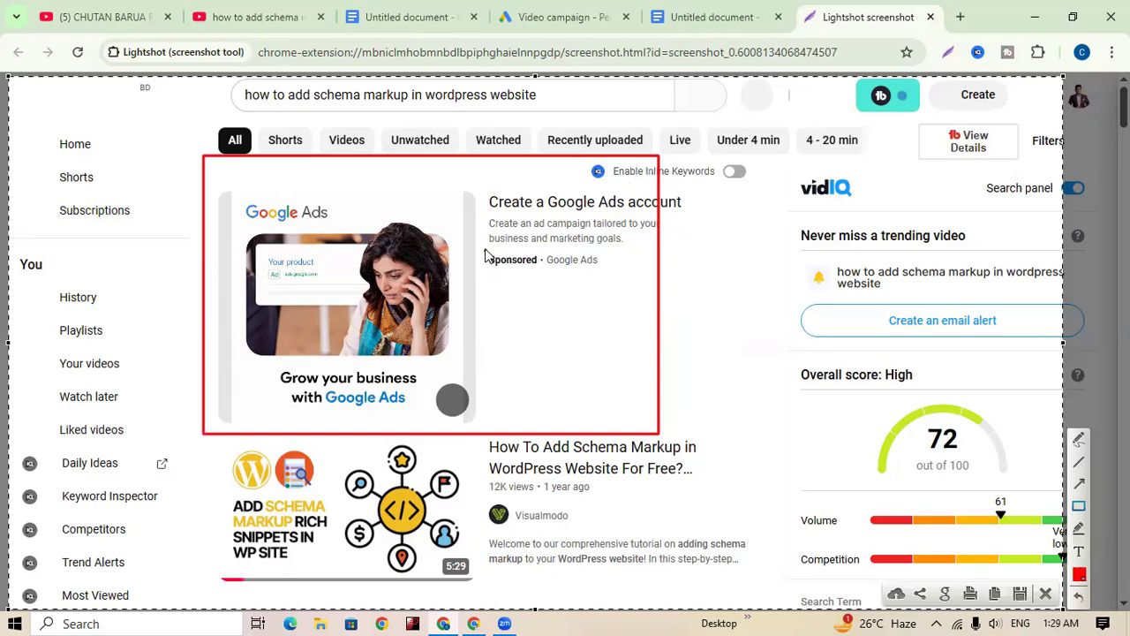
mouse_move(478, 245)
left_mouse_down()
mouse_move(561, 298)
mouse_move(612, 291)
left_mouse_up()
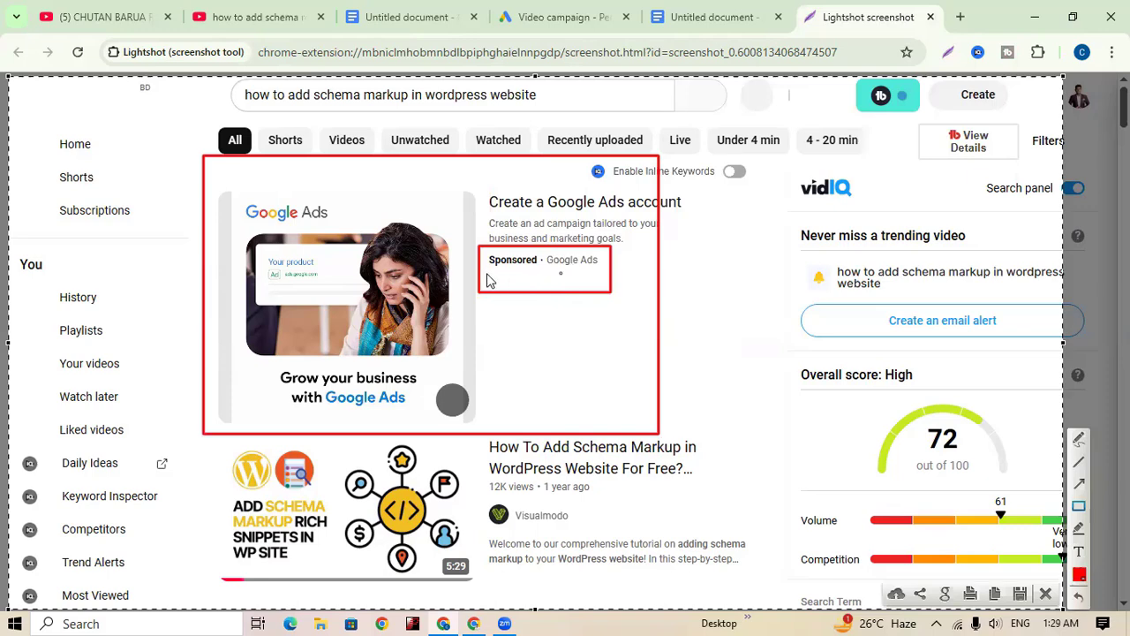
left_click(578, 268)
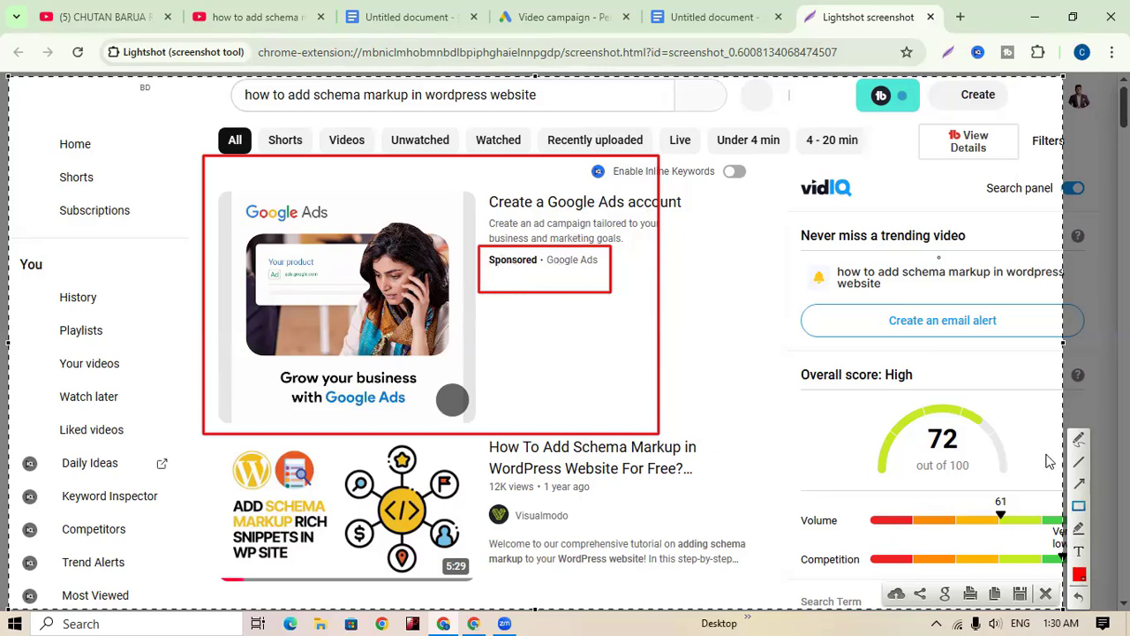
left_click(1044, 596)
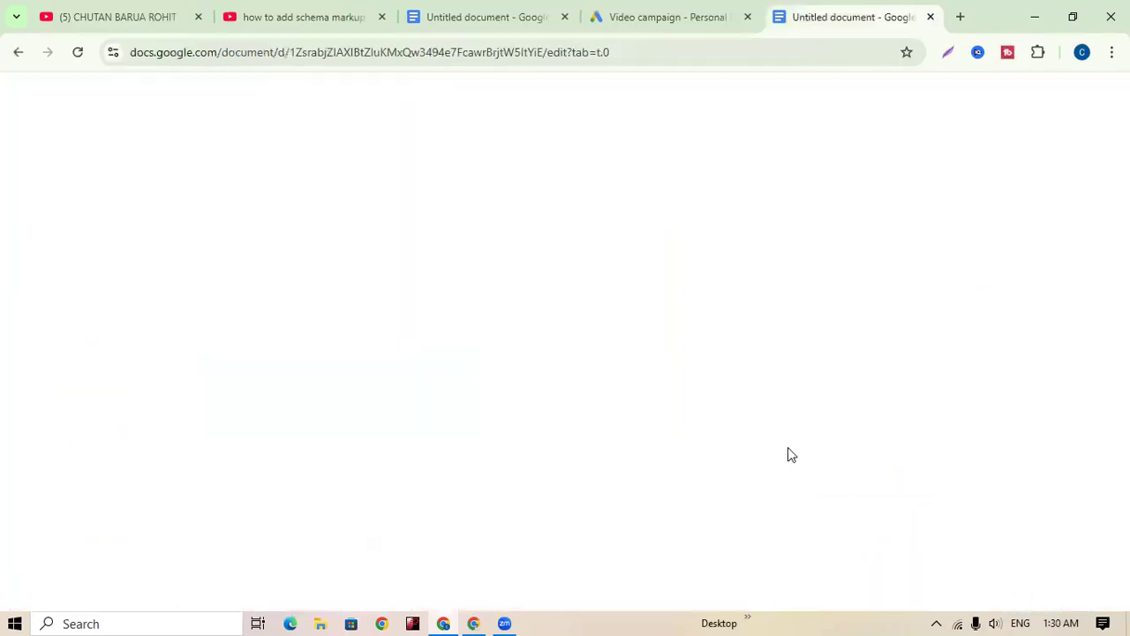
- Examine the YouTube search results page for sponsored placements among the videos
left_click(322, 26)
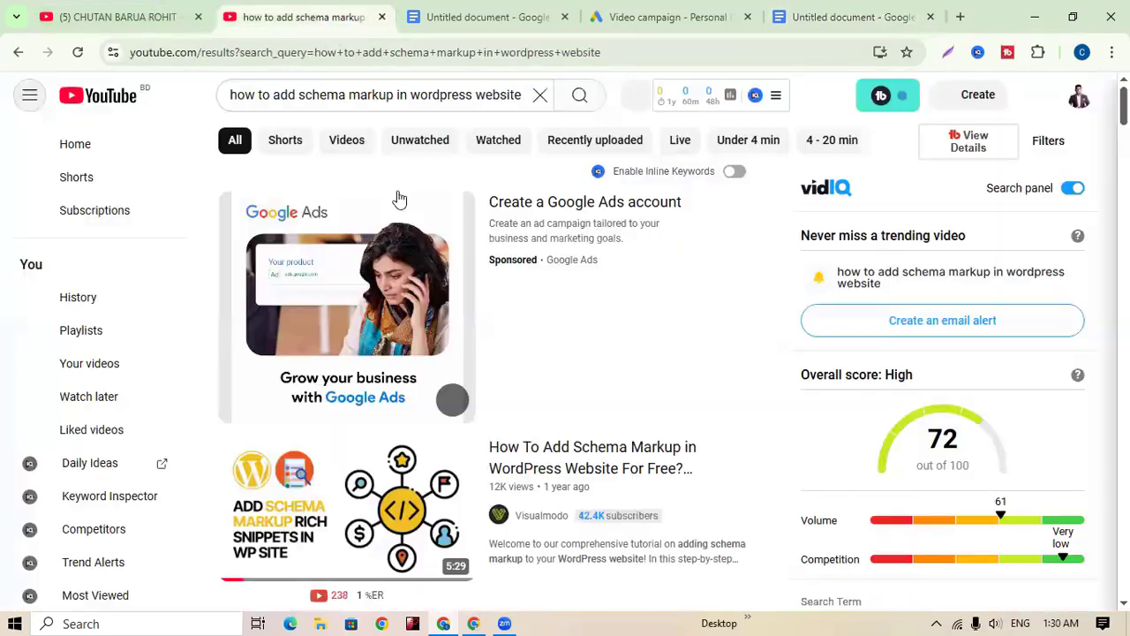
scroll(618, 388, "down", 3)
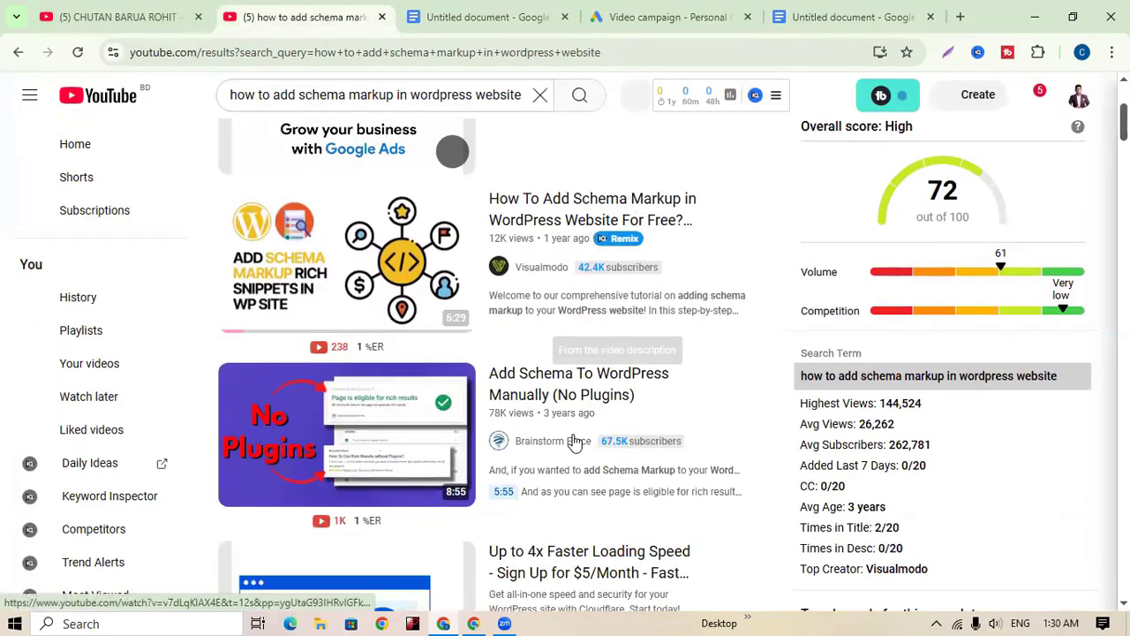
scroll(588, 247, "down", 5)
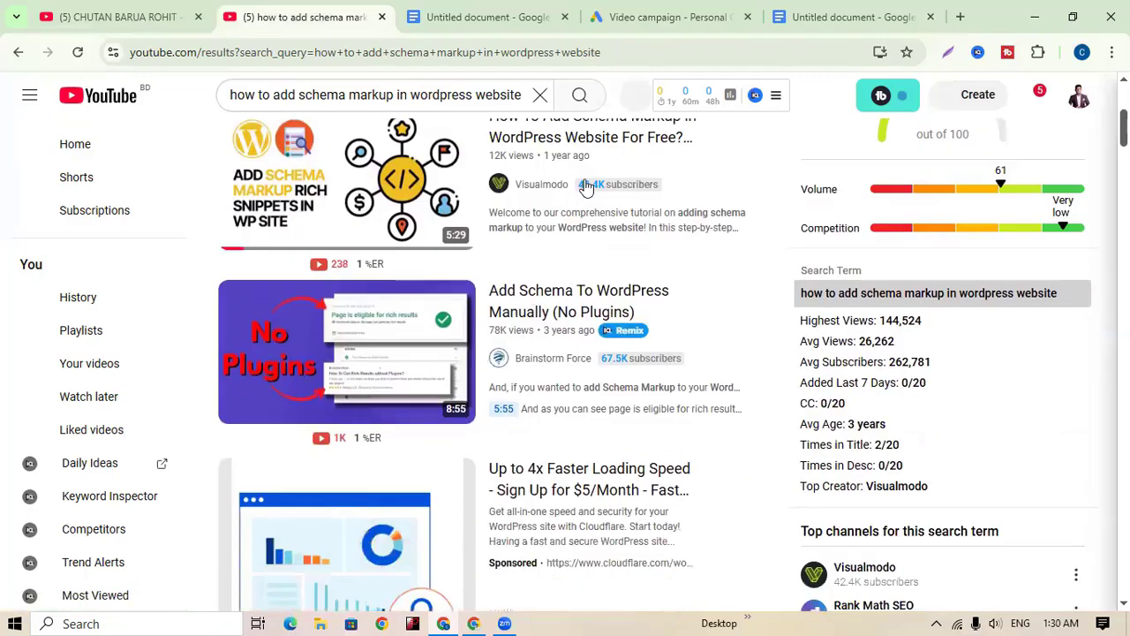
scroll(590, 259, "down", 7)
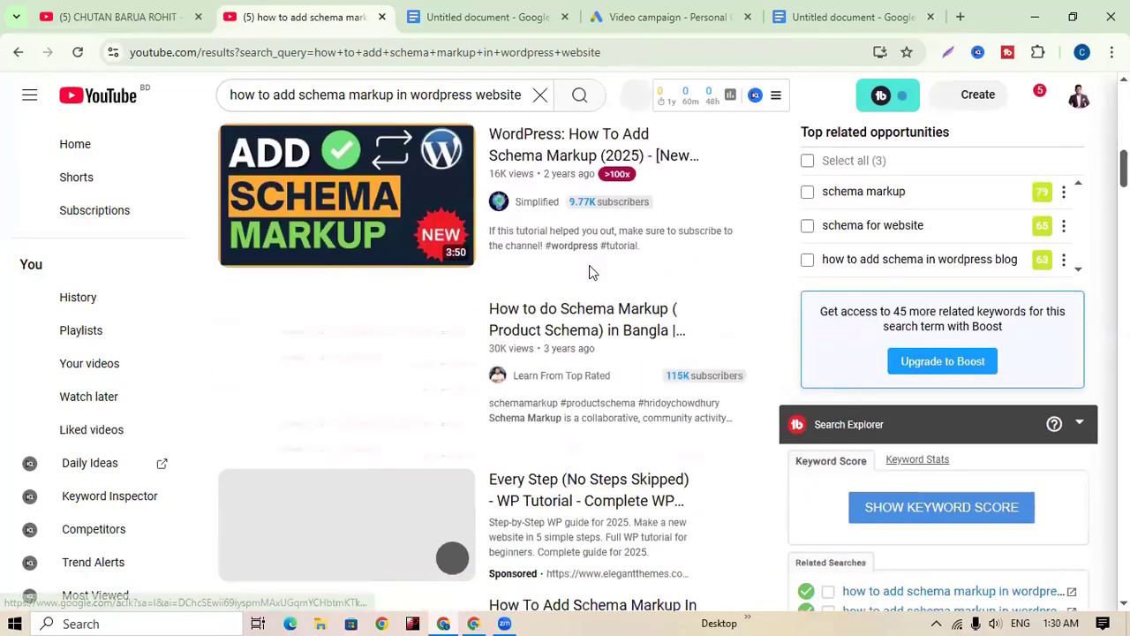
scroll(587, 504, "up", 10)
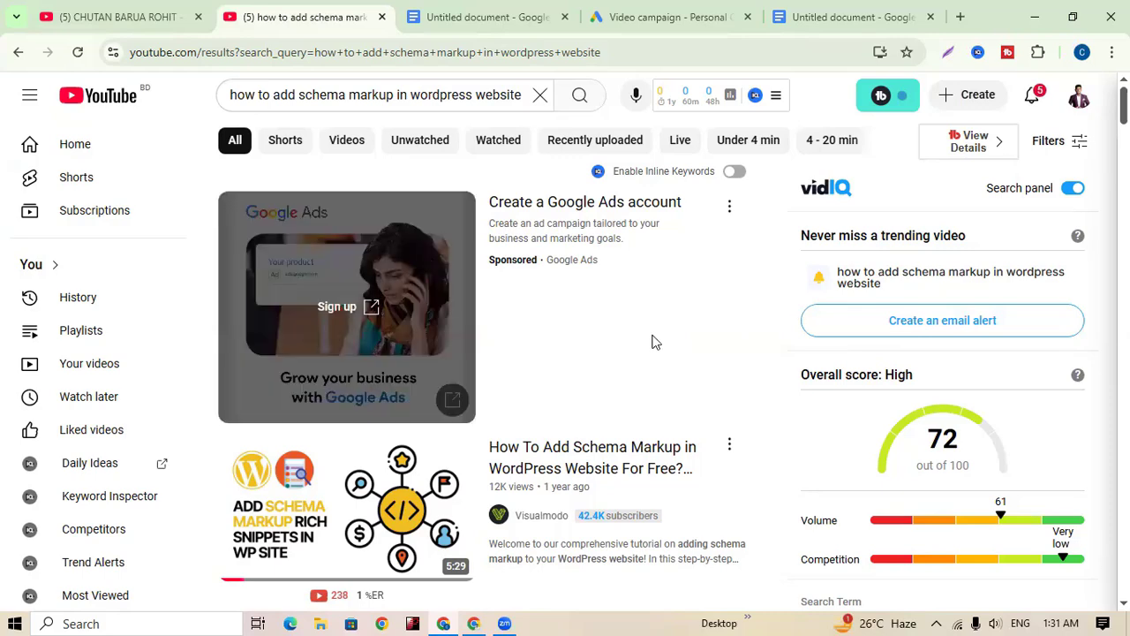
- Return to the Google Ads campaign and set the budget type to Daily with an amount of $10.00
left_click(676, 18)
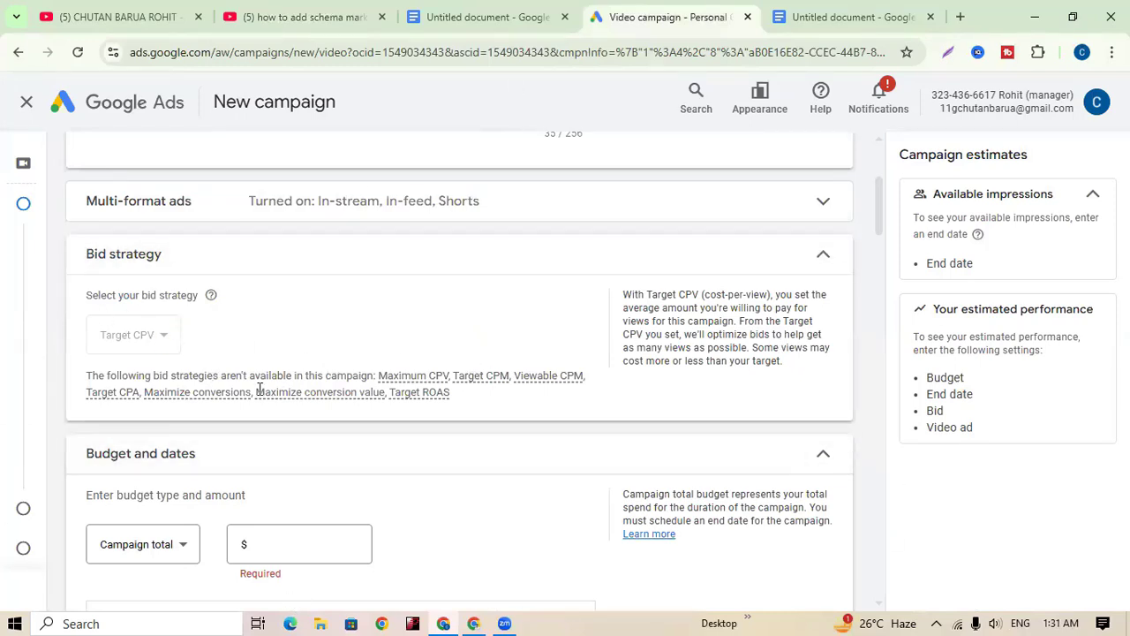
mouse_move(260, 390)
scroll(623, 331, "down", 2)
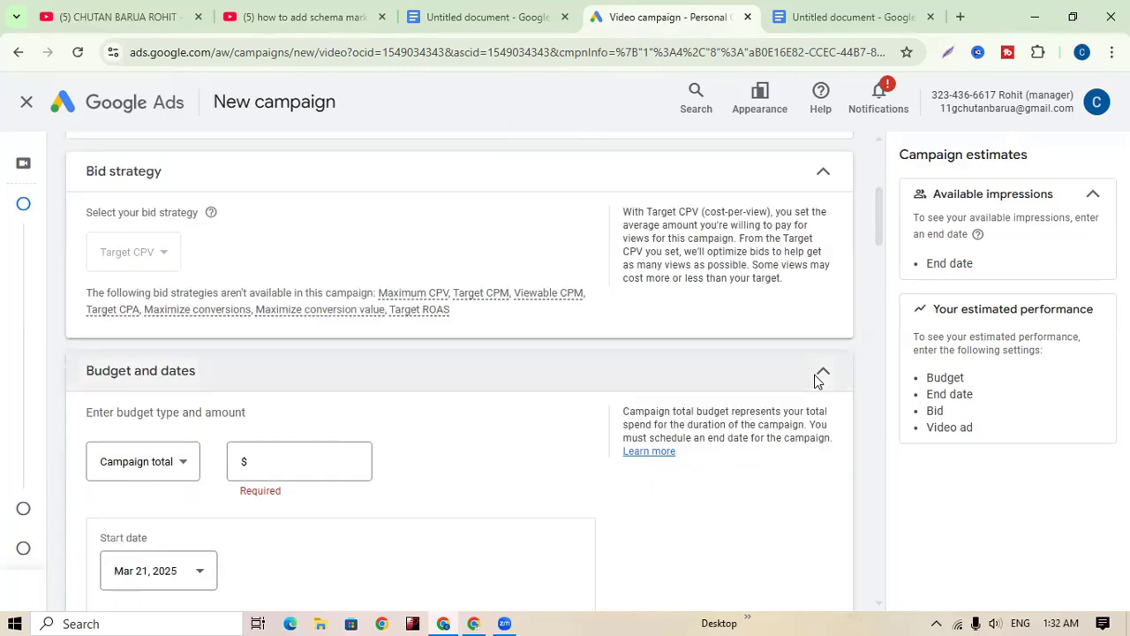
scroll(801, 275, "up", 1)
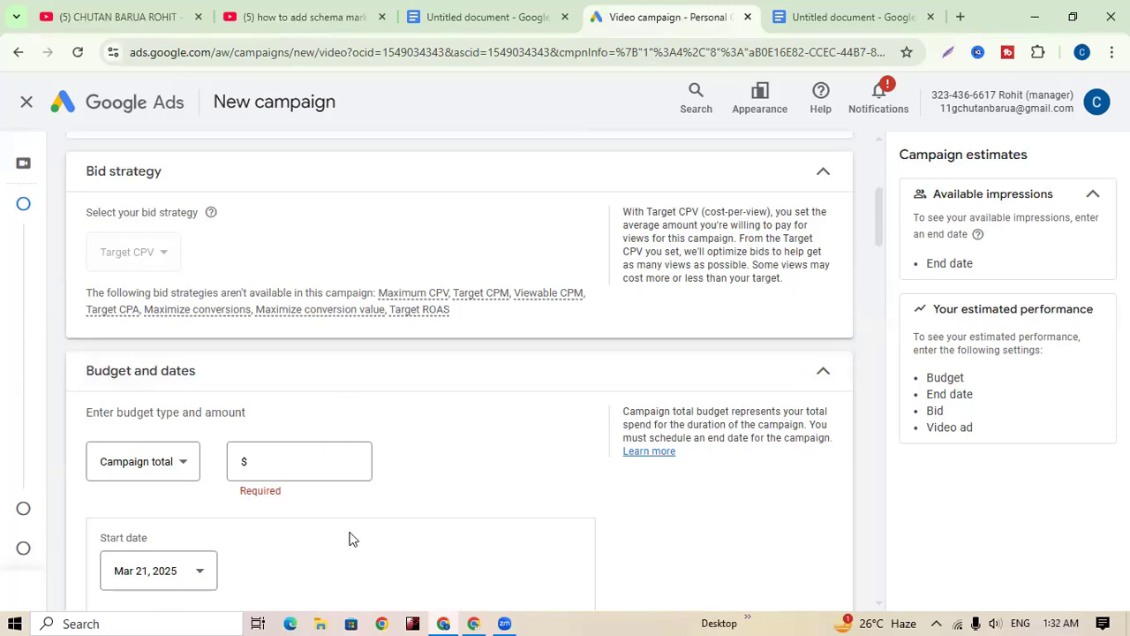
scroll(222, 425, "down", 1)
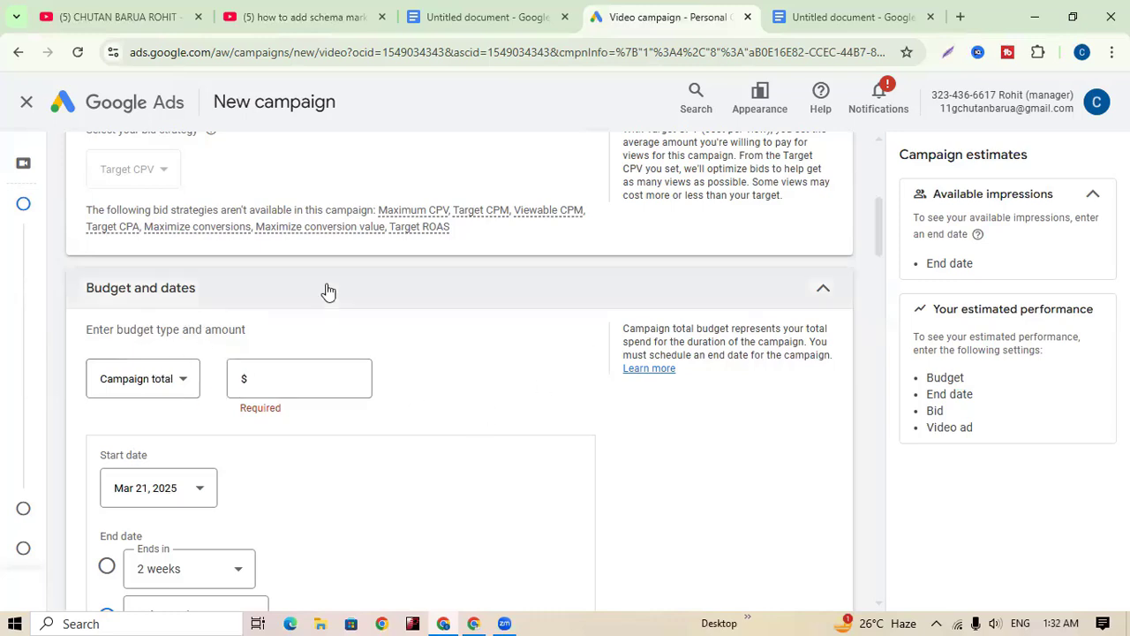
left_click(270, 376)
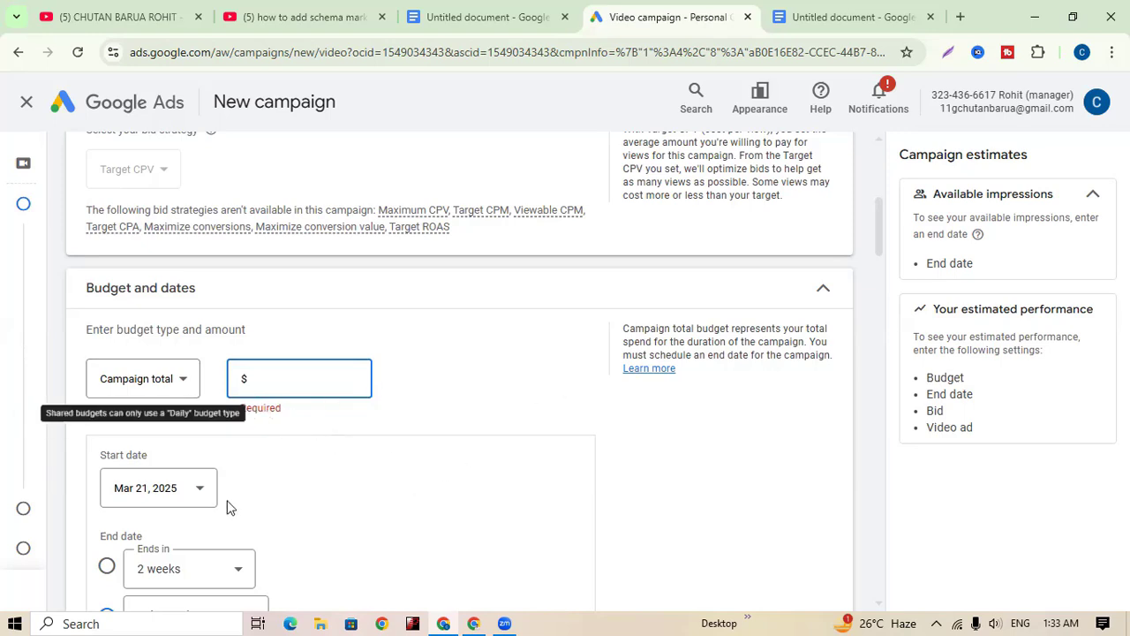
scroll(141, 487, "down", 1)
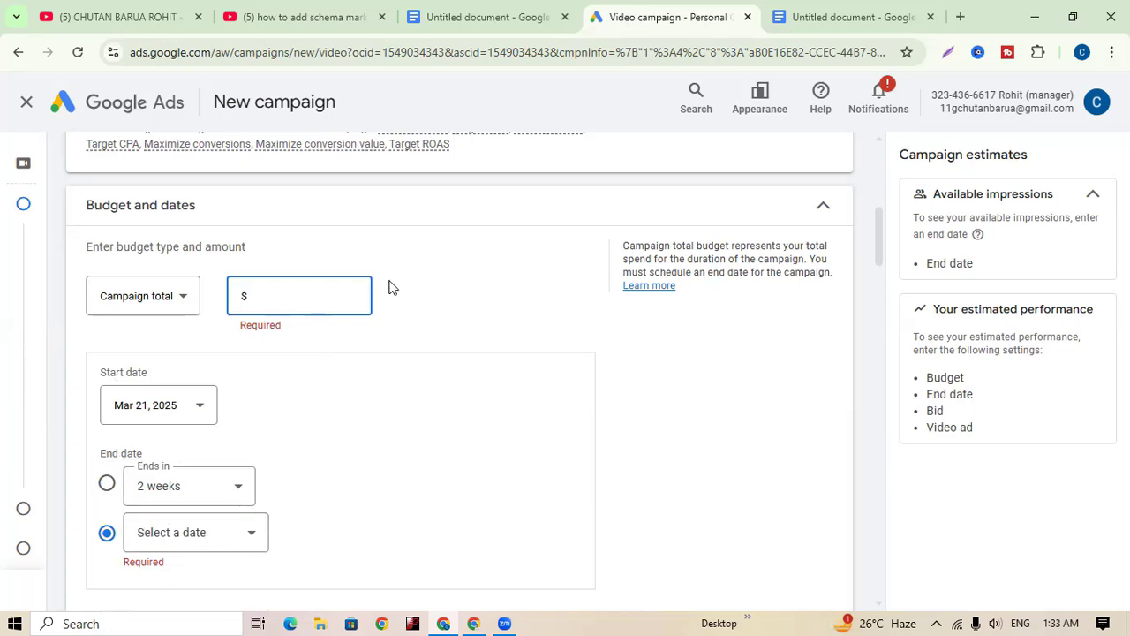
left_click(181, 304)
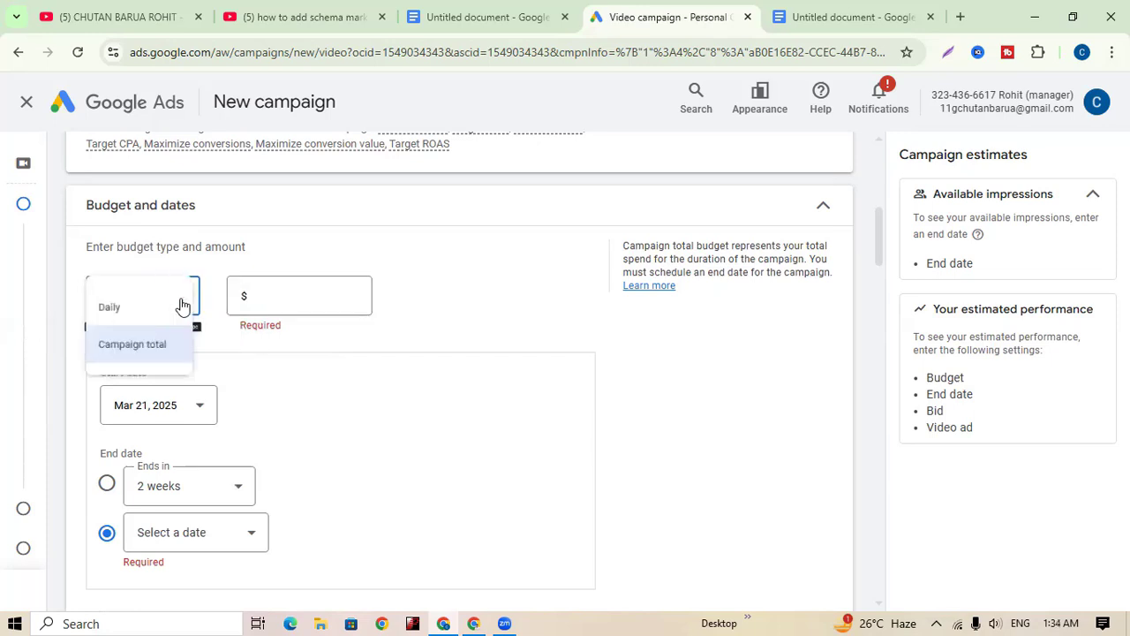
left_click(122, 309)
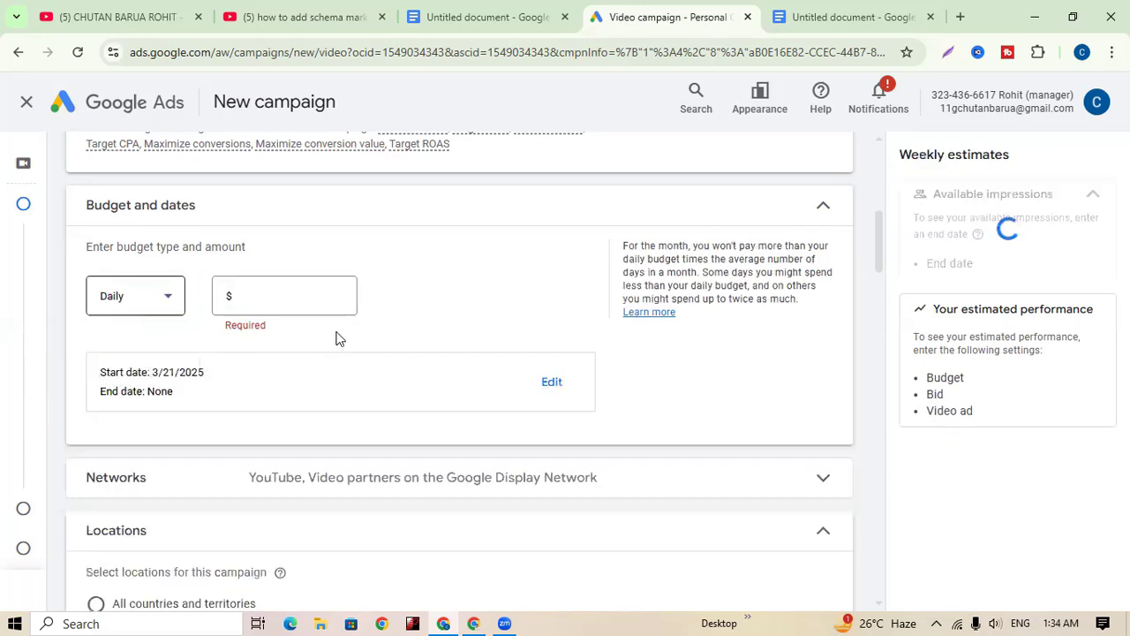
left_click(282, 298)
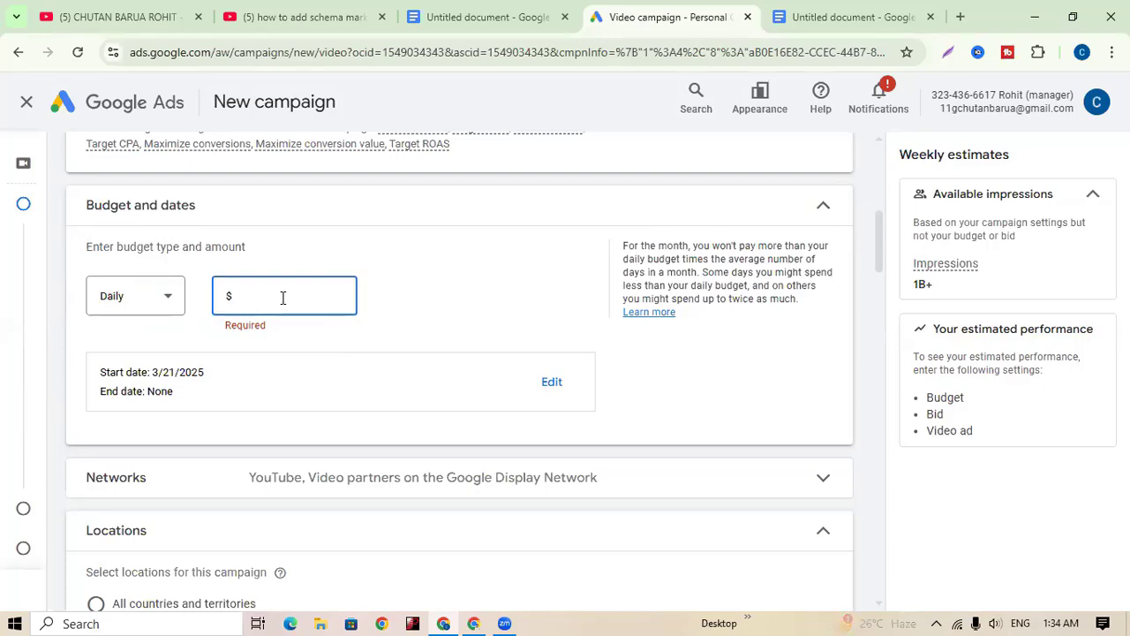
type("10.00")
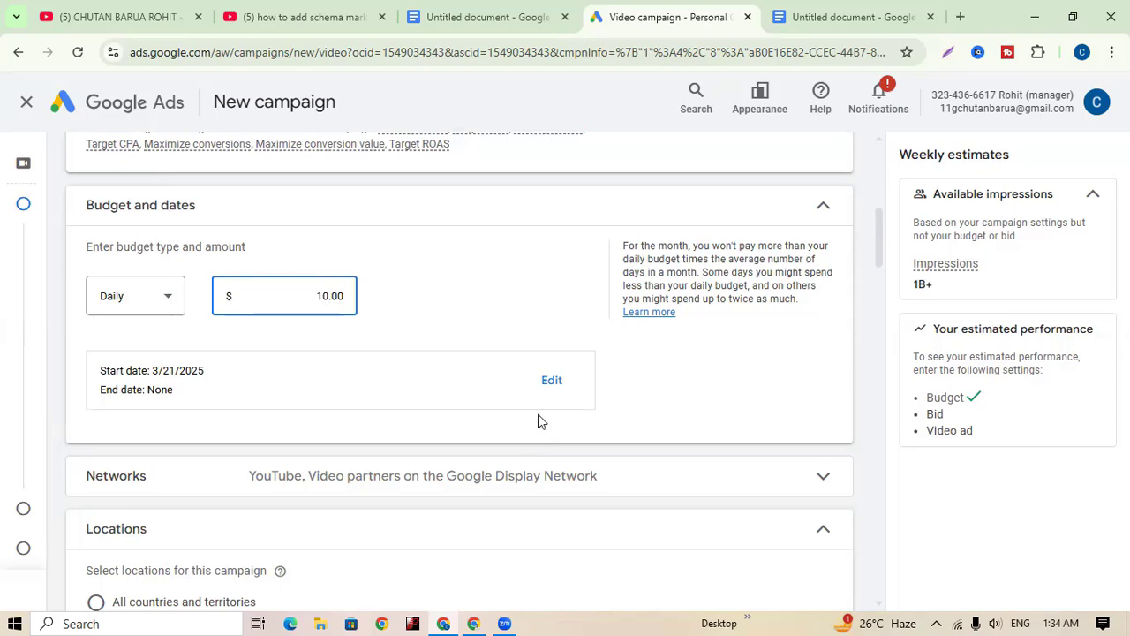
- Edit the campaign dates, setting the end date to Mar 27, 2025
left_click(552, 381)
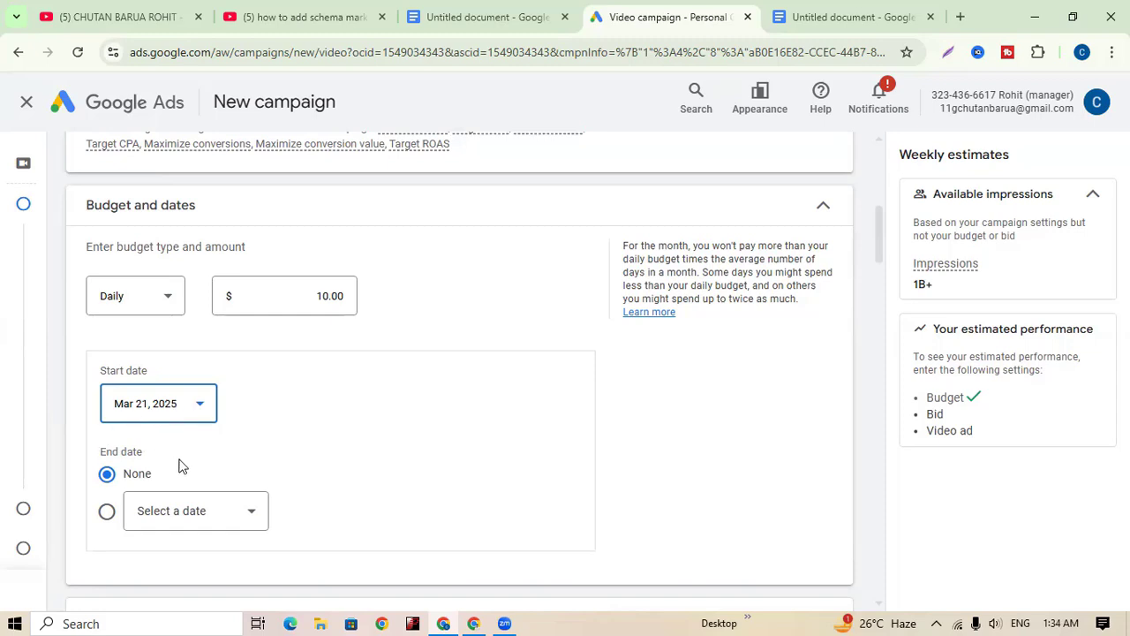
left_click(249, 512)
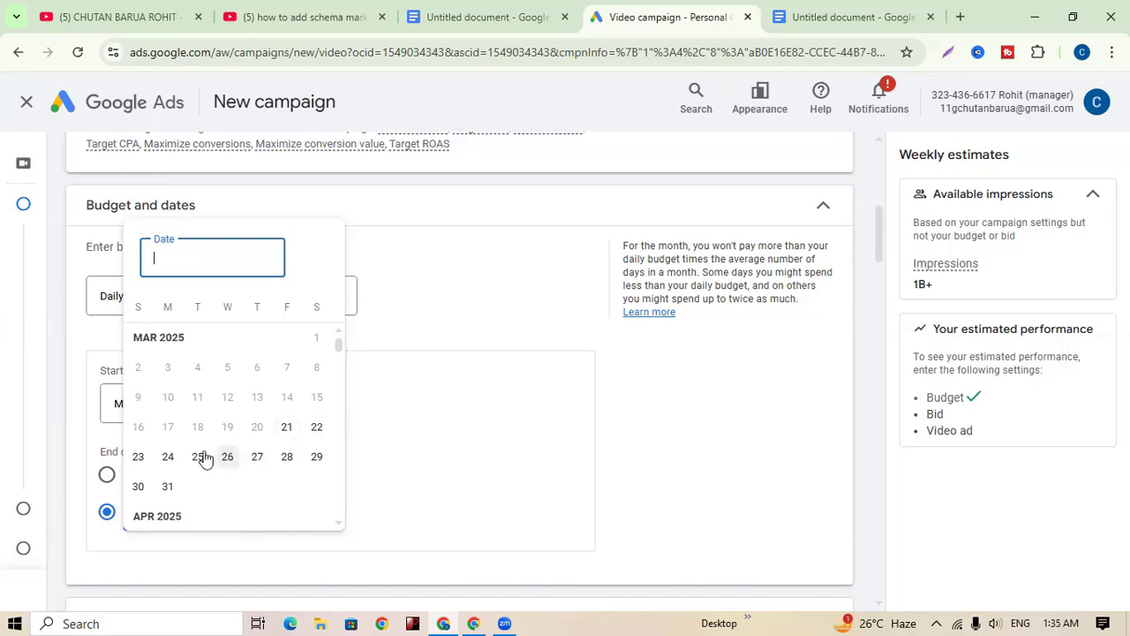
left_click(258, 458)
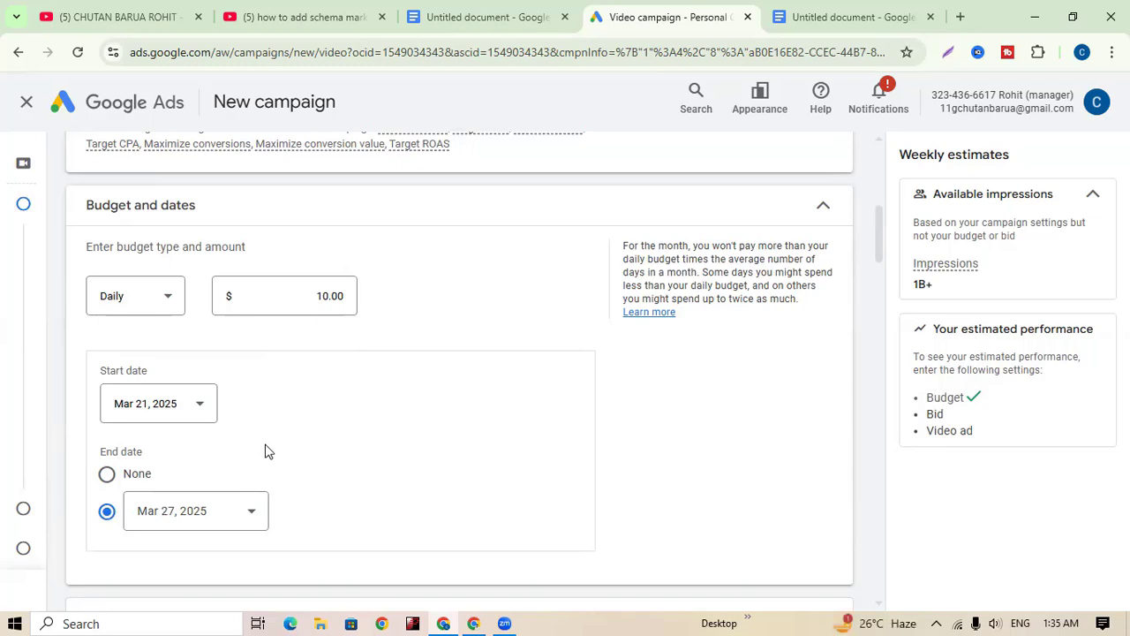
scroll(275, 441, "down", 2)
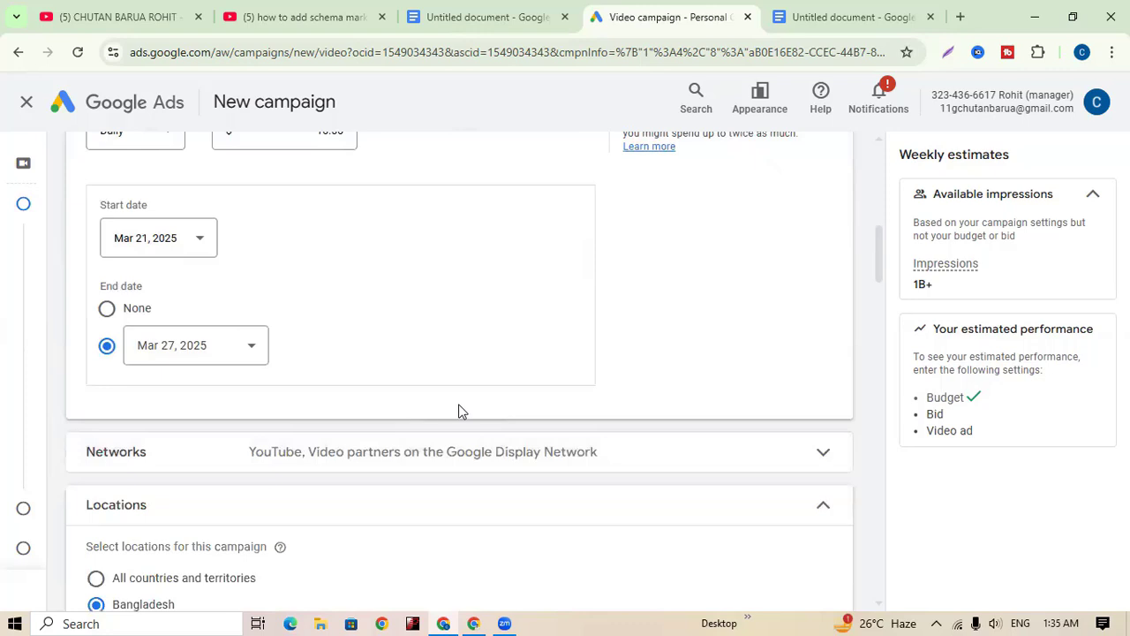
scroll(452, 406, "down", 1)
scroll(389, 402, "up", 3)
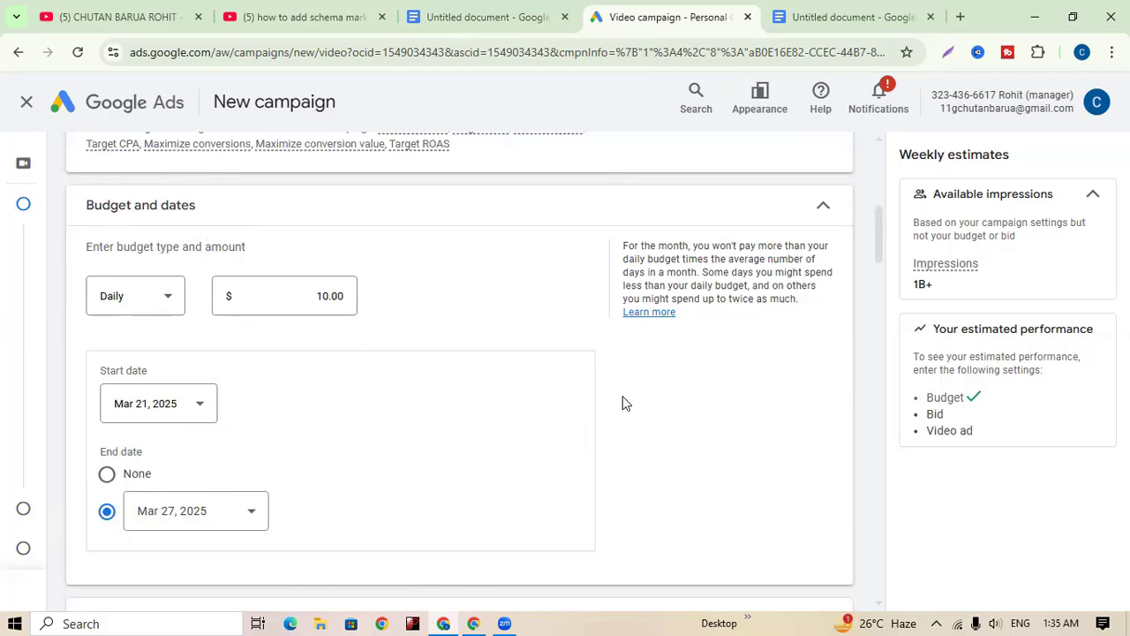
- Expand the Networks section and exclude Video partners on the Google Display Network
scroll(623, 406, "down", 3)
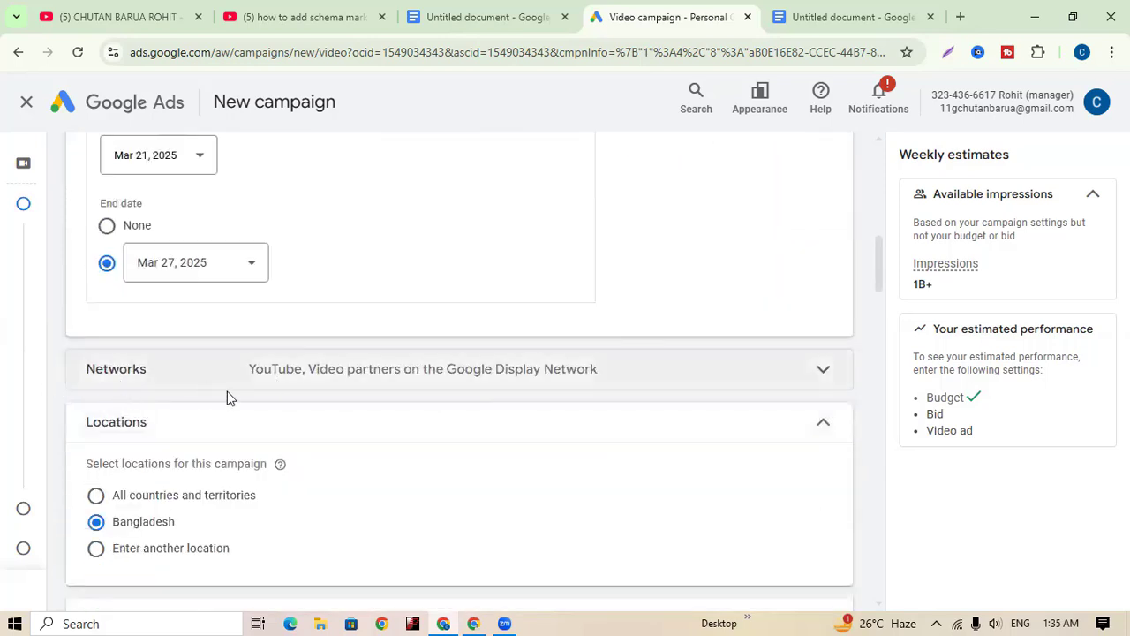
left_click(824, 371)
scroll(764, 415, "down", 2)
scroll(800, 418, "up", 1)
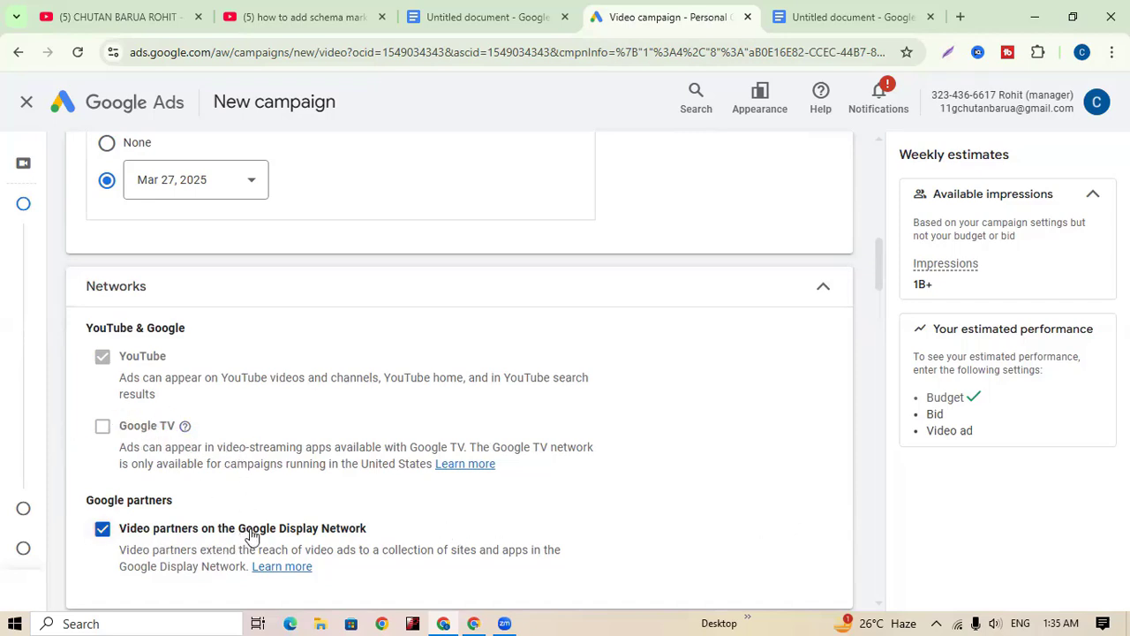
scroll(772, 454, "down", 1)
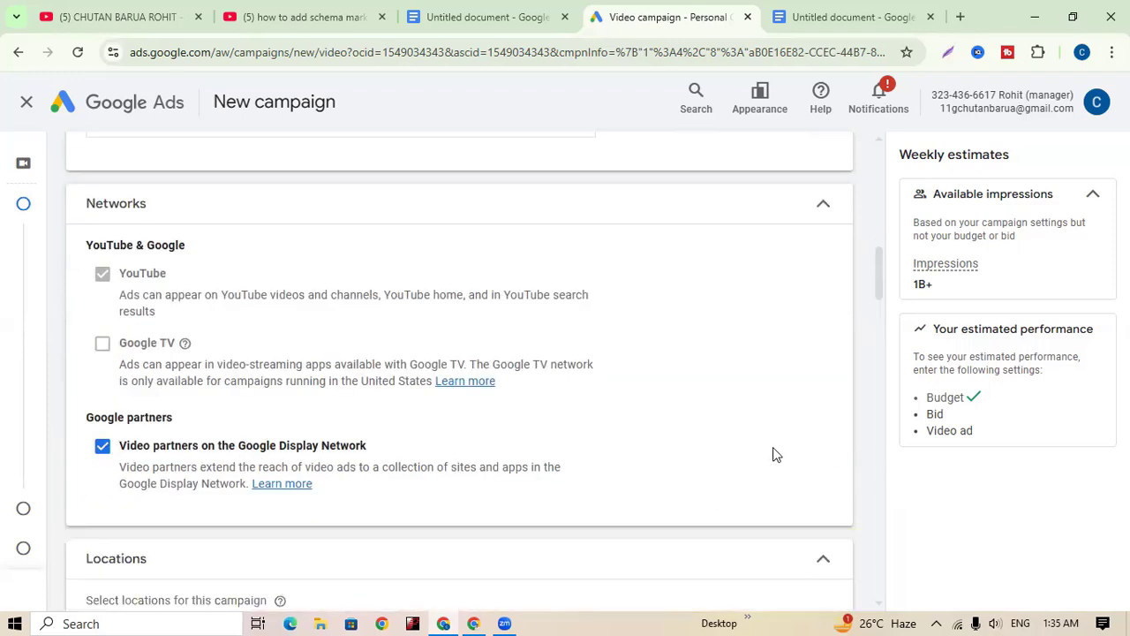
mouse_move(2, 420)
left_click(102, 448)
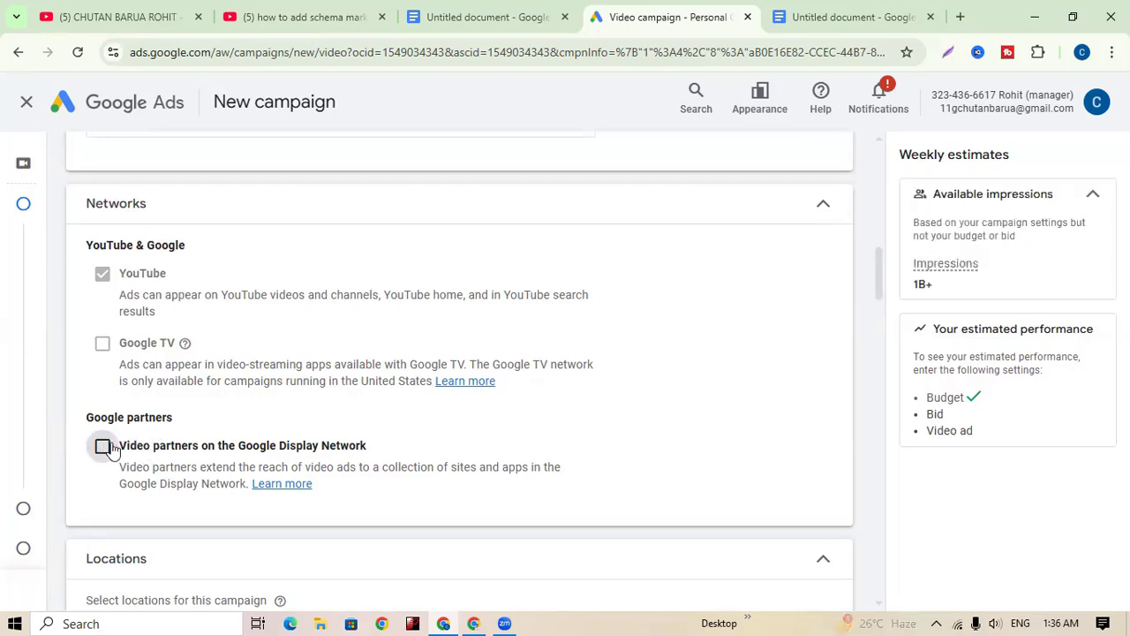
- Include Video partners on the Google Display Network and exclude it again in the Networks section
left_click(102, 449)
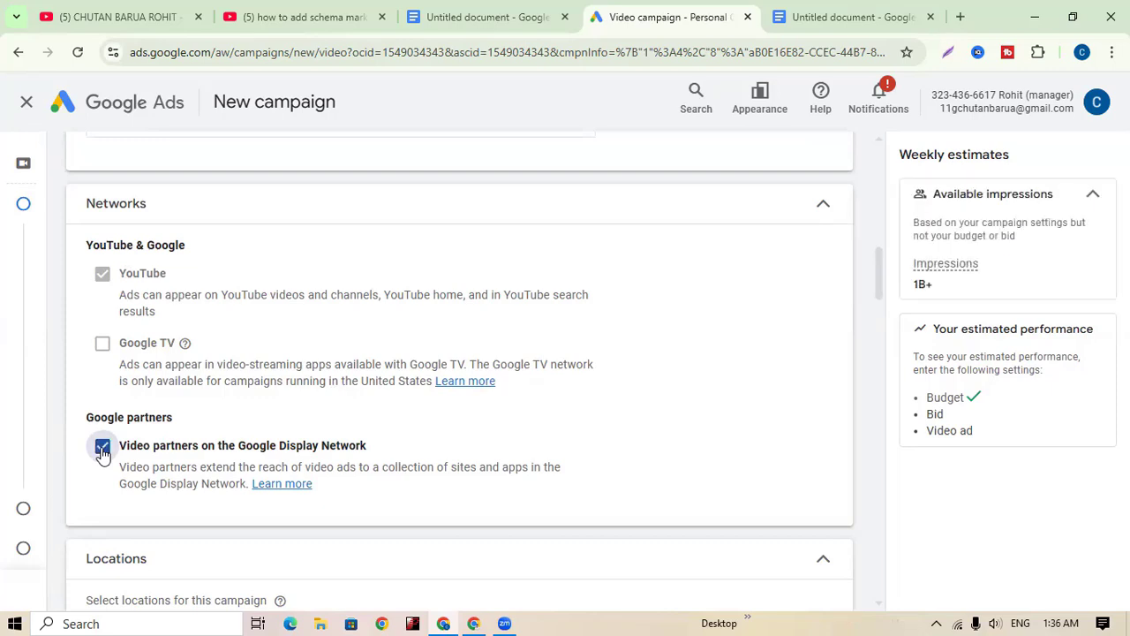
left_click(103, 448)
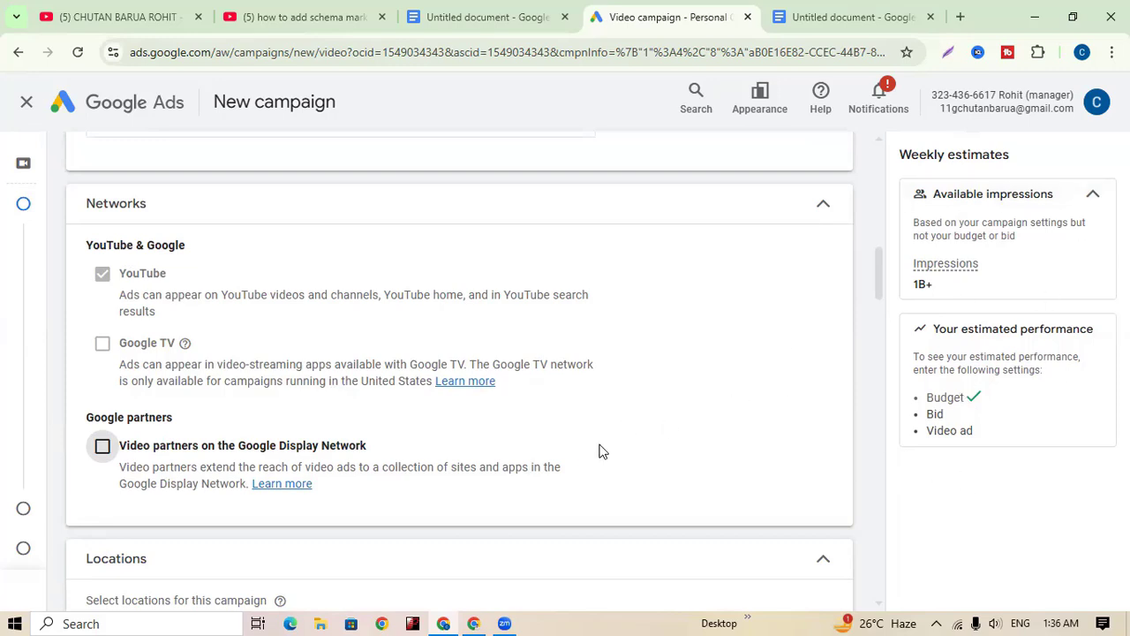
scroll(600, 451, "down", 2)
scroll(601, 450, "up", 1)
scroll(516, 394, "up", 1)
scroll(398, 366, "down", 1)
- Switch the campaign location to another location, add United States as a target country, and remove it again
scroll(545, 391, "down", 2)
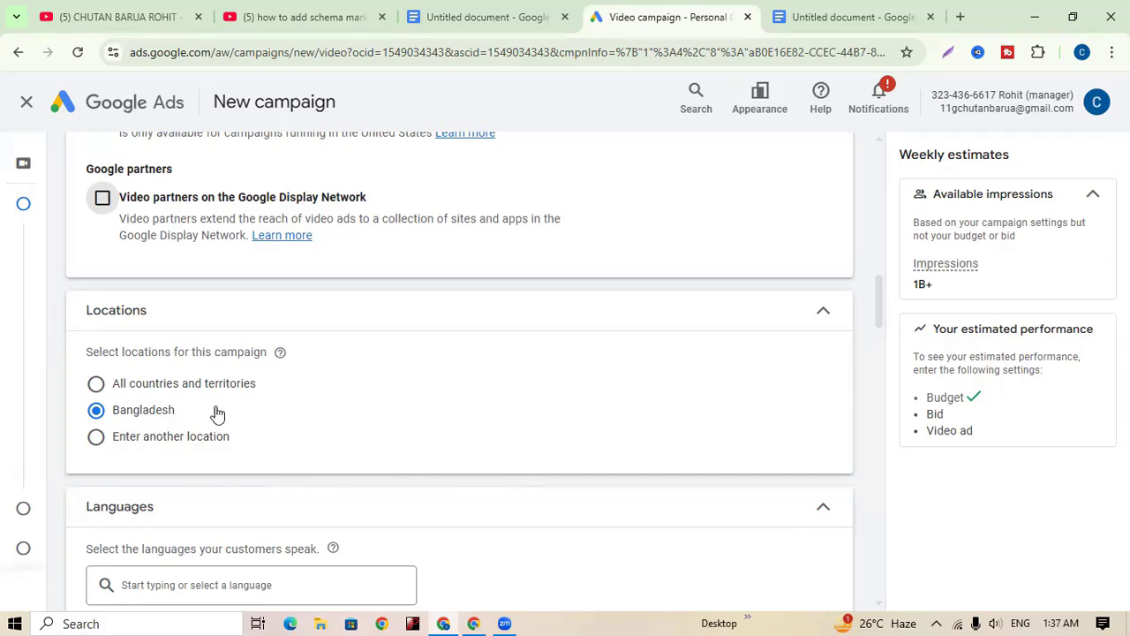
scroll(371, 450, "down", 2)
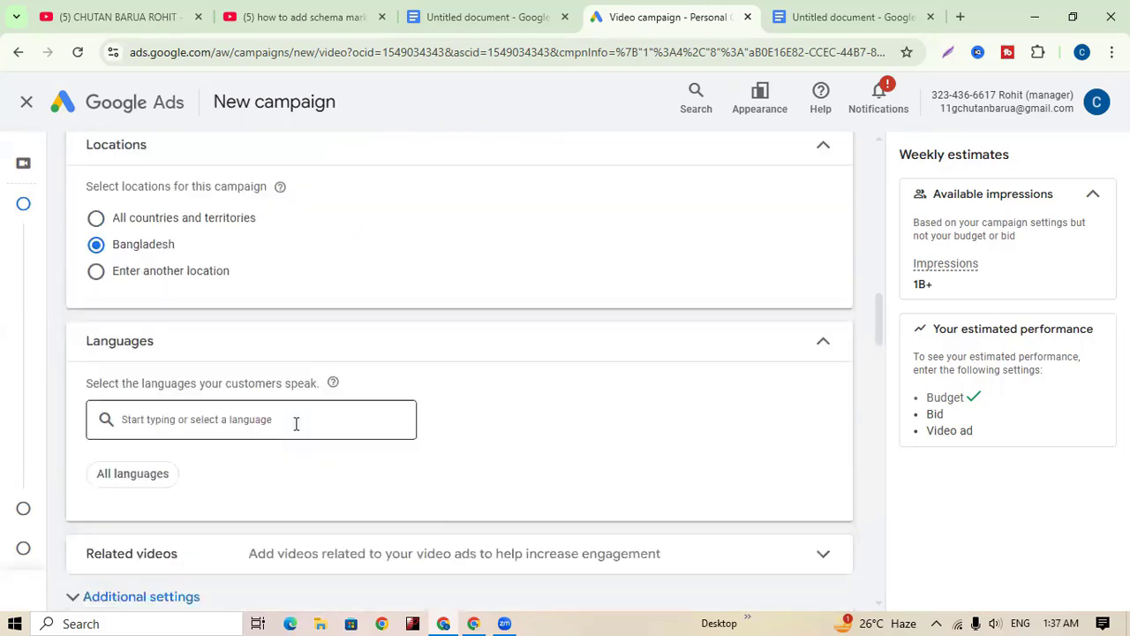
left_click(96, 272)
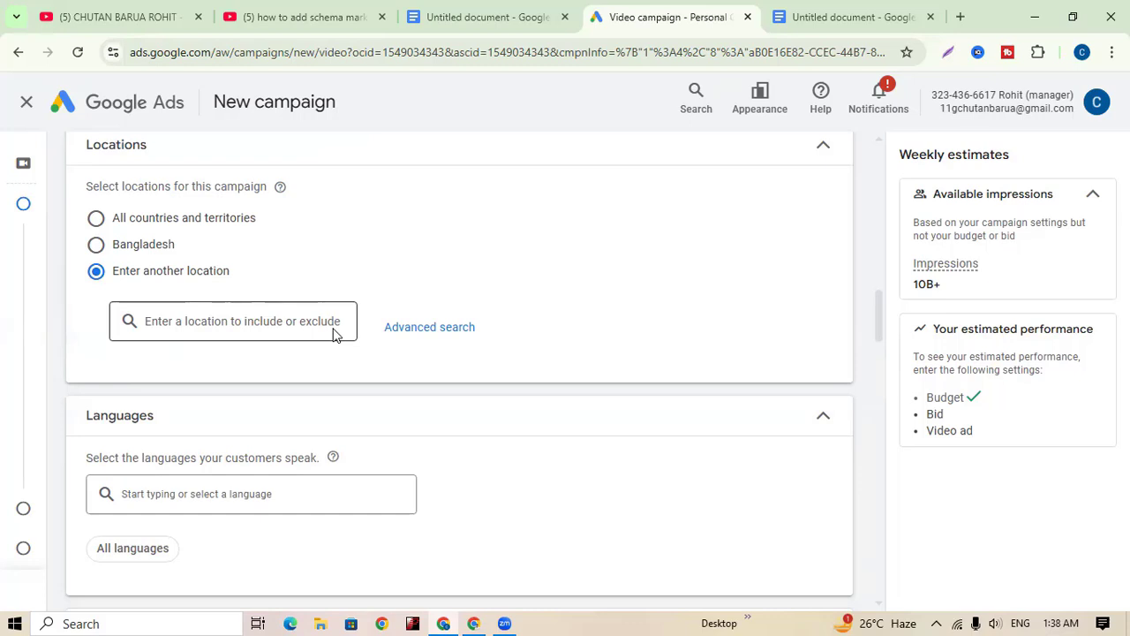
left_click(260, 322)
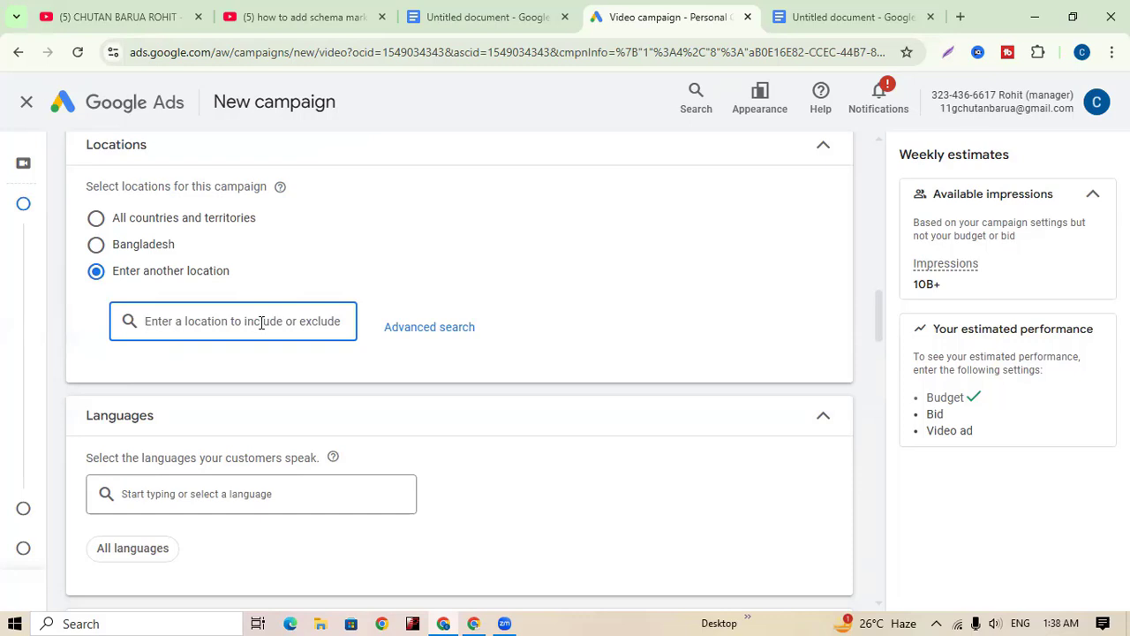
type("united")
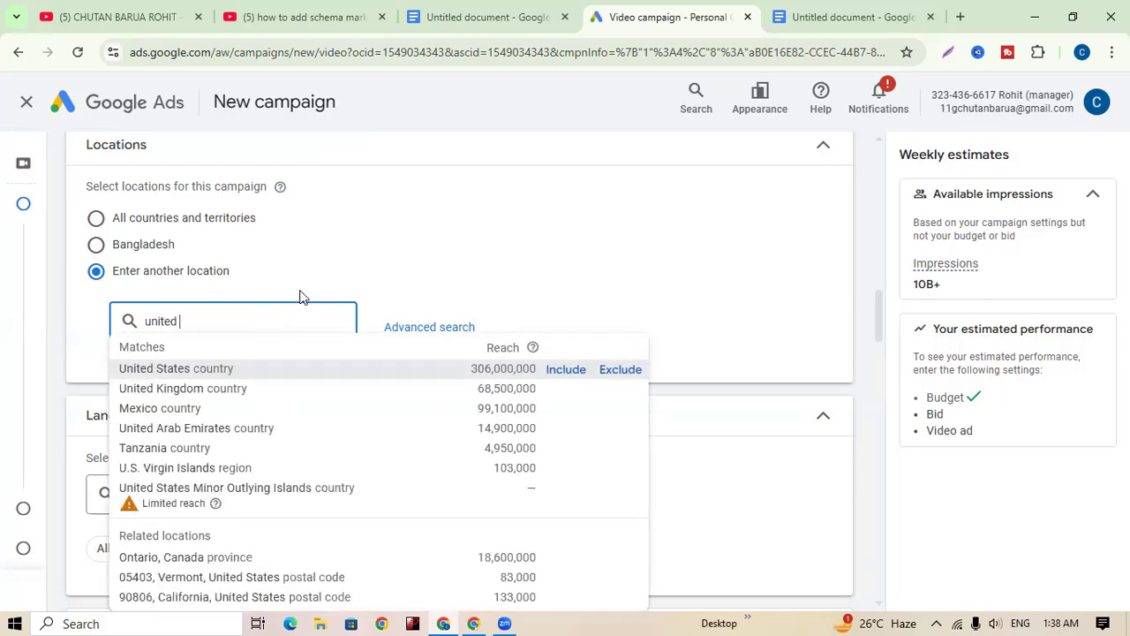
left_click(217, 370)
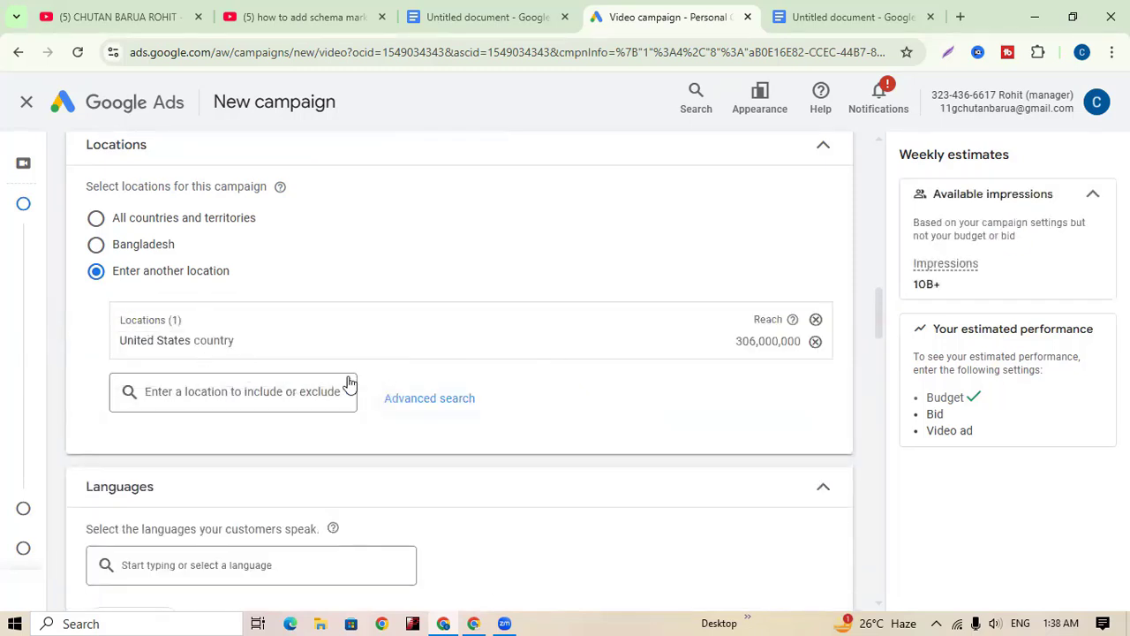
left_click(815, 342)
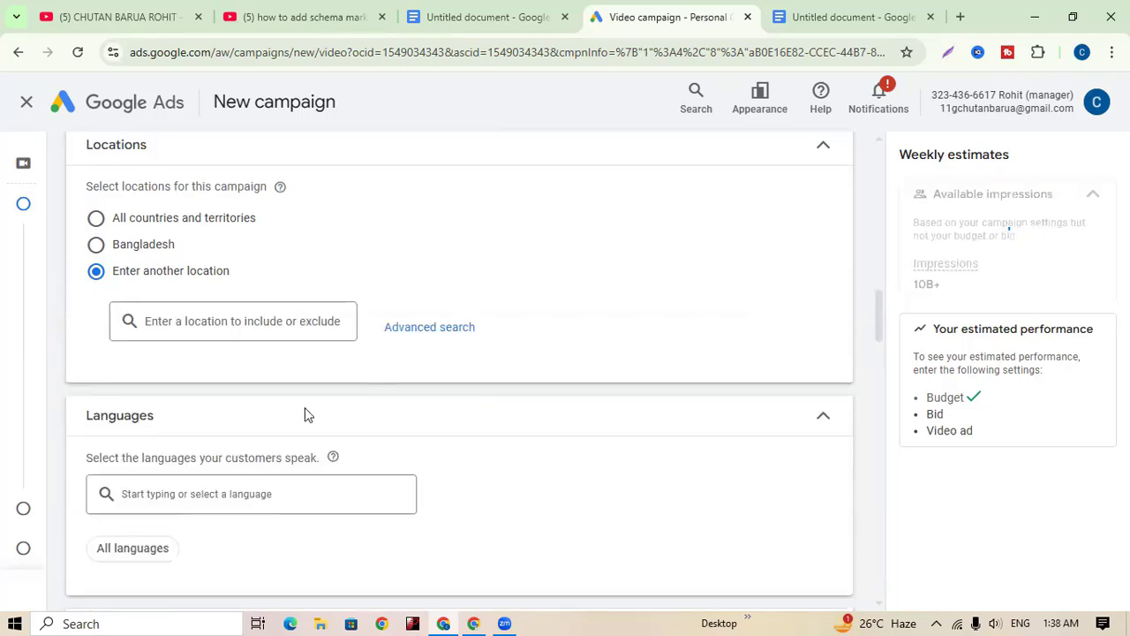
- Include United States and Canada as the campaign's target countries
left_click(227, 326)
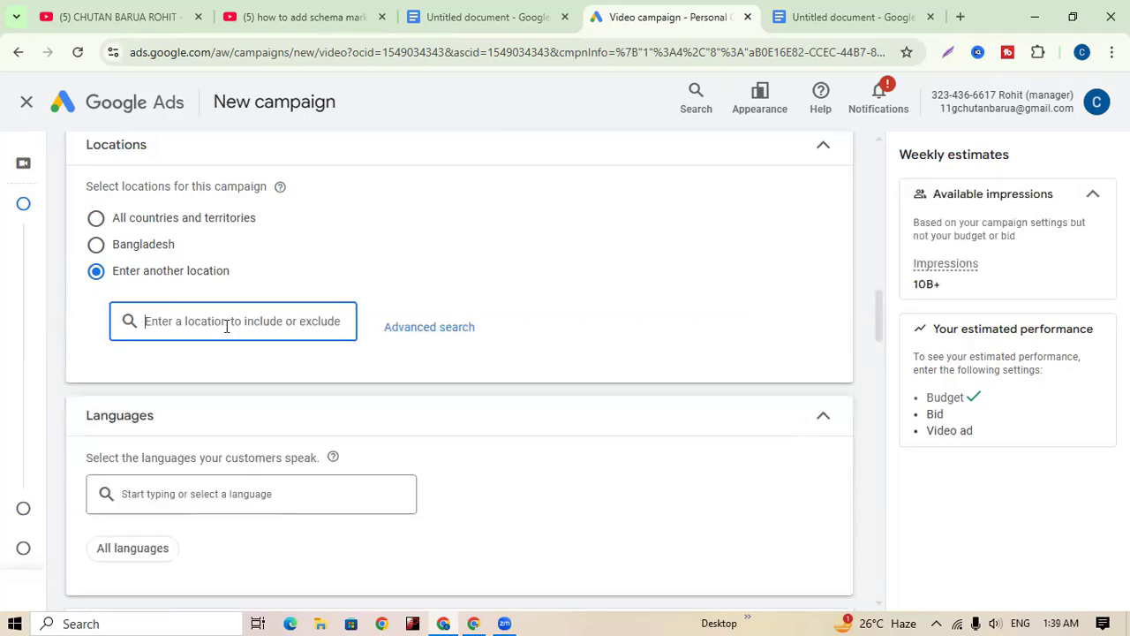
type("united")
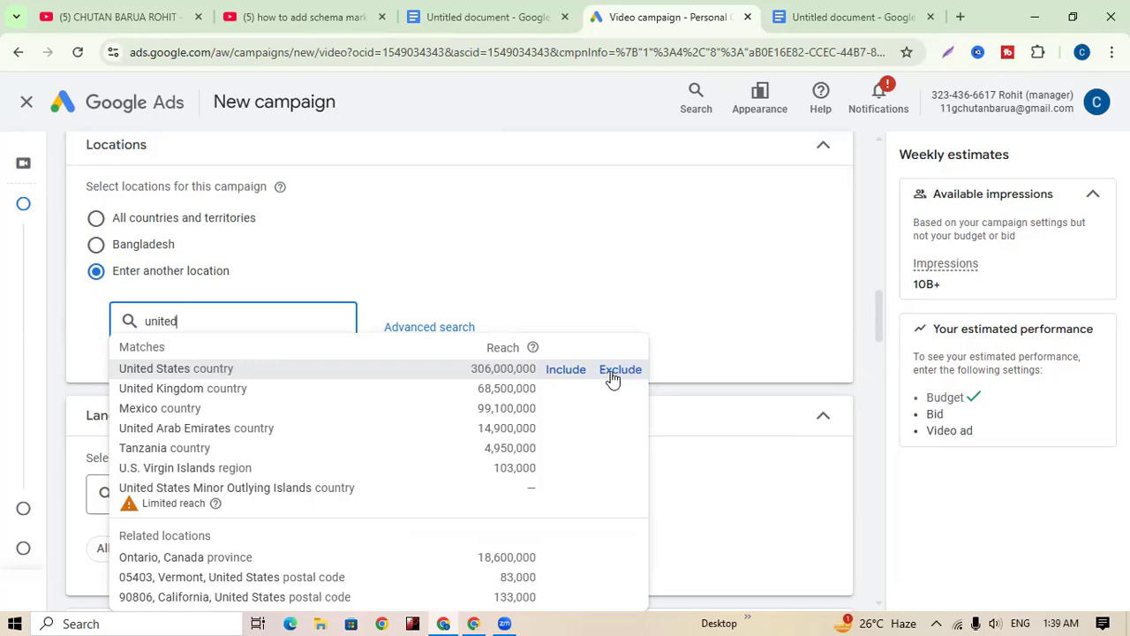
left_click(553, 374)
left_click(265, 394)
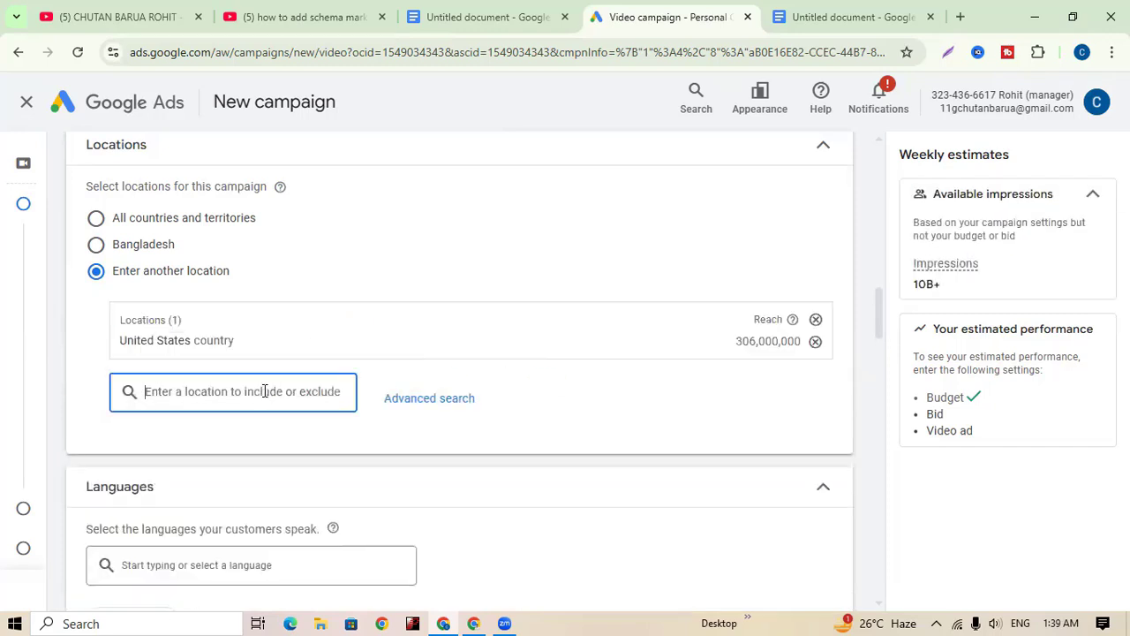
type("c")
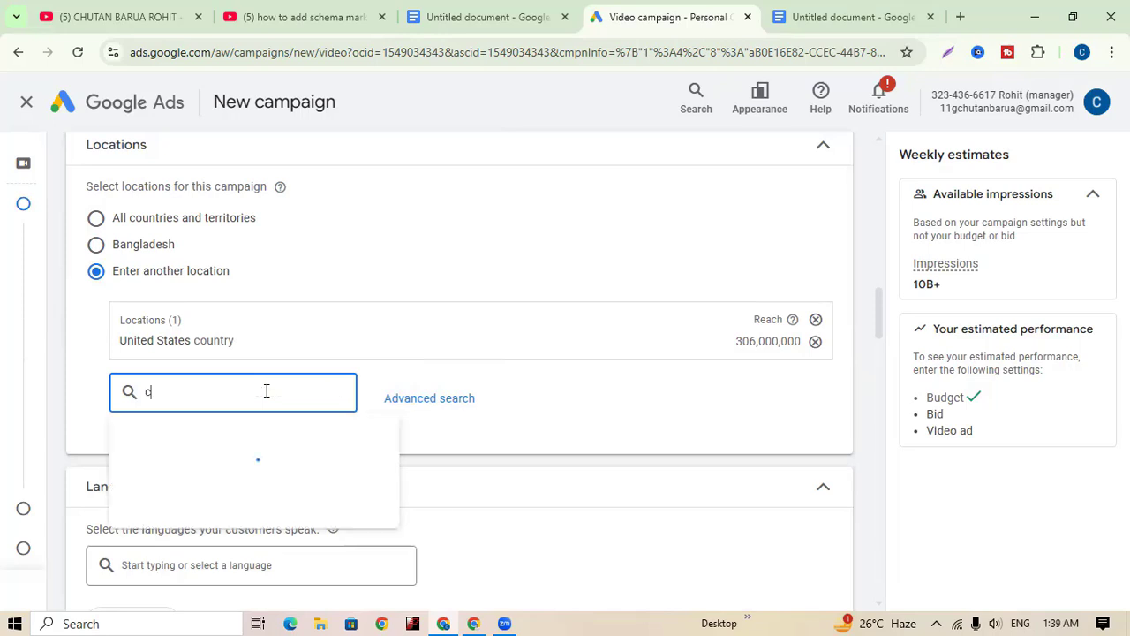
type("anada")
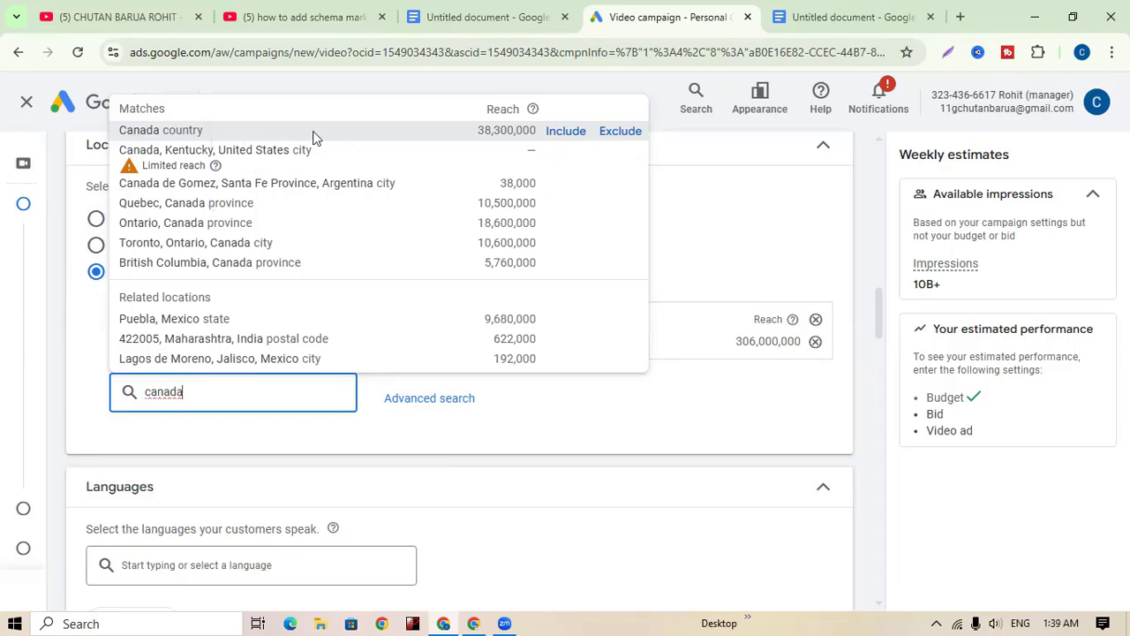
left_click(566, 131)
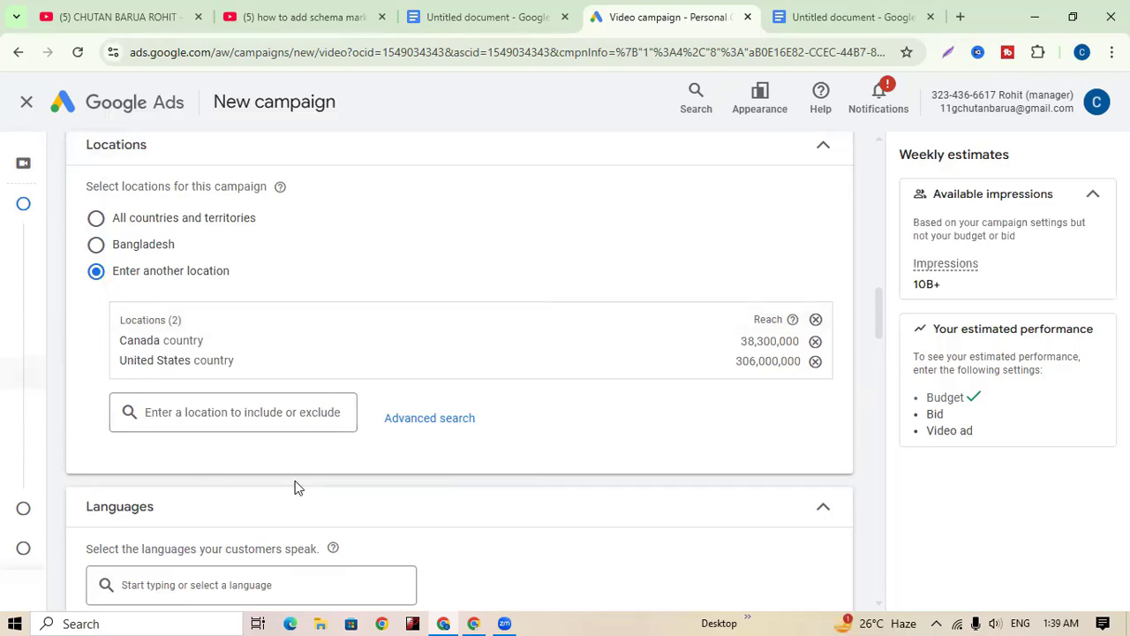
- Exclude the country France and the state of Virginia, United States from the campaign locations
left_click(176, 410)
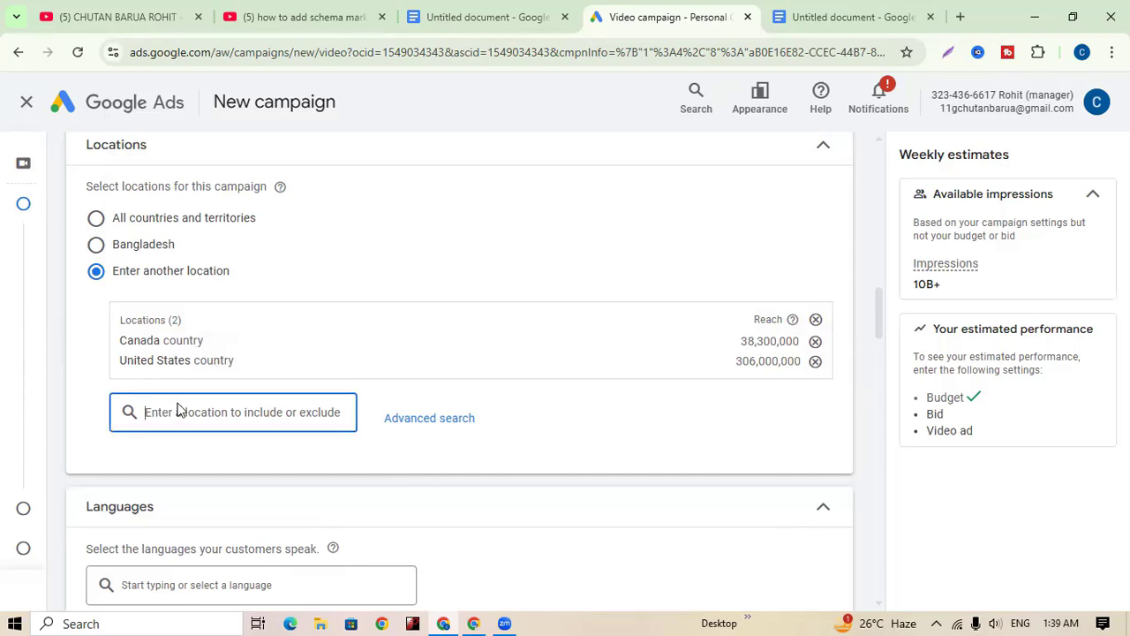
type("fra")
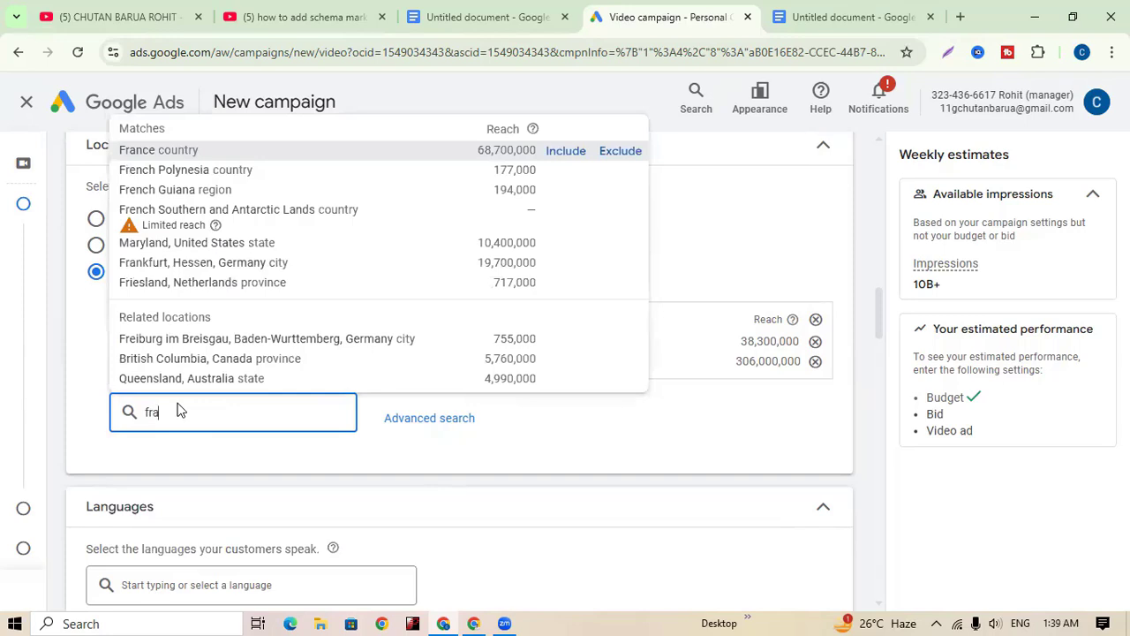
type("nce")
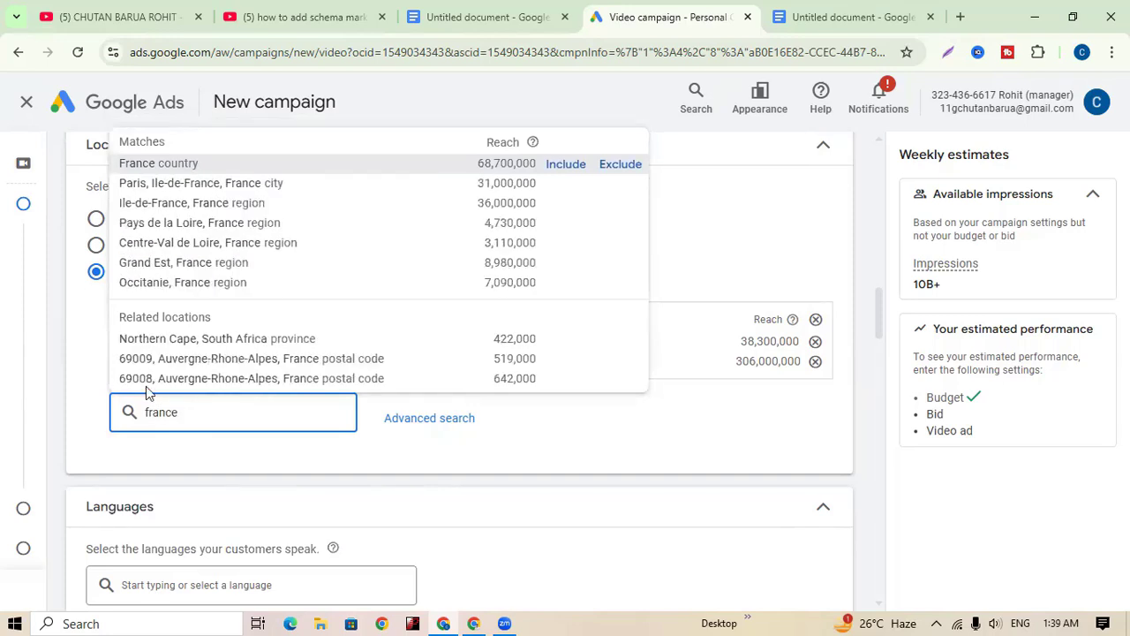
left_click(622, 165)
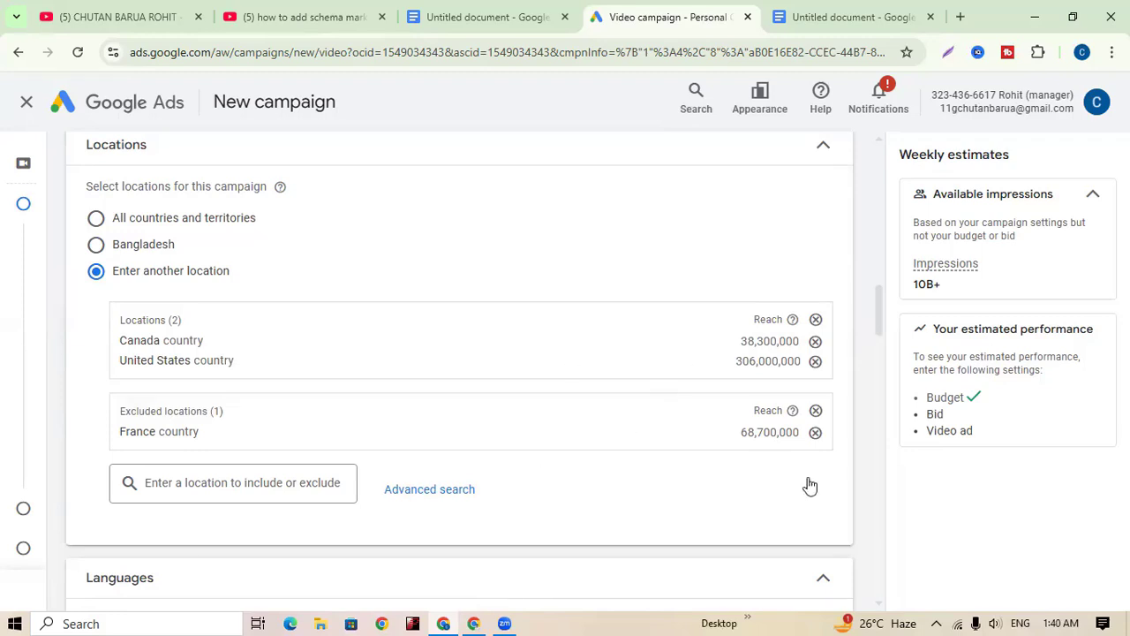
left_click(237, 498)
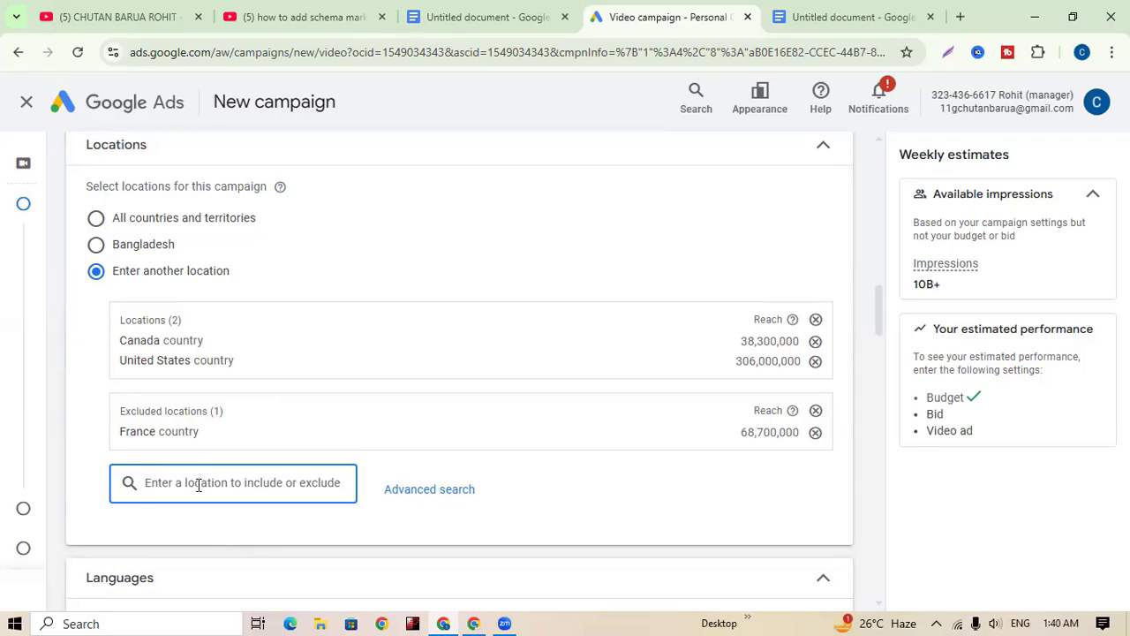
type("vir")
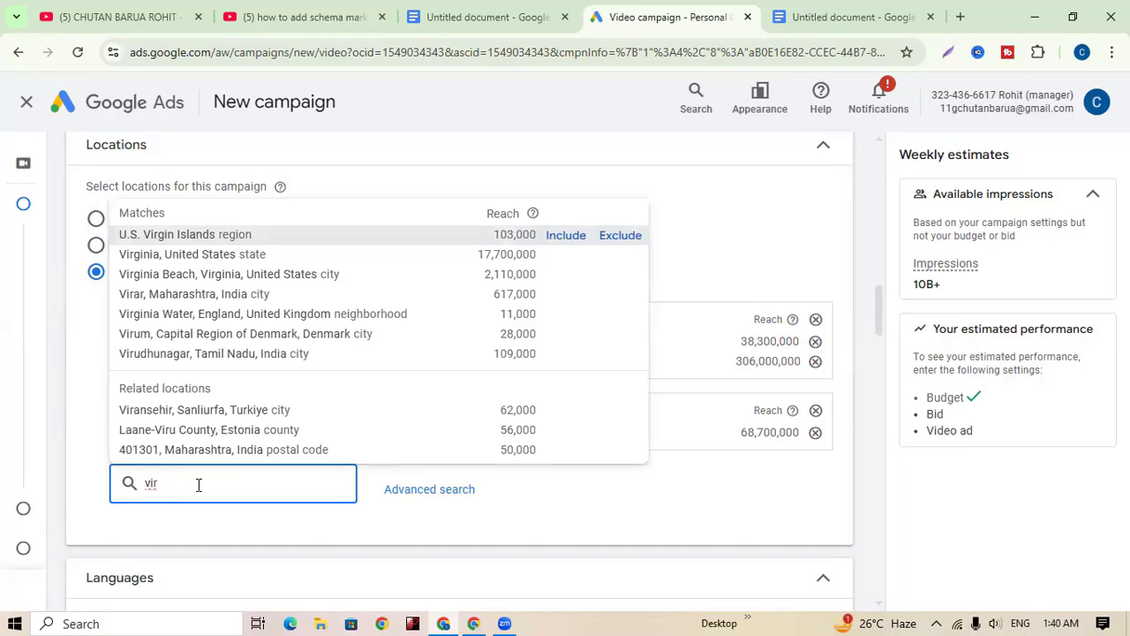
type("gin")
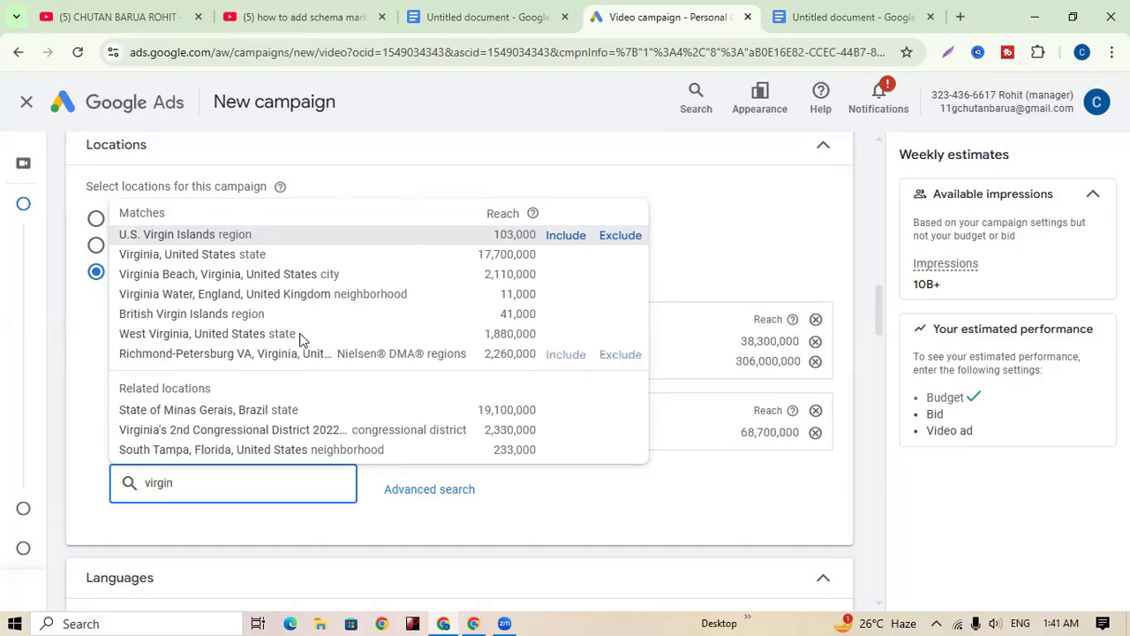
type("a")
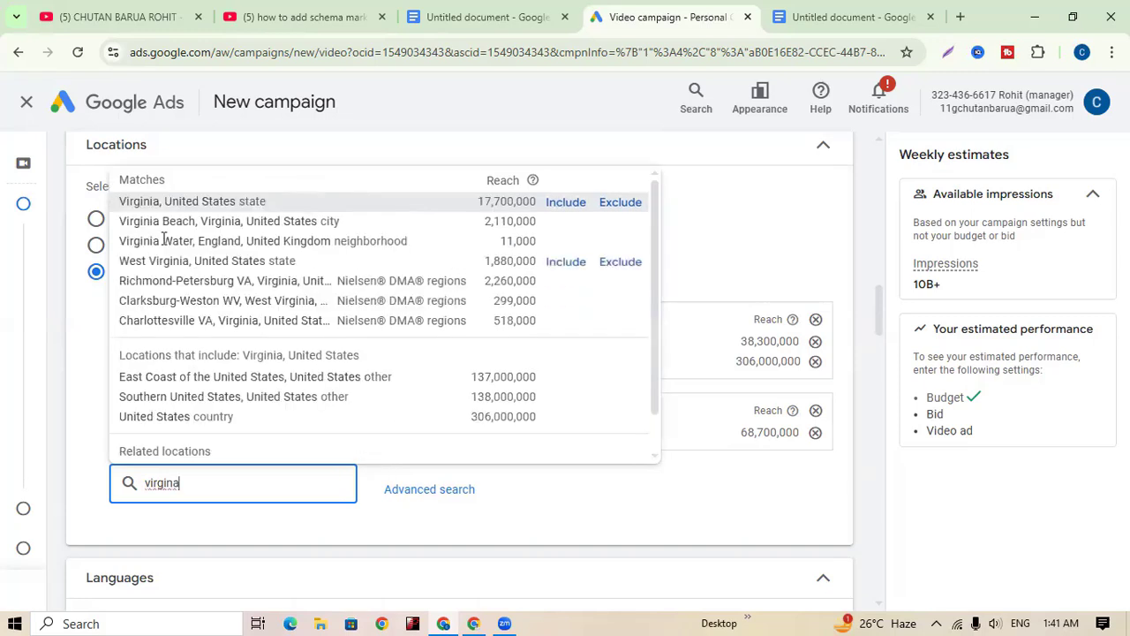
left_click(622, 203)
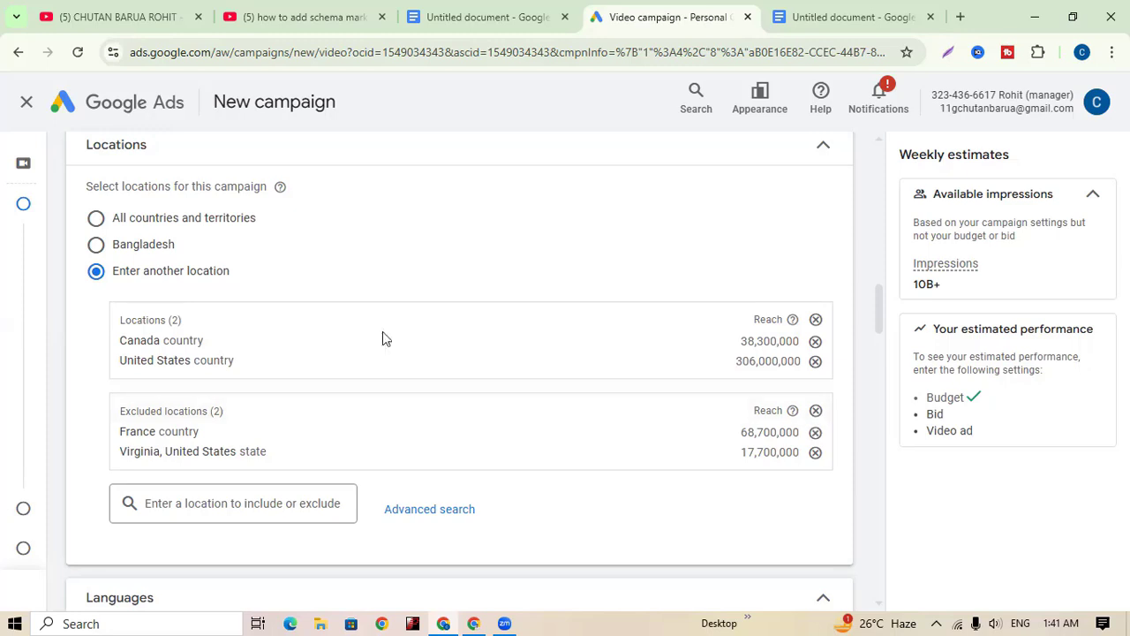
- Set the campaign location to Bangladesh and check the list of available languages
left_click(95, 247)
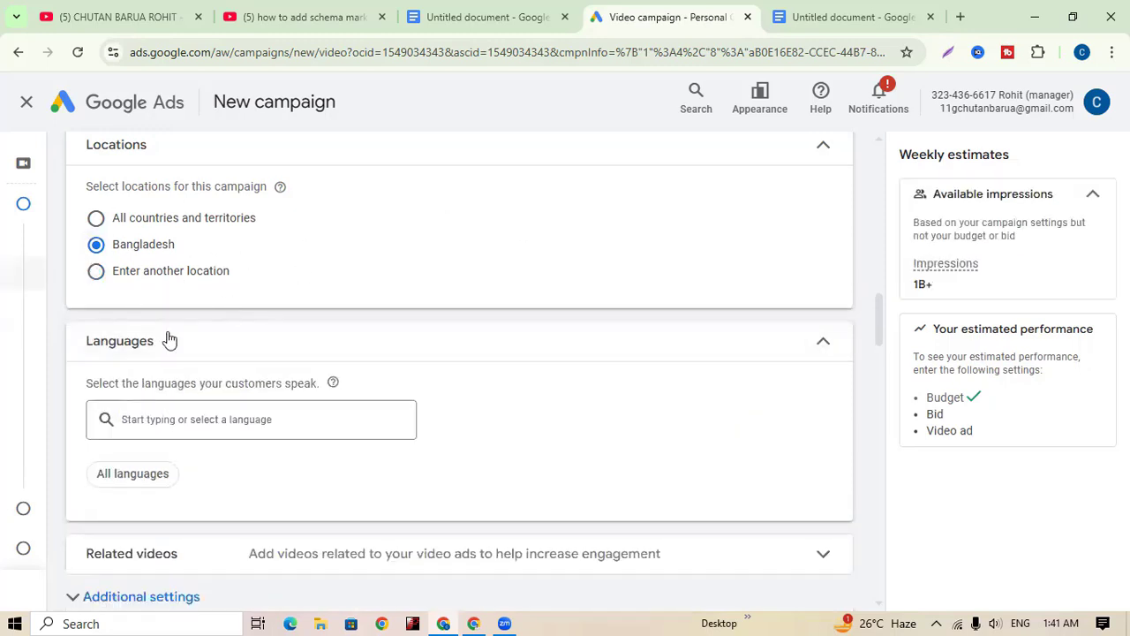
left_click(247, 418)
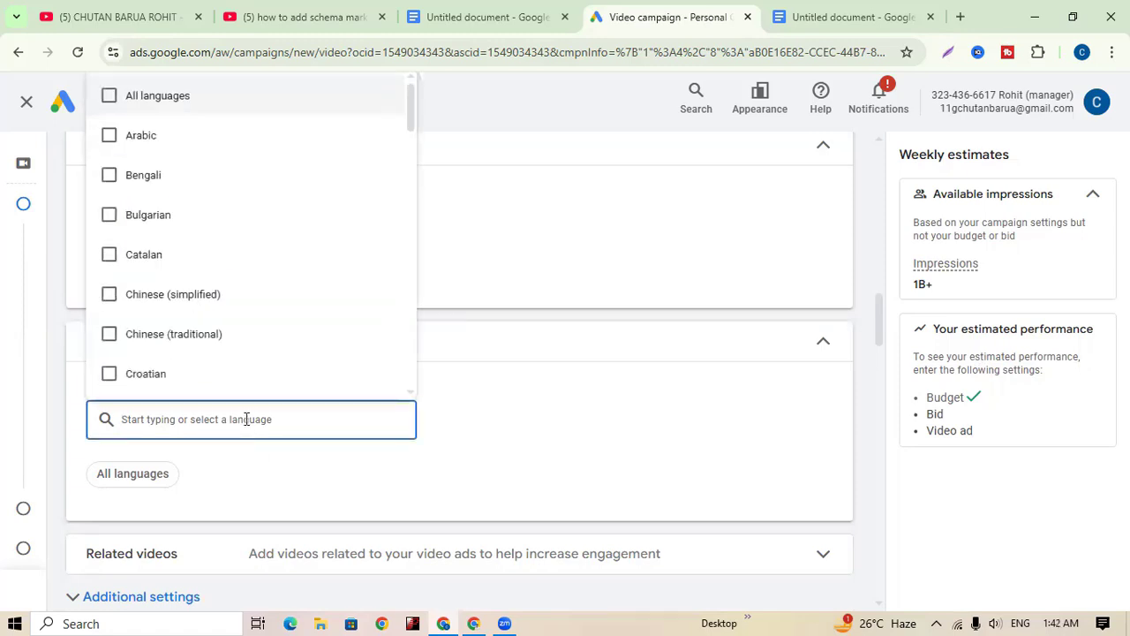
left_click(605, 394)
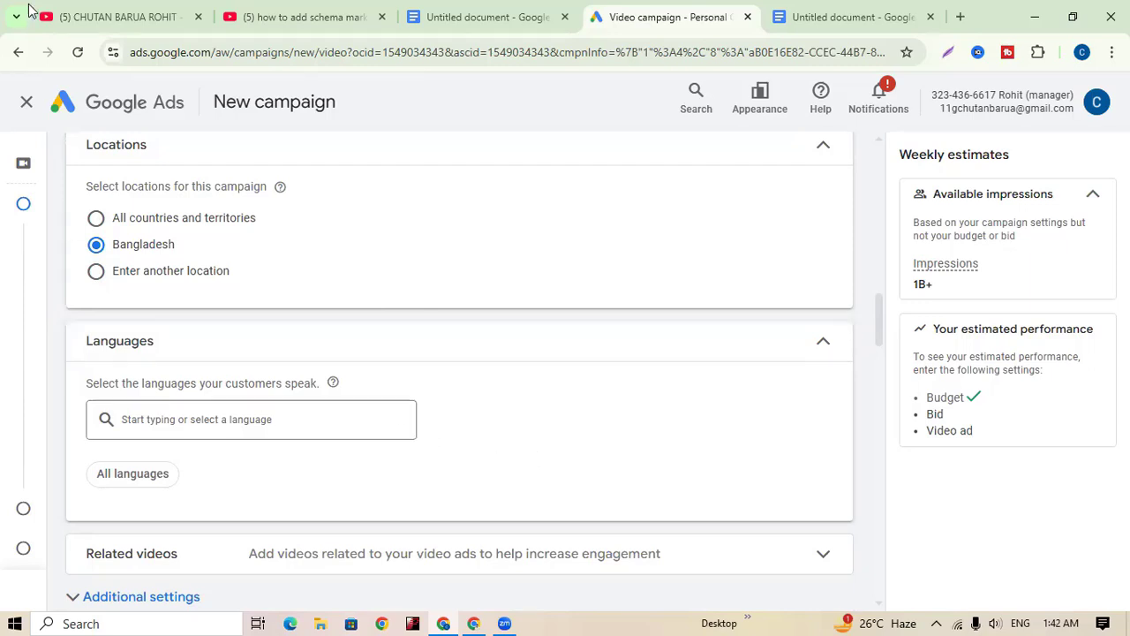
- Switch to YouTube and look over the search results page and the channel's latest videos
left_click(114, 17)
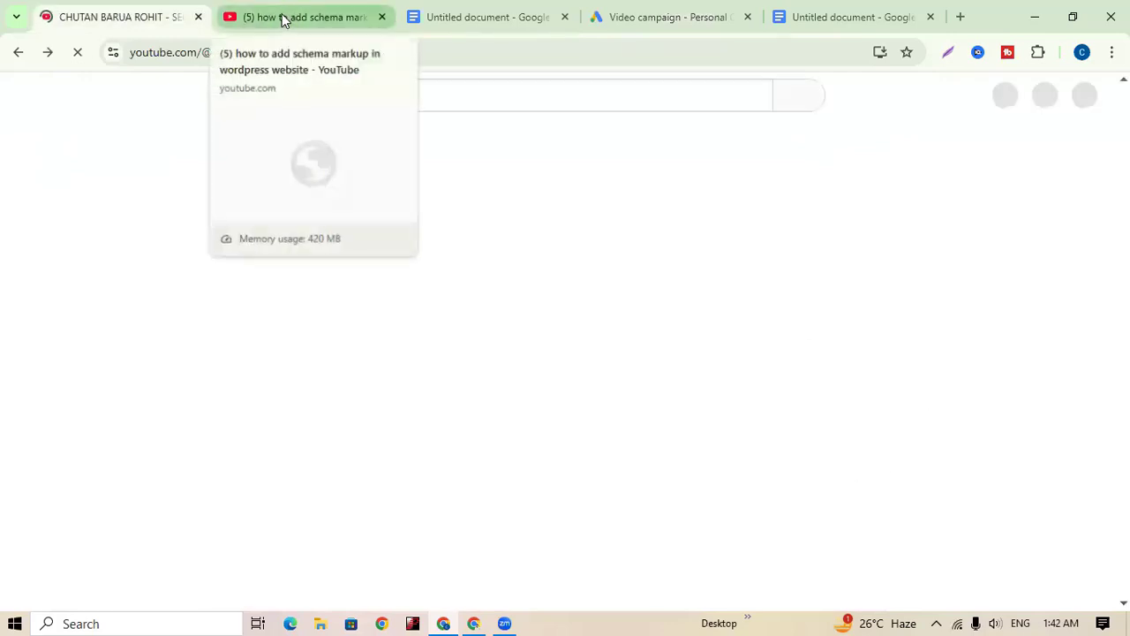
left_click(270, 16)
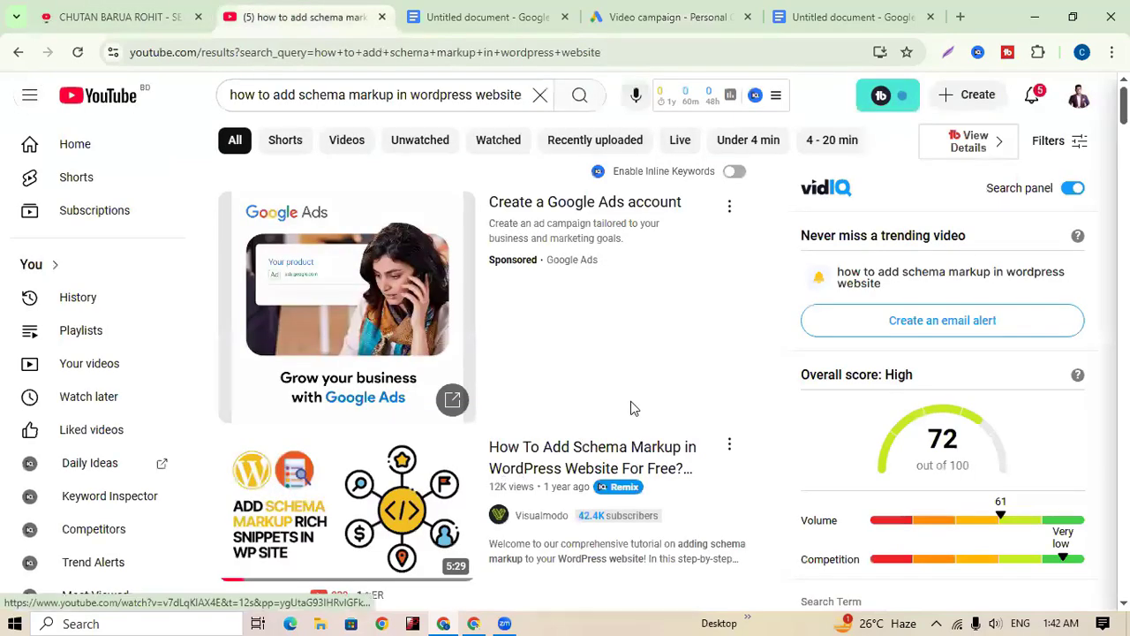
left_click(126, 17)
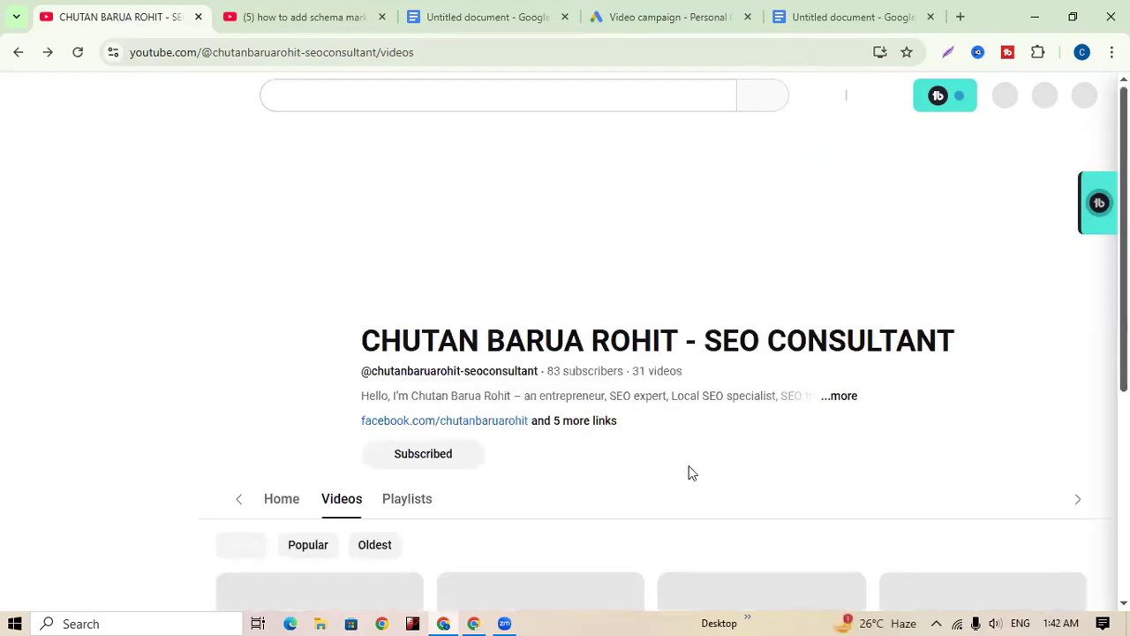
scroll(759, 471, "down", 4)
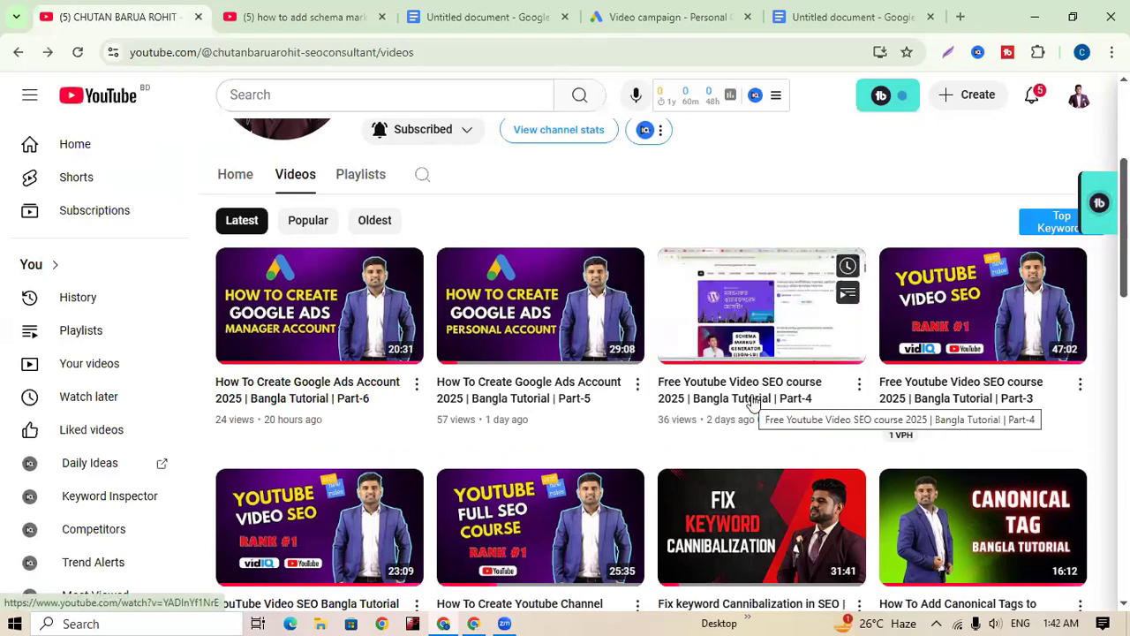
- Switch back to Google Ads and set the campaign languages to Bengali and English
left_click(661, 17)
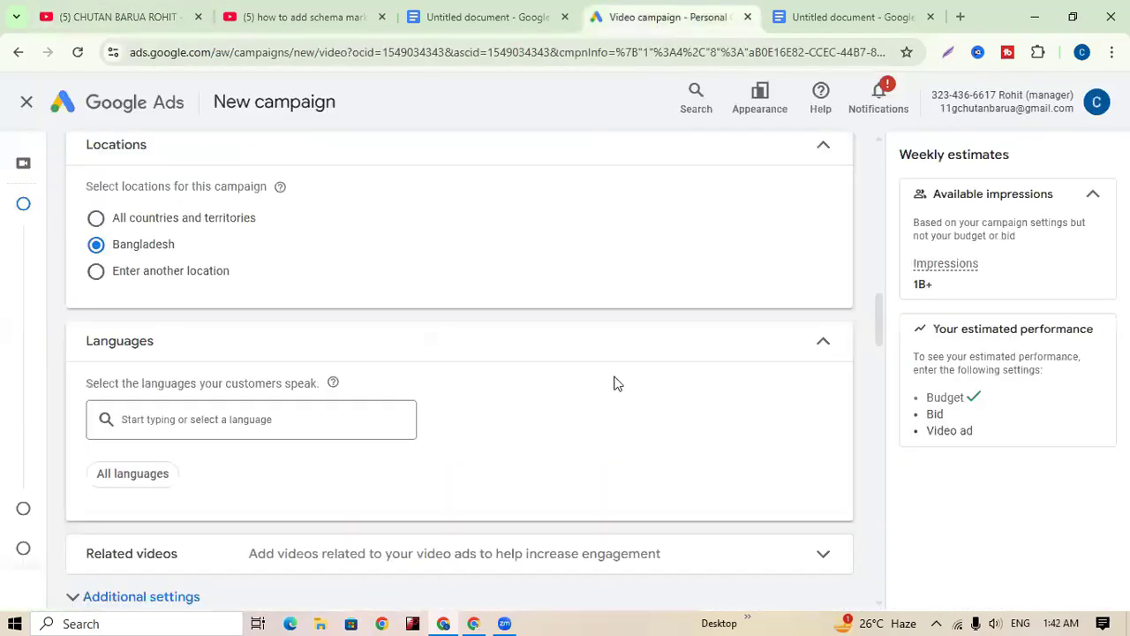
left_click(367, 417)
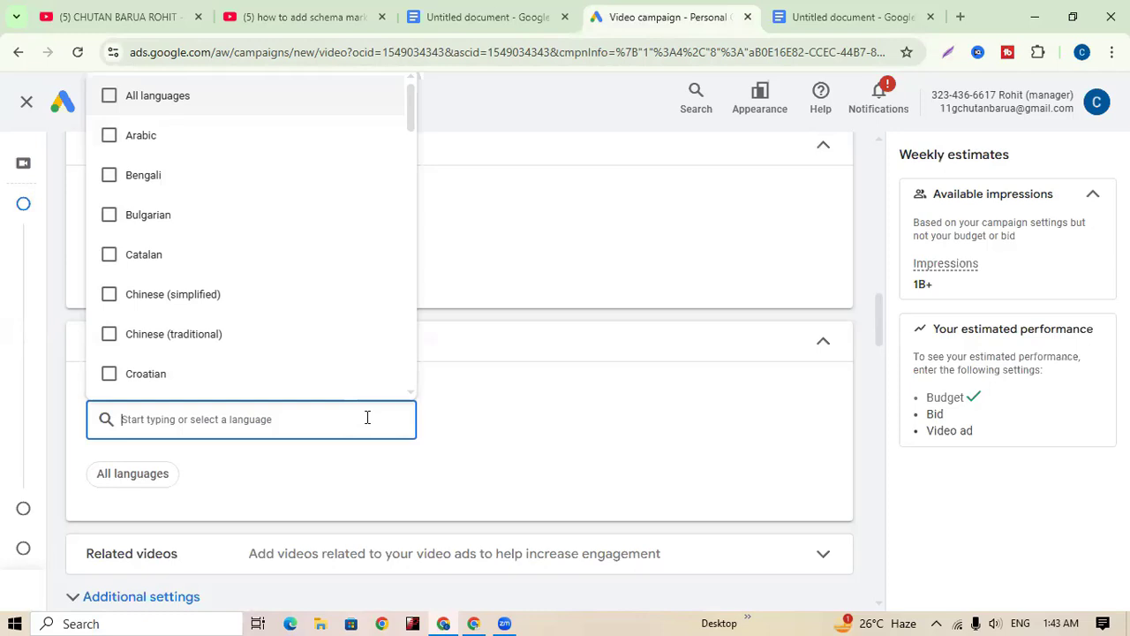
left_click(110, 177)
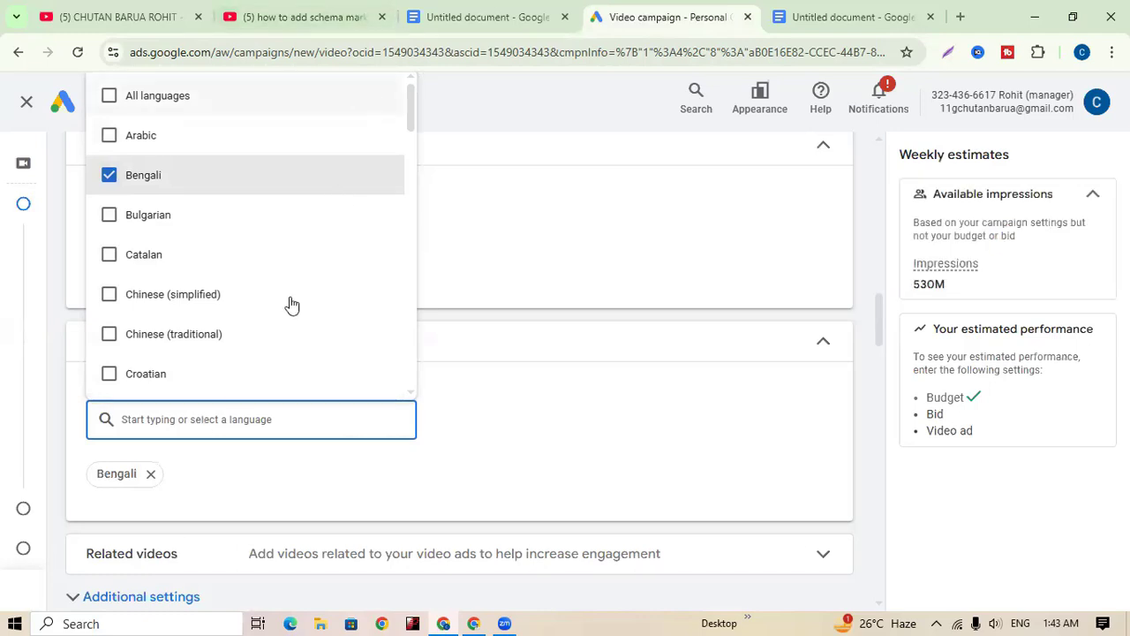
left_click(234, 381)
left_click(235, 383)
type("e")
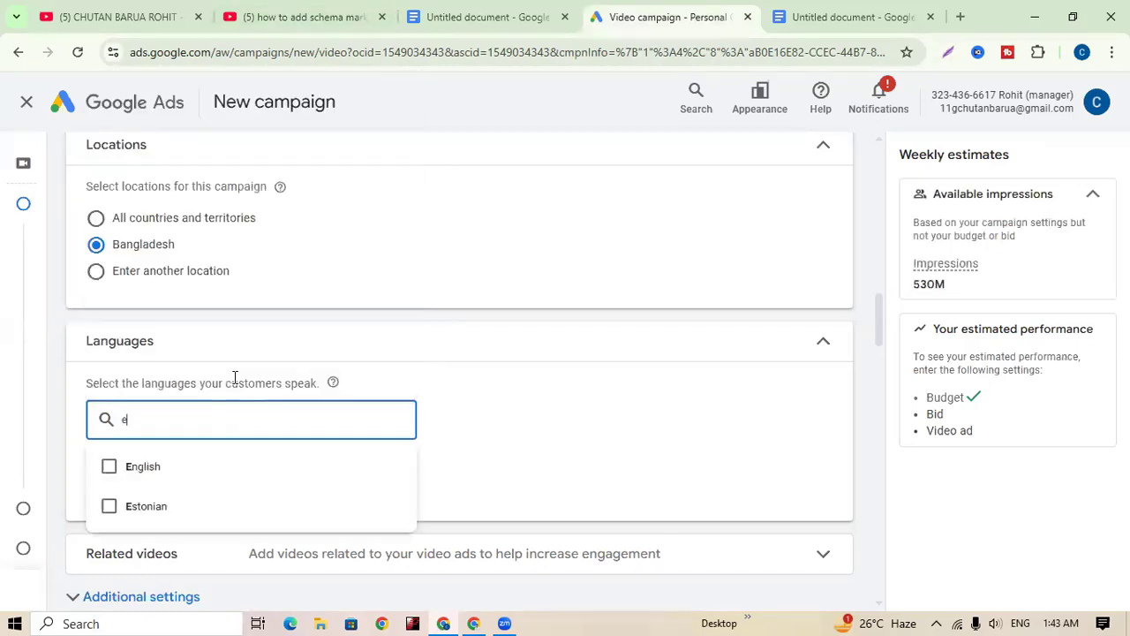
type("nglish")
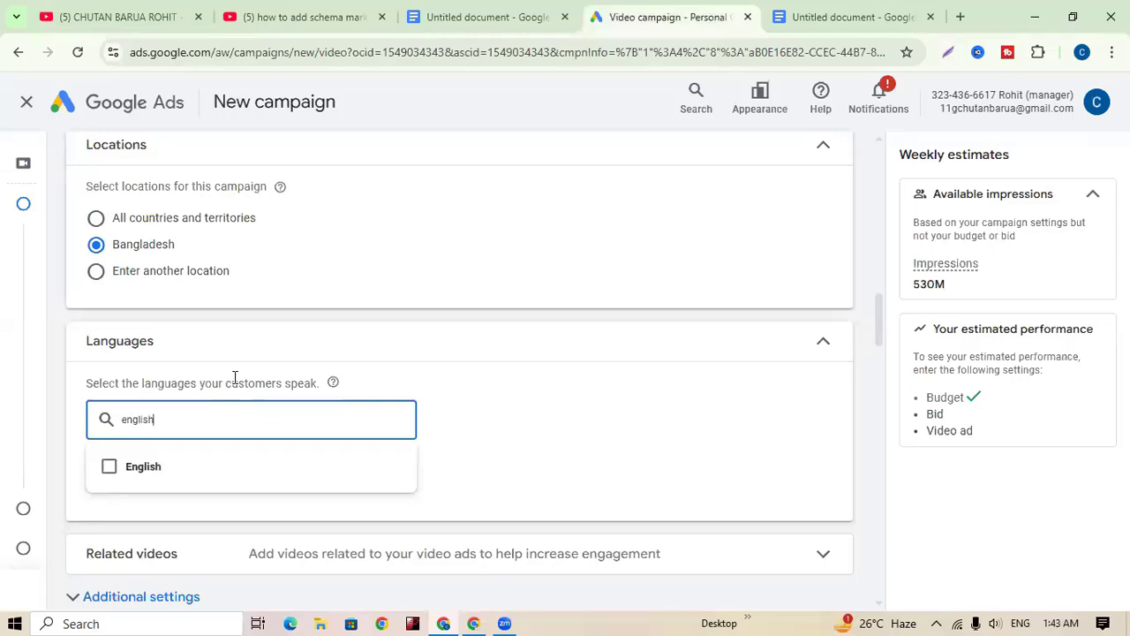
left_click(147, 468)
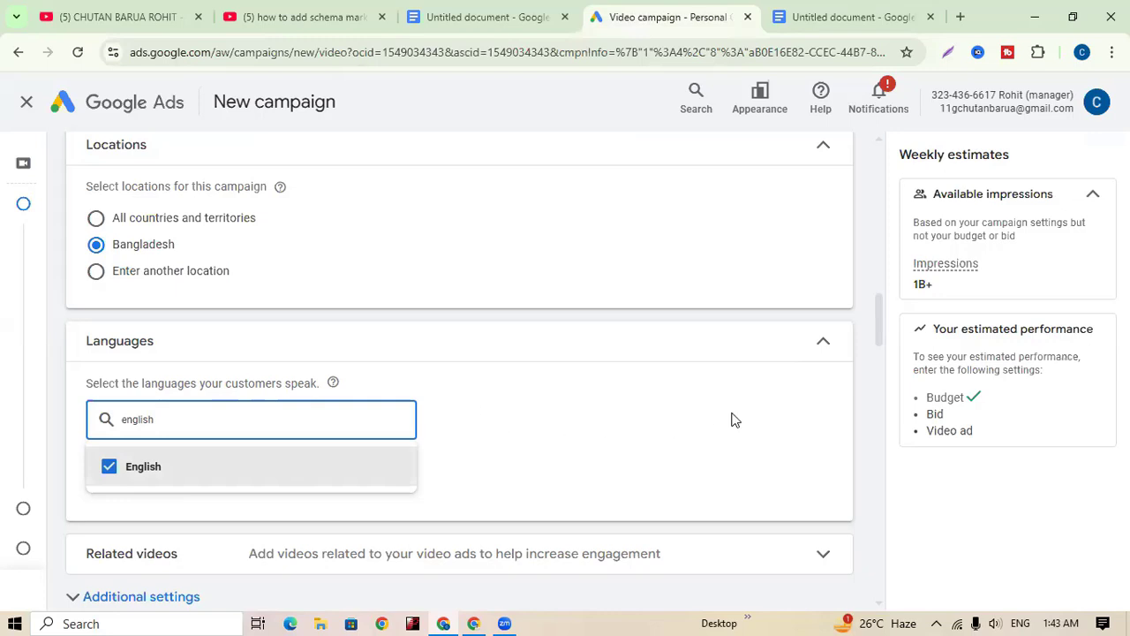
left_click(146, 469)
left_click(109, 466)
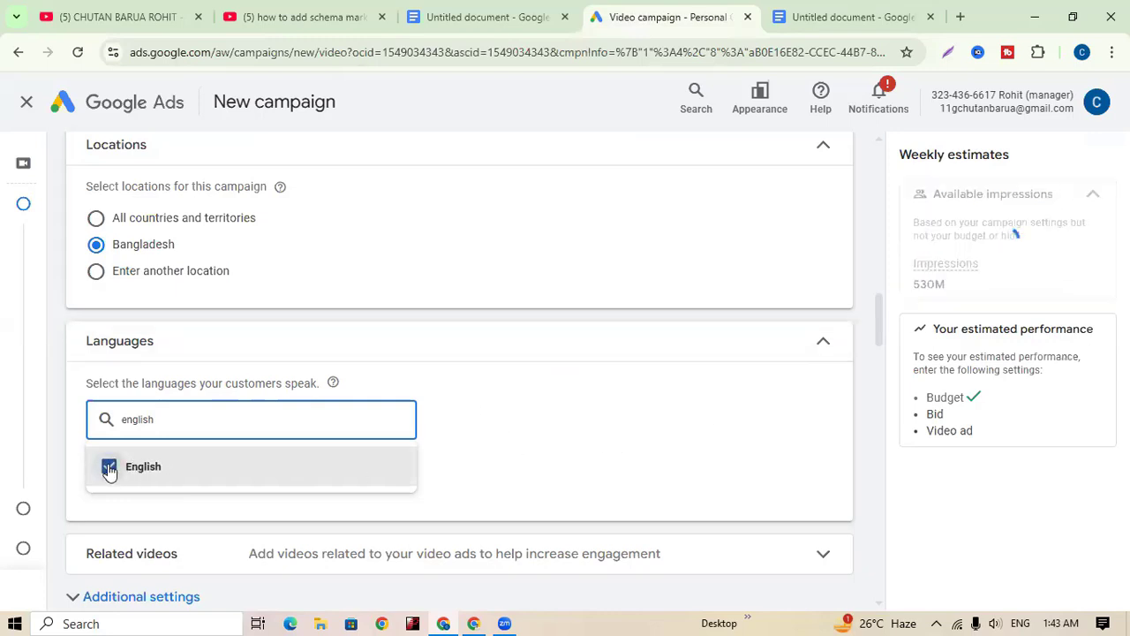
left_click(783, 465)
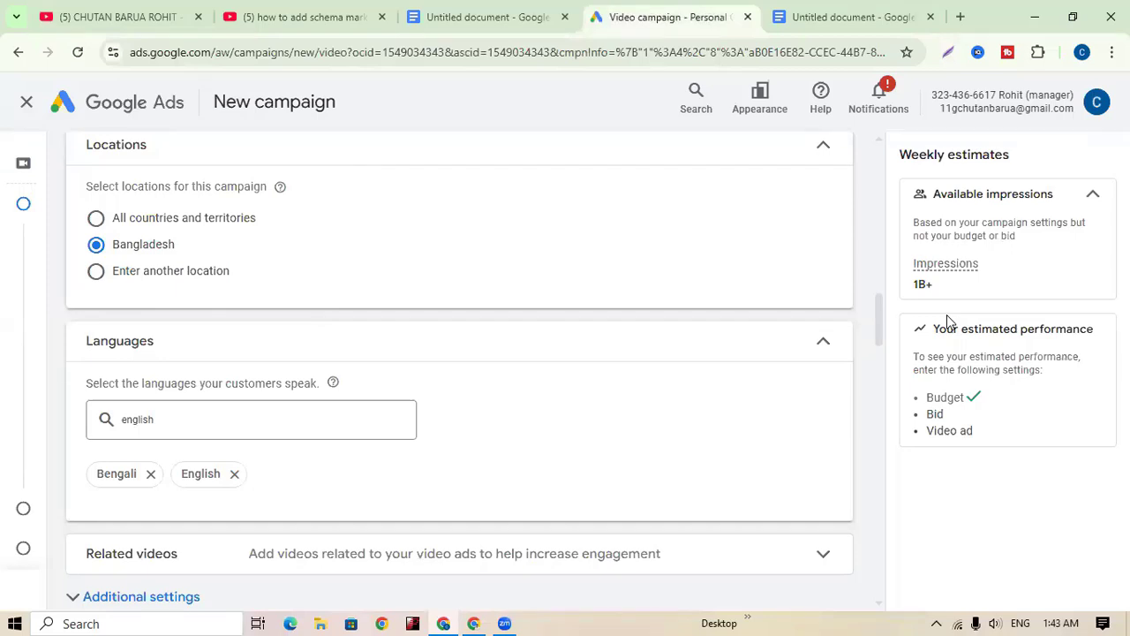
- Expand the campaign's related videos settings and start adding related videos
scroll(756, 350, "down", 1)
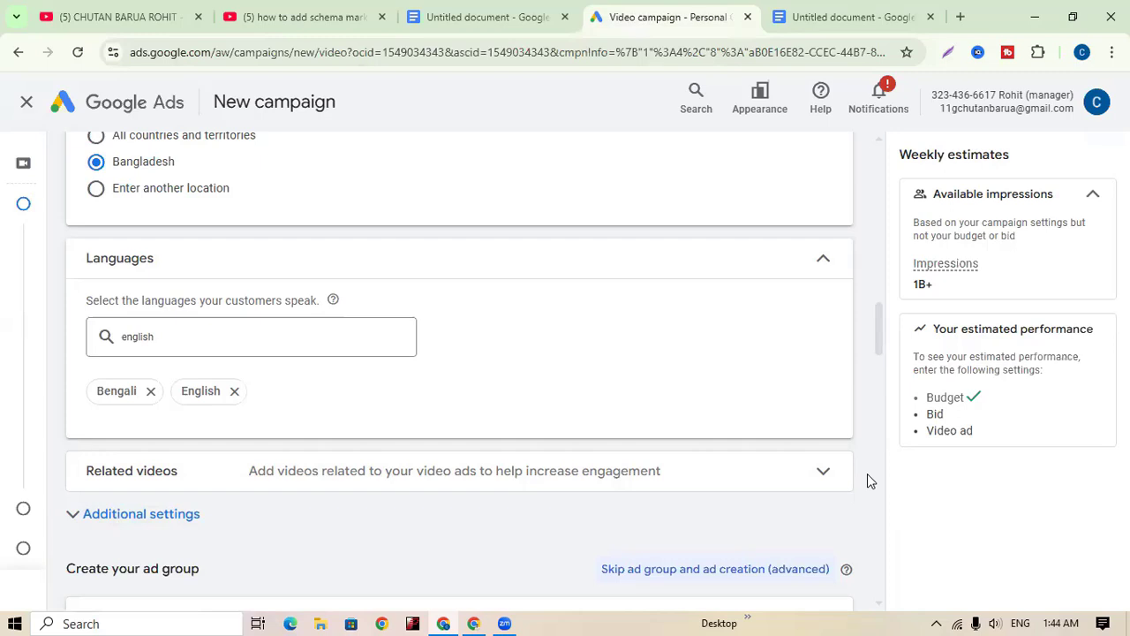
left_click(823, 480)
scroll(804, 477, "down", 2)
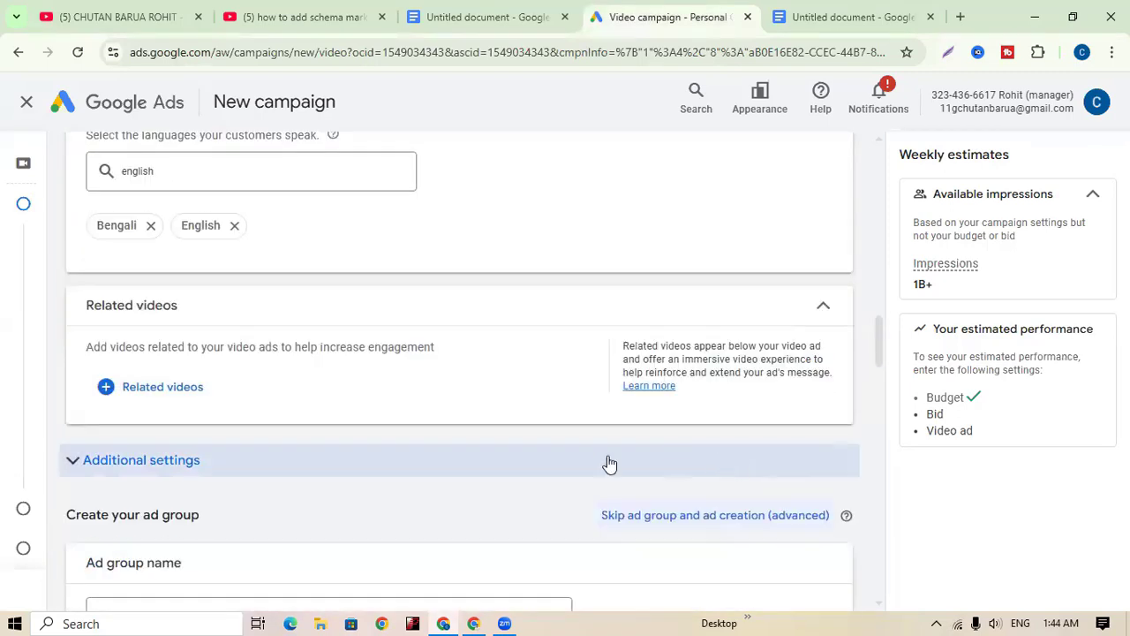
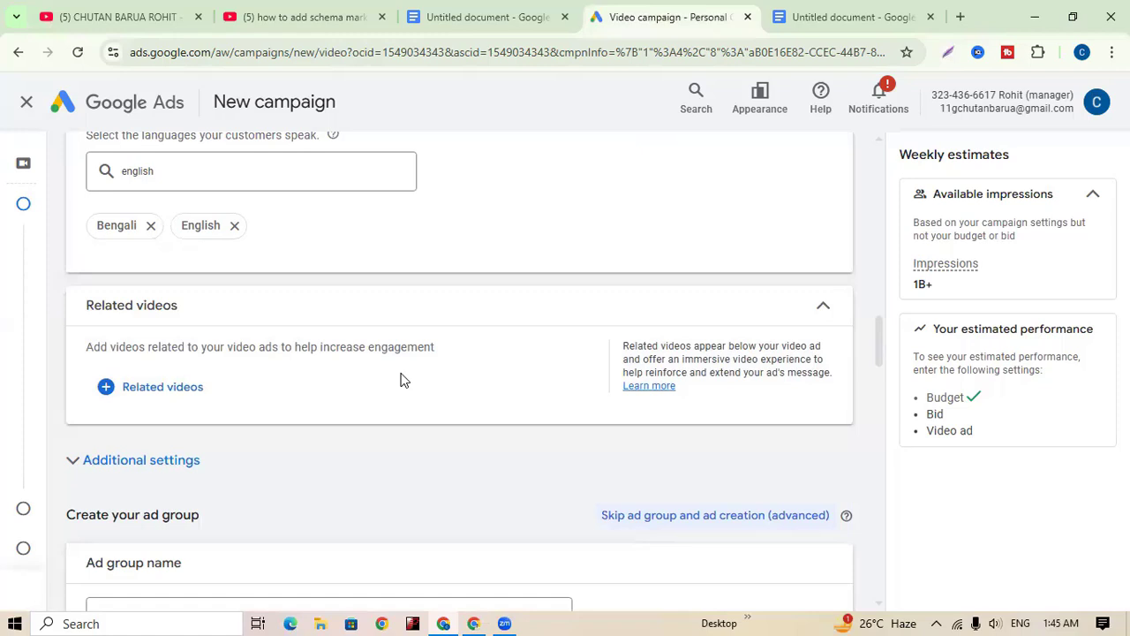
left_click(110, 388)
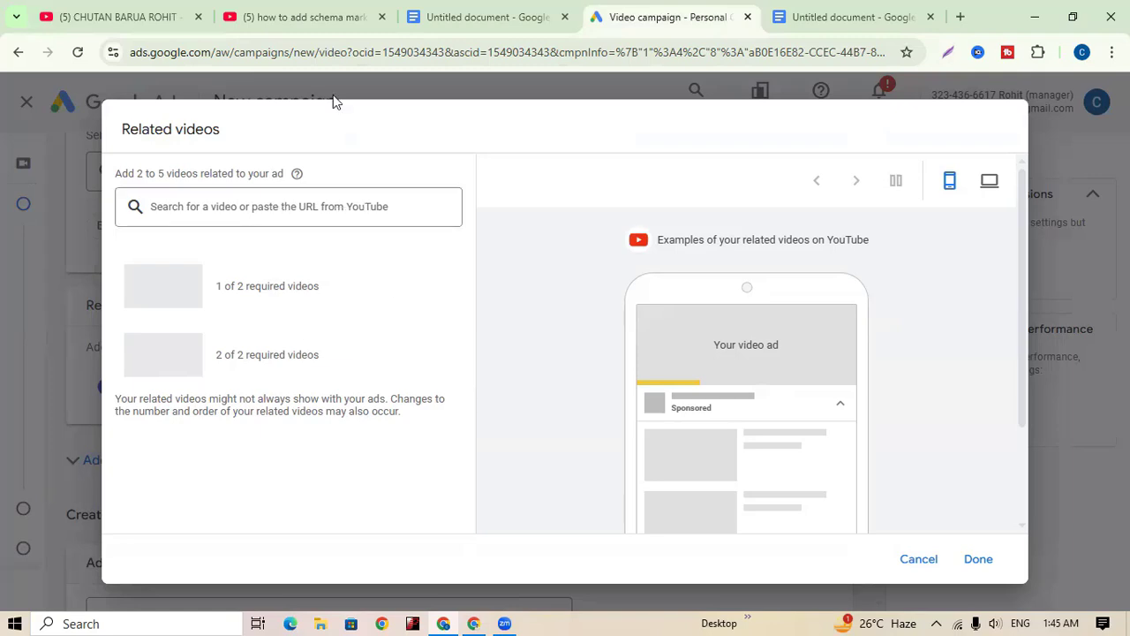
- Copy the YouTube link of "Free Youtube Video SEO course 2025 | Bangla Tutorial | Part-3" and add it as the first related video in Google Ads
left_click(118, 16)
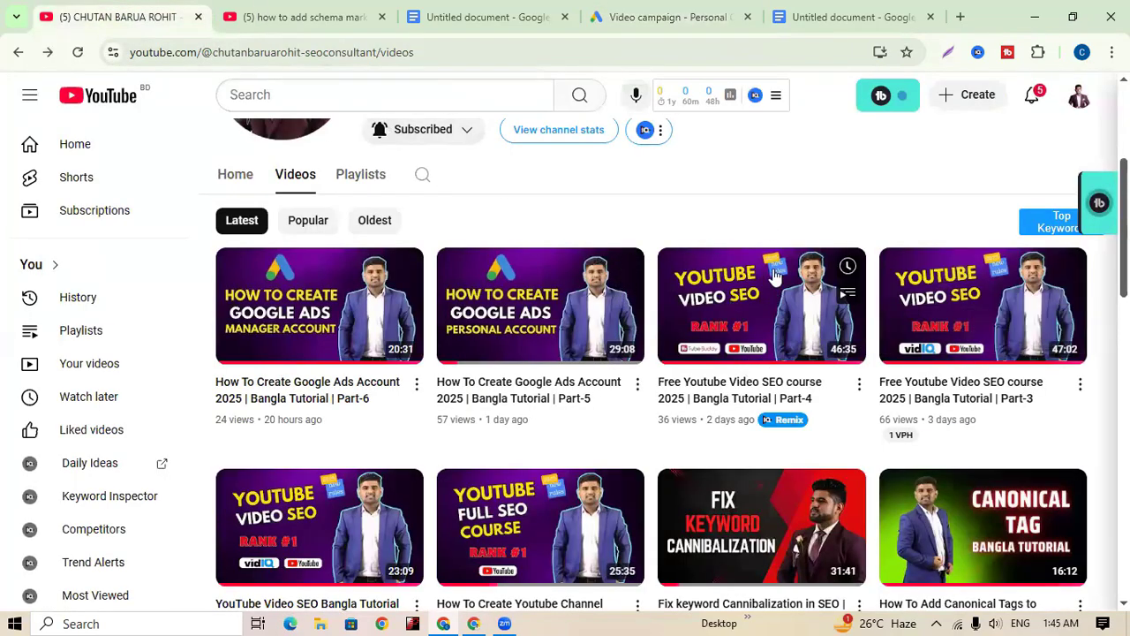
mouse_move(763, 330)
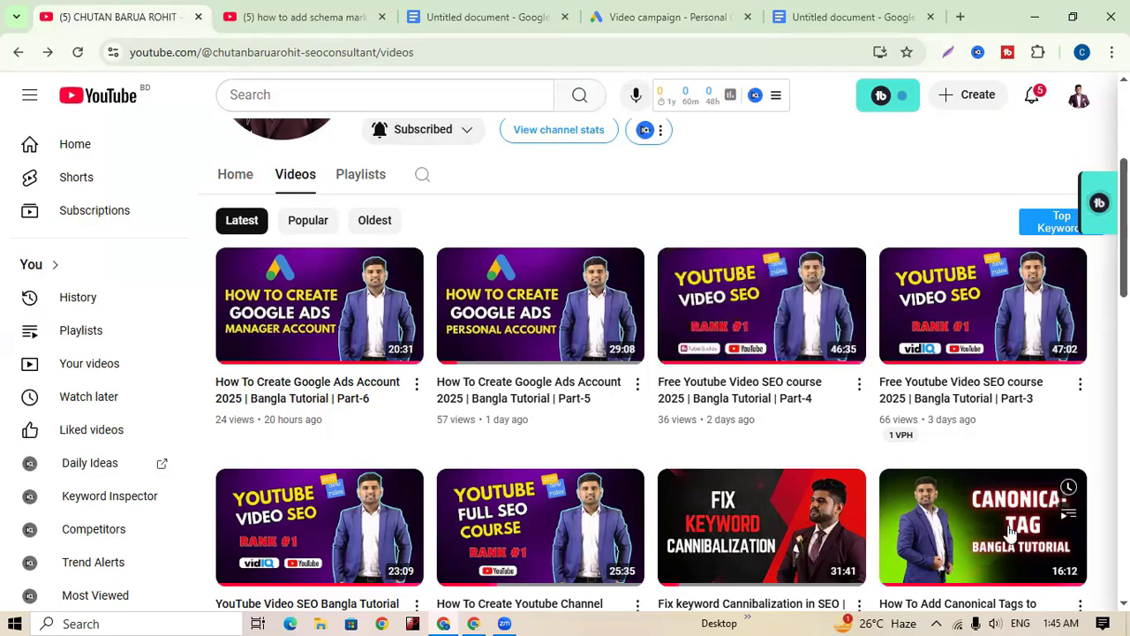
scroll(358, 519, "down", 1)
scroll(358, 519, "down", 1)
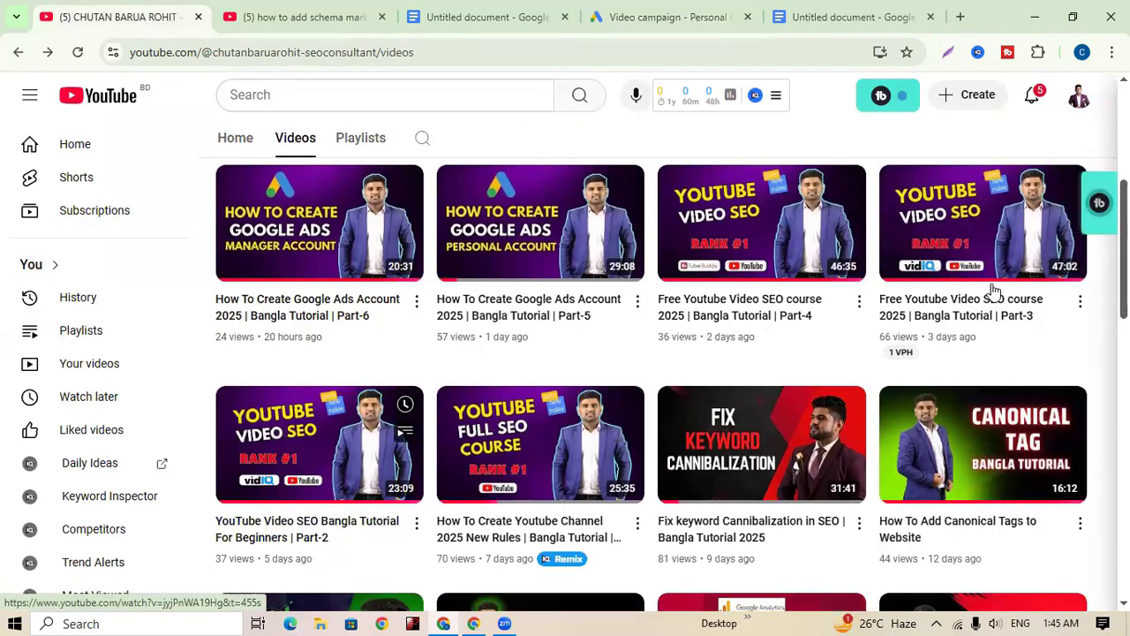
scroll(877, 302, "up", 1)
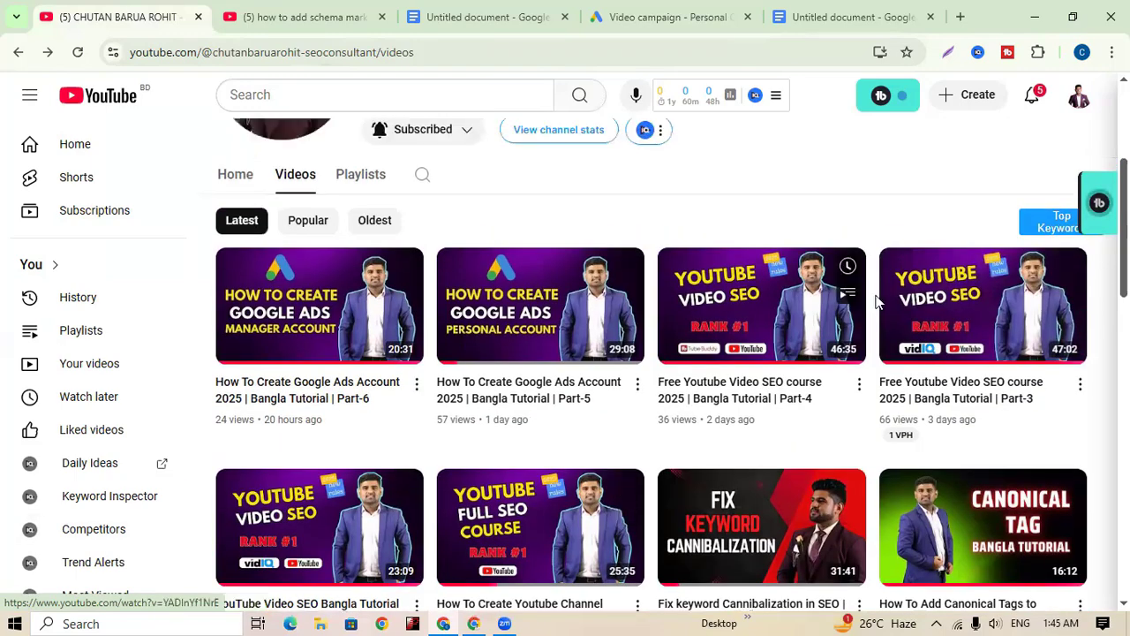
right_click(932, 304)
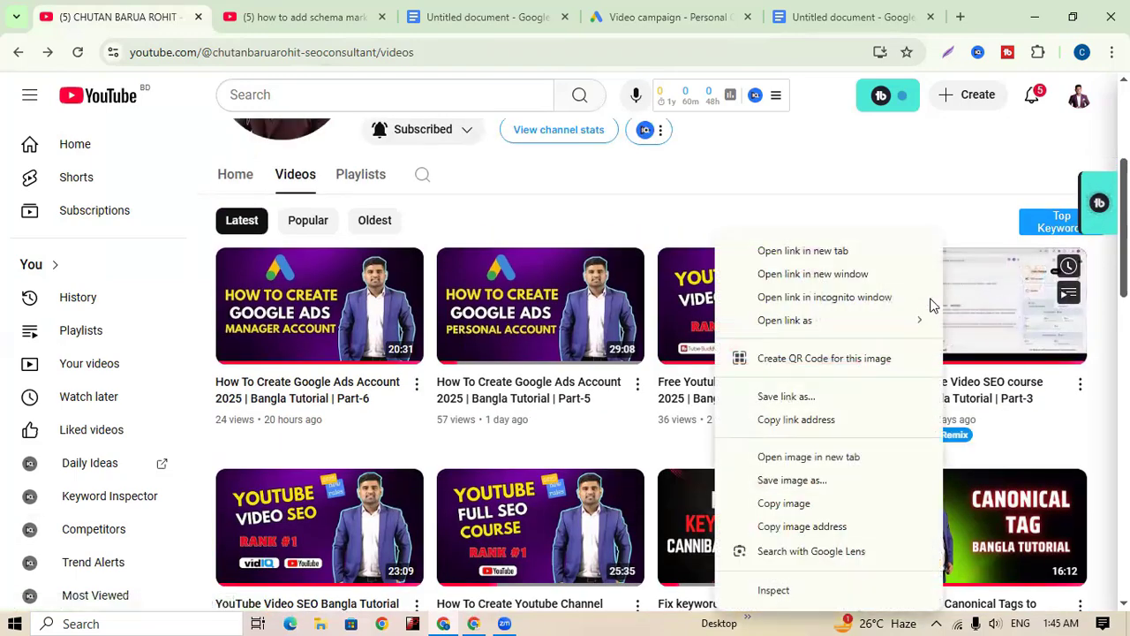
left_click(781, 422)
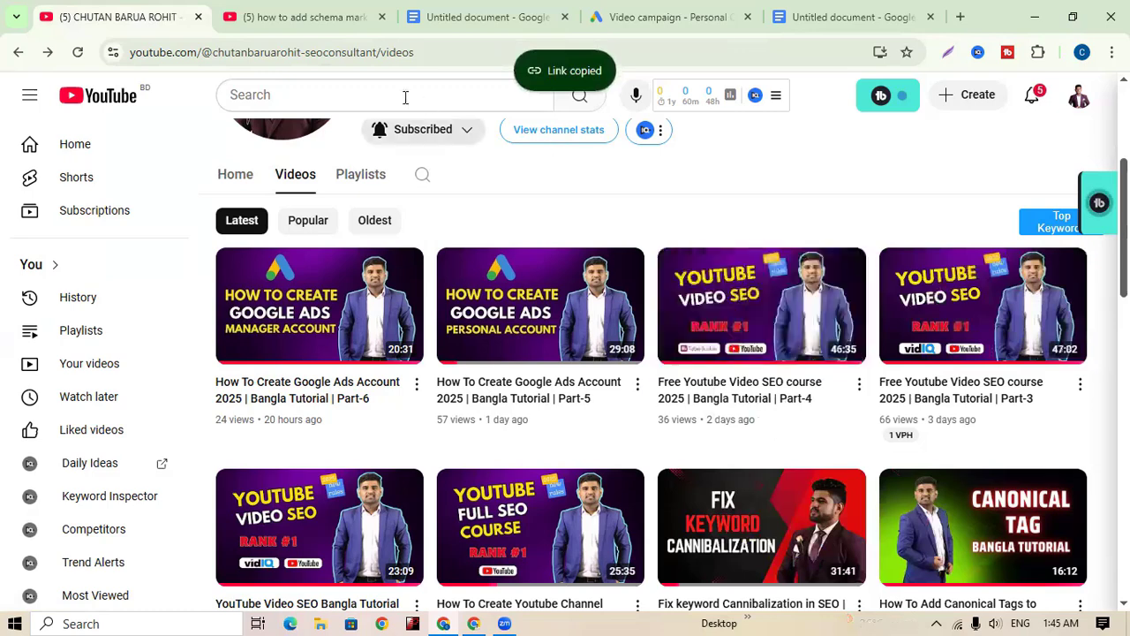
left_click(669, 18)
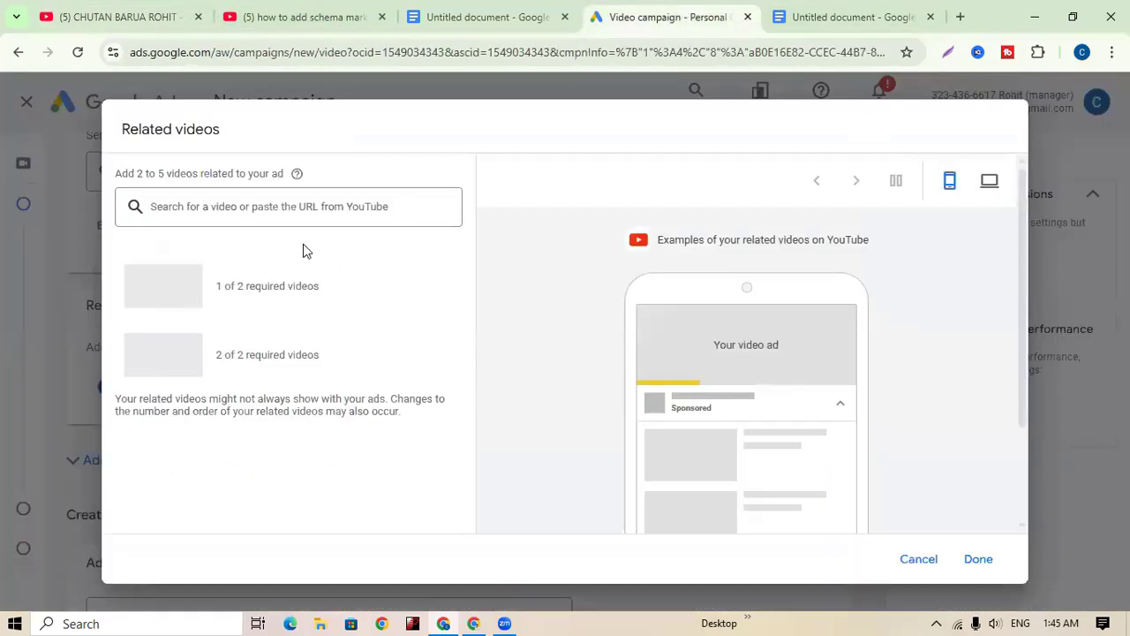
left_click(271, 206)
key("ctrl+v")
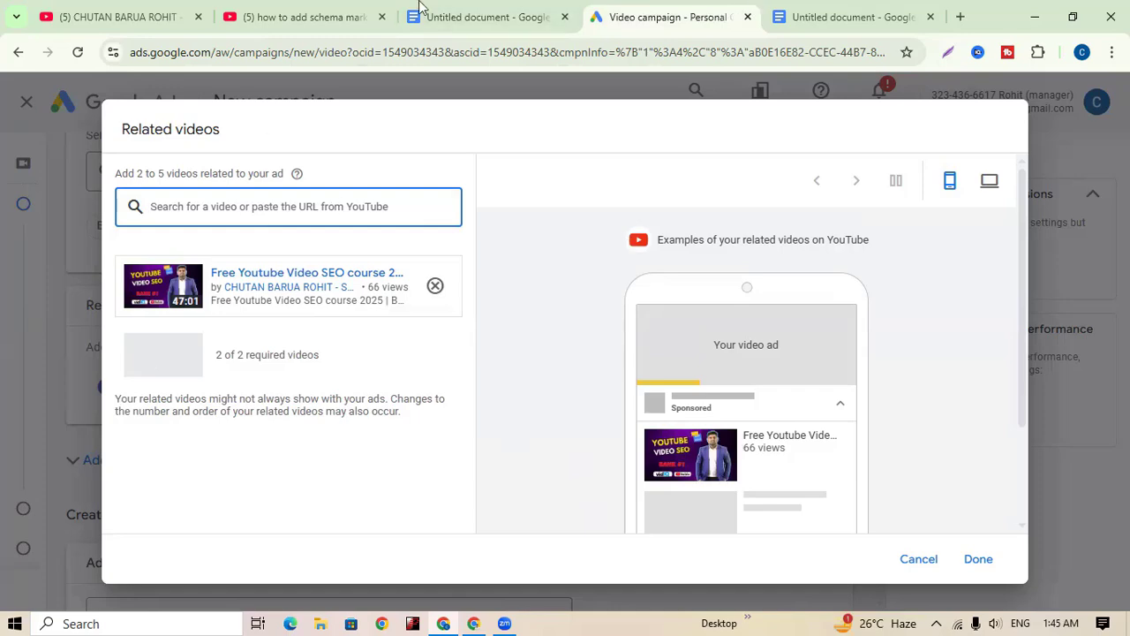
- Copy the YouTube link of "YouTube Video SEO Bangla Tutorial For Beginners | Part-2" and add it as the second related video in Google Ads
left_click(123, 17)
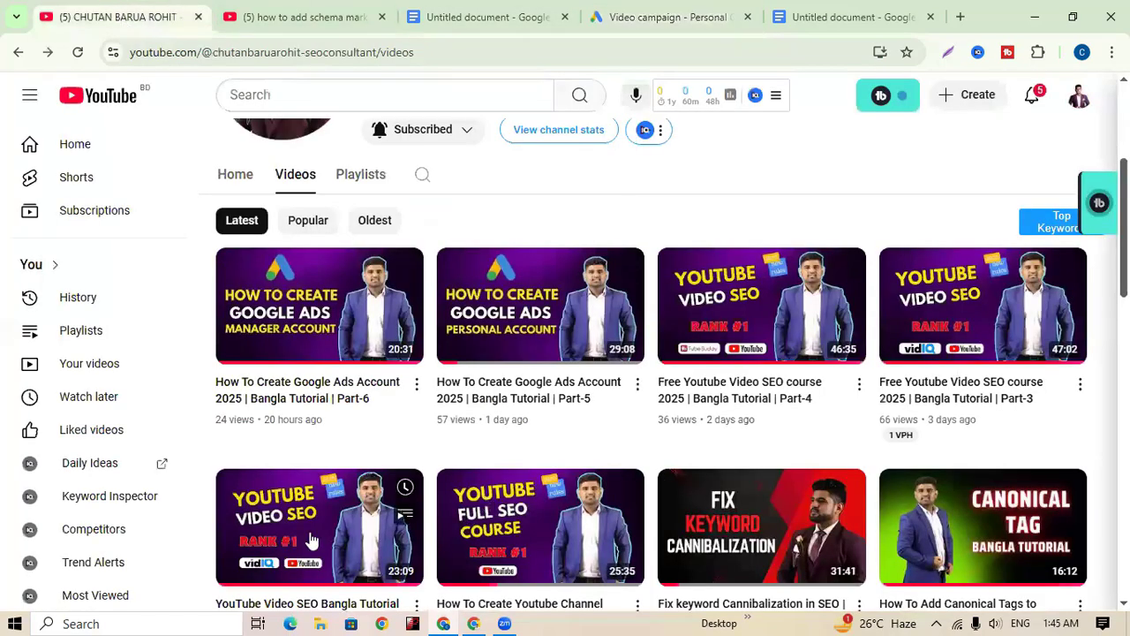
right_click(357, 507)
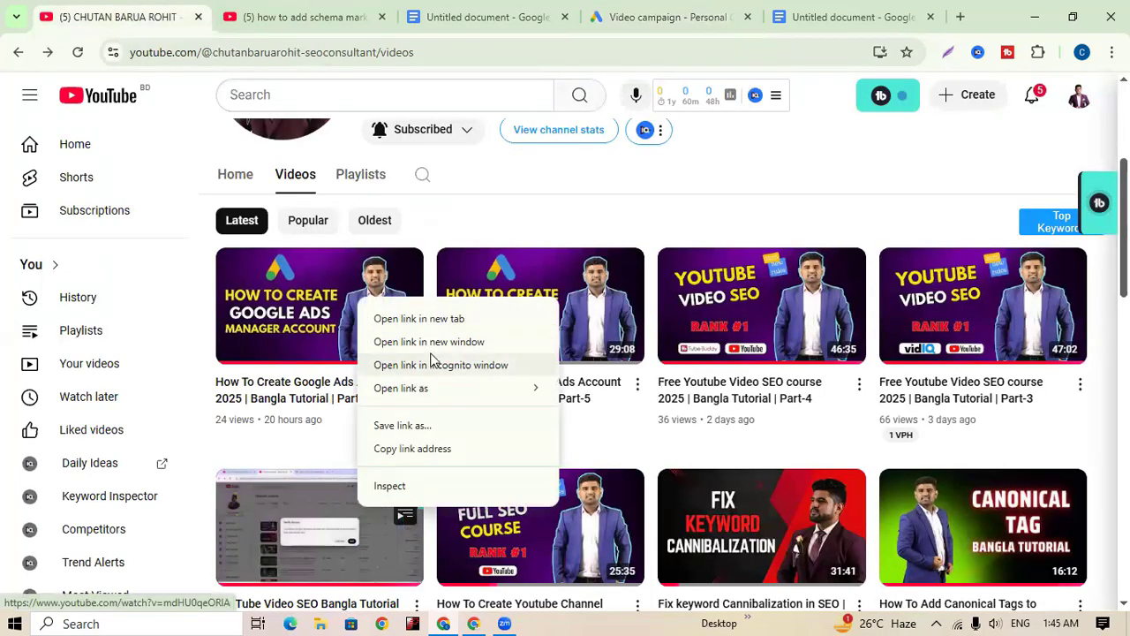
left_click(415, 451)
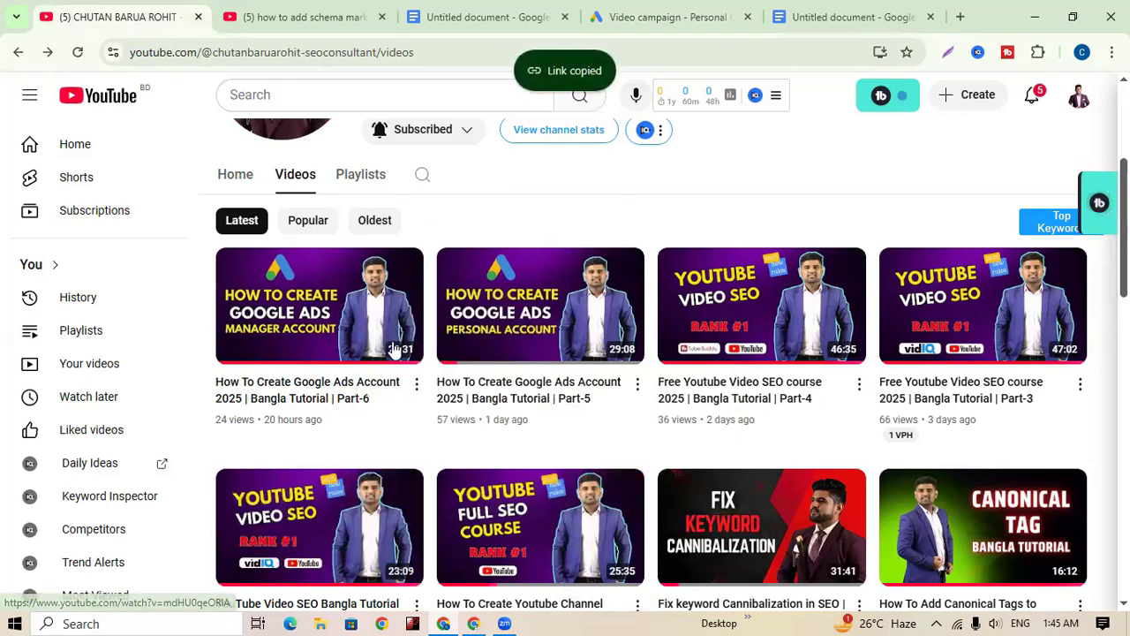
left_click(643, 17)
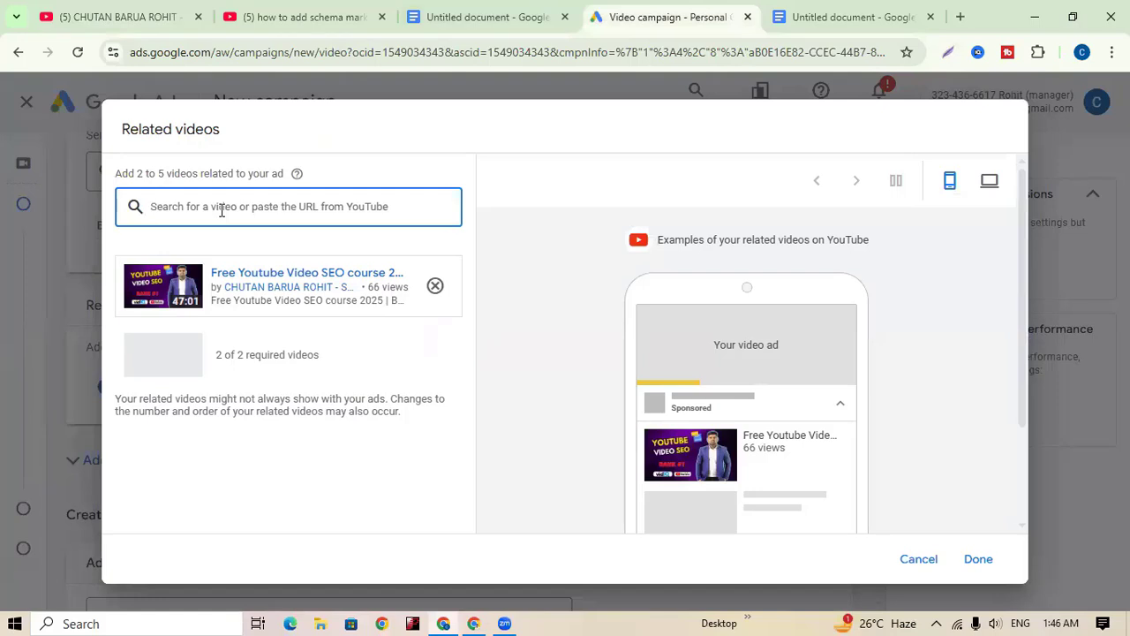
key("ctrl+v")
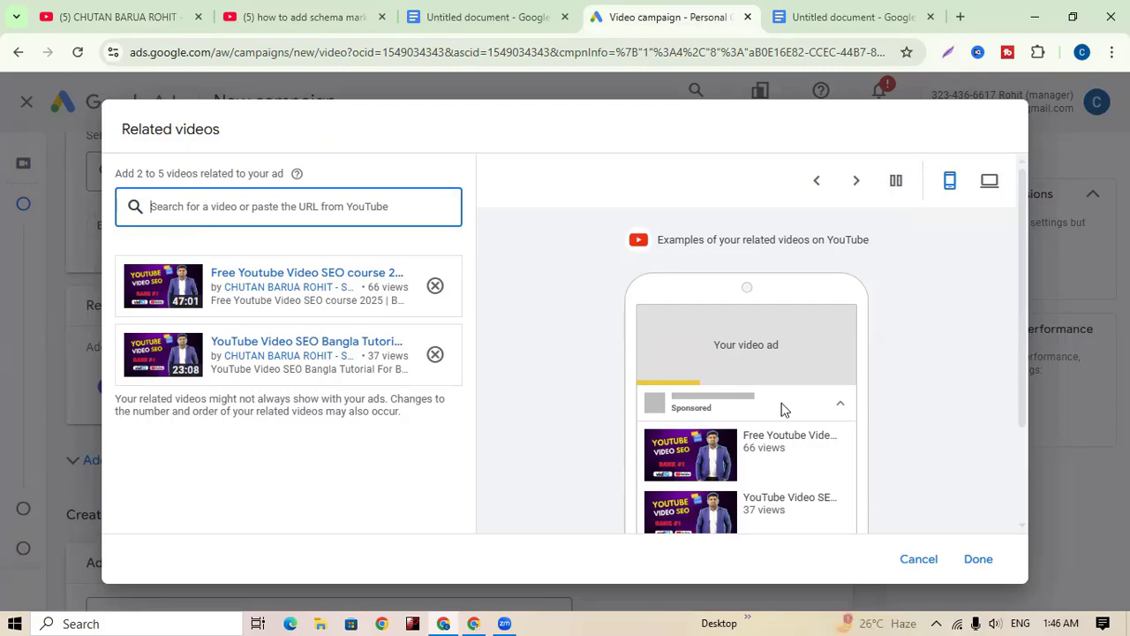
- Switch to YouTube, look over the schema markup search results, and examine the watch page and statistics of the Part-4 SEO course video
left_click(311, 15)
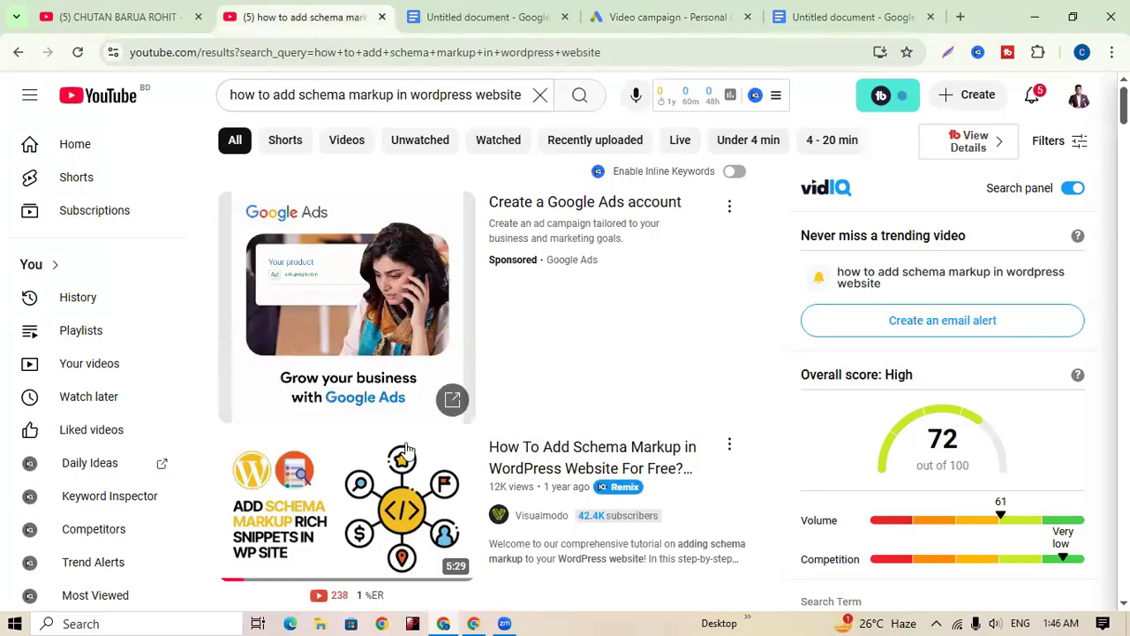
scroll(518, 354, "down", 2)
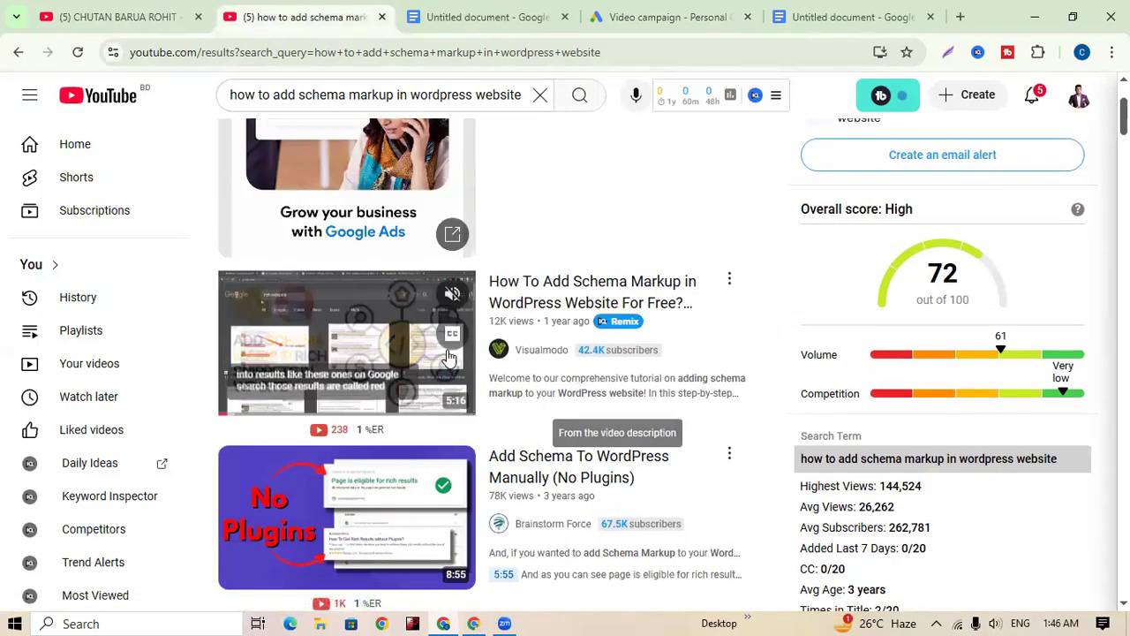
mouse_move(389, 346)
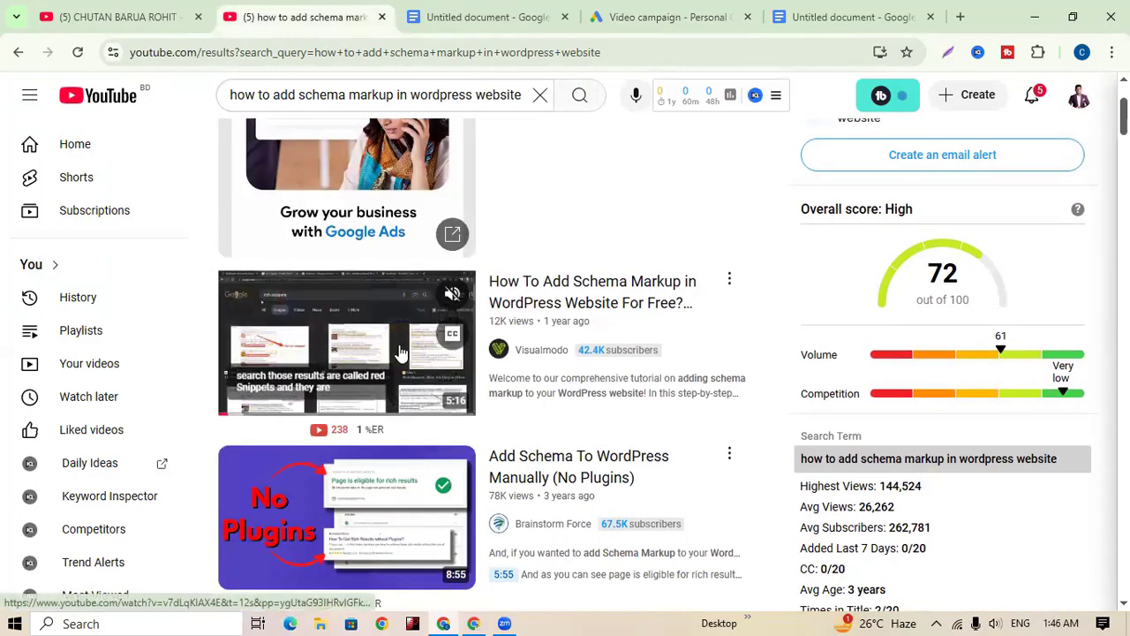
left_click(128, 18)
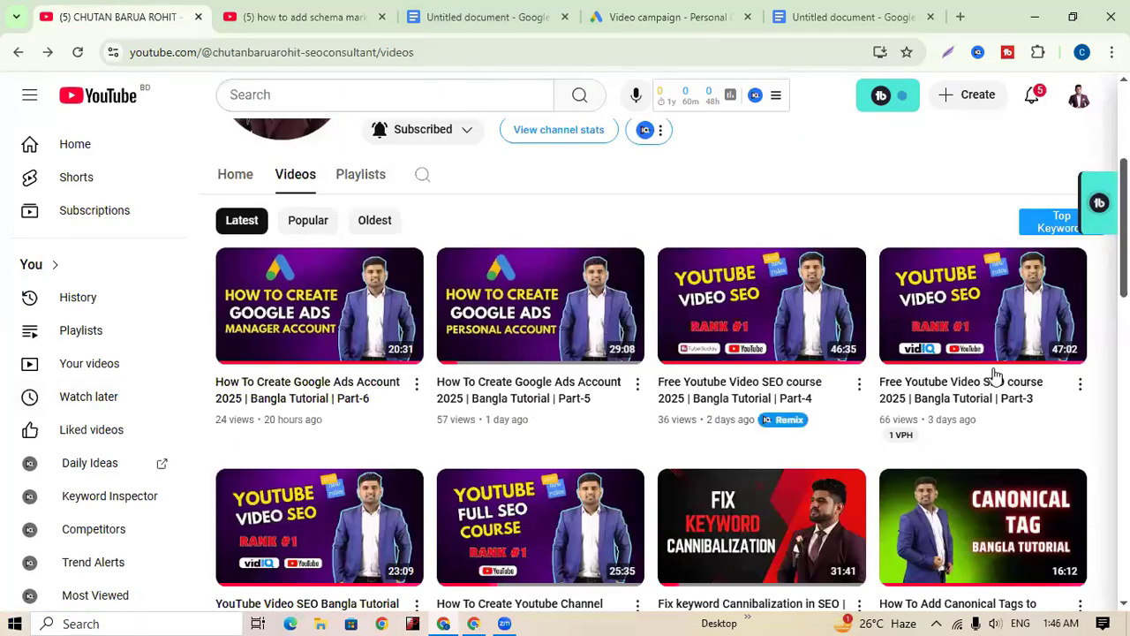
left_click(758, 318)
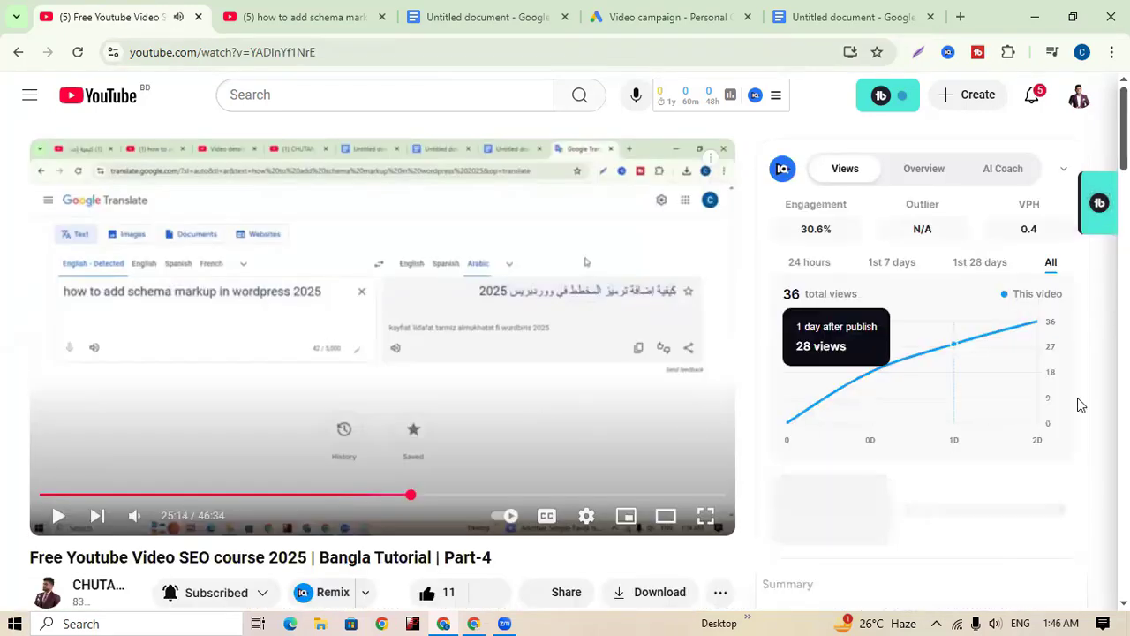
scroll(1083, 403, "down", 2)
scroll(1094, 539, "up", 2)
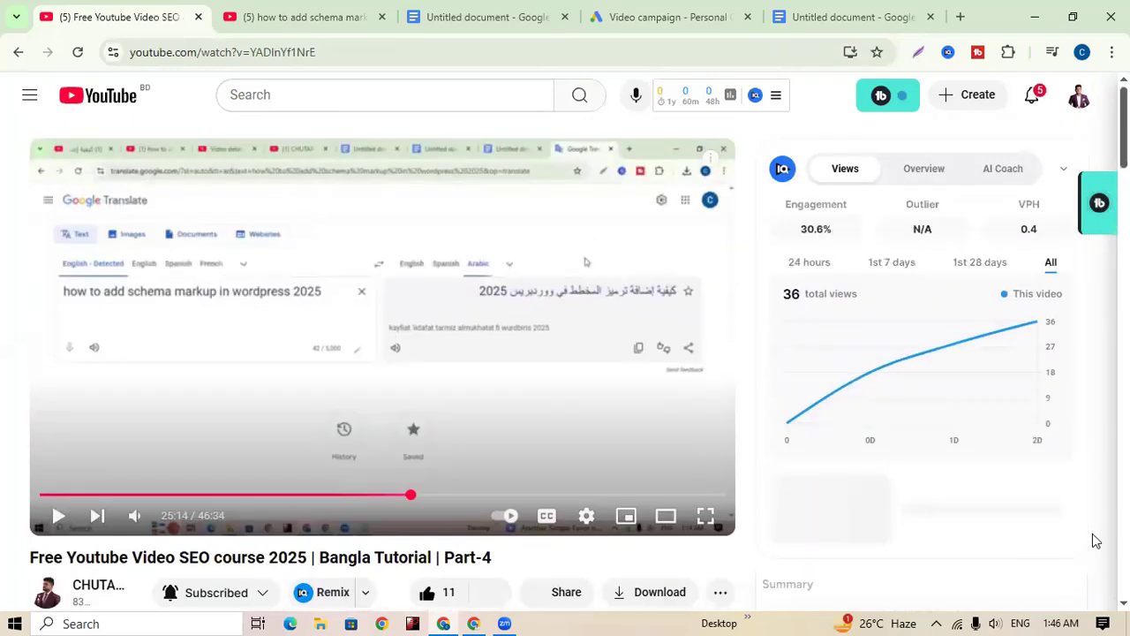
scroll(1079, 528, "down", 2)
scroll(1074, 524, "down", 1)
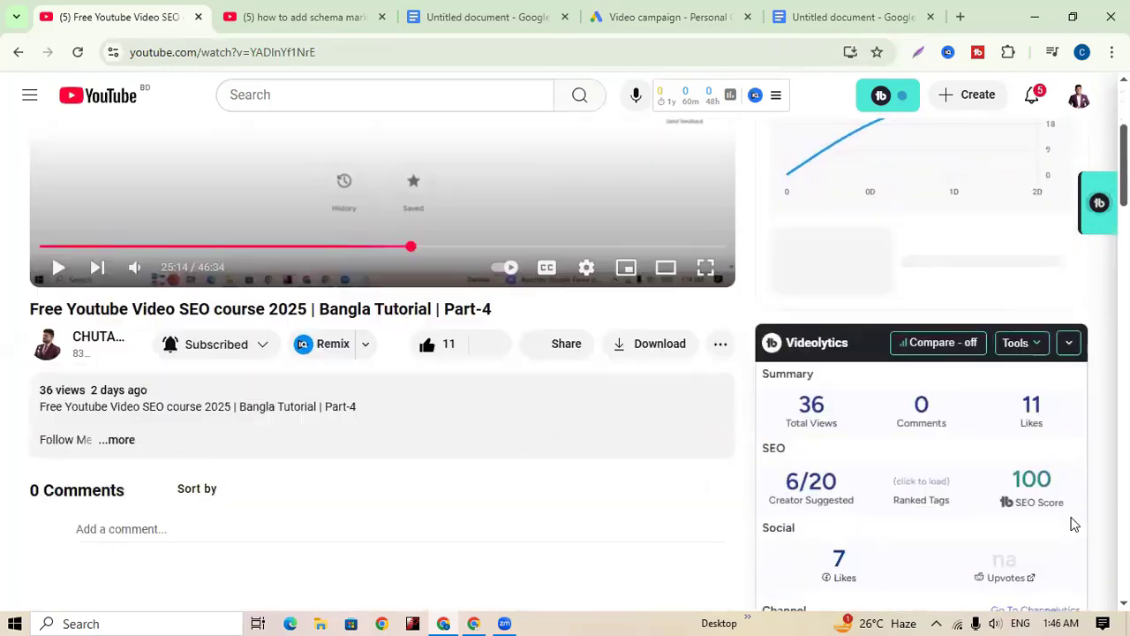
scroll(1079, 521, "up", 1)
scroll(1069, 494, "up", 2)
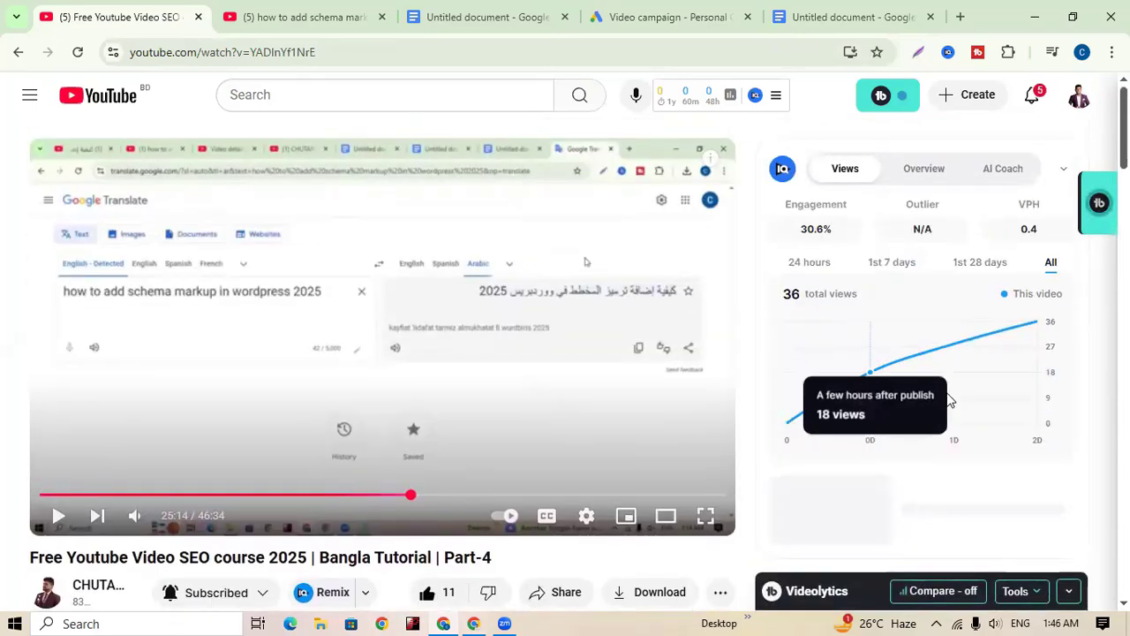
scroll(962, 397, "down", 2)
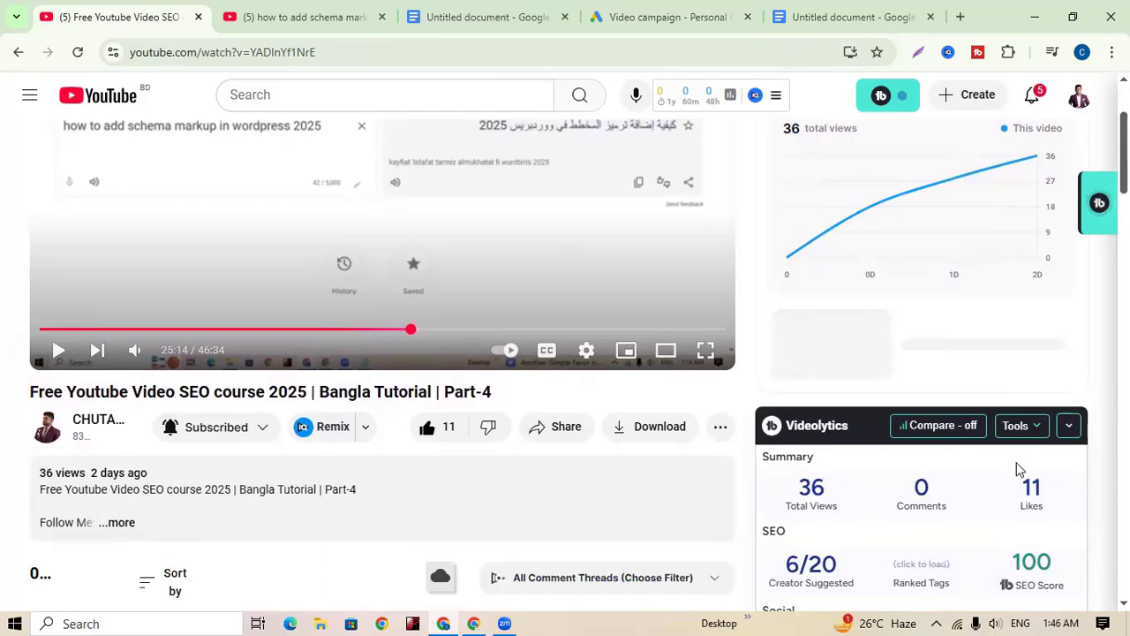
scroll(1018, 468, "up", 2)
scroll(1029, 273, "down", 1)
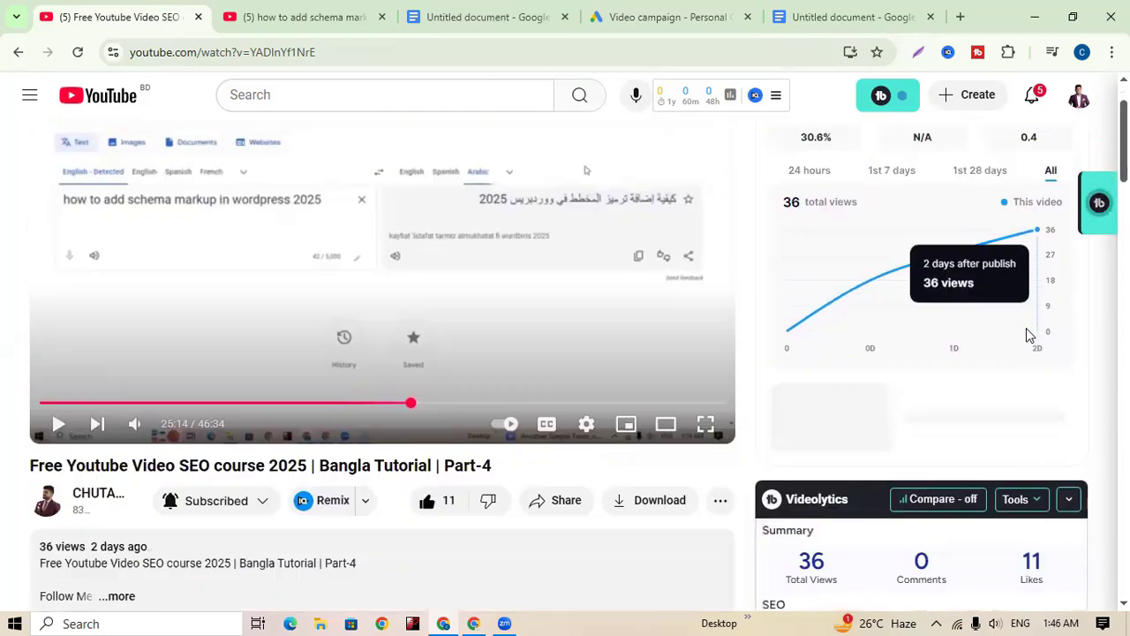
- Examine the Part-4 SEO course video's Videolytics statistics and the recommended videos listed on its watch page
scroll(981, 292, "down", 3)
scroll(981, 300, "up", 2)
scroll(988, 370, "down", 2)
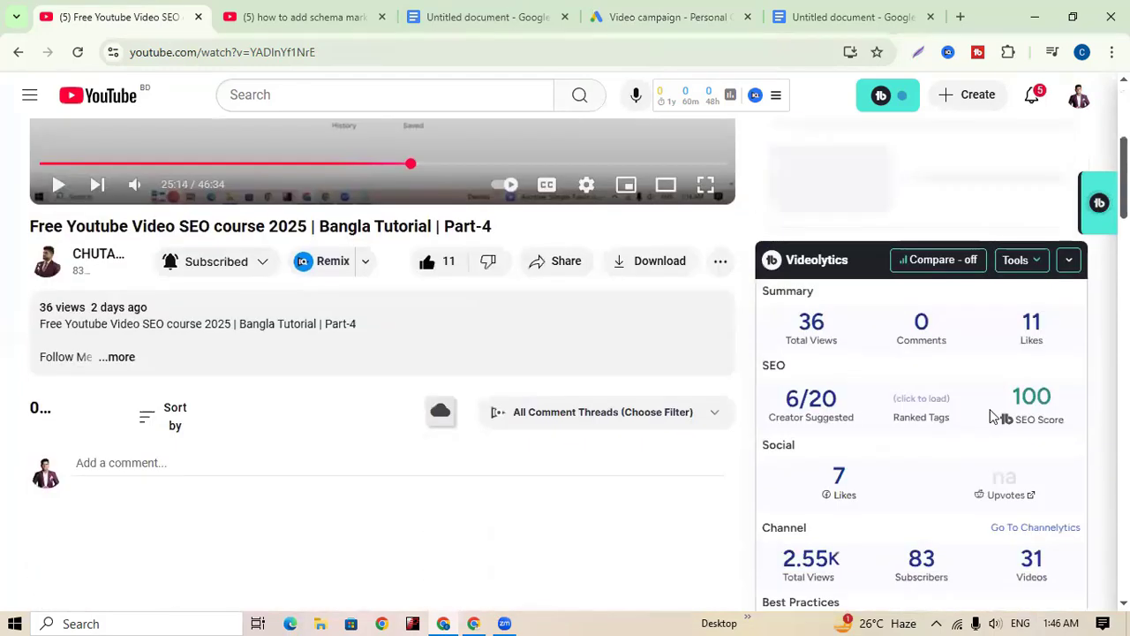
scroll(991, 417, "down", 12)
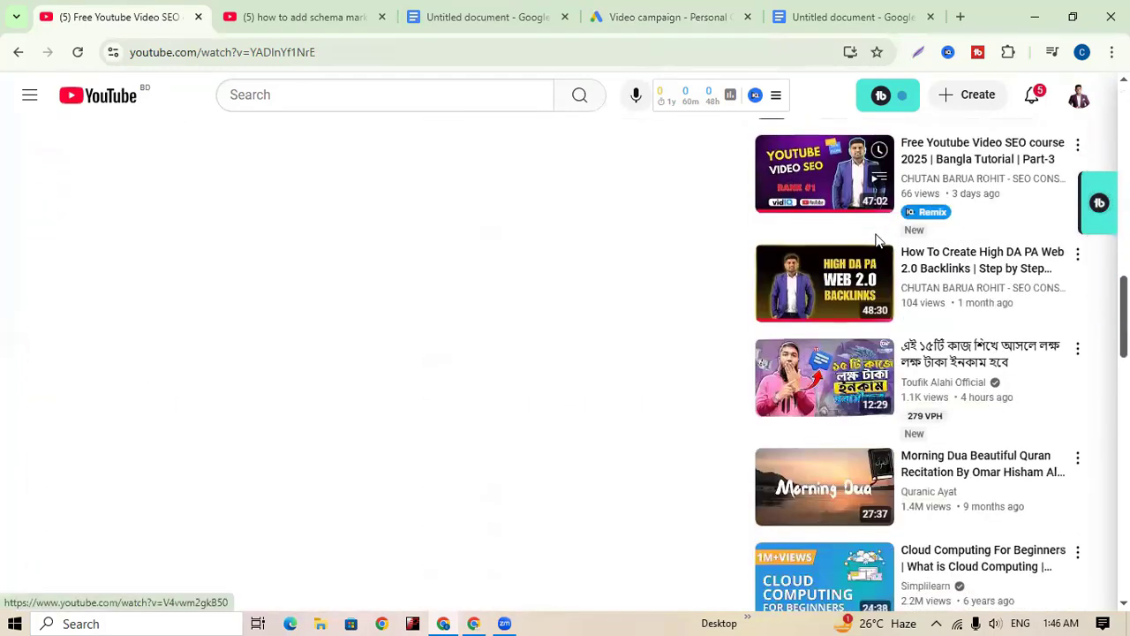
mouse_move(975, 203)
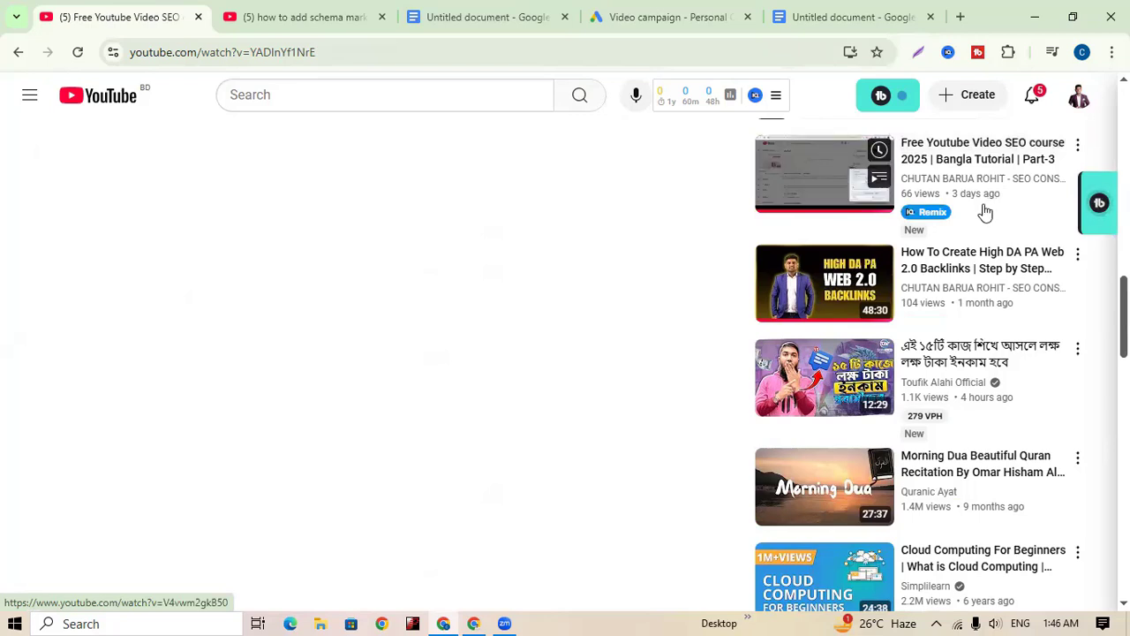
mouse_move(1018, 327)
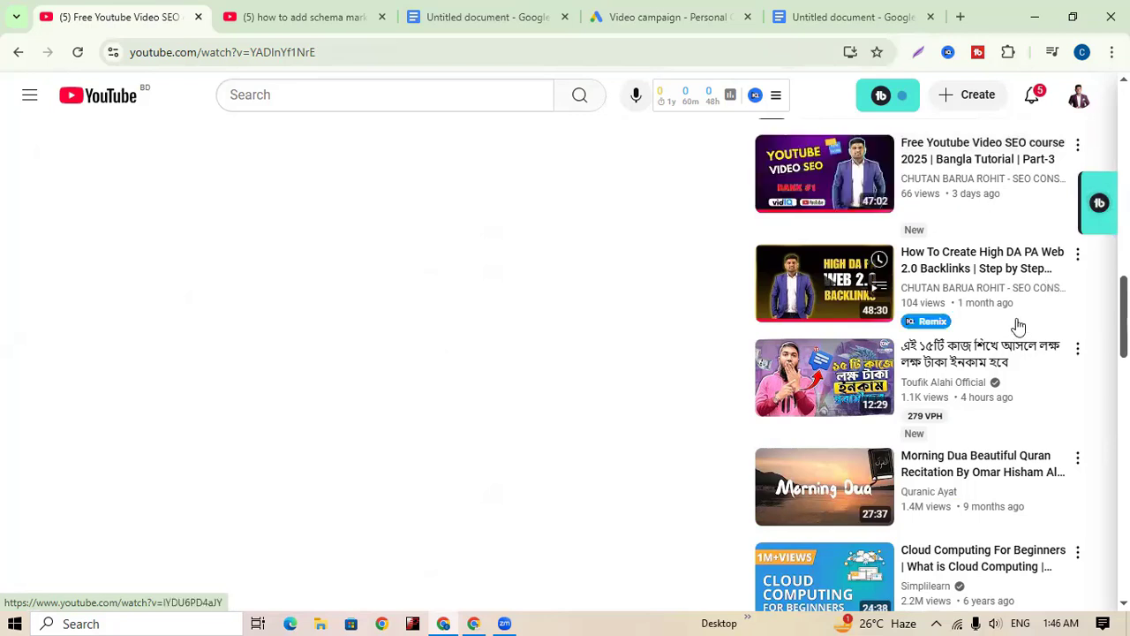
- Switch to Google Ads and discard the unsaved related videos selection
left_click(706, 15)
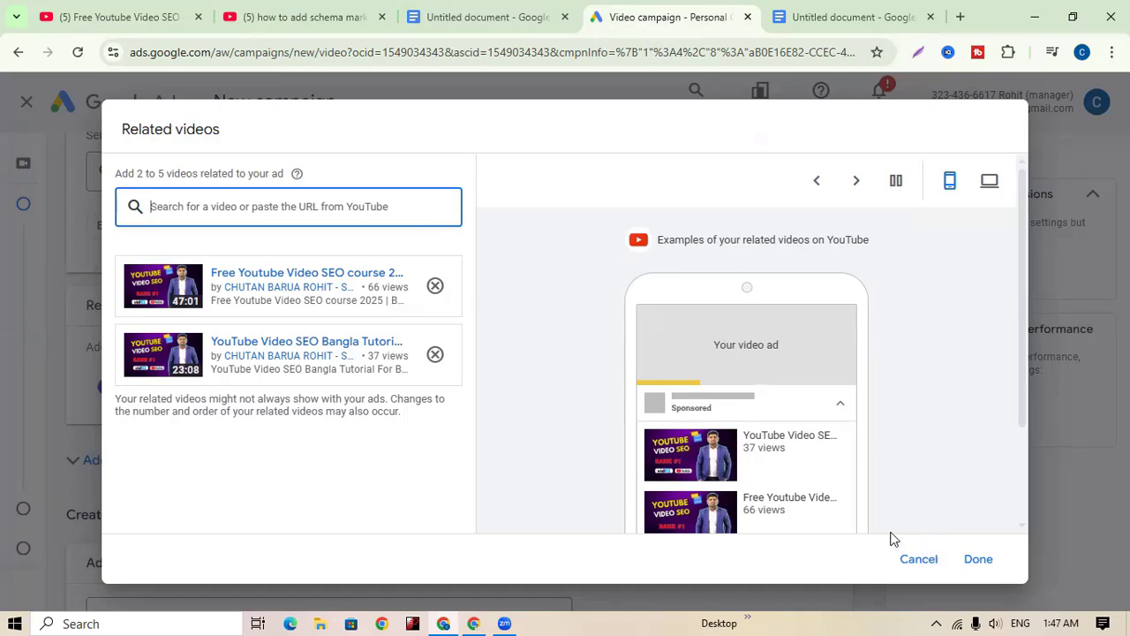
left_click(910, 563)
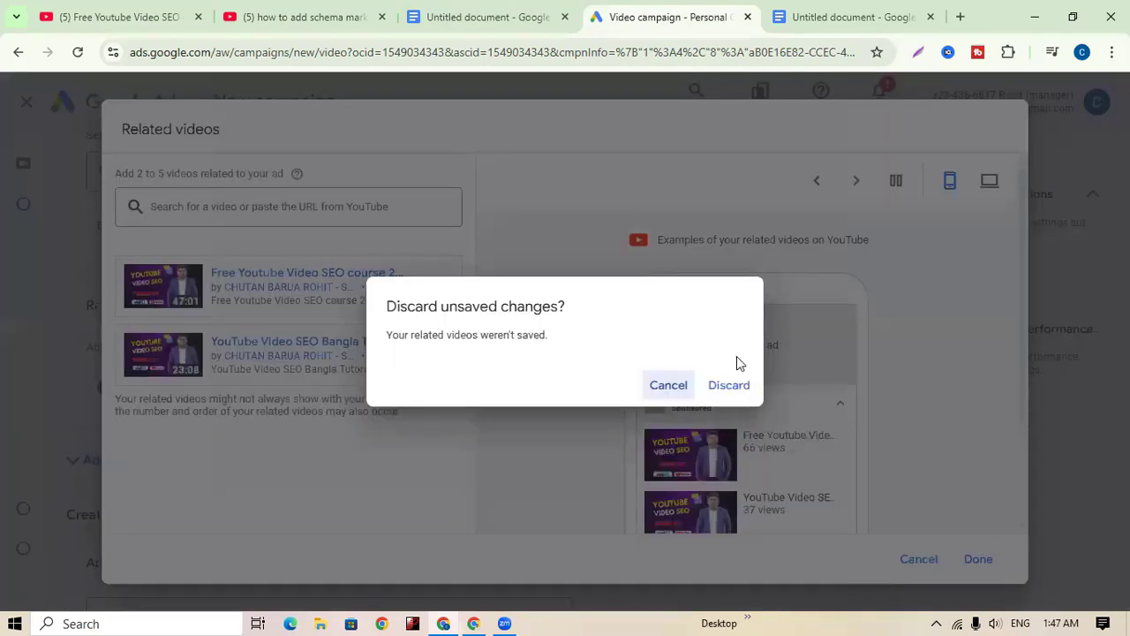
left_click(740, 389)
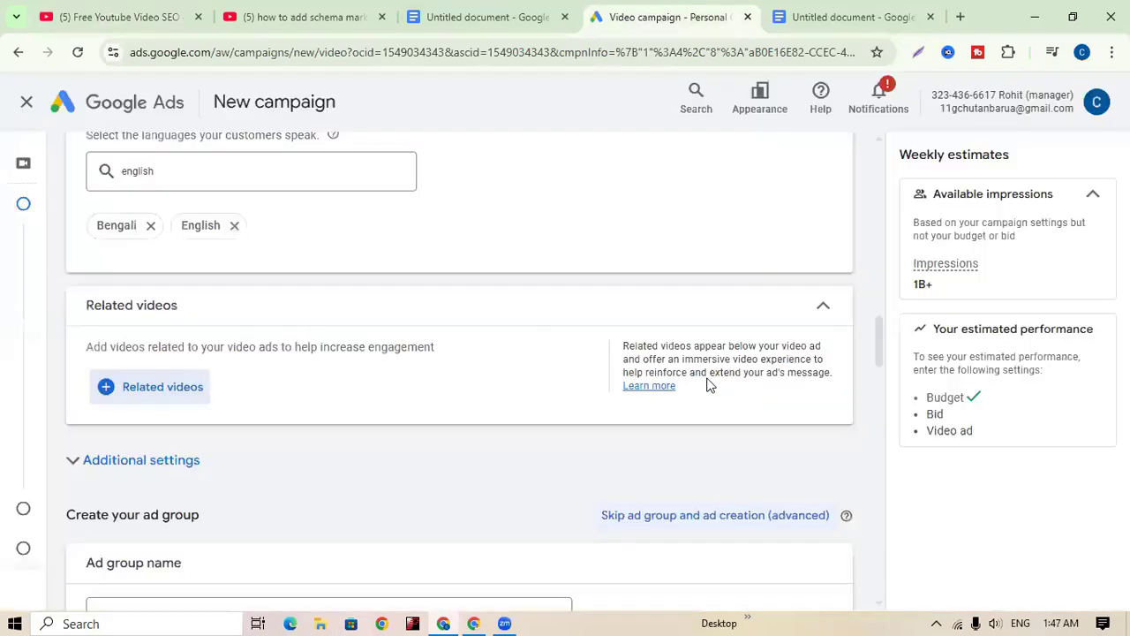
scroll(443, 441, "up", 2)
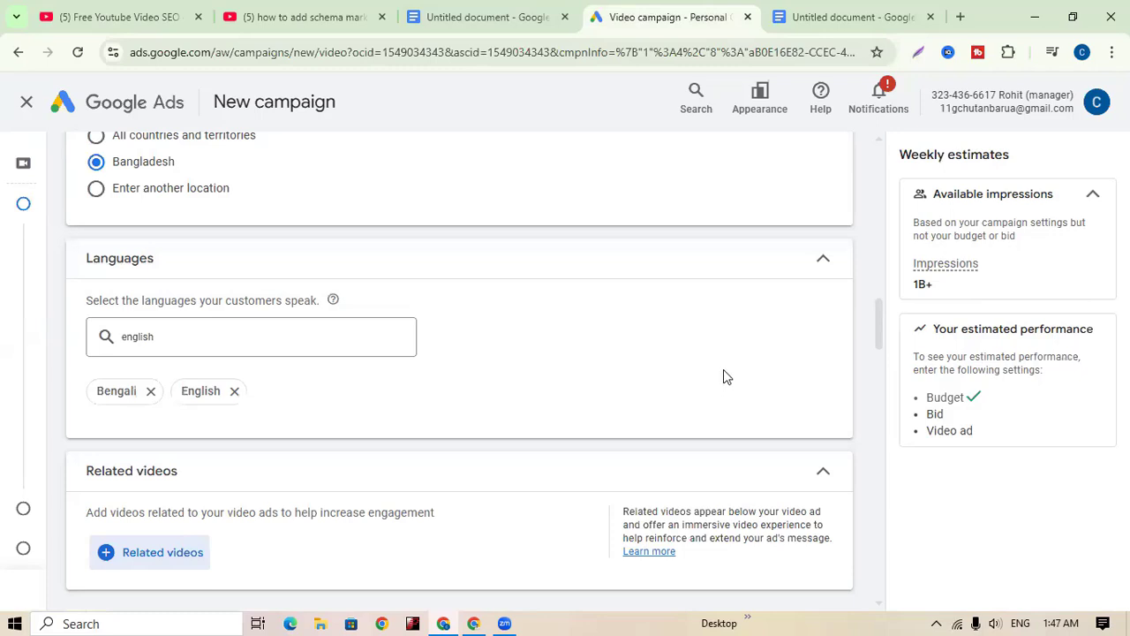
scroll(780, 359, "down", 2)
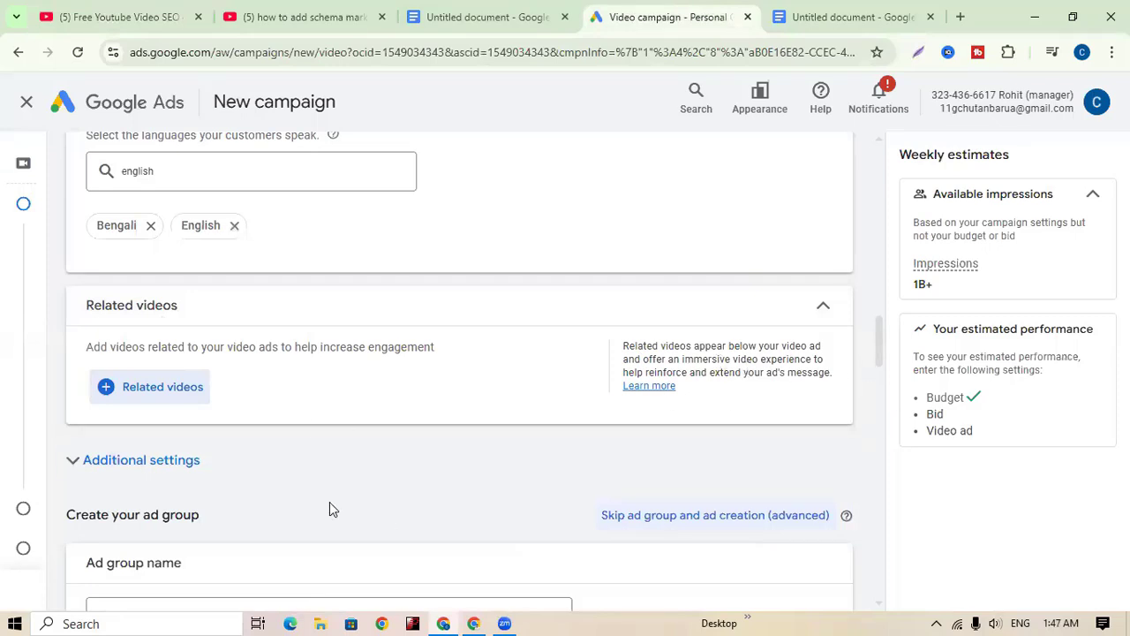
- Preview the specific device targeting options in the campaign's Devices settings and switch back to showing ads on all eligible devices
scroll(329, 504, "down", 2)
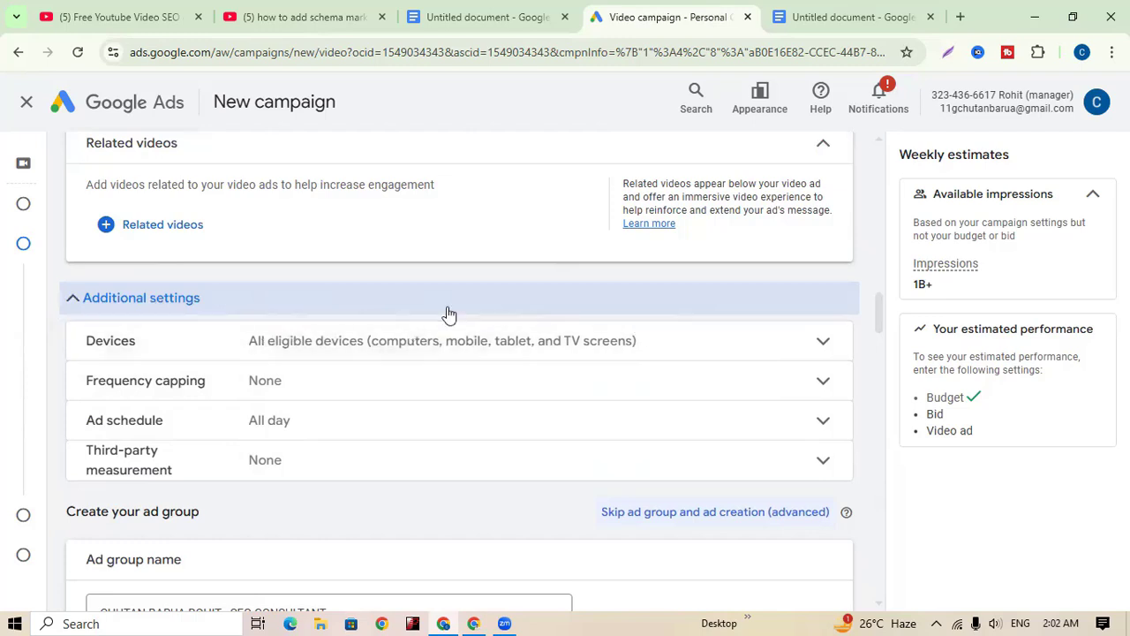
mouse_move(191, 351)
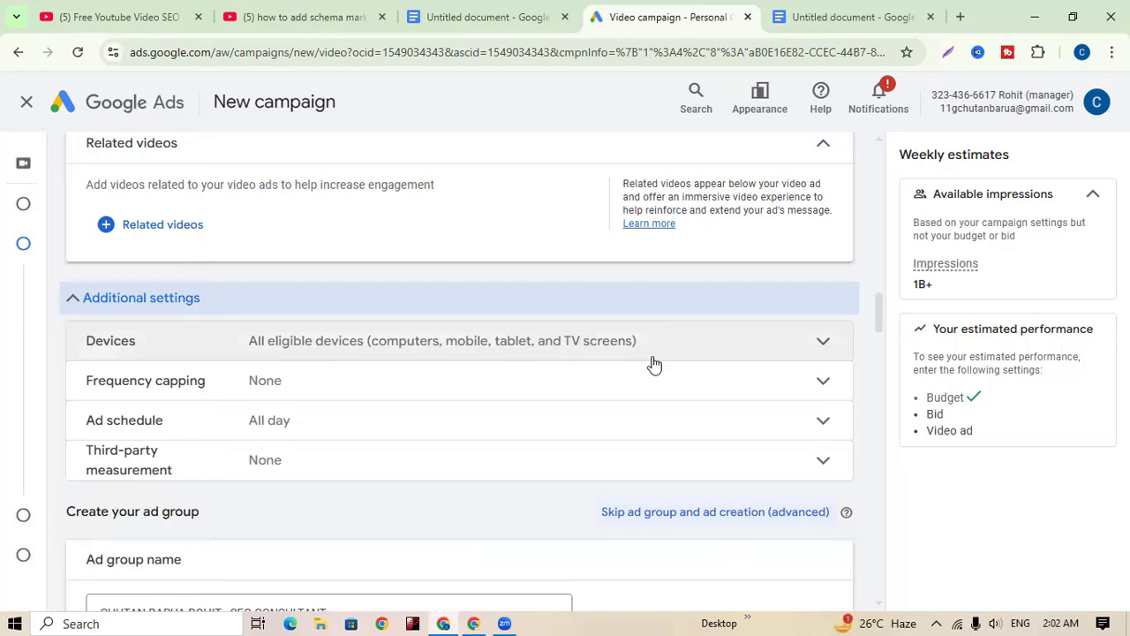
left_click(822, 344)
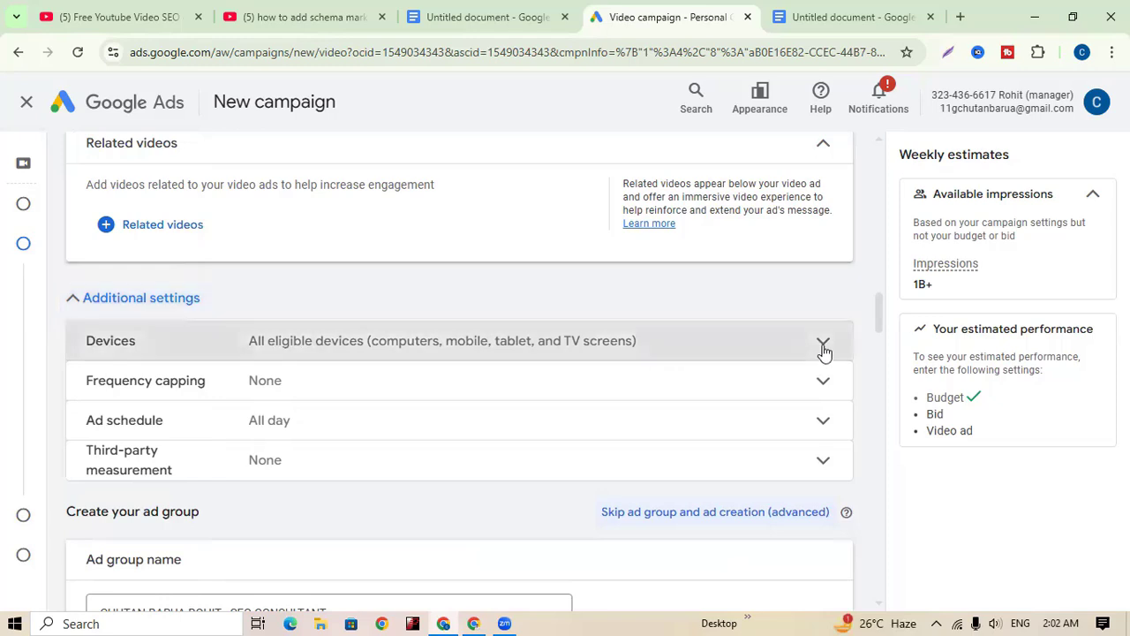
scroll(706, 370, "down", 1)
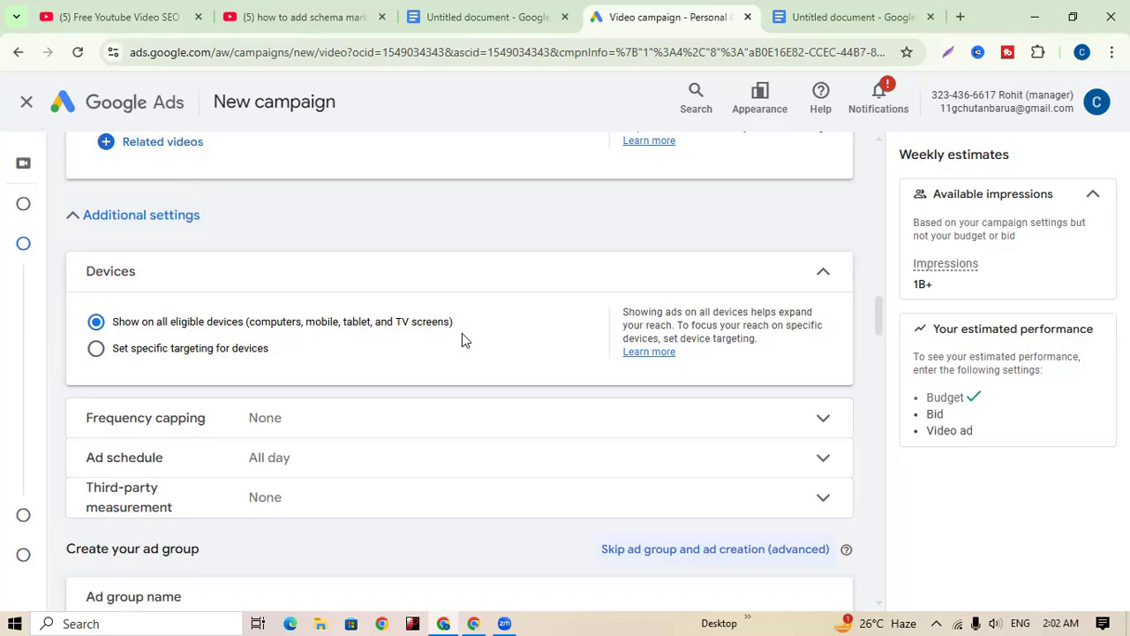
left_click(95, 350)
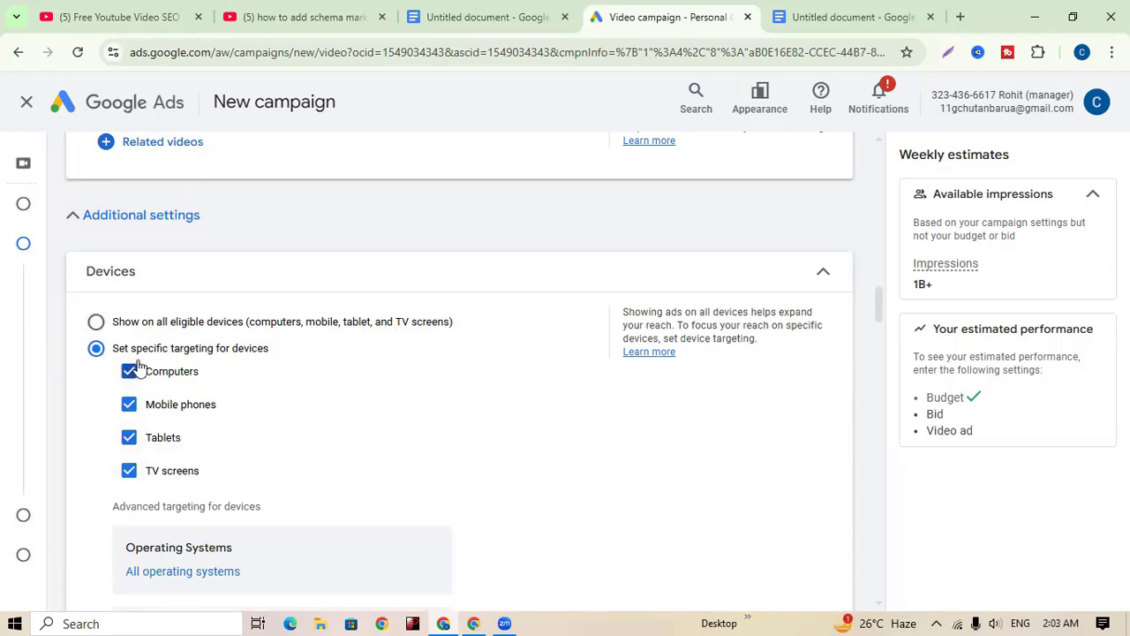
scroll(176, 441, "down", 2)
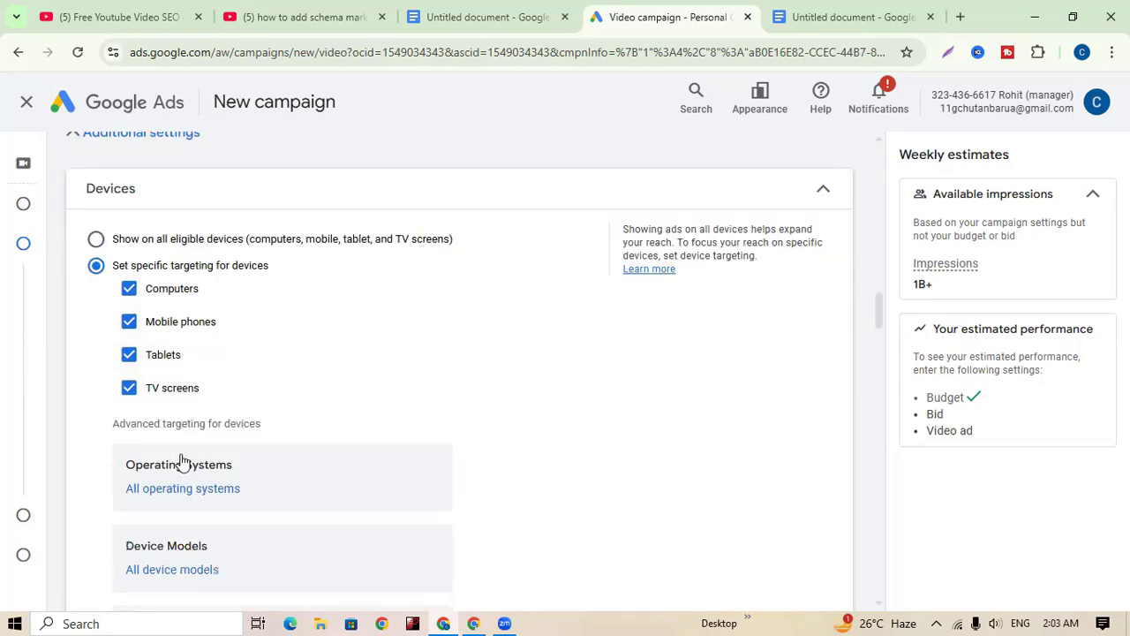
scroll(115, 424, "up", 3)
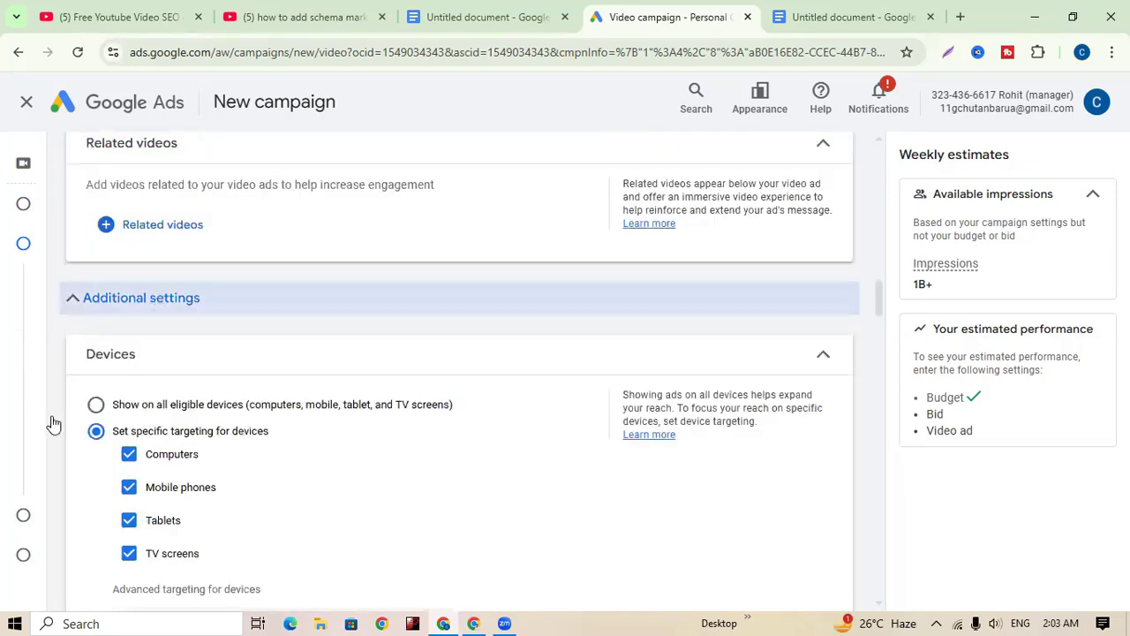
left_click(96, 406)
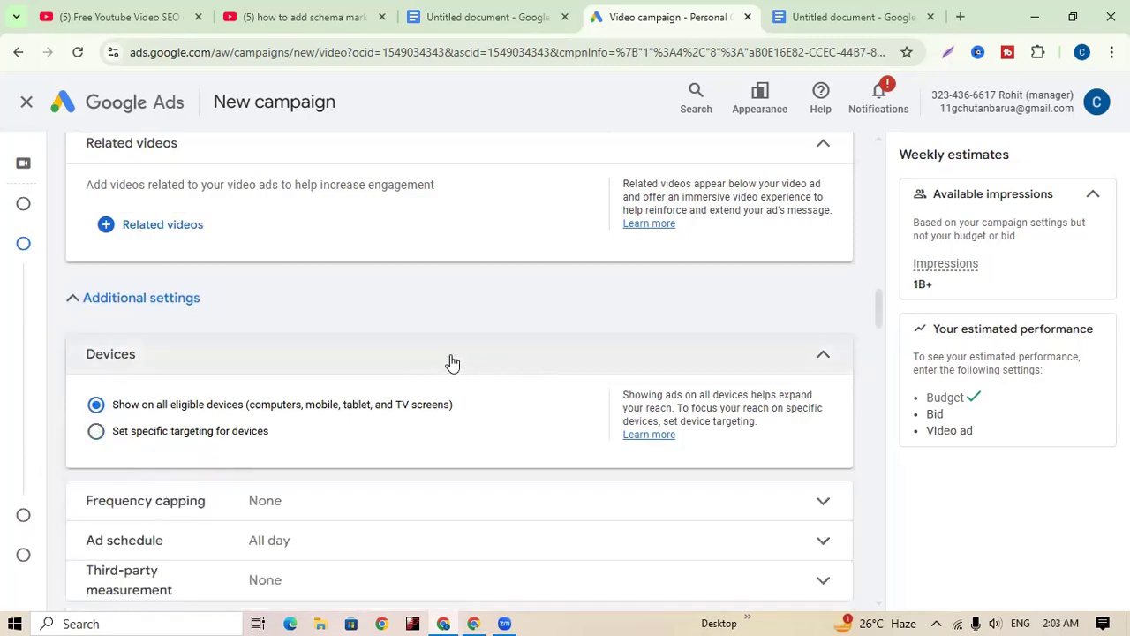
scroll(559, 327, "down", 2)
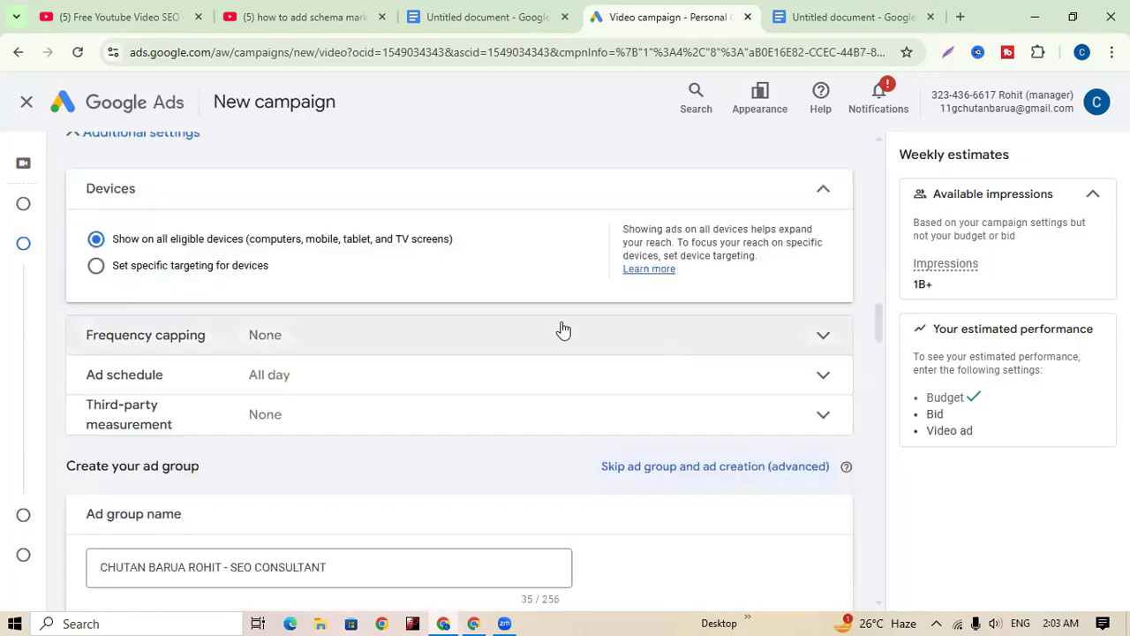
left_click(823, 191)
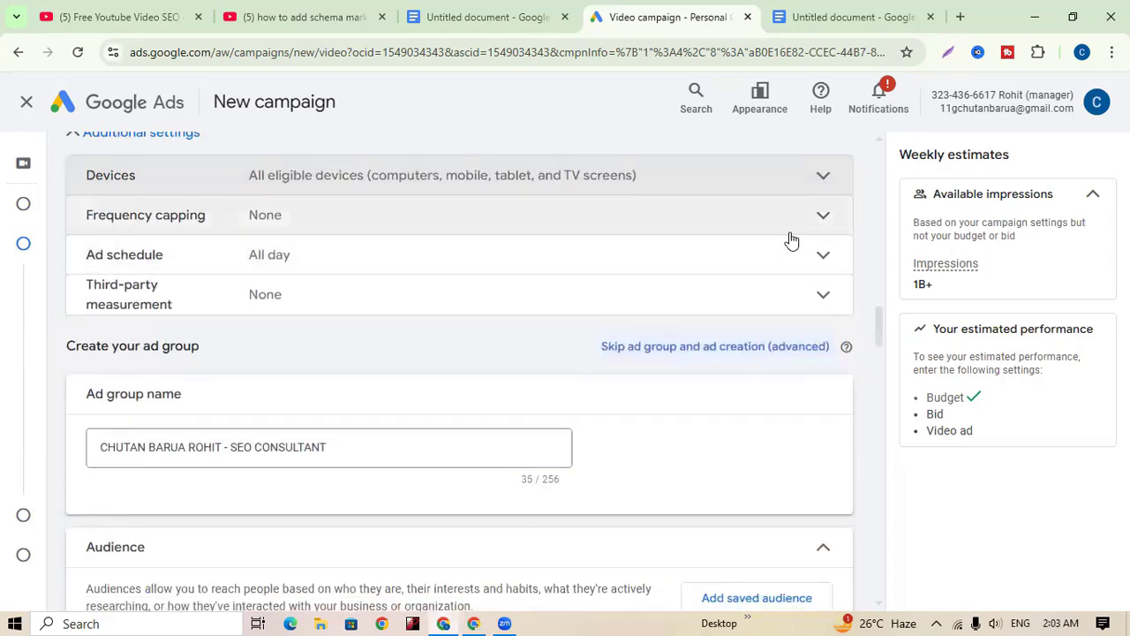
- Enable the impression frequency cap, try its per day and per week frequencies, and turn the cap off again
left_click(825, 218)
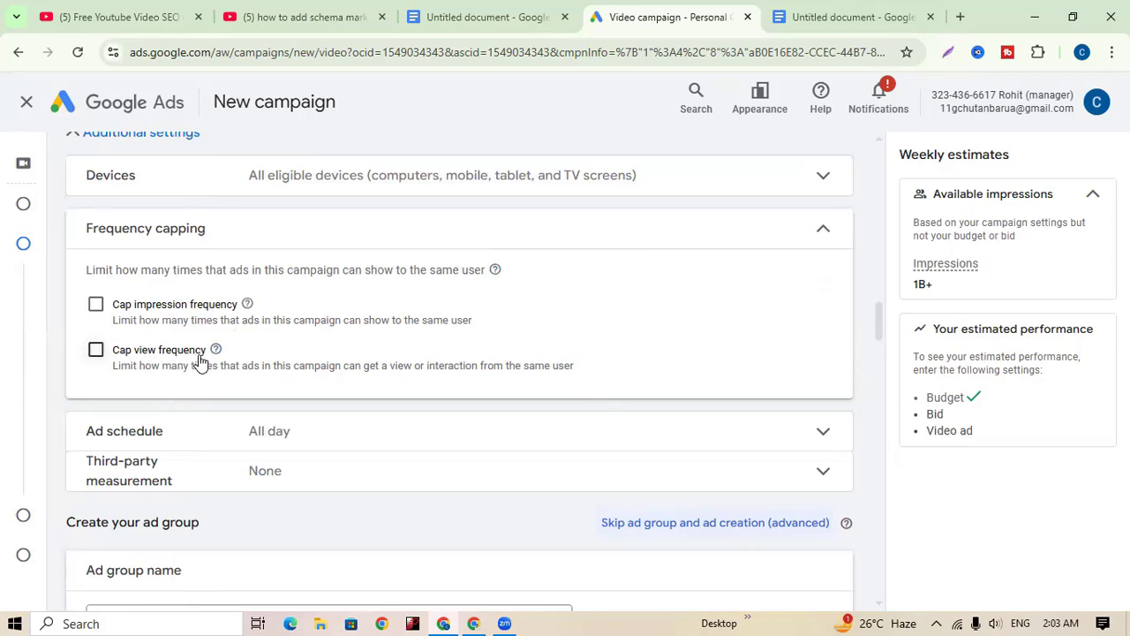
left_click(94, 306)
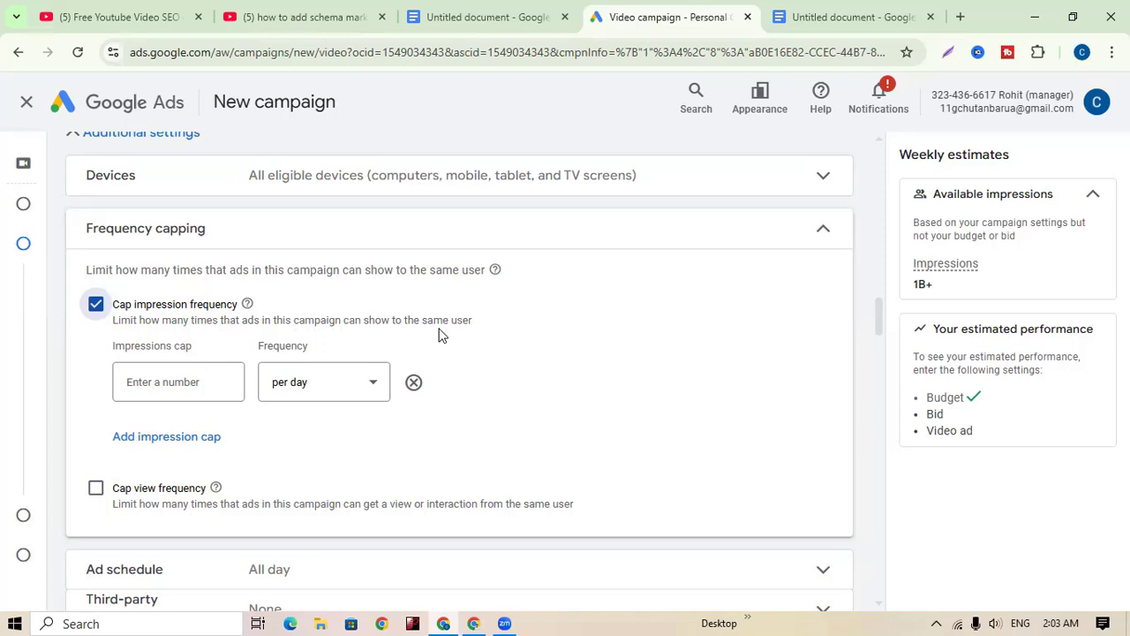
left_click(371, 383)
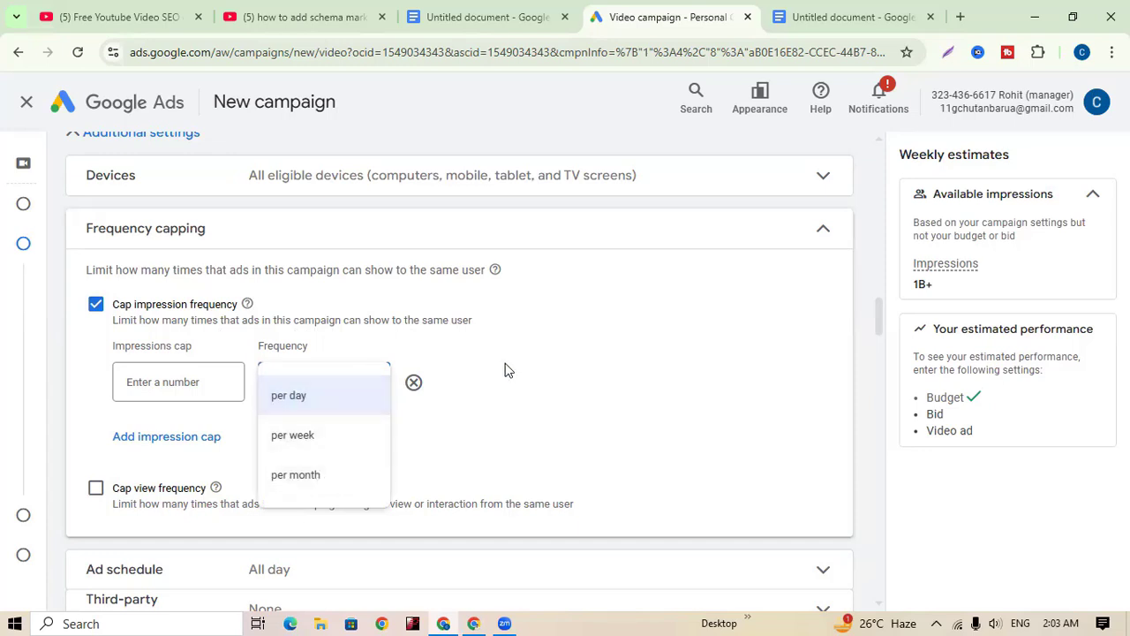
left_click(351, 393)
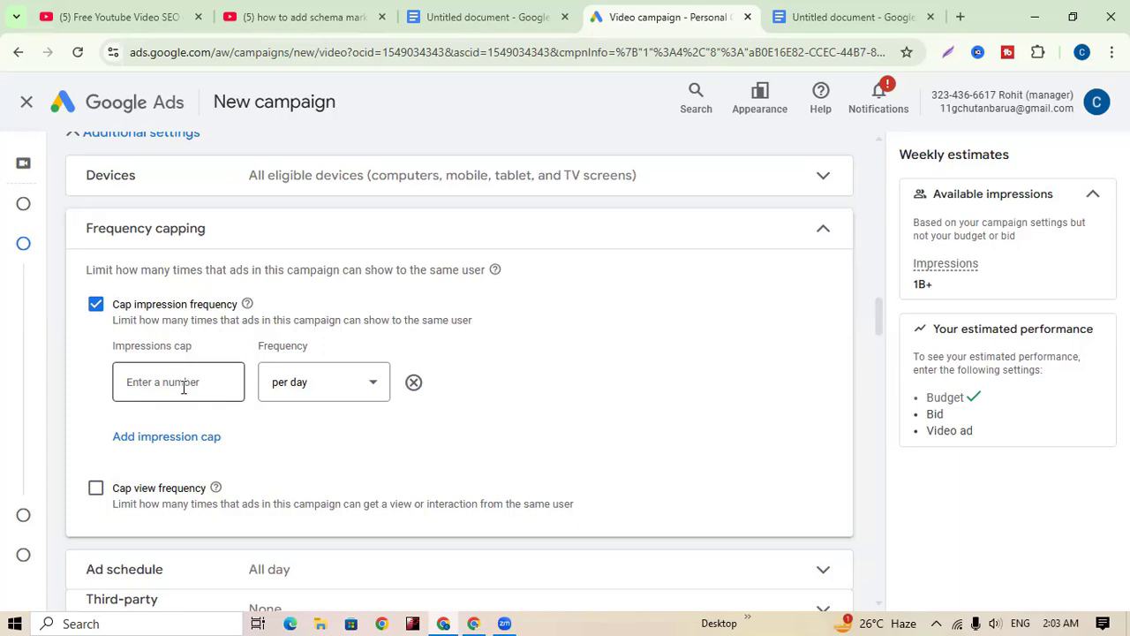
left_click(371, 387)
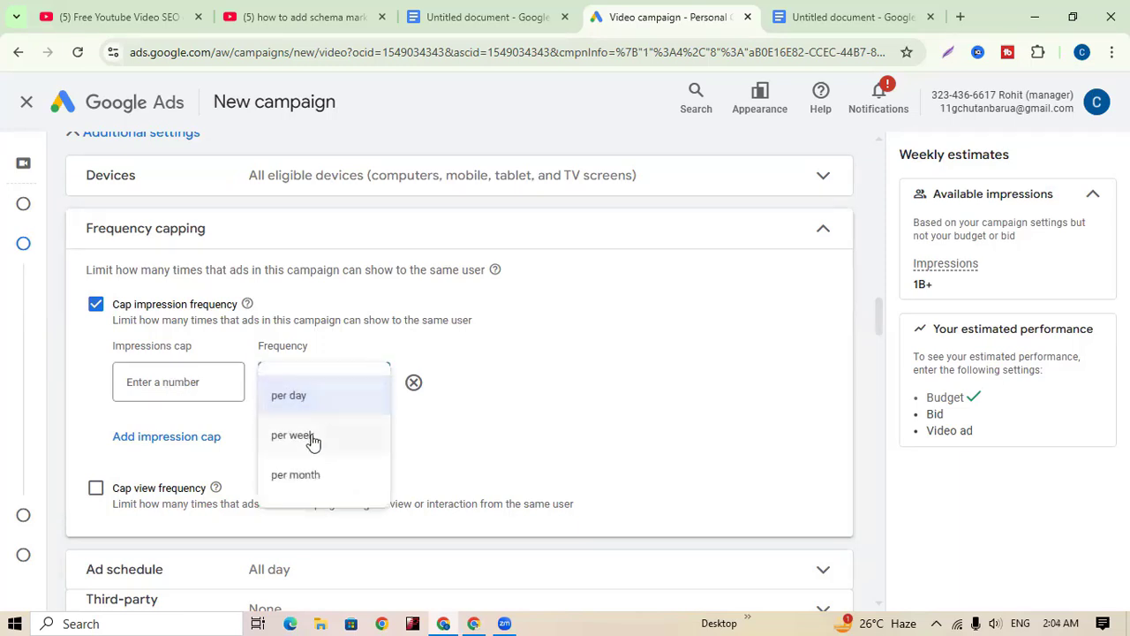
left_click(312, 442)
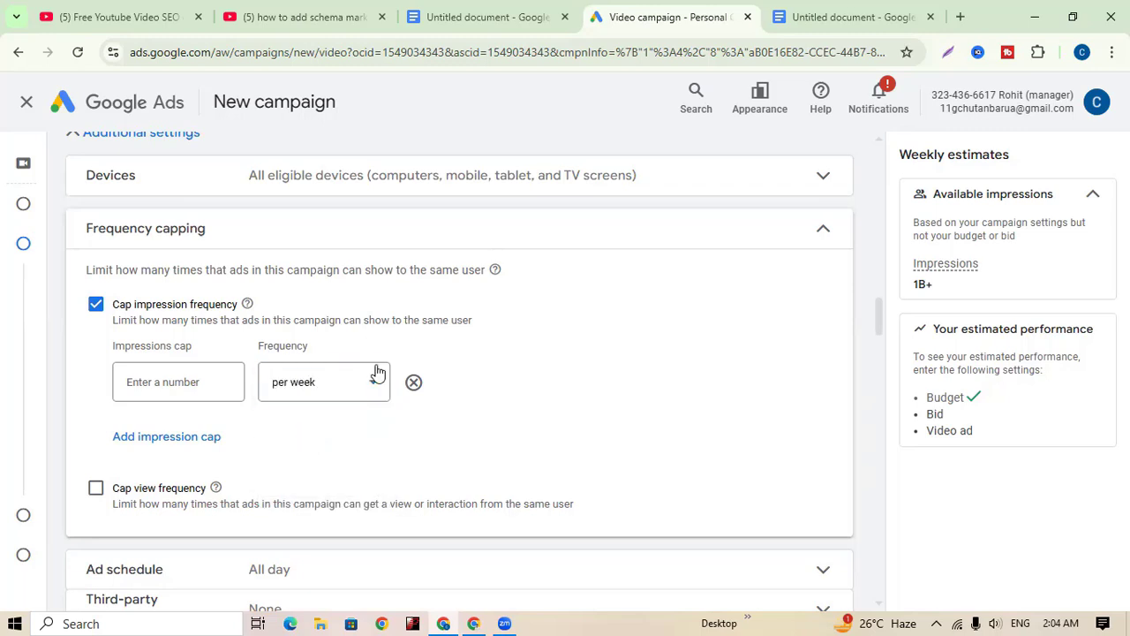
left_click(164, 389)
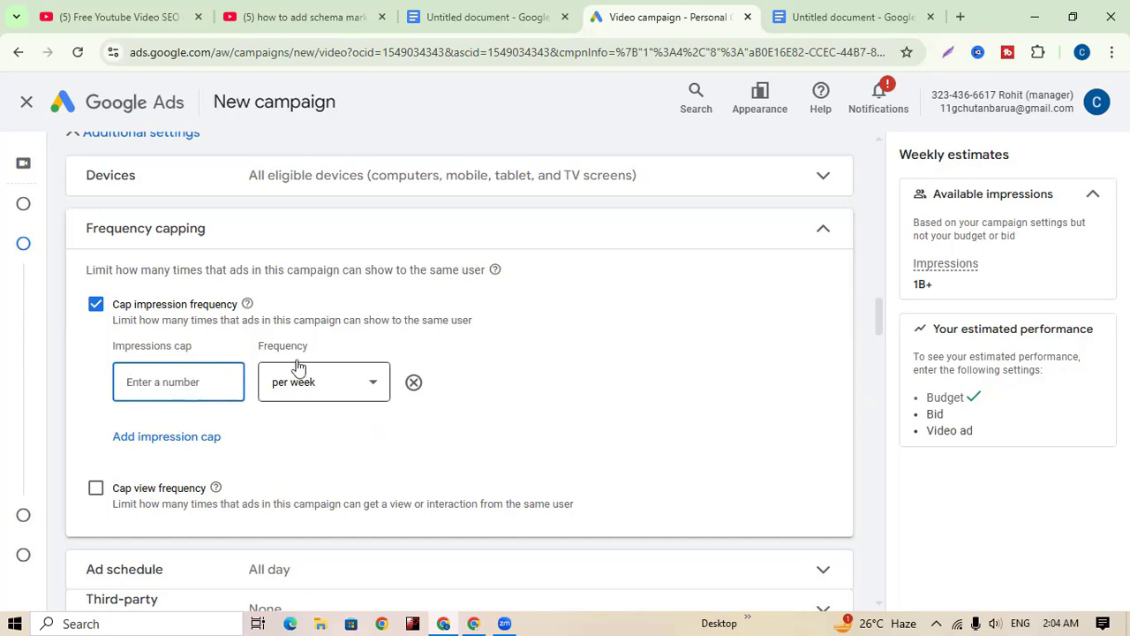
left_click(375, 392)
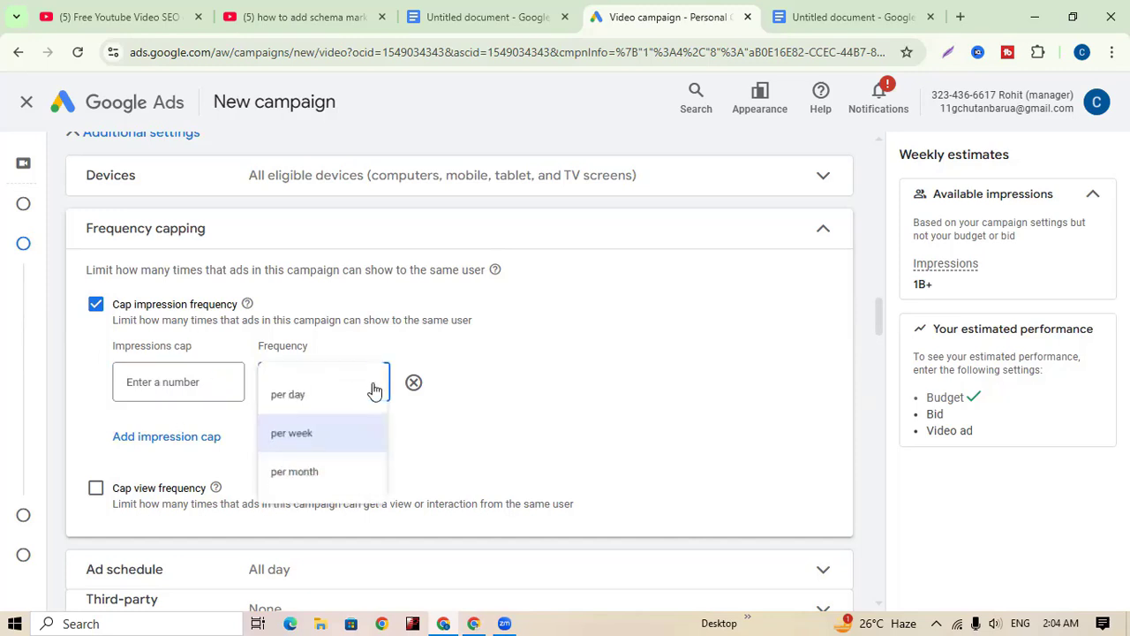
left_click(302, 396)
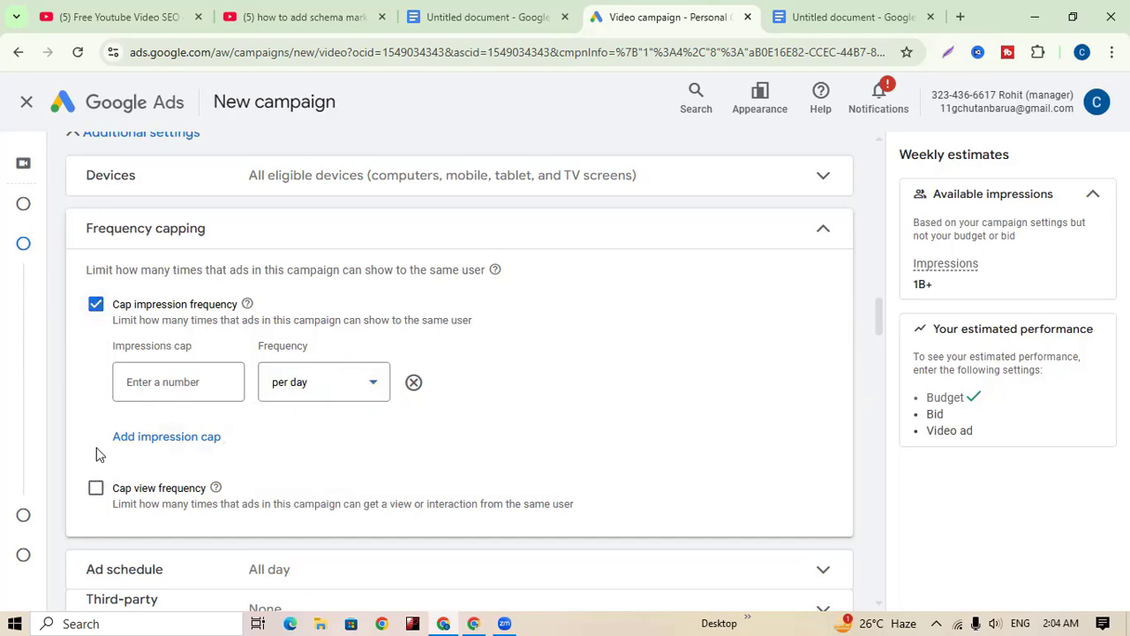
left_click(95, 305)
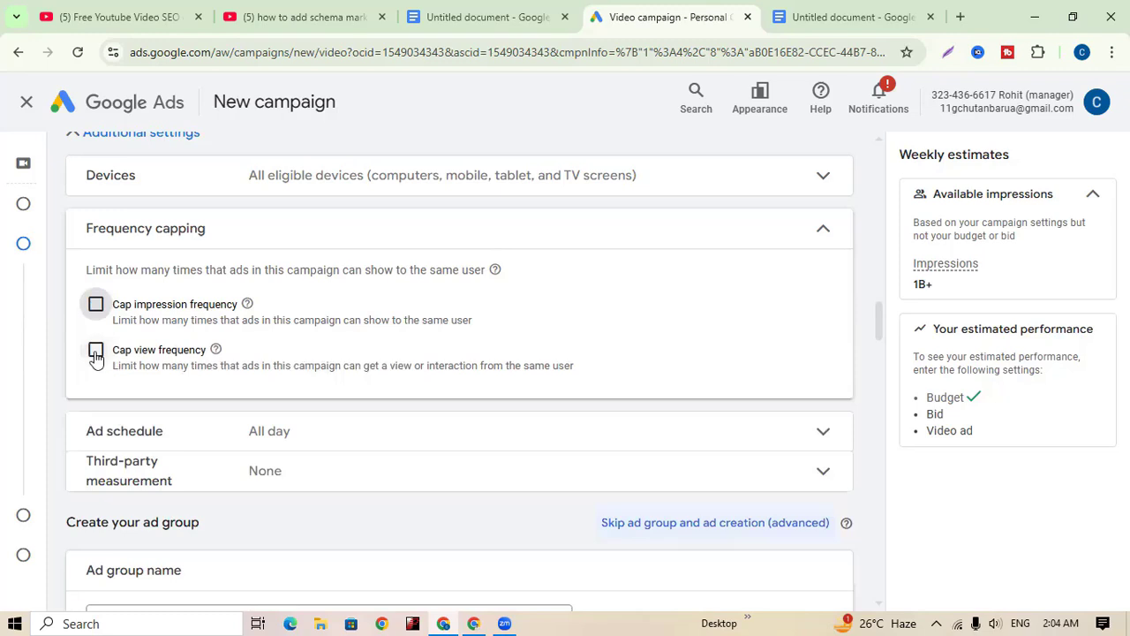
- Enable the view frequency cap to check its frequency options, turn it off again, and close the frequency capping settings
left_click(95, 350)
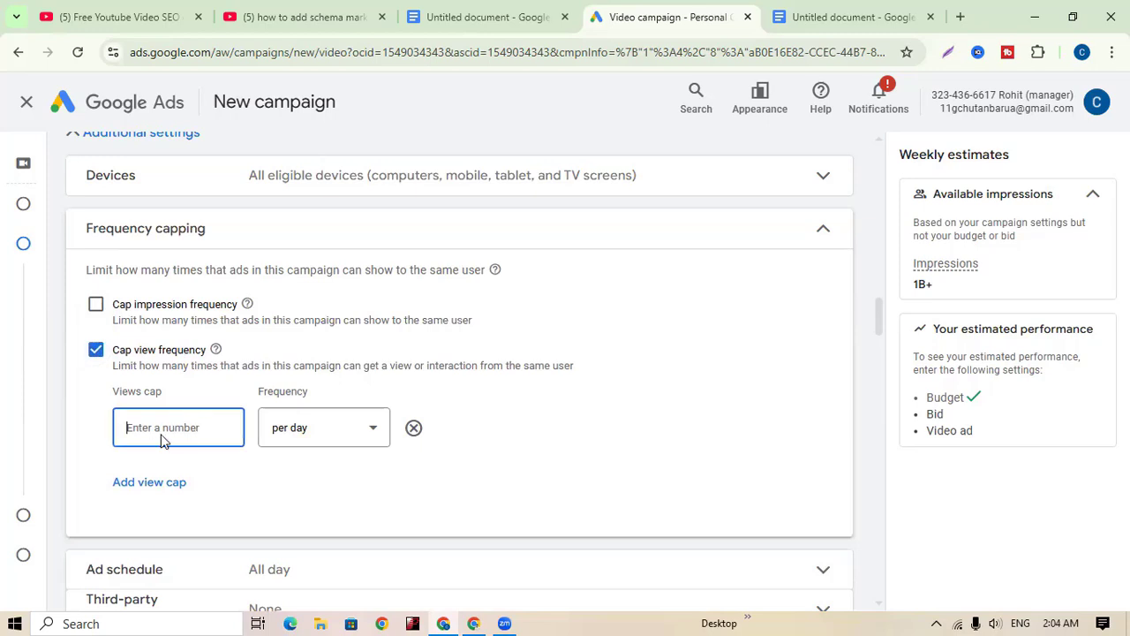
left_click(369, 431)
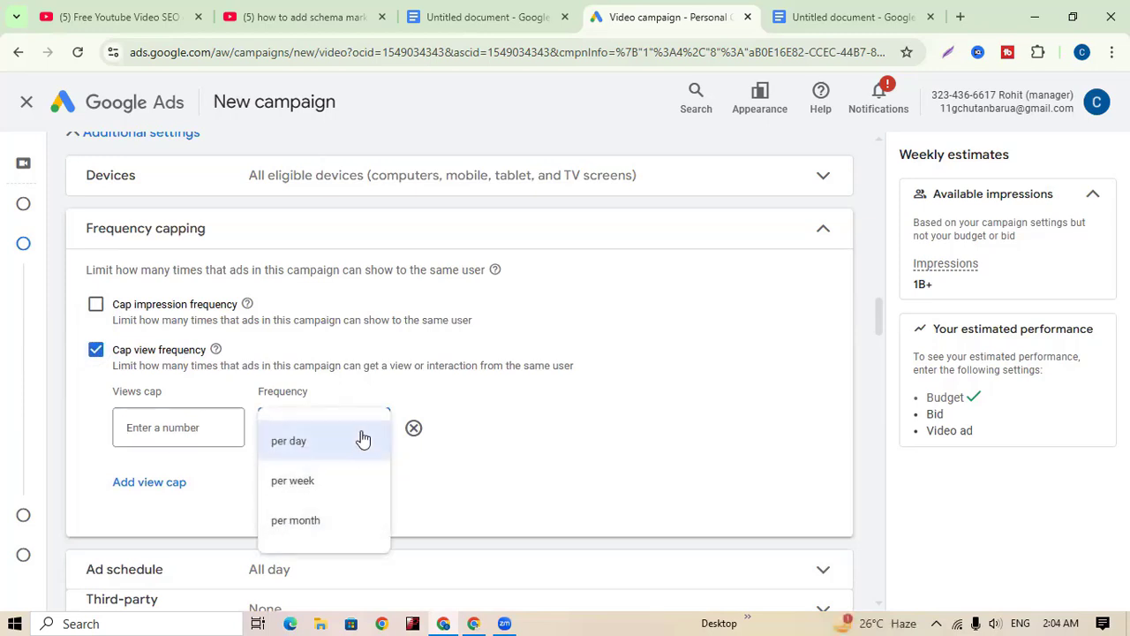
left_click(212, 429)
left_click(96, 350)
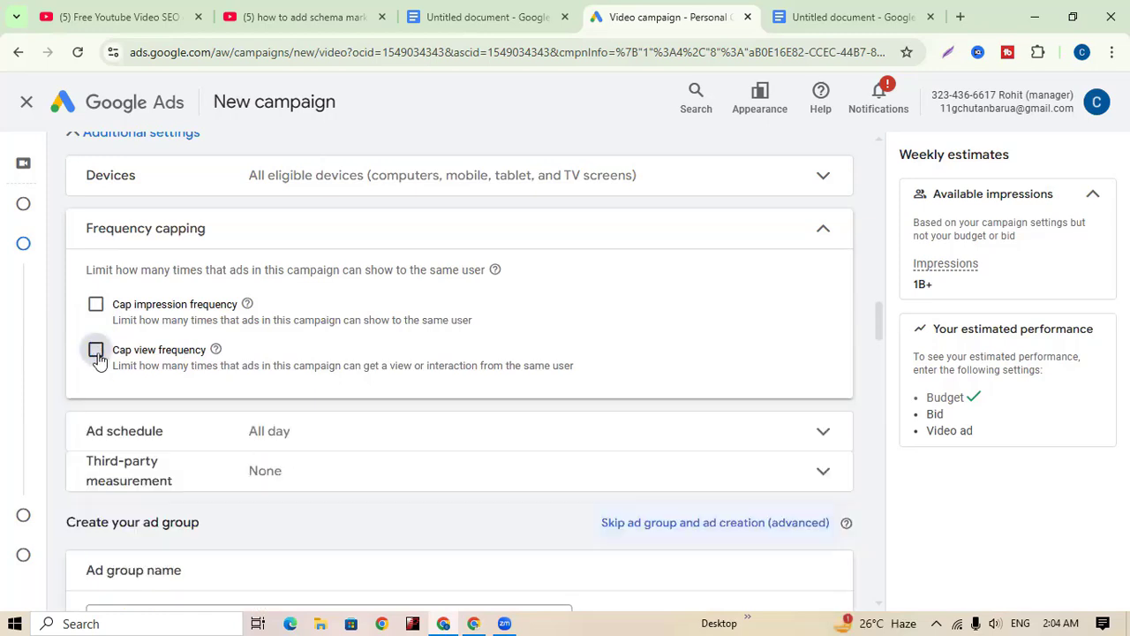
left_click(823, 235)
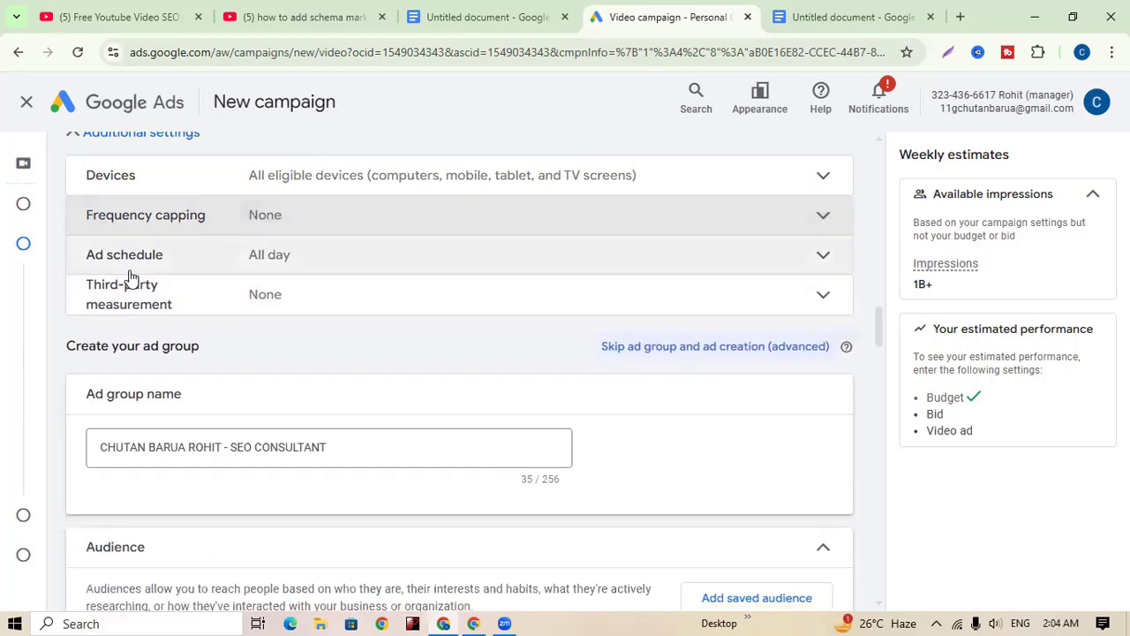
- Examine the campaign's ad schedule days and hours, and close the ad schedule settings
left_click(824, 258)
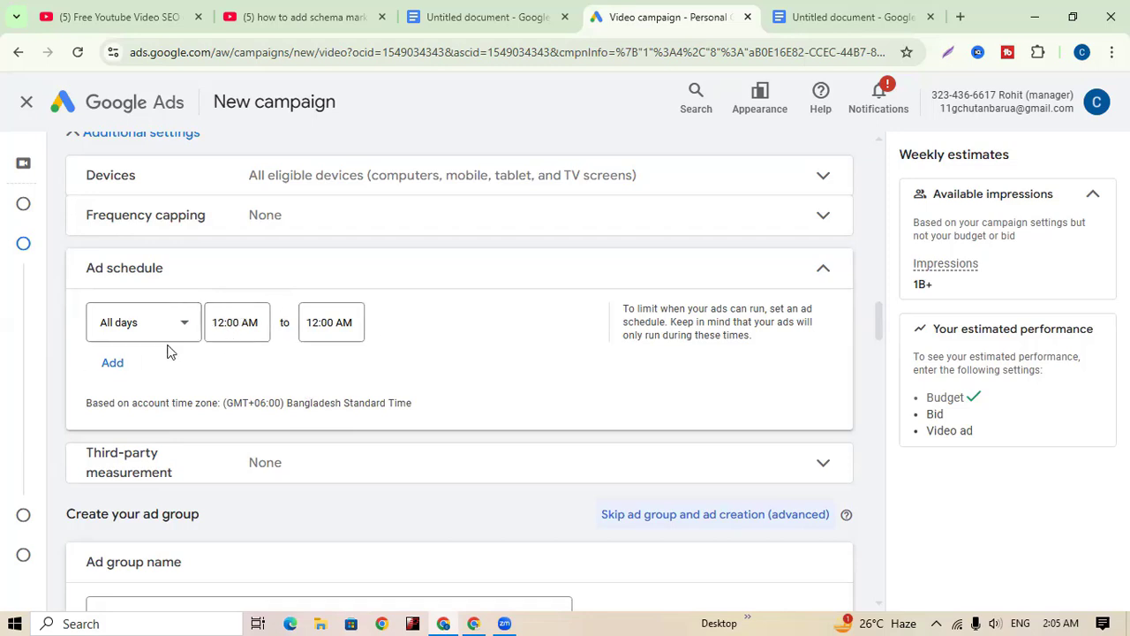
left_click(824, 275)
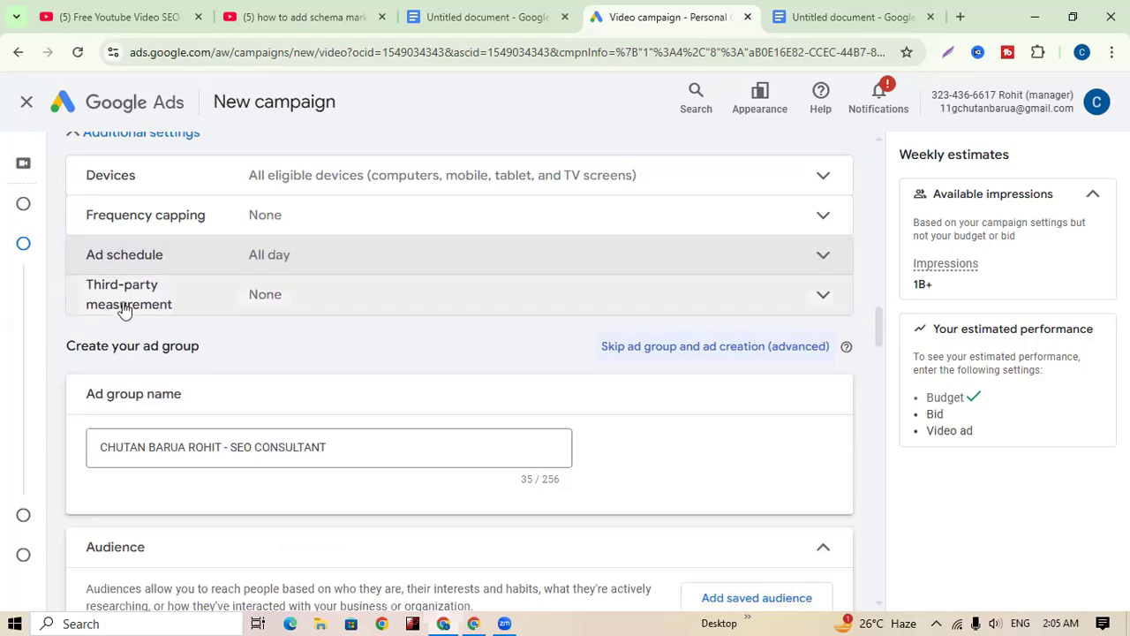
- Check the campaign's third-party measurement settings, close them, and collapse the additional settings
left_click(820, 295)
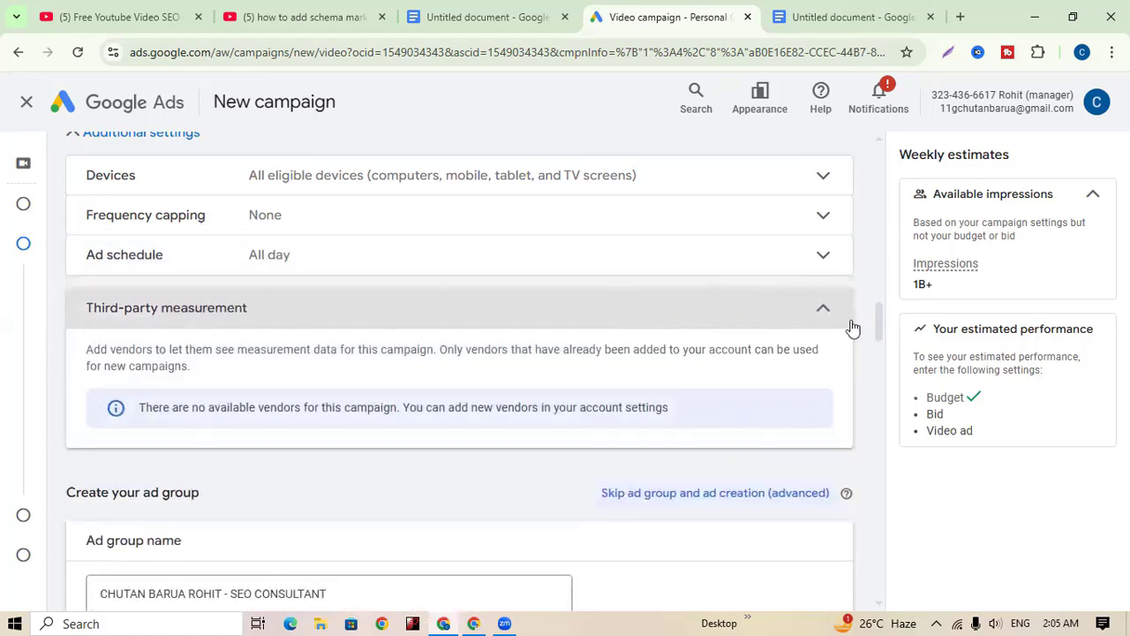
left_click(824, 313)
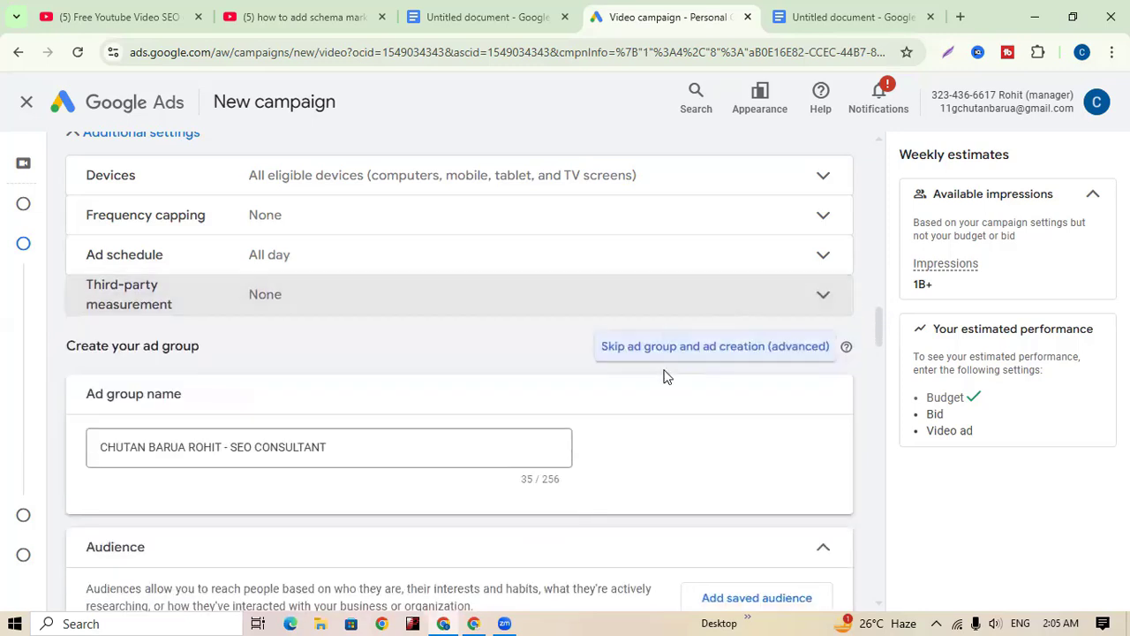
scroll(600, 280, "up", 1)
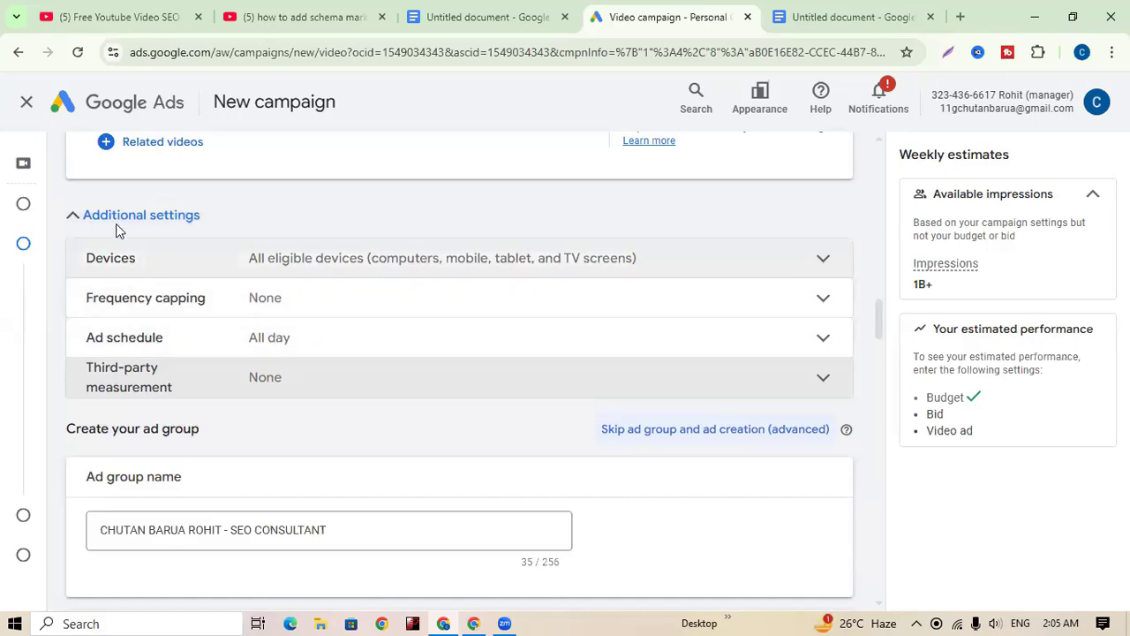
left_click(74, 223)
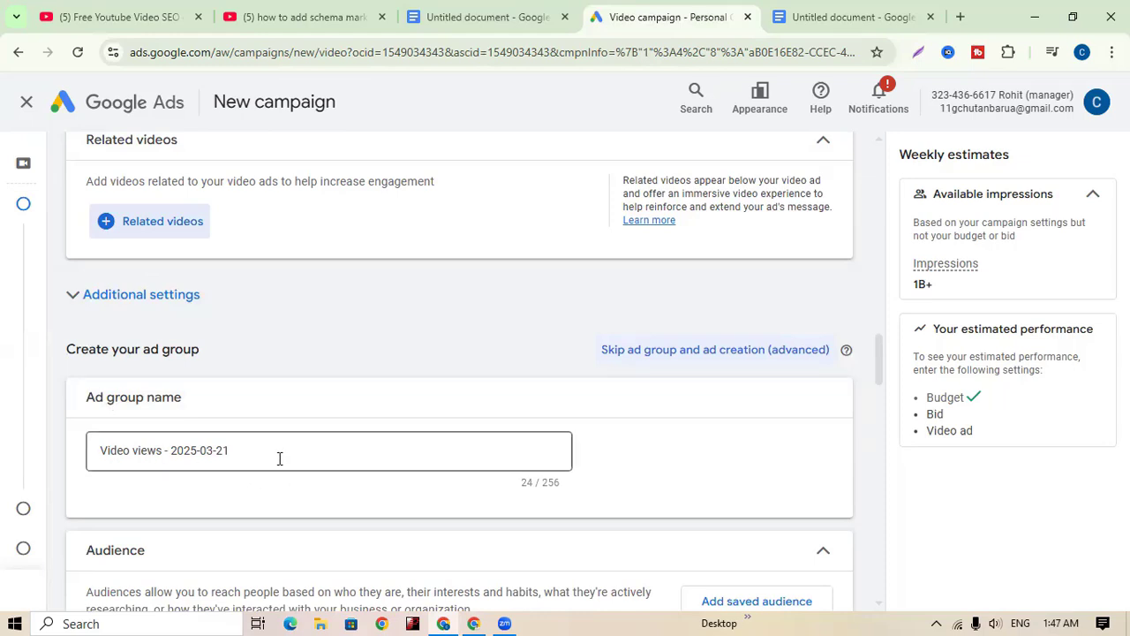
- Copy the campaign name and use it to replace the default ad group name
scroll(313, 429, "up", 15)
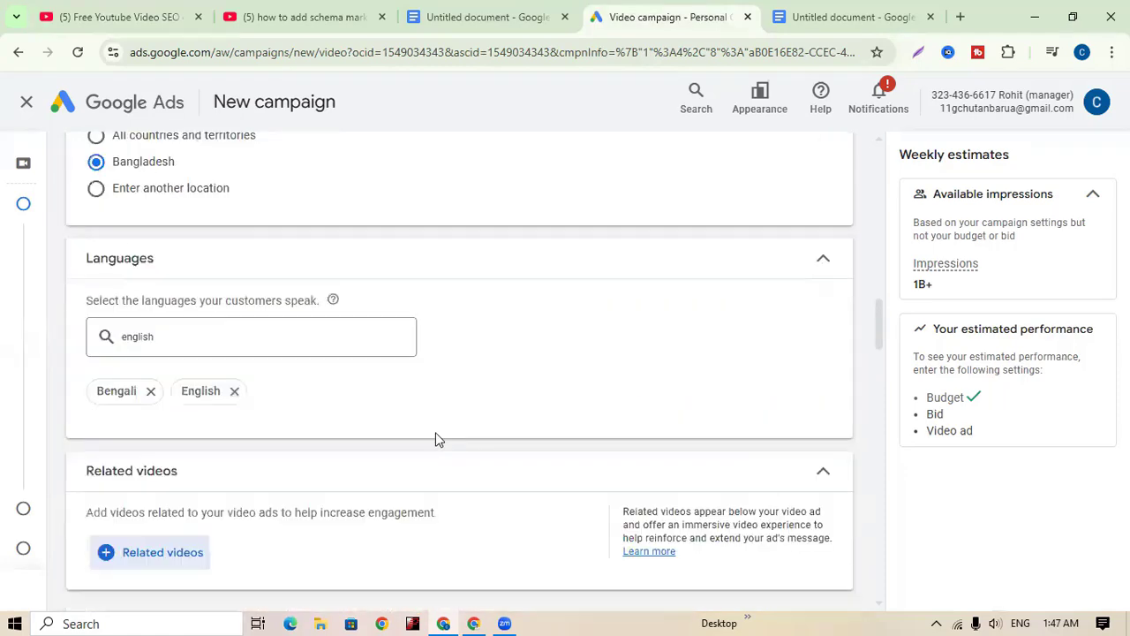
scroll(340, 363, "up", 3)
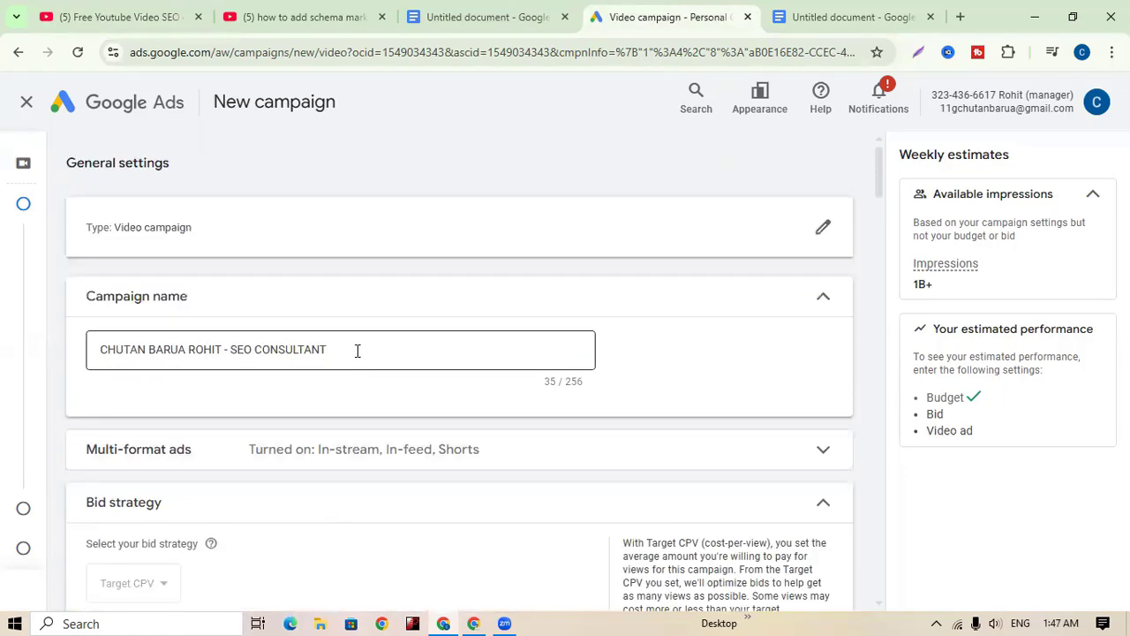
left_click_drag(358, 350, 80, 346)
key("ctrl+c")
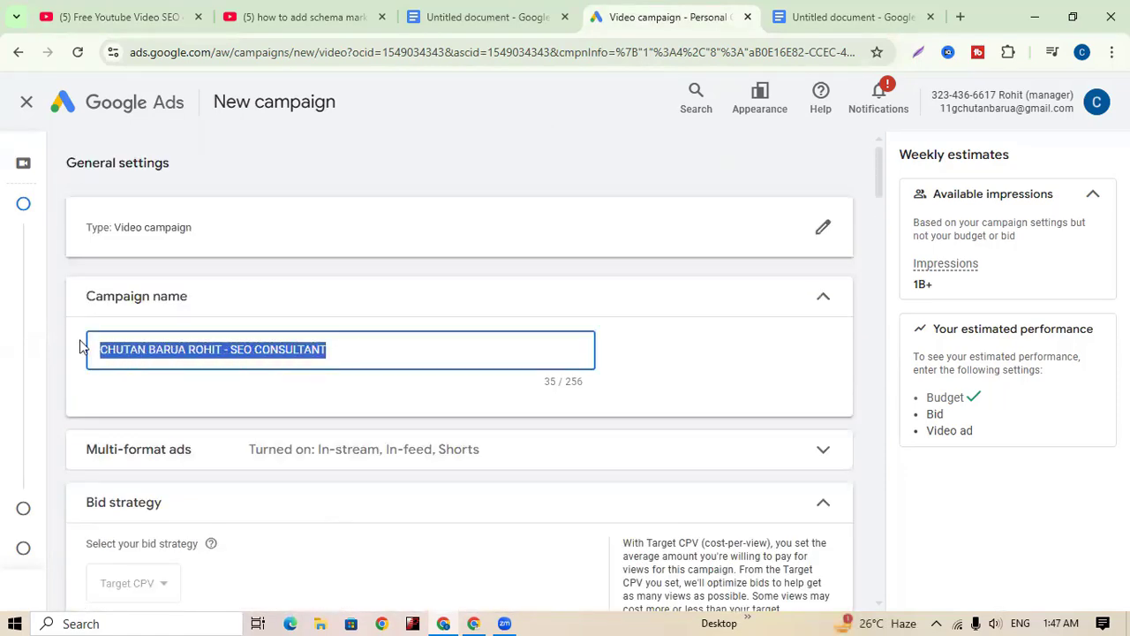
scroll(381, 385, "down", 15)
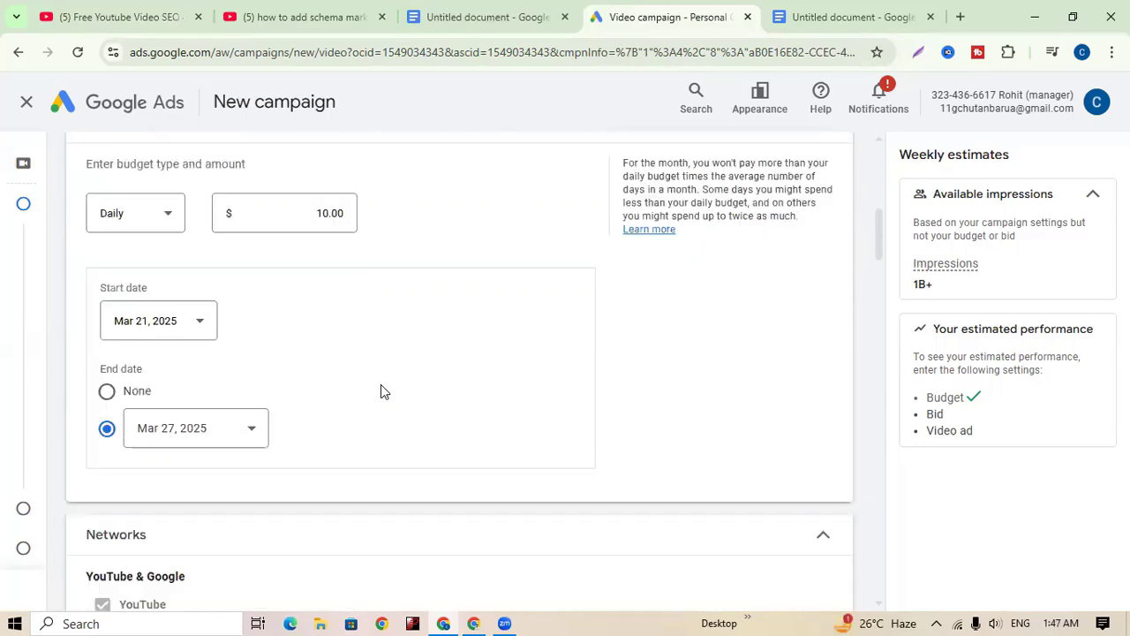
scroll(342, 403, "up", 1)
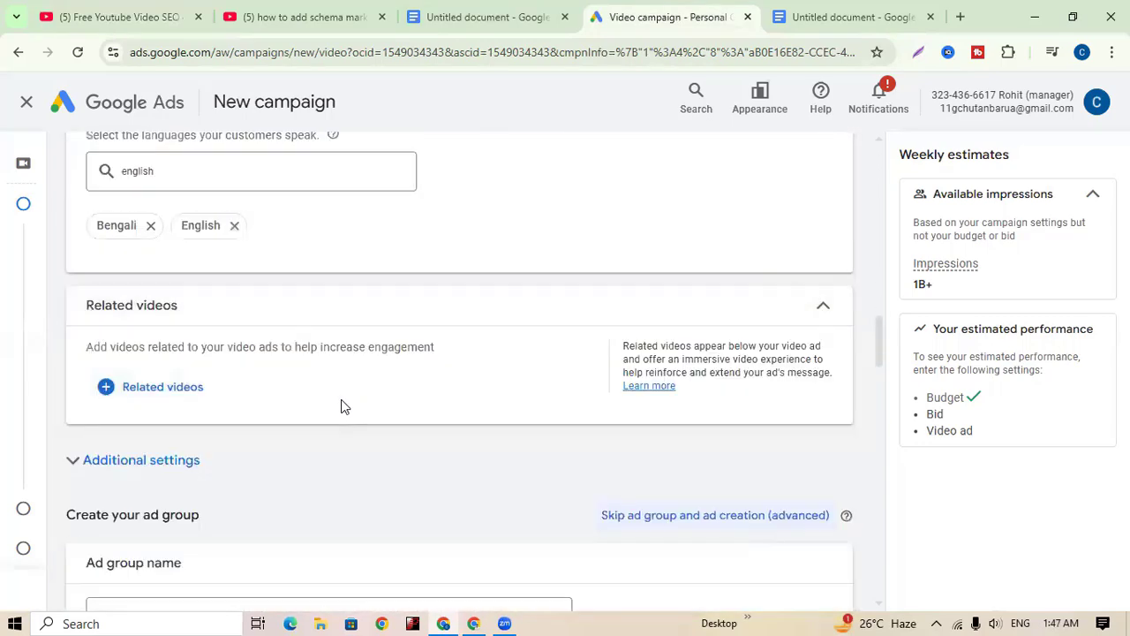
scroll(342, 404, "down", 4)
left_click_drag(244, 282, 75, 286)
key("ctrl+v")
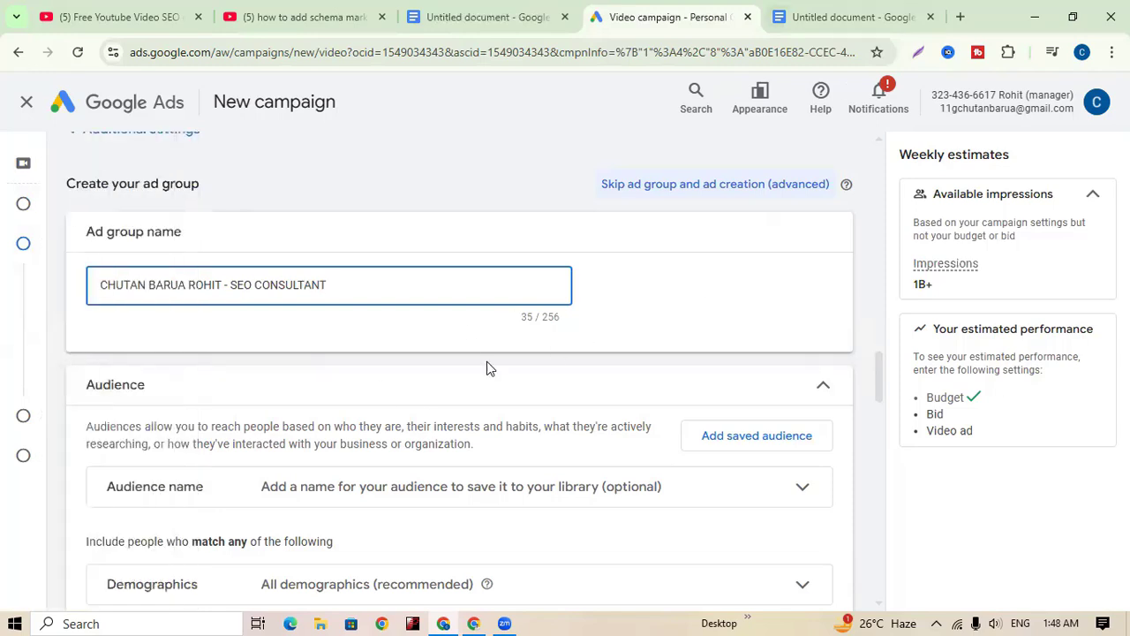
- Expand the ad group's optional audience name setting and examine it along with the audience options below
scroll(741, 389, "down", 1)
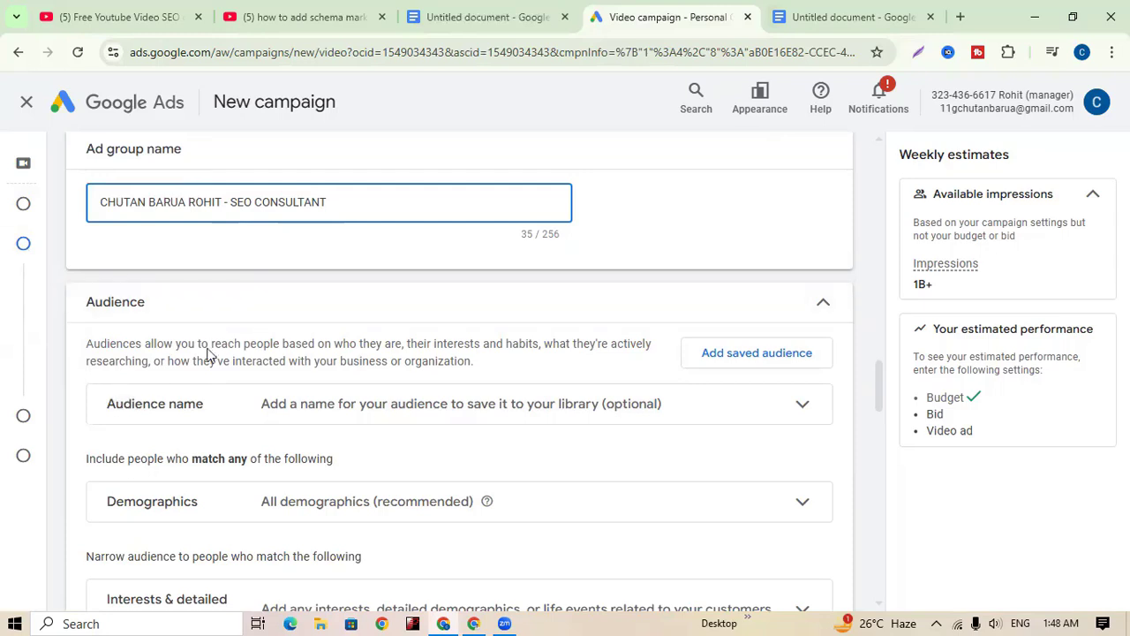
scroll(300, 406, "down", 1)
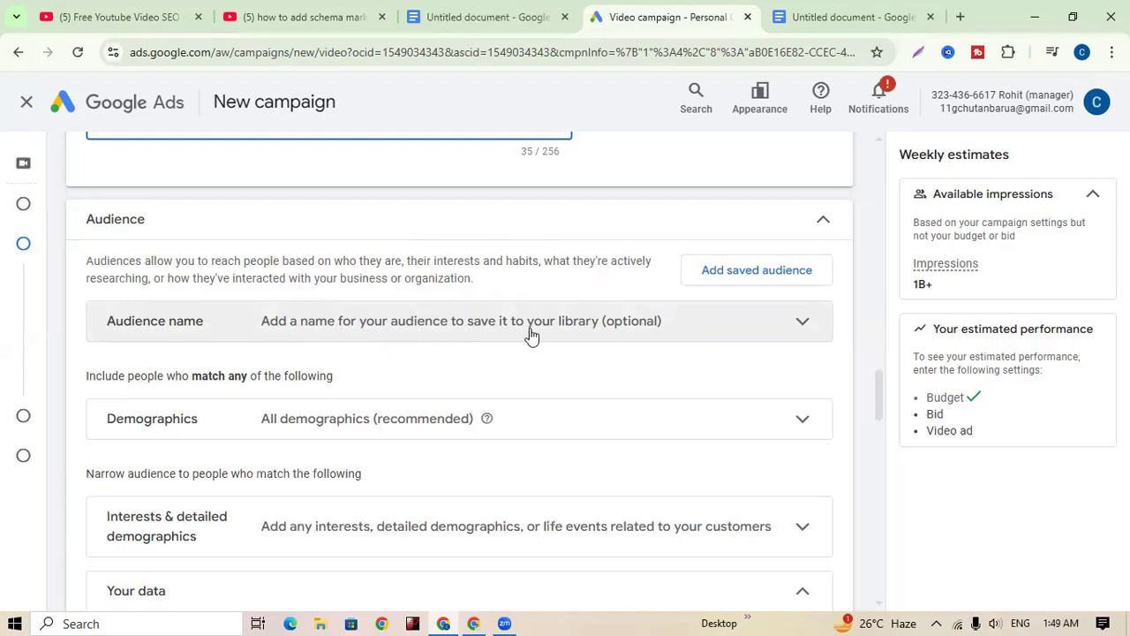
left_click(805, 320)
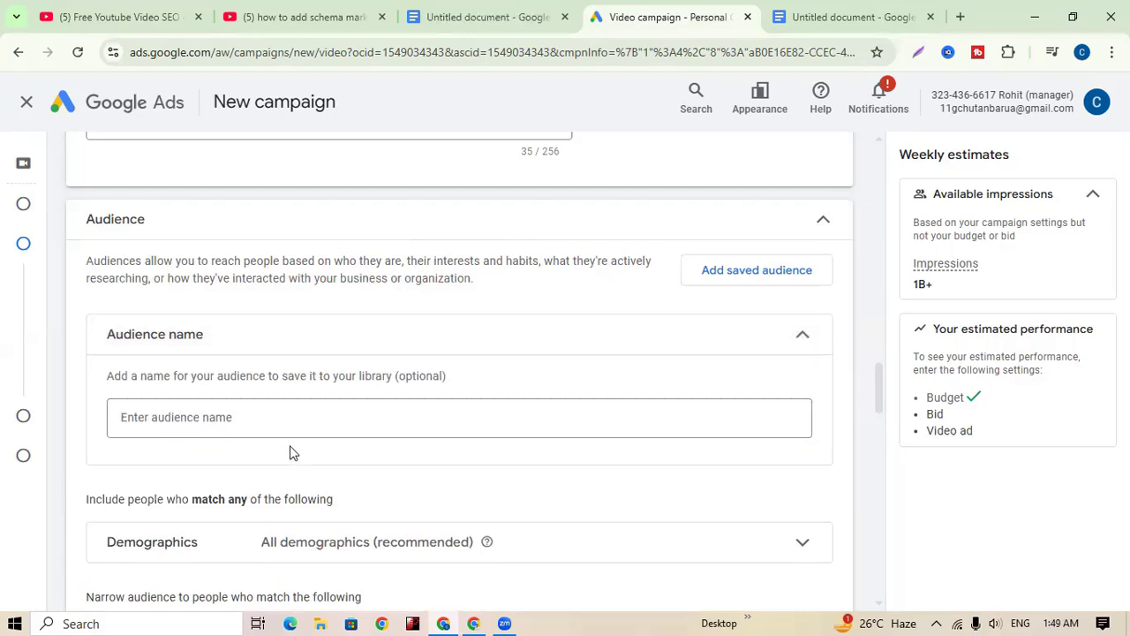
scroll(272, 441, "down", 1)
left_click(246, 339)
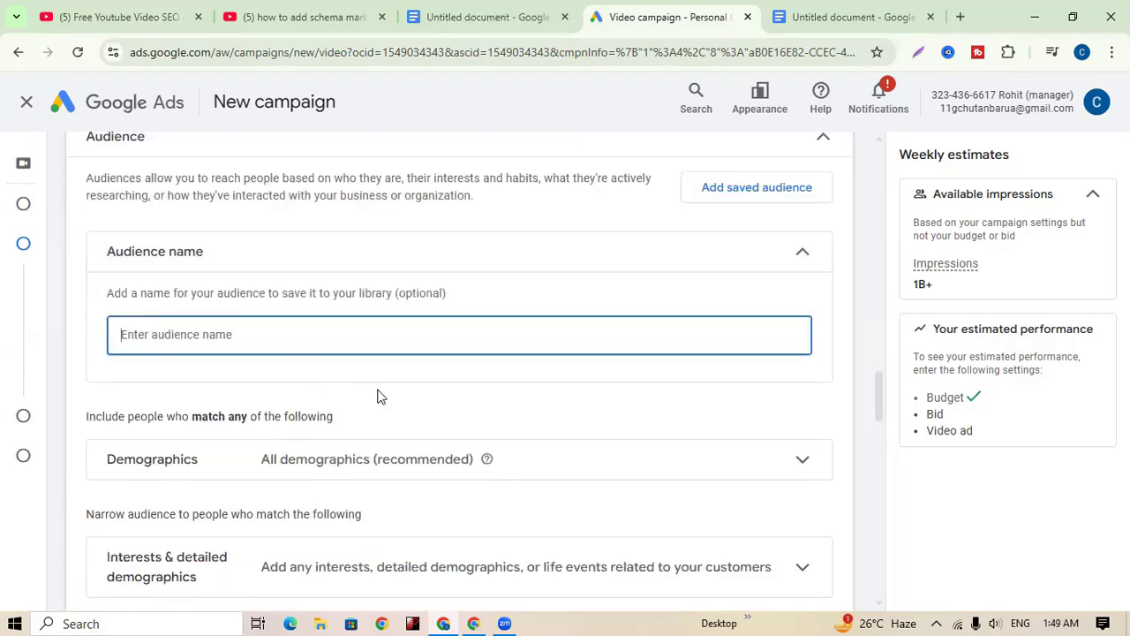
scroll(378, 397, "down", 1)
scroll(328, 261, "up", 1)
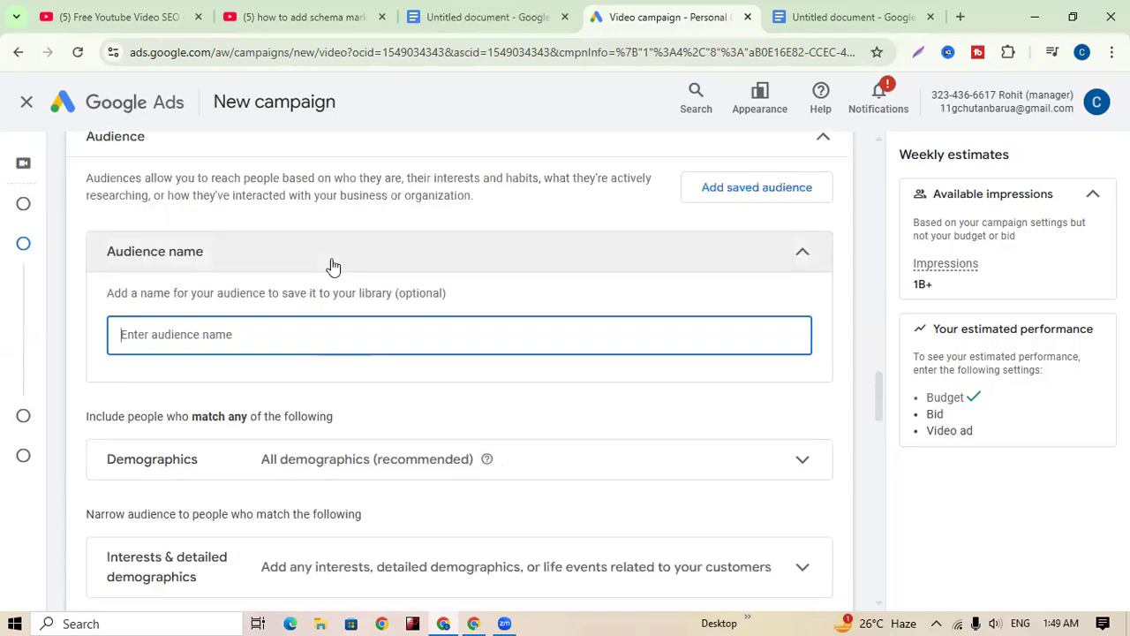
scroll(156, 382, "down", 2)
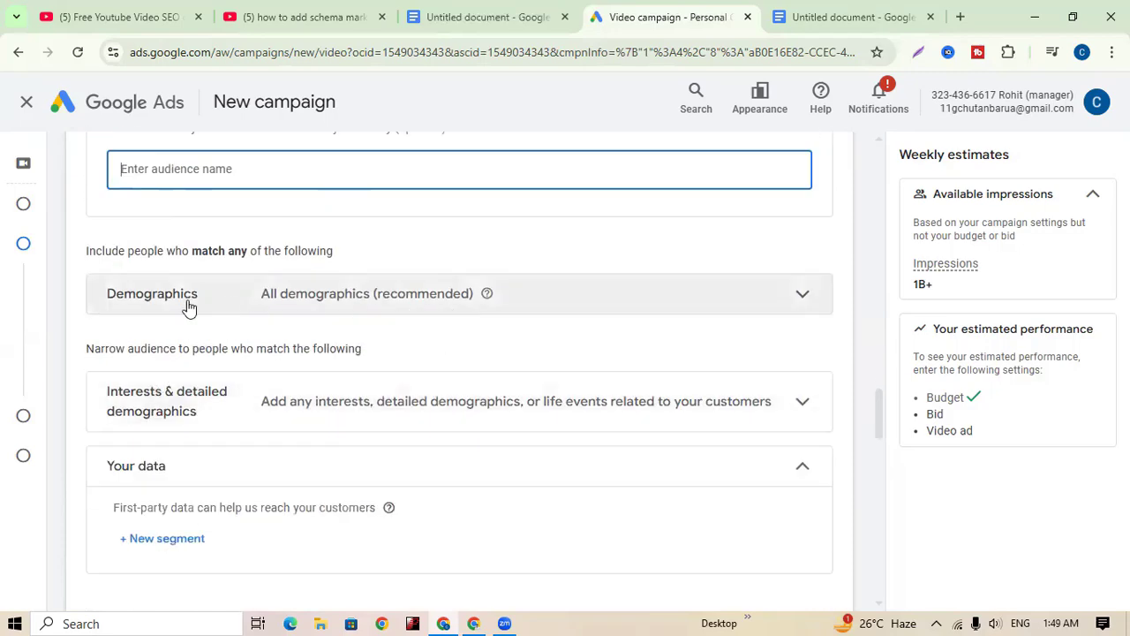
scroll(360, 309, "up", 2)
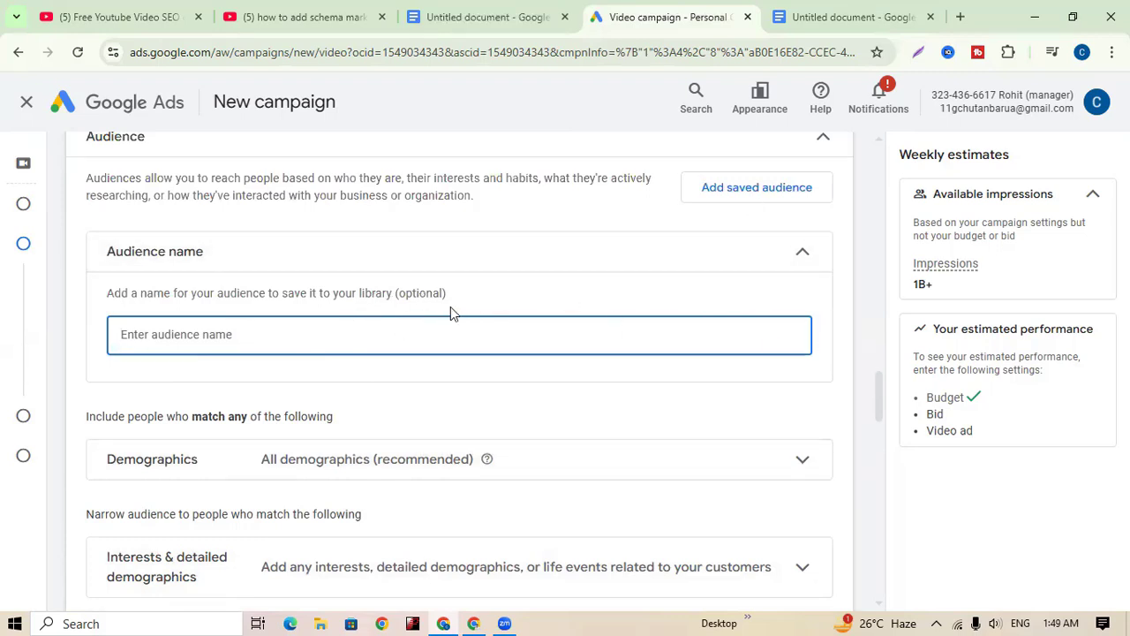
- Expand the audience's Demographics settings and examine the gender and age options
scroll(616, 341, "down", 1)
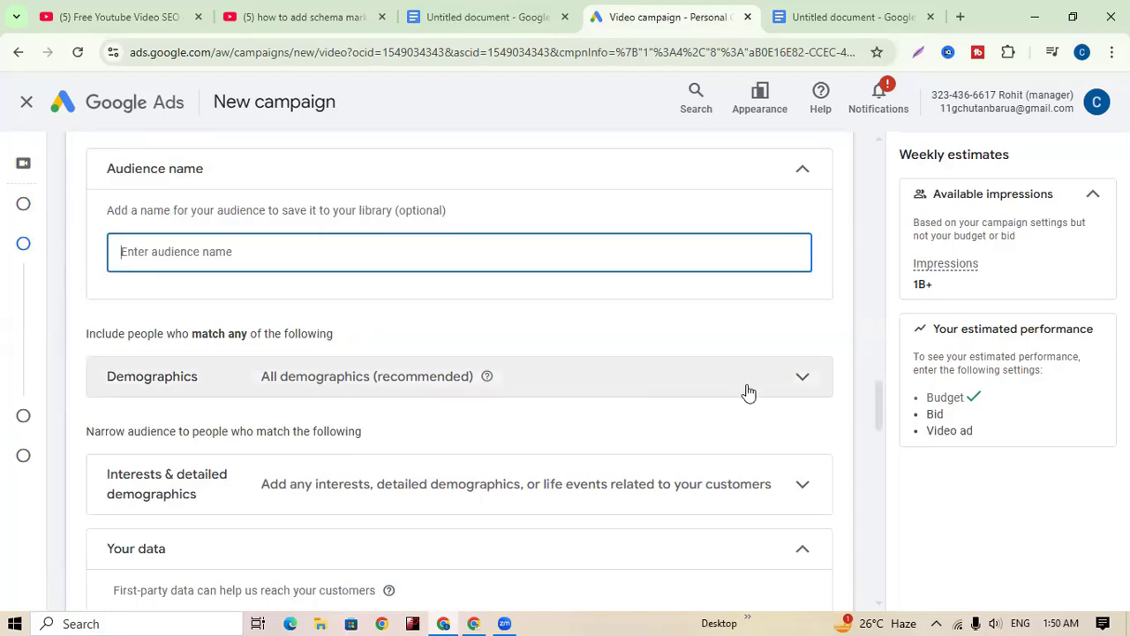
left_click(804, 386)
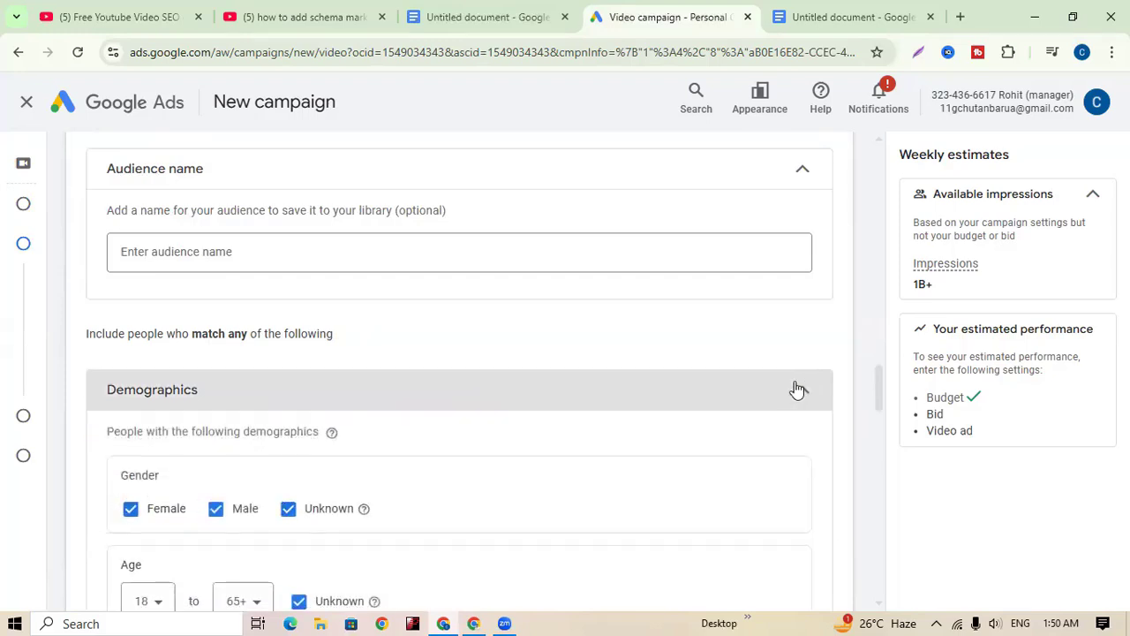
scroll(774, 356, "down", 1)
scroll(768, 353, "down", 1)
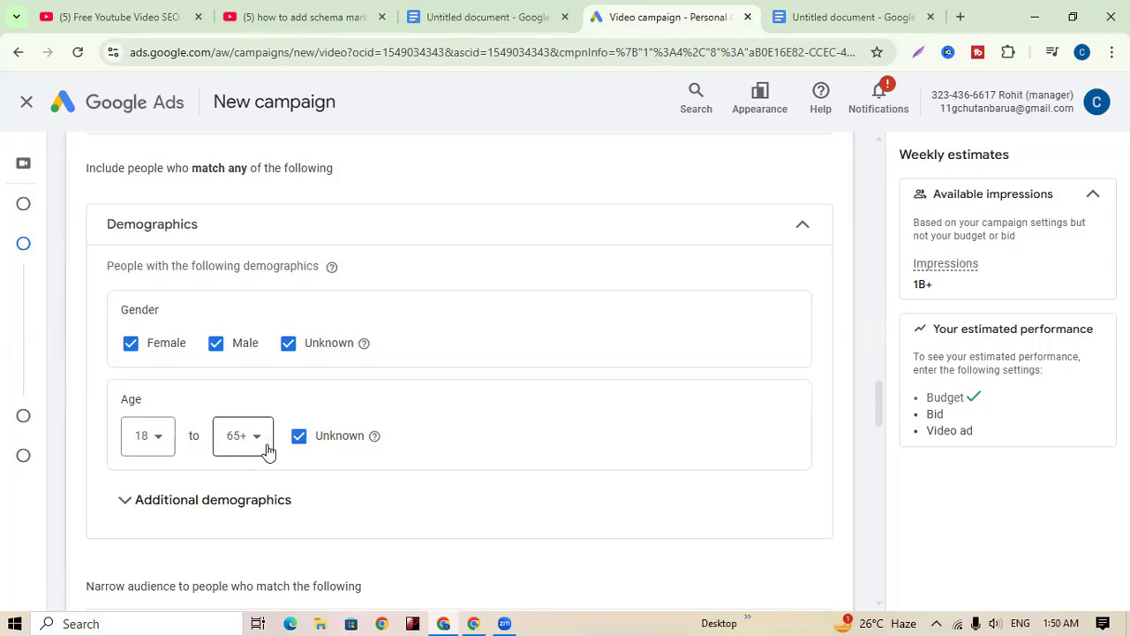
- Switch to the YouTube channel's videos page in the other browser window and open its video management list in YouTube Studio
left_click(474, 620)
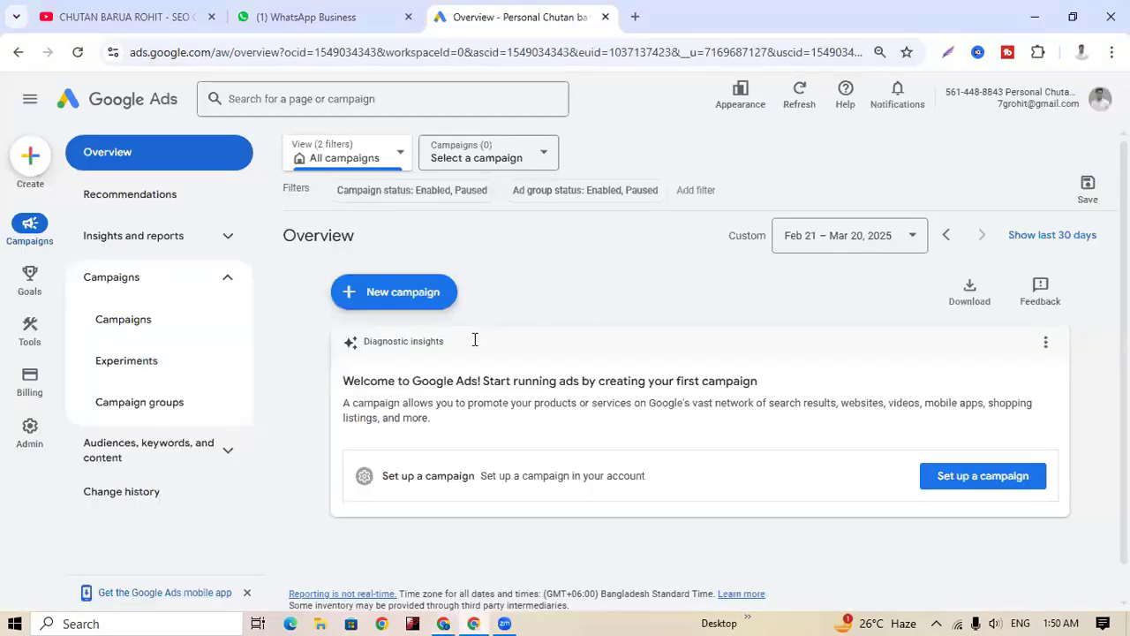
left_click(150, 22)
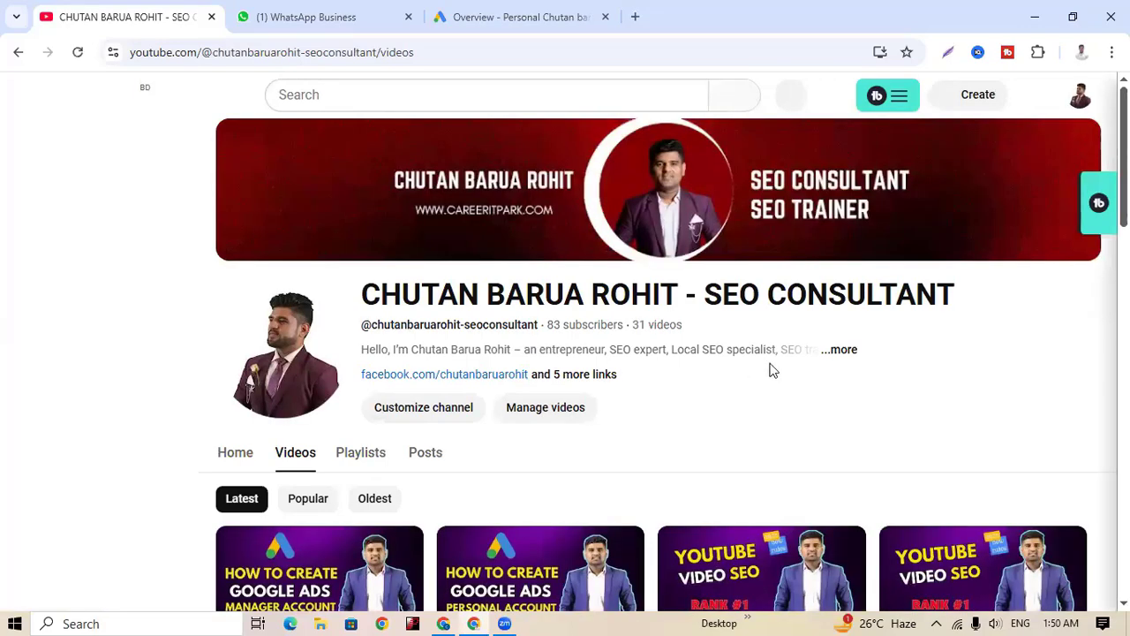
scroll(808, 396, "down", 1)
scroll(631, 368, "down", 1)
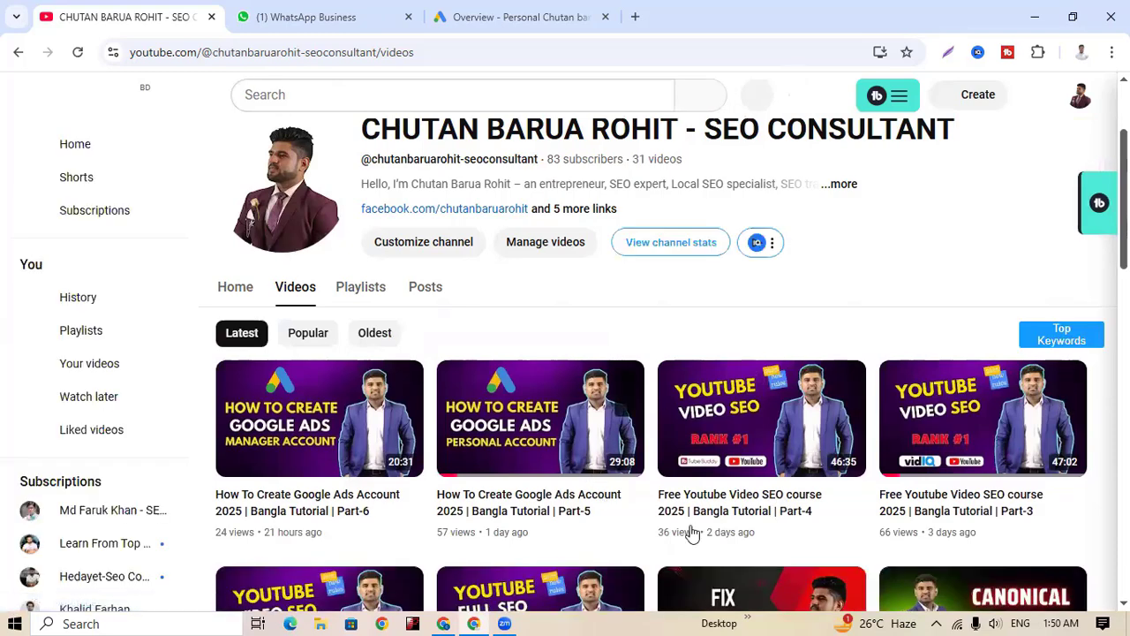
scroll(806, 499, "down", 1)
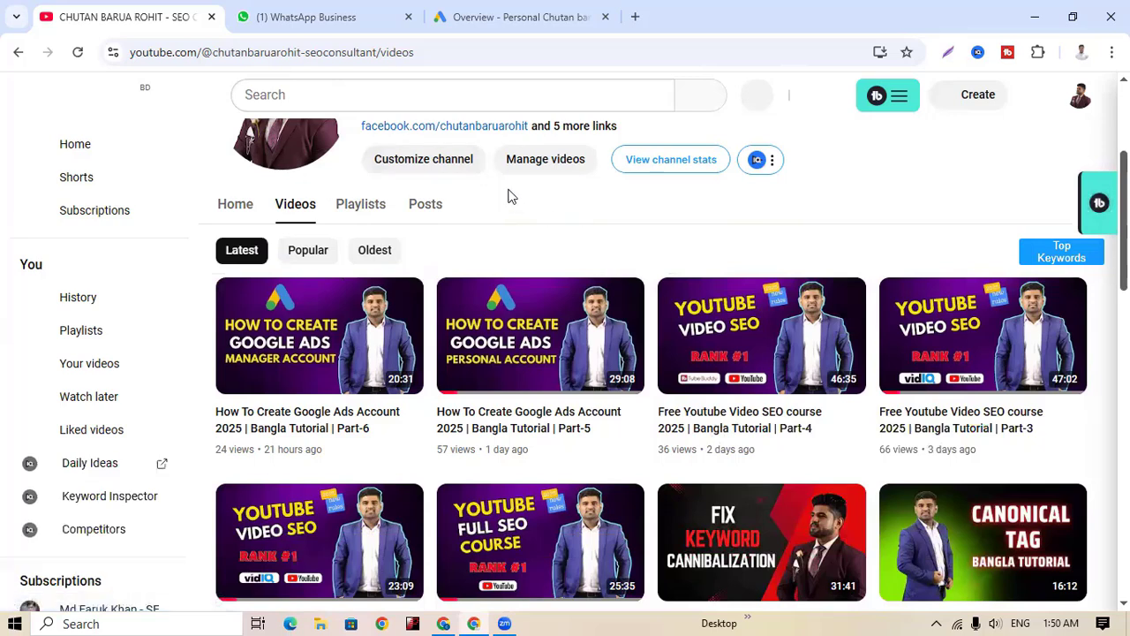
left_click(536, 165)
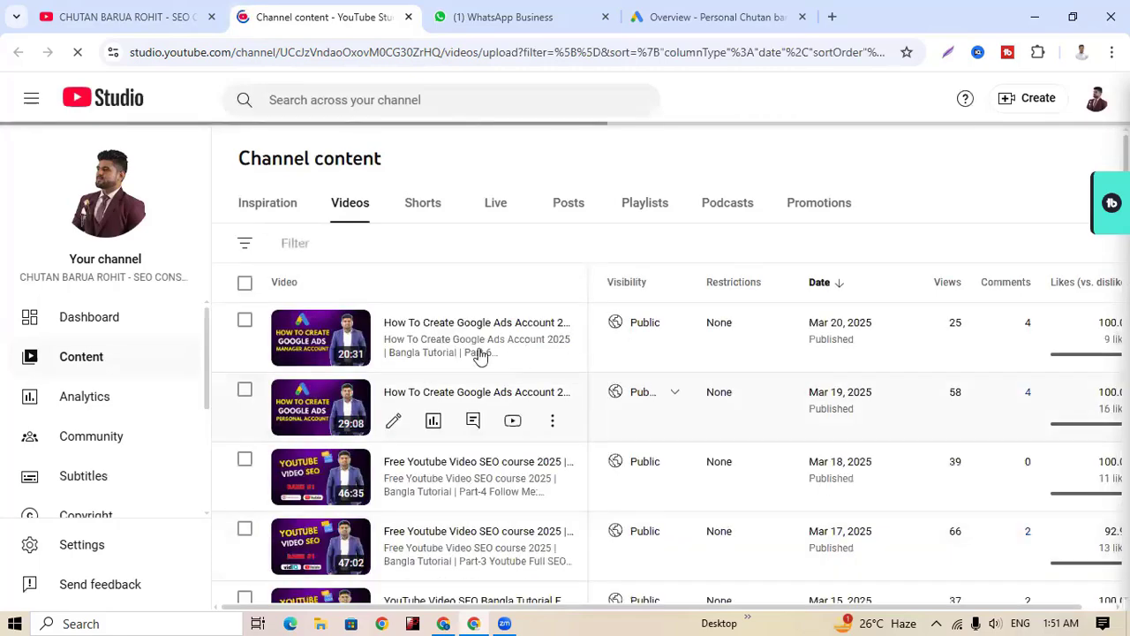
scroll(240, 531, "down", 1)
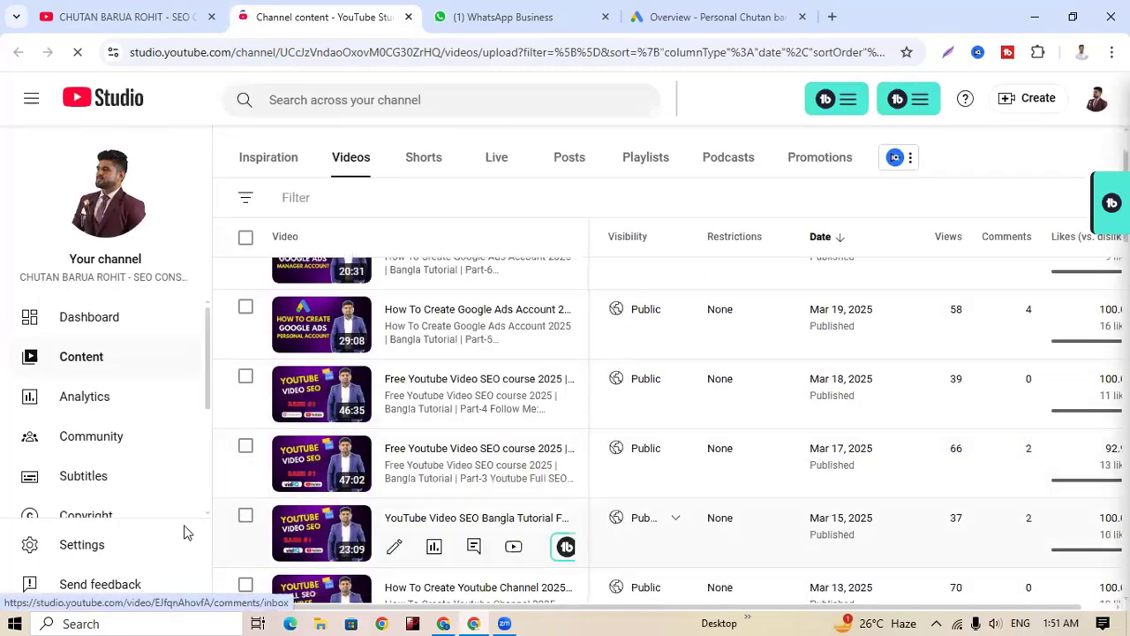
- Open the audience analytics of the Free Youtube Video SEO course 2025 video published on Mar 18, 2025
scroll(481, 484, "down", 3)
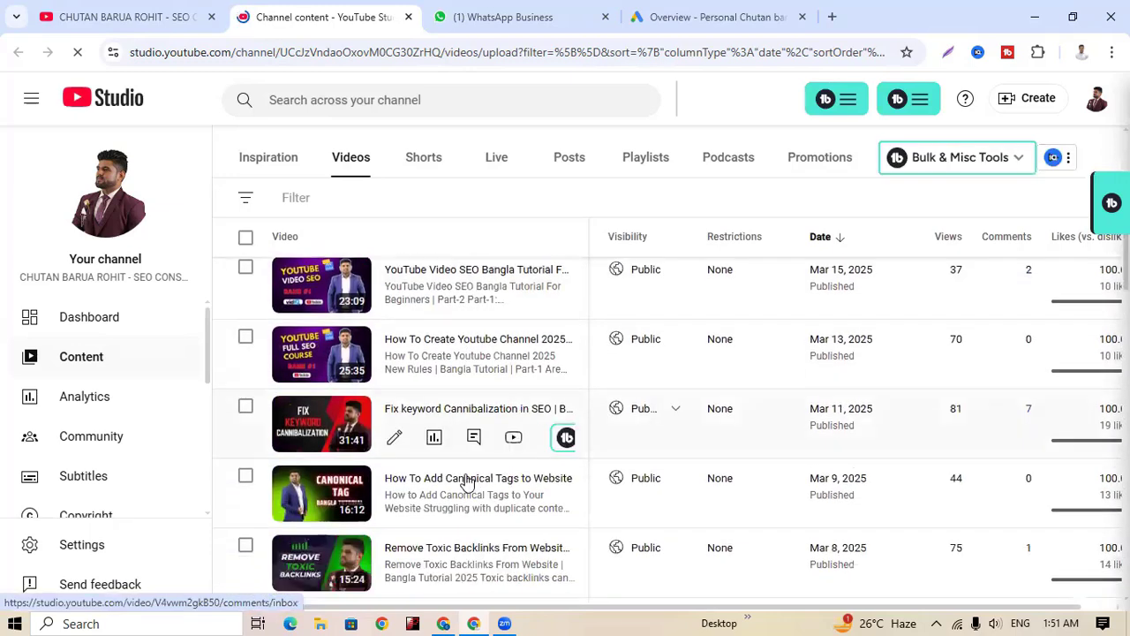
scroll(473, 477, "up", 2)
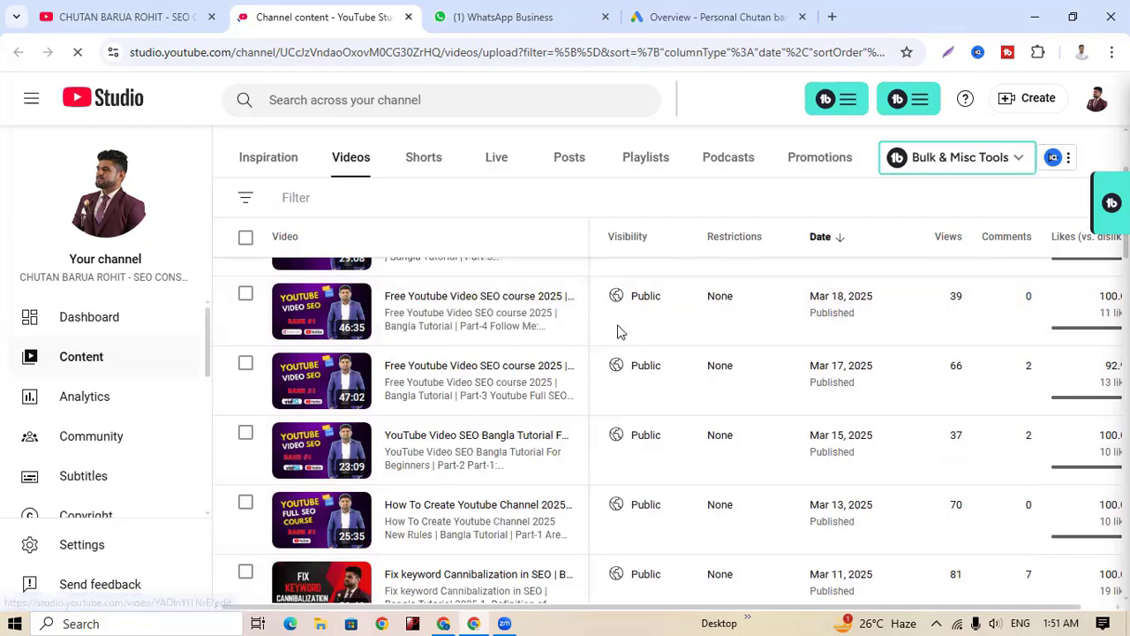
scroll(706, 264, "up", 1)
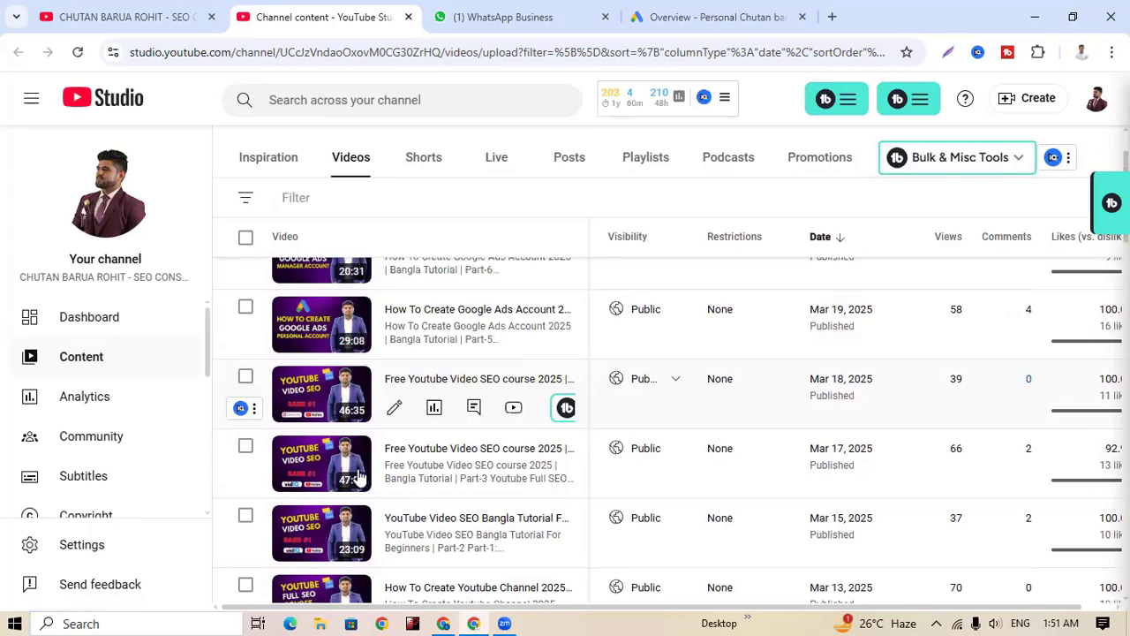
scroll(386, 480, "down", 2)
scroll(421, 478, "up", 2)
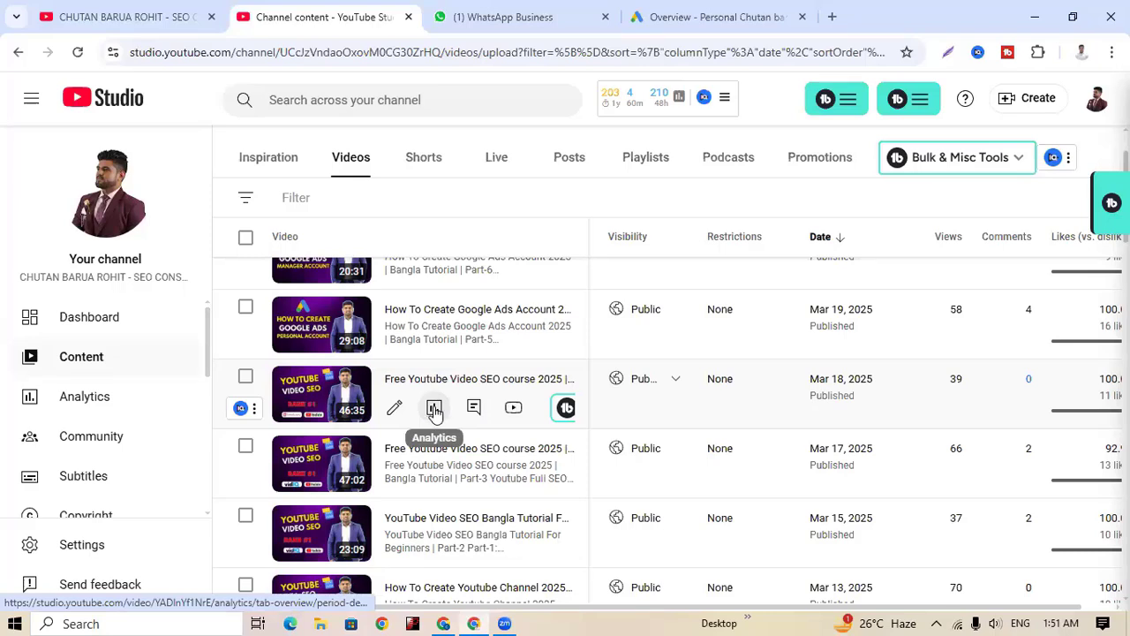
left_click(434, 408)
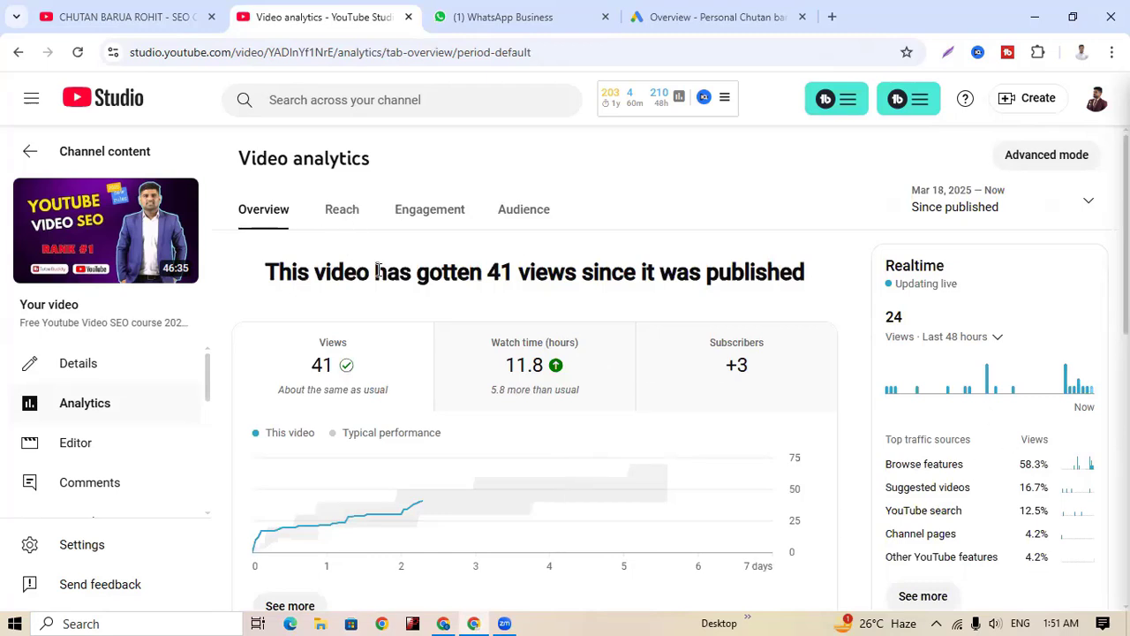
left_click(521, 215)
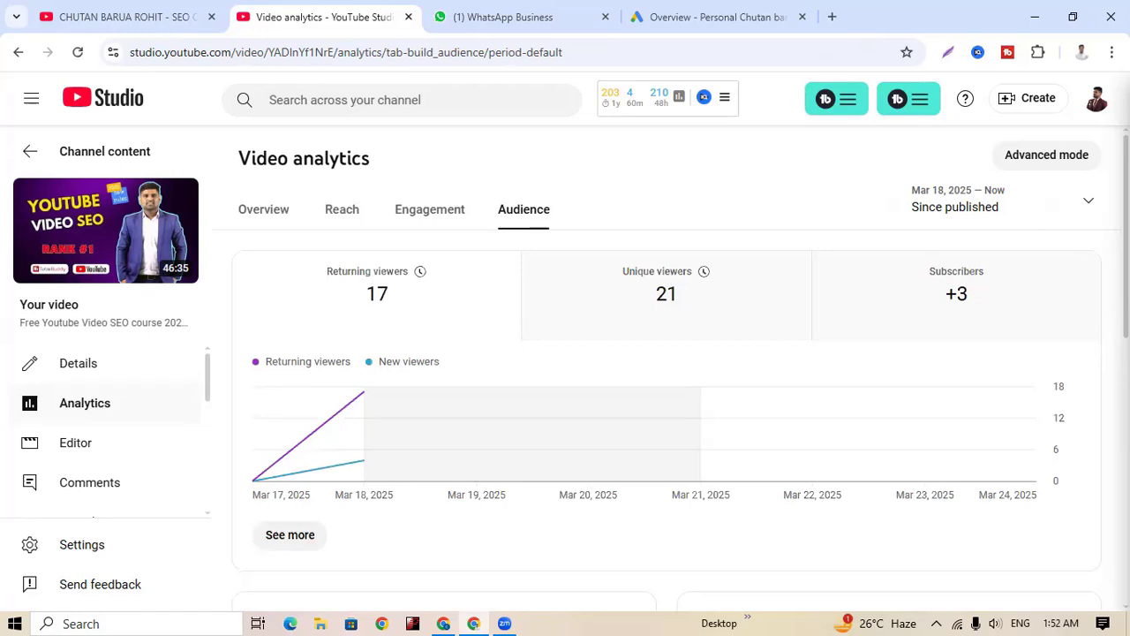
- Examine the video's audience report for device type, watch time from subscribers, top geographies, age and gender, and subtitle languages
scroll(671, 371, "down", 3)
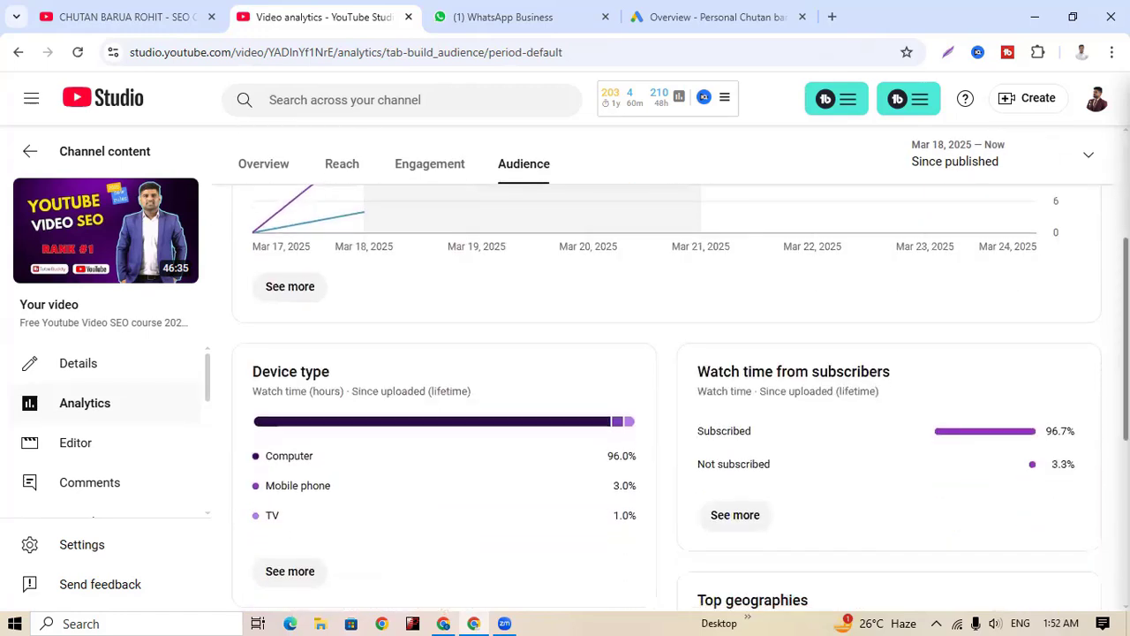
scroll(671, 371, "up", 1)
scroll(671, 371, "down", 1)
scroll(671, 371, "down", 2)
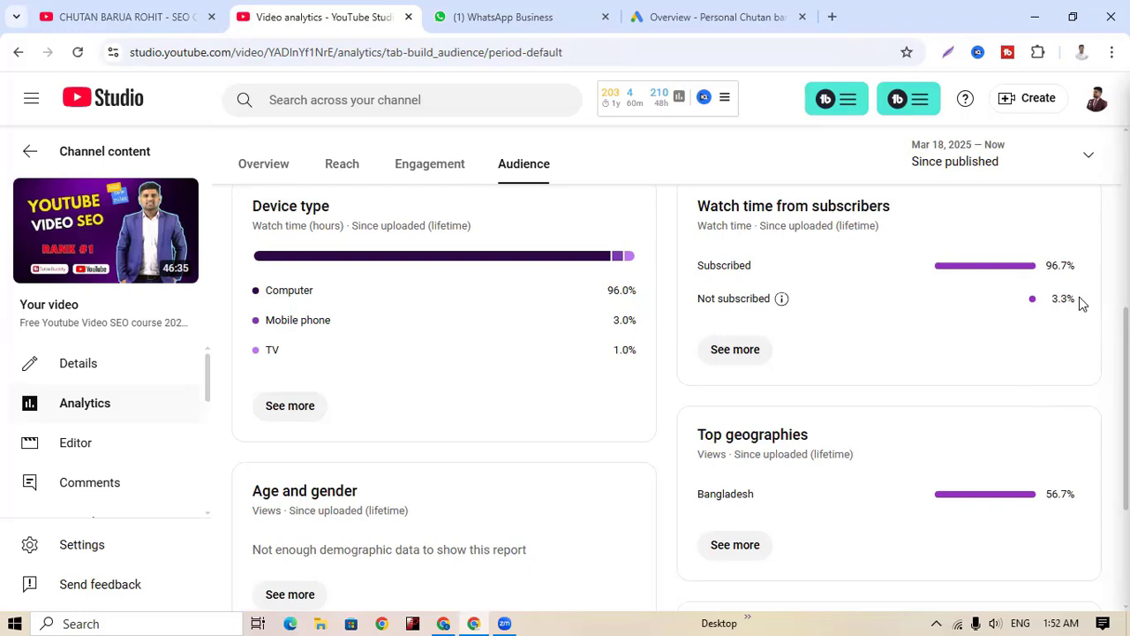
scroll(1084, 354, "down", 1)
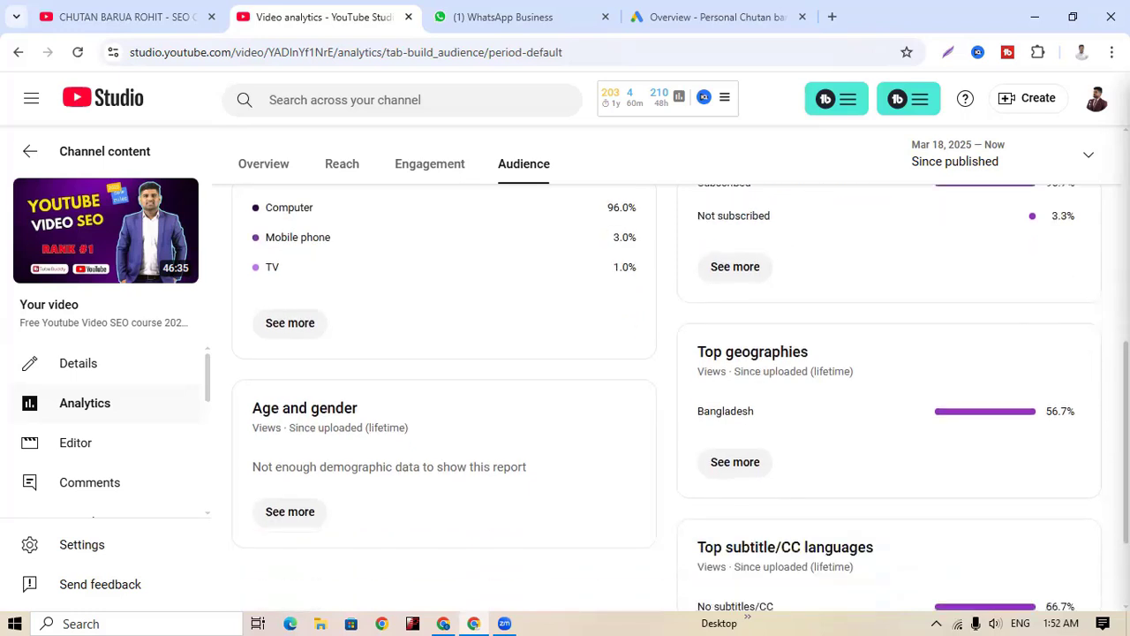
scroll(842, 347, "down", 1)
mouse_move(706, 285)
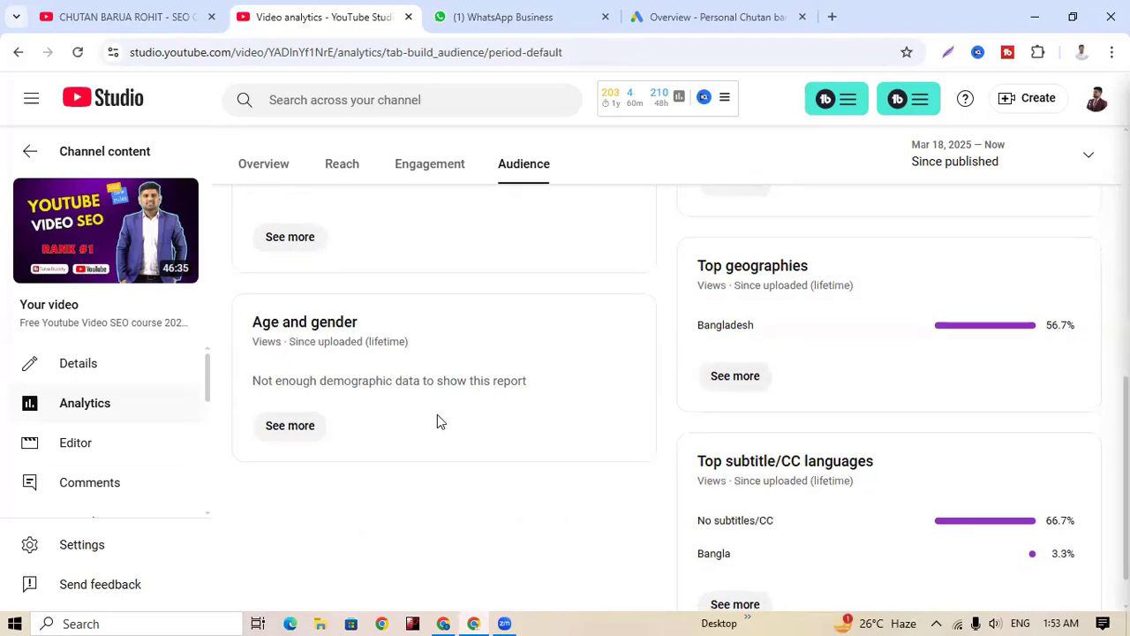
scroll(437, 421, "down", 1)
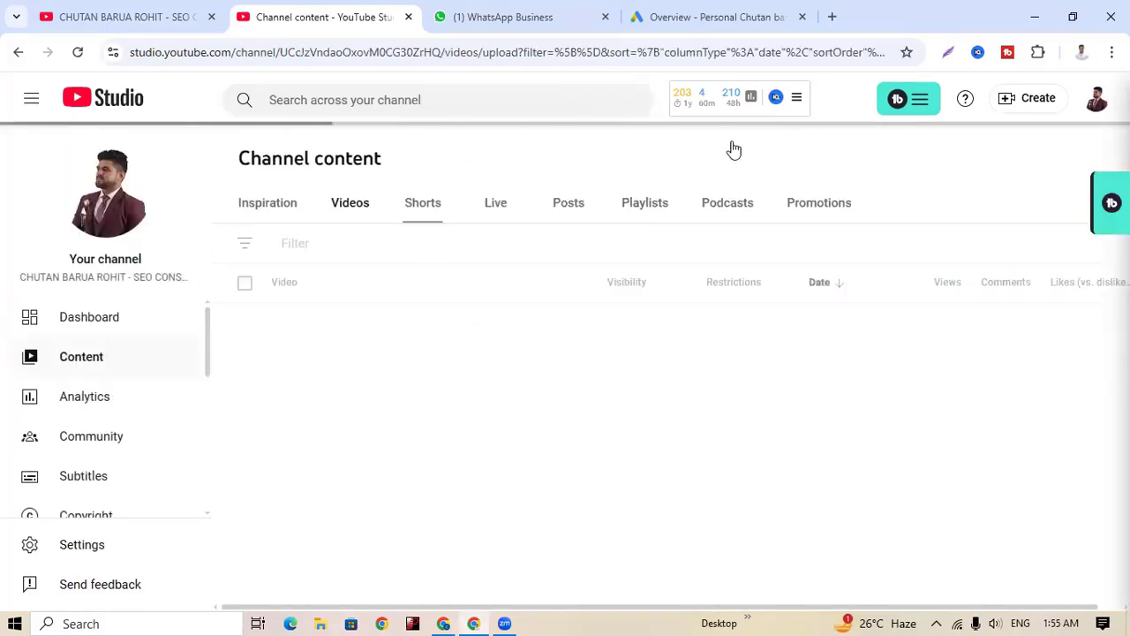
- Open the audience report in the channel-wide analytics and set its reporting period to Lifetime
left_click(85, 399)
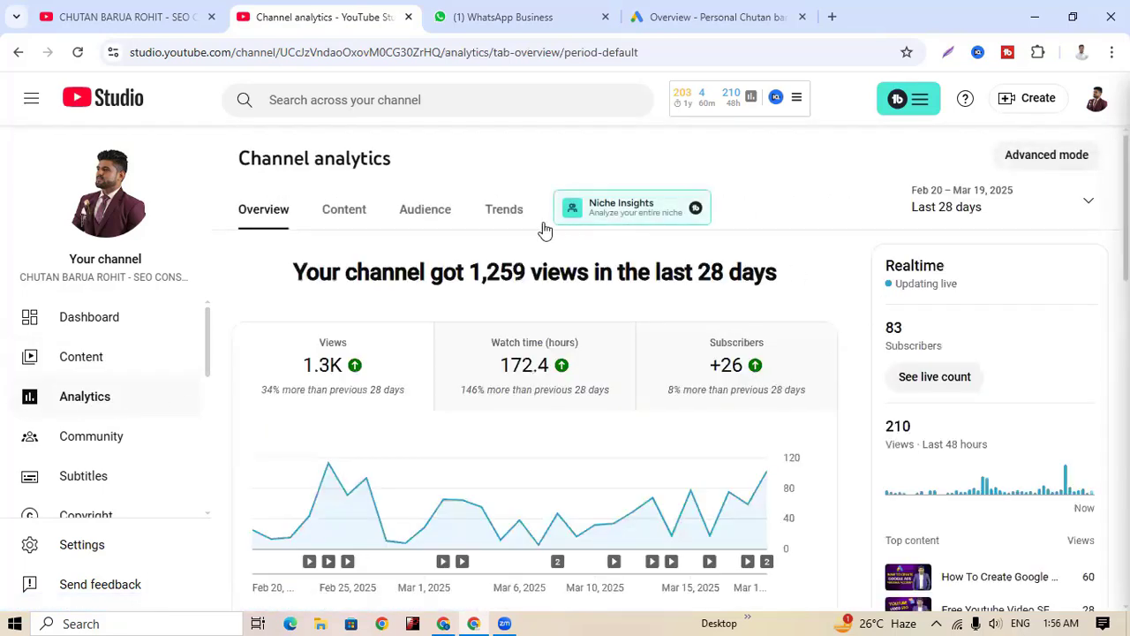
scroll(789, 468, "down", 3)
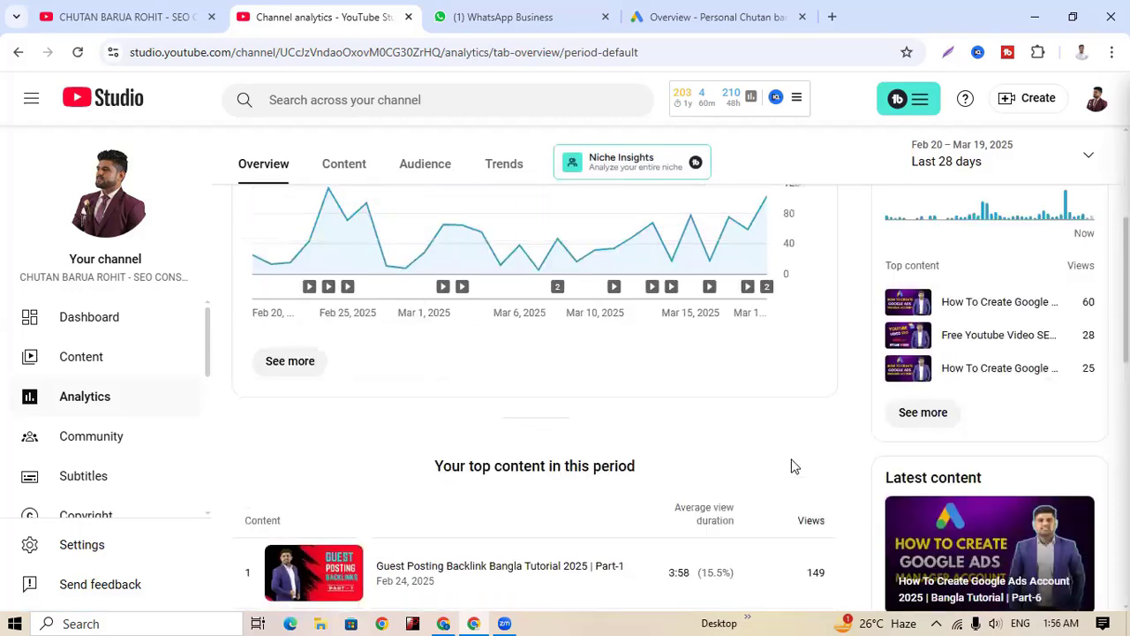
scroll(792, 466, "up", 3)
left_click(426, 211)
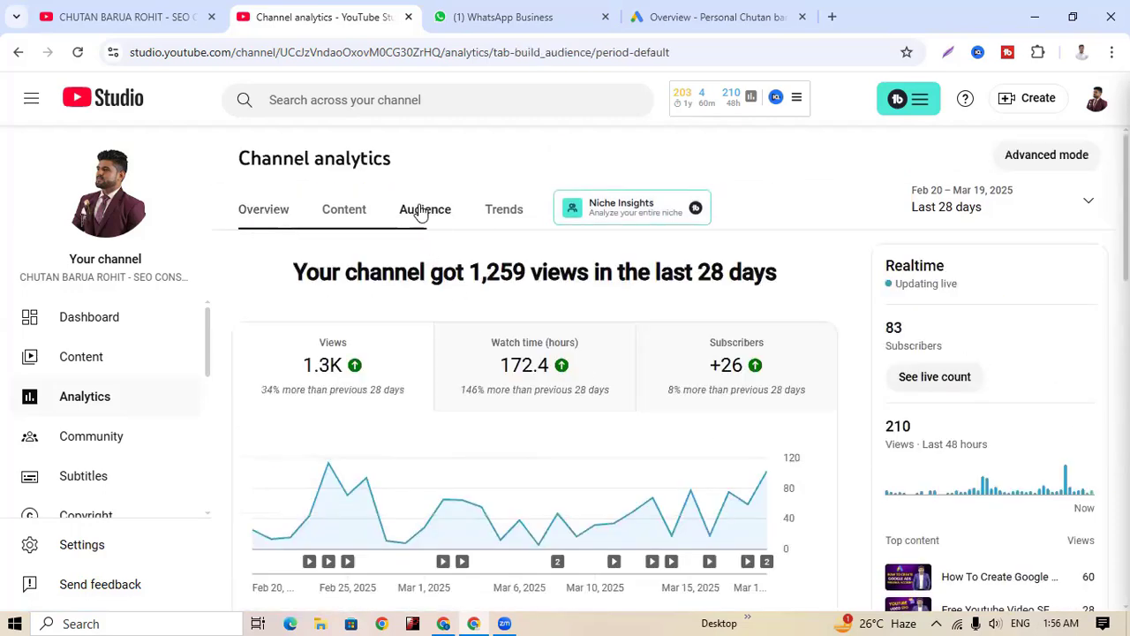
scroll(1073, 362, "down", 4)
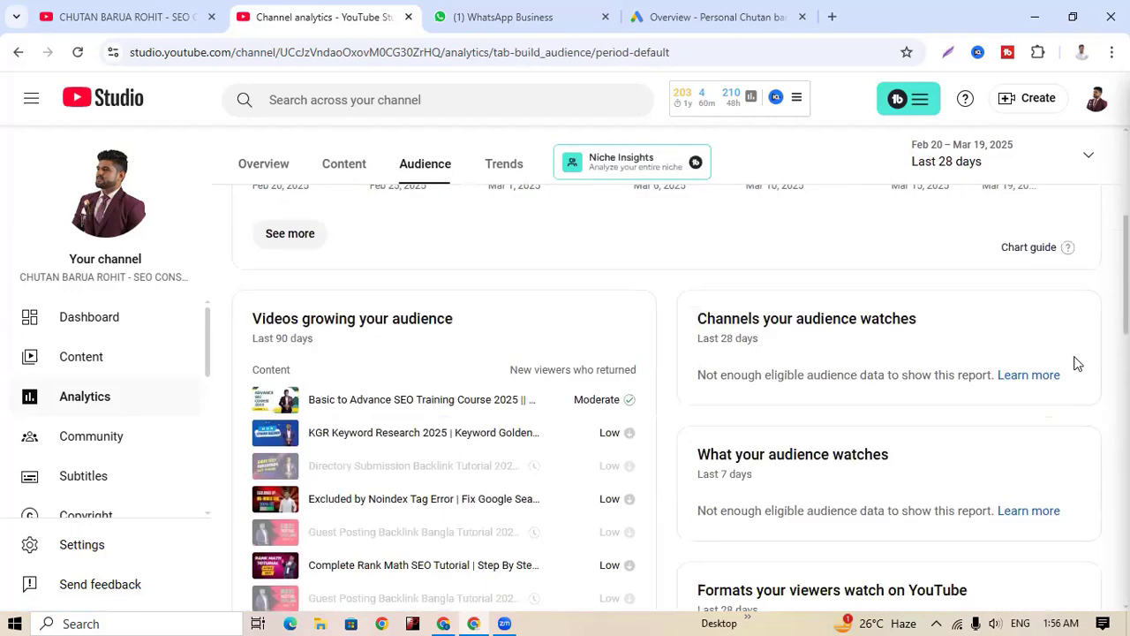
scroll(1074, 362, "up", 4)
left_click(1087, 211)
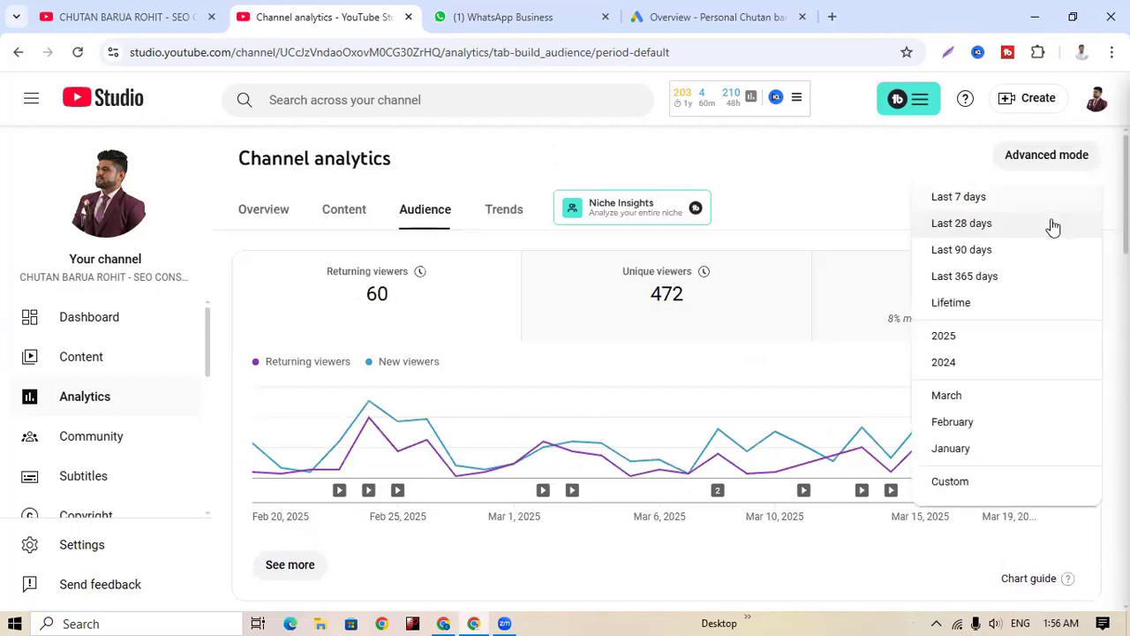
left_click(956, 302)
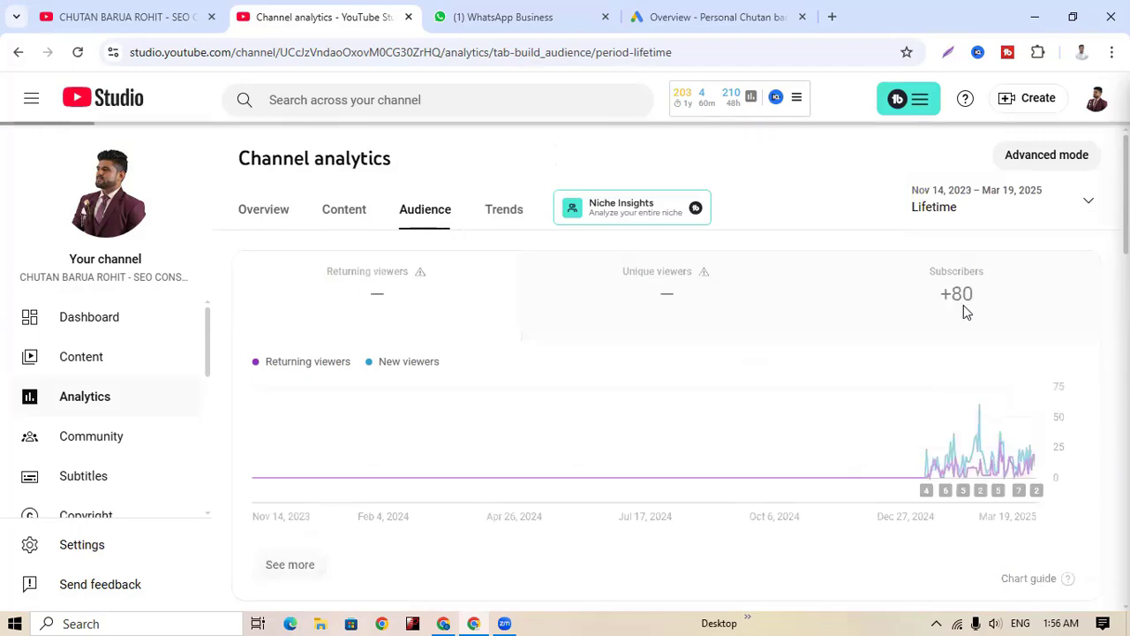
- Examine the channel's lifetime audience data, especially the age and gender breakdown, top geographies, subtitle languages and device types
scroll(963, 346, "down", 15)
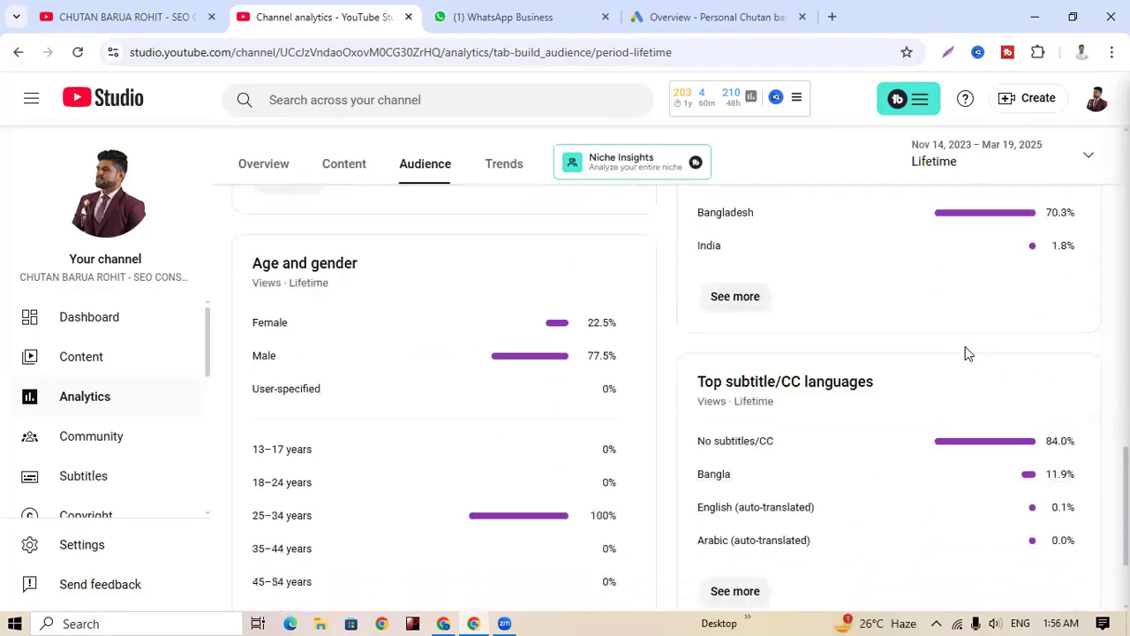
scroll(965, 353, "down", 2)
scroll(965, 353, "up", 2)
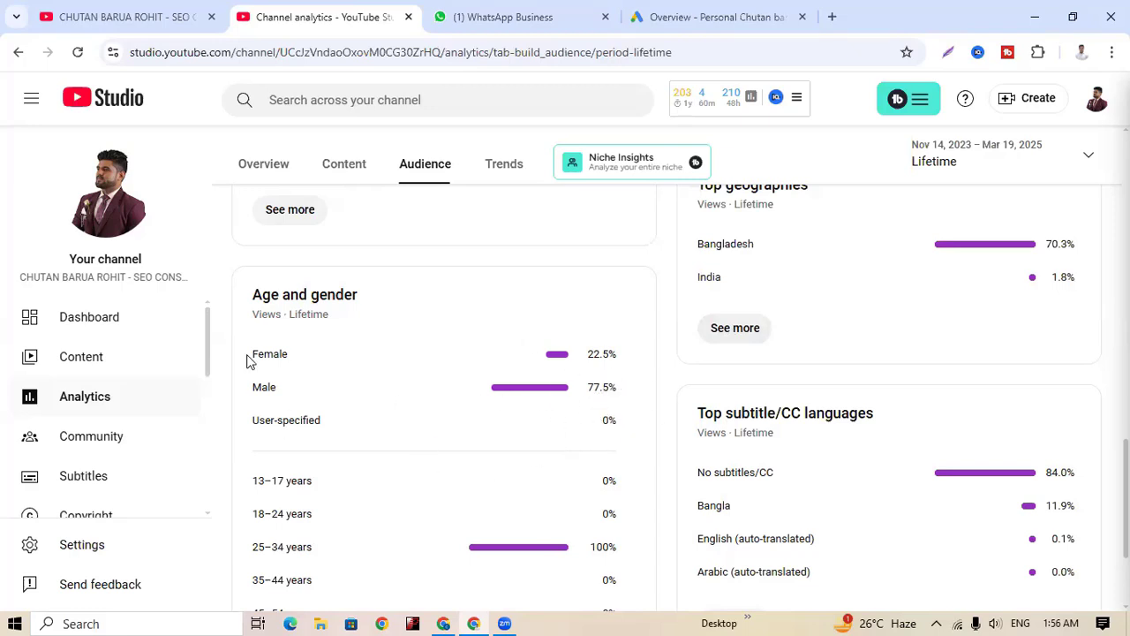
scroll(517, 477, "down", 1)
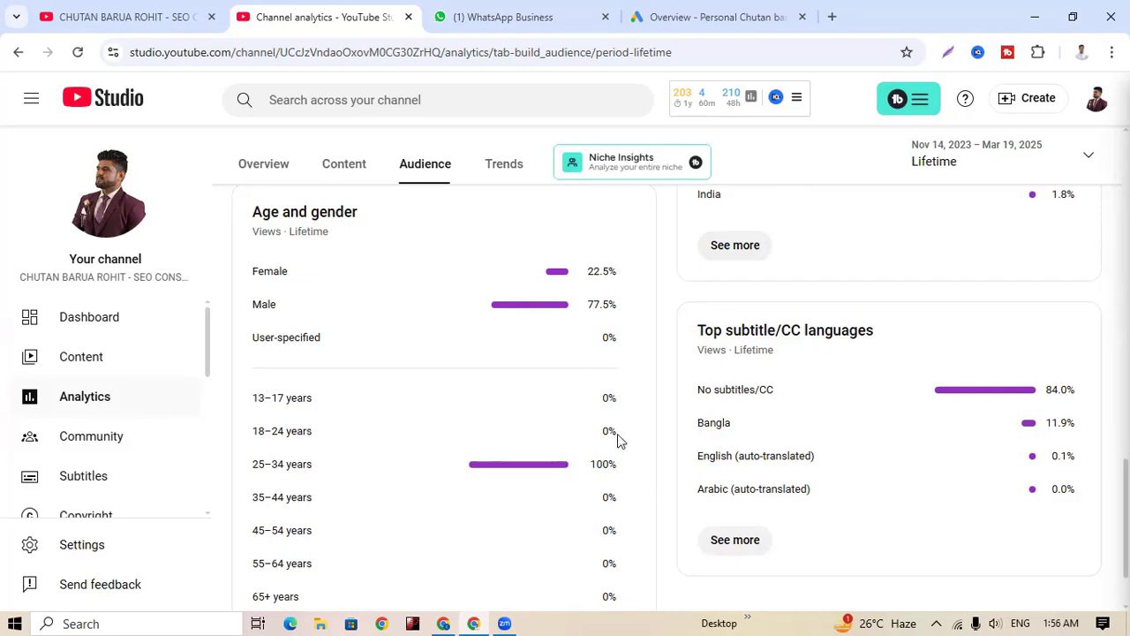
scroll(617, 445, "down", 1)
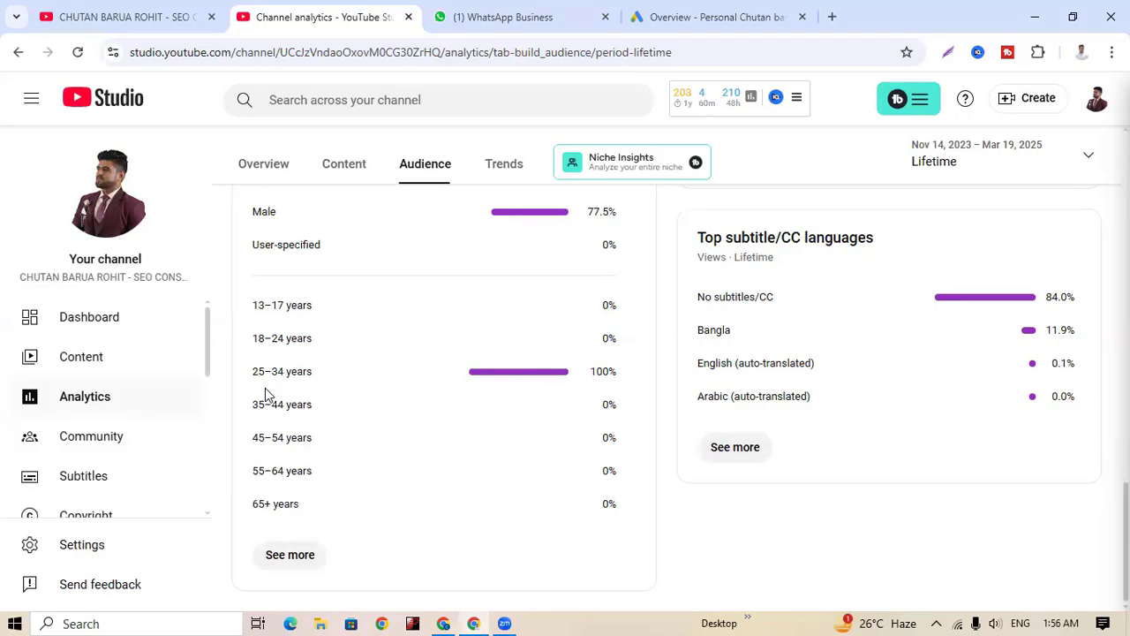
scroll(369, 474, "up", 1)
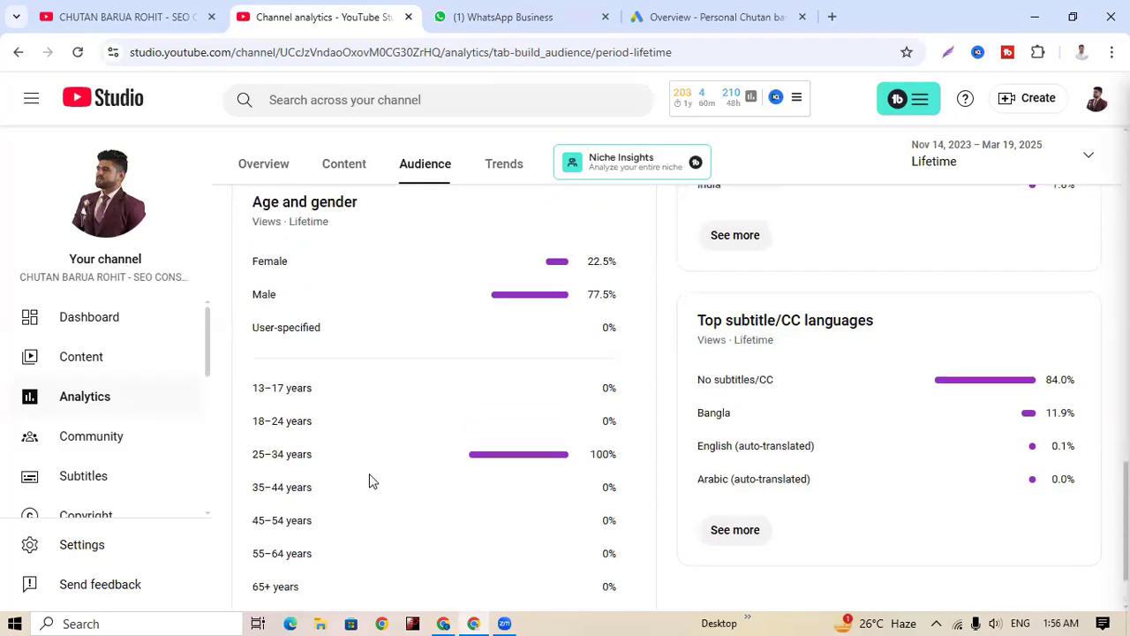
scroll(404, 508, "up", 3)
scroll(404, 509, "down", 2)
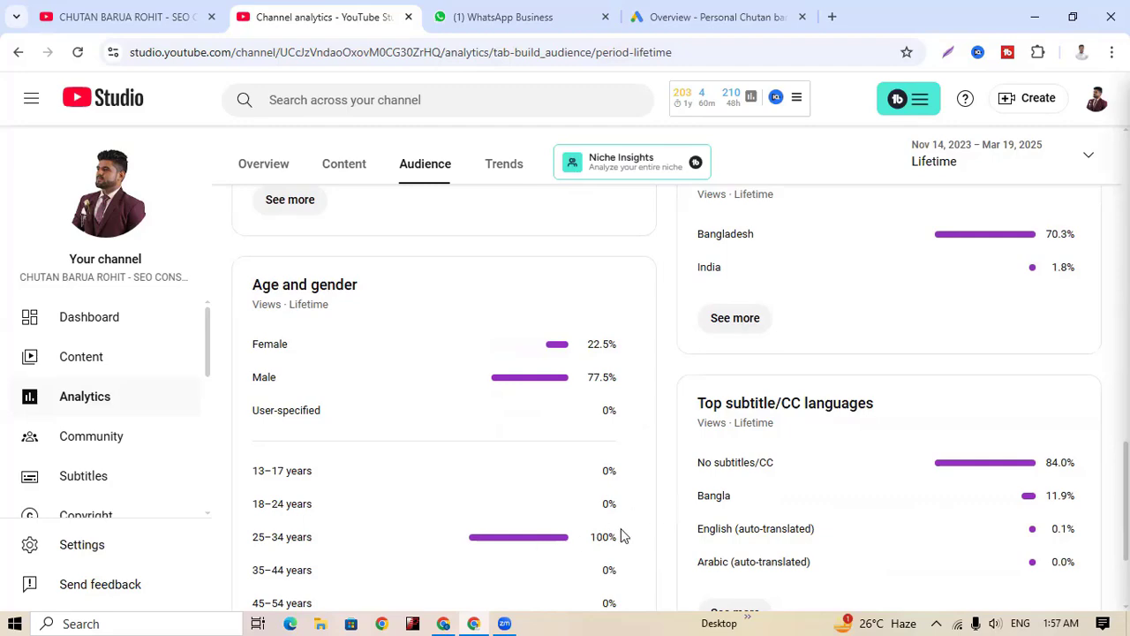
scroll(621, 529, "up", 2)
scroll(657, 547, "up", 3)
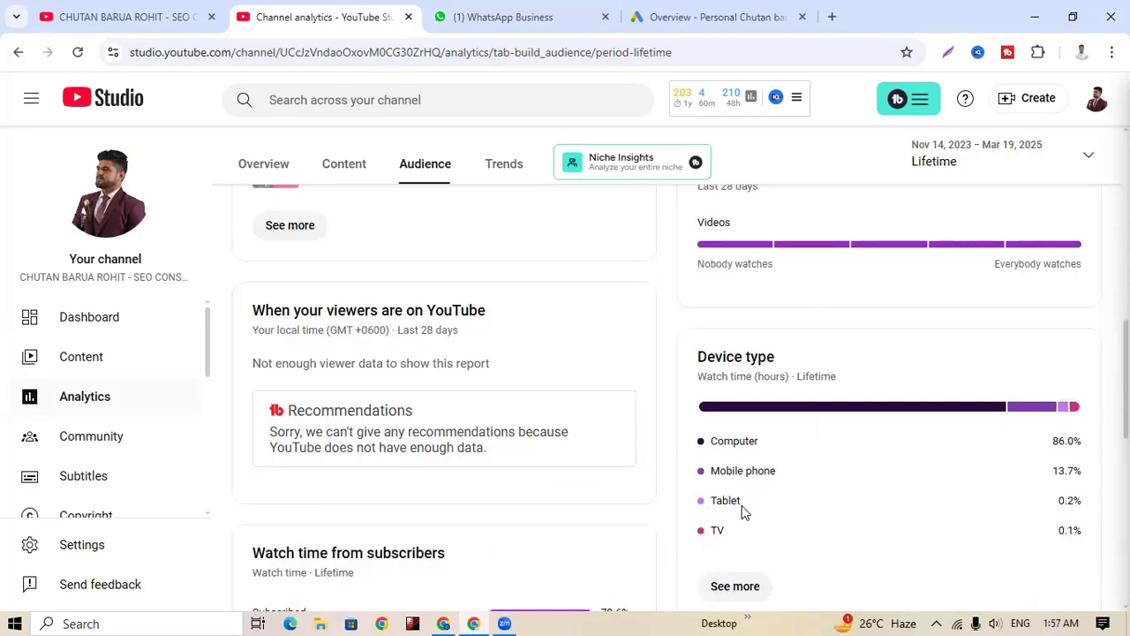
scroll(777, 501, "up", 6)
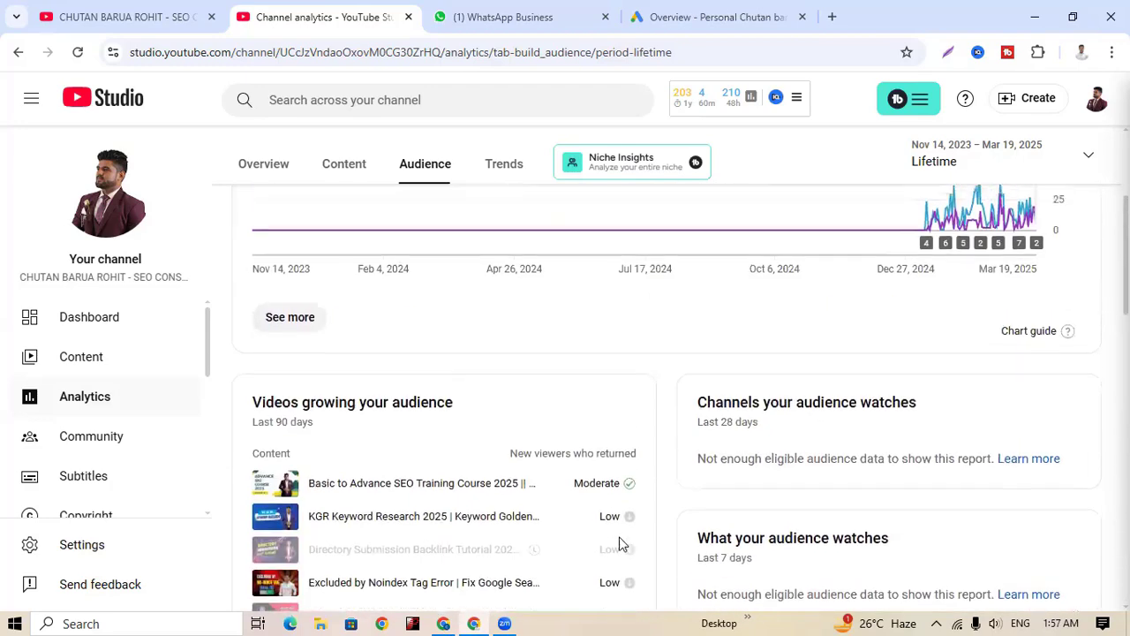
scroll(620, 543, "up", 3)
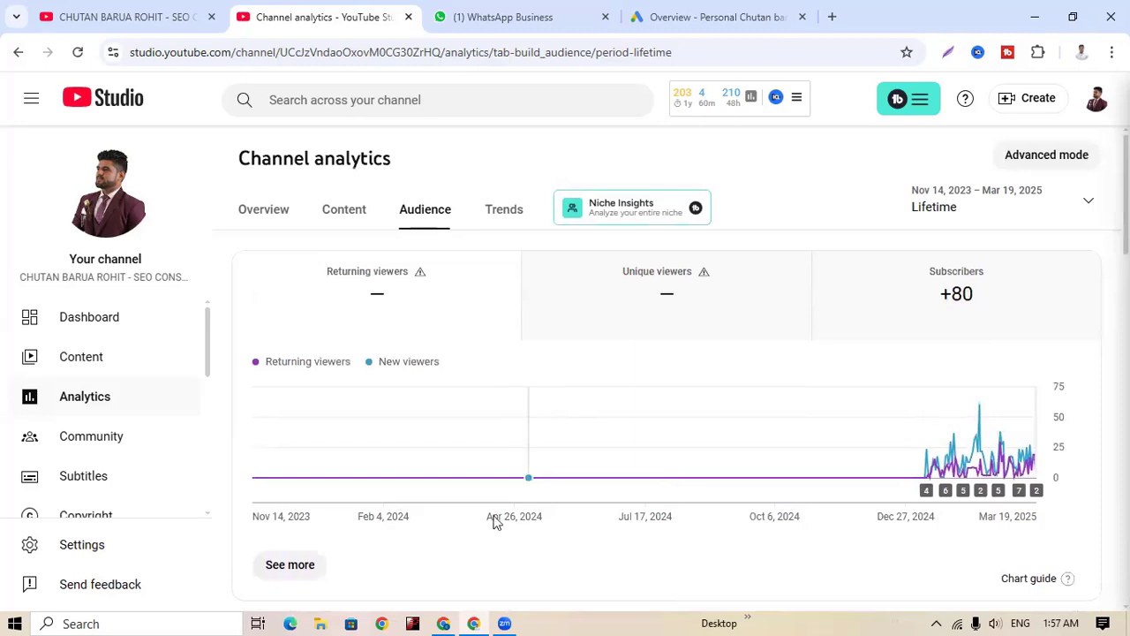
- Switch to the new Google Ads video campaign and set the demographic age range to 18 to 44
left_click(445, 621)
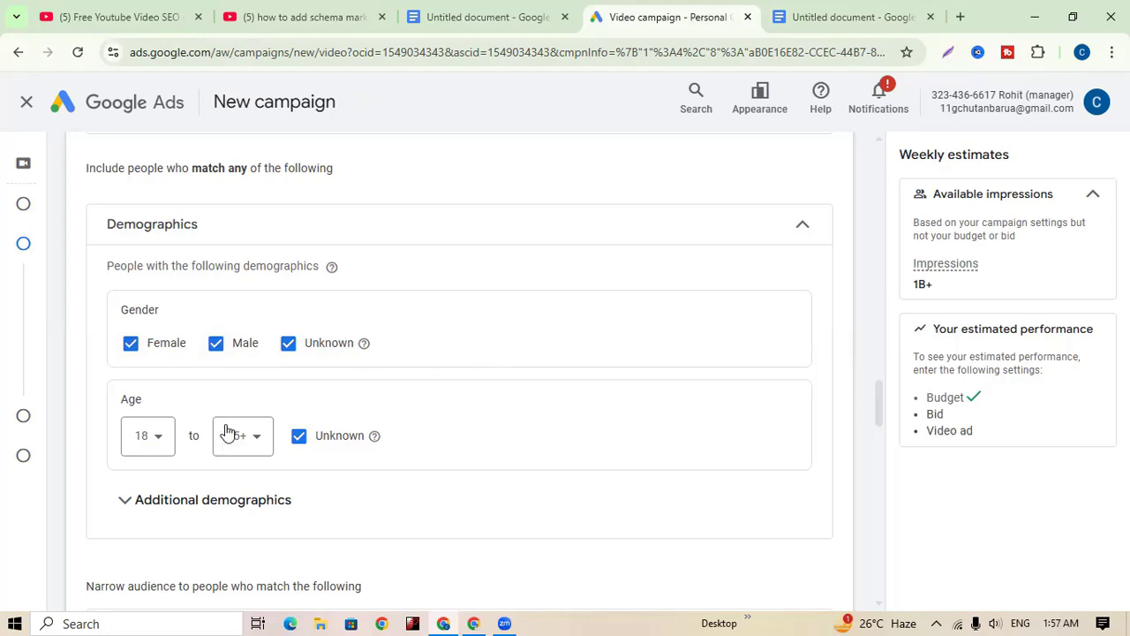
left_click(159, 441)
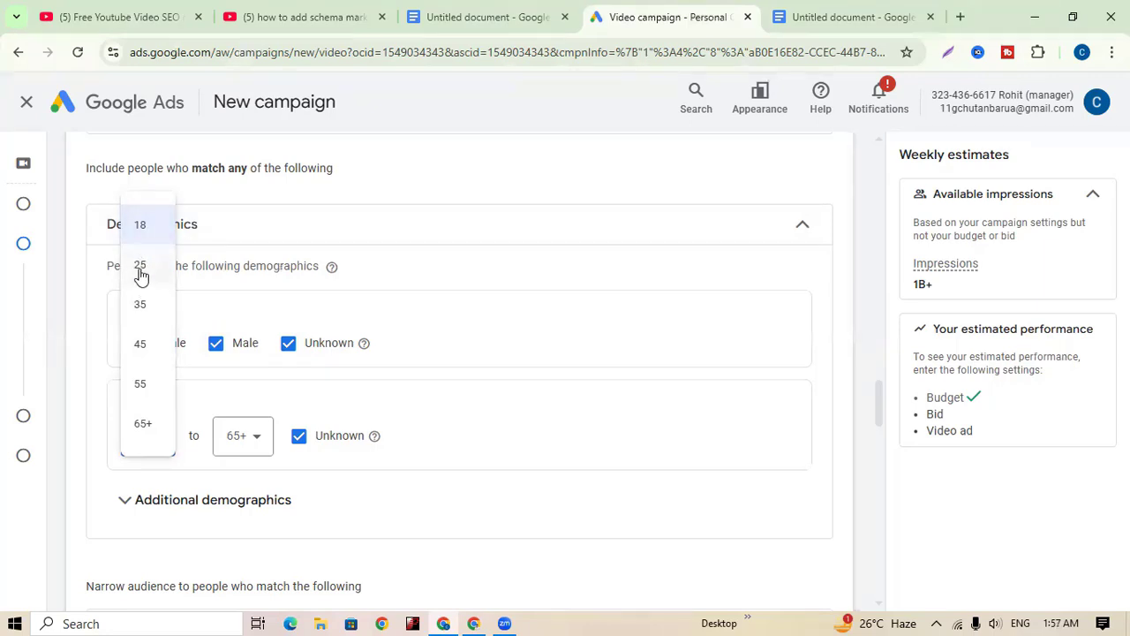
left_click(146, 229)
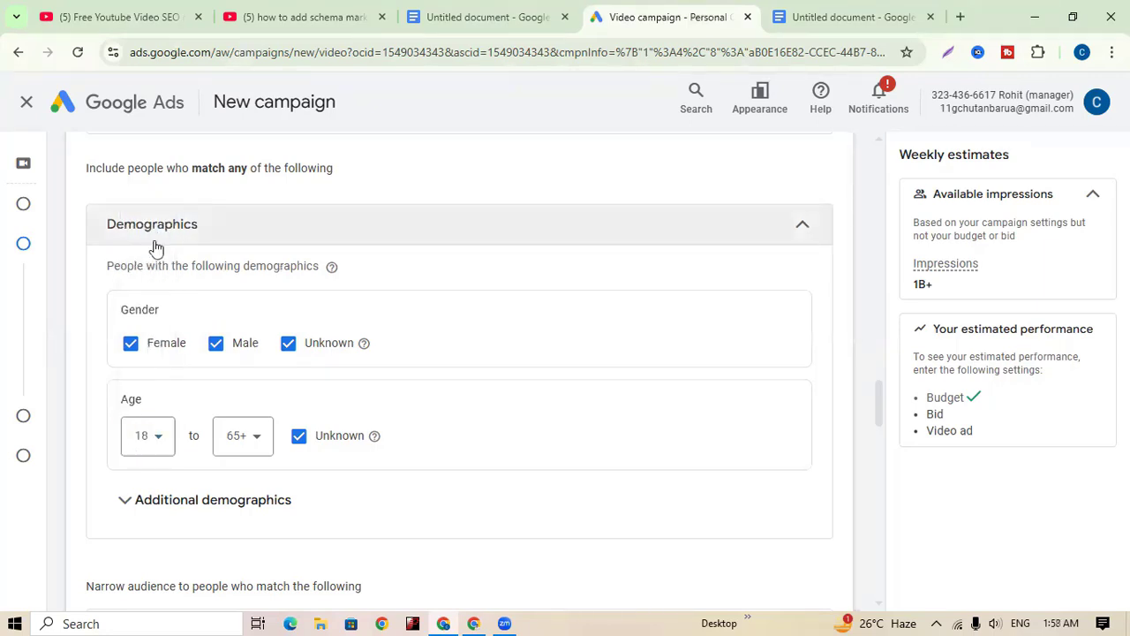
left_click(252, 436)
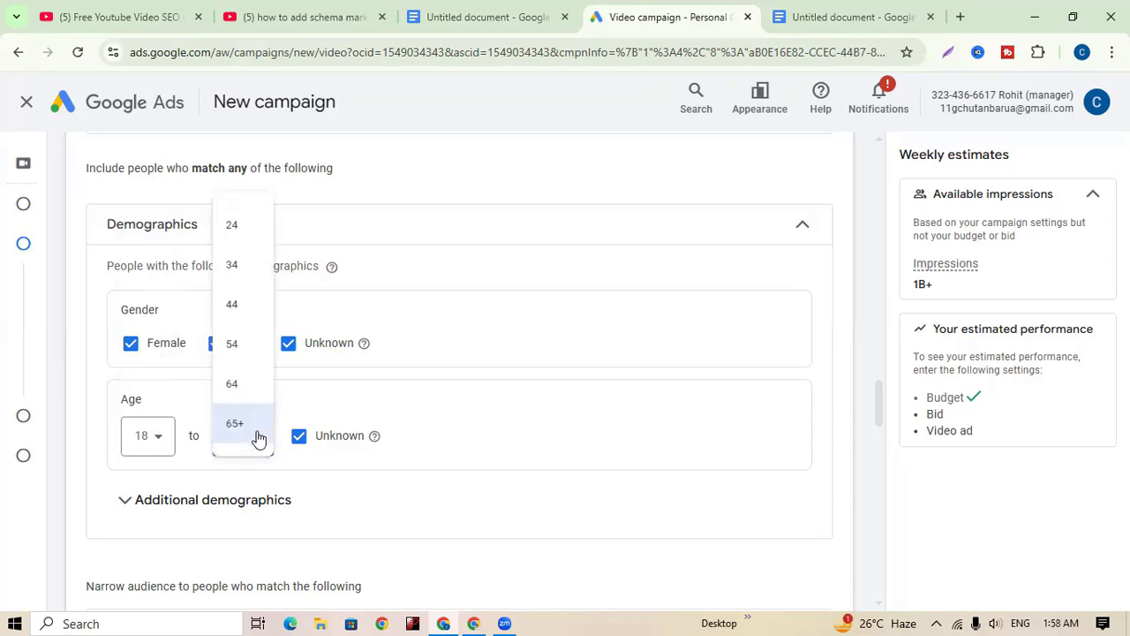
left_click(235, 309)
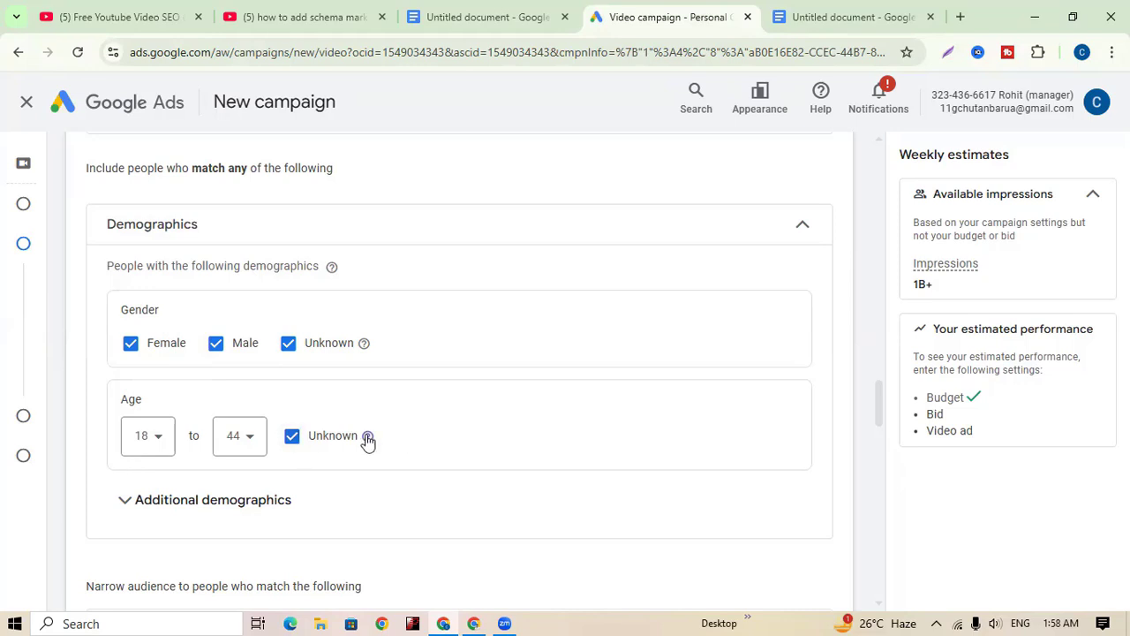
- Expand the additional demographics and review the parental status and household income targeting options
scroll(365, 442, "down", 1)
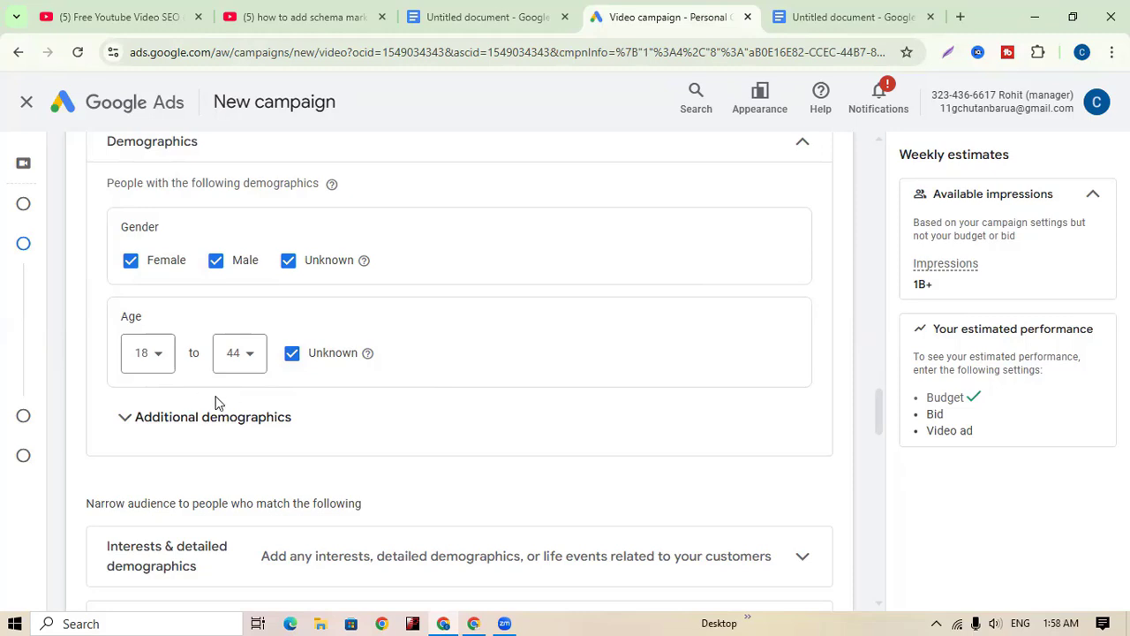
scroll(312, 423, "down", 2)
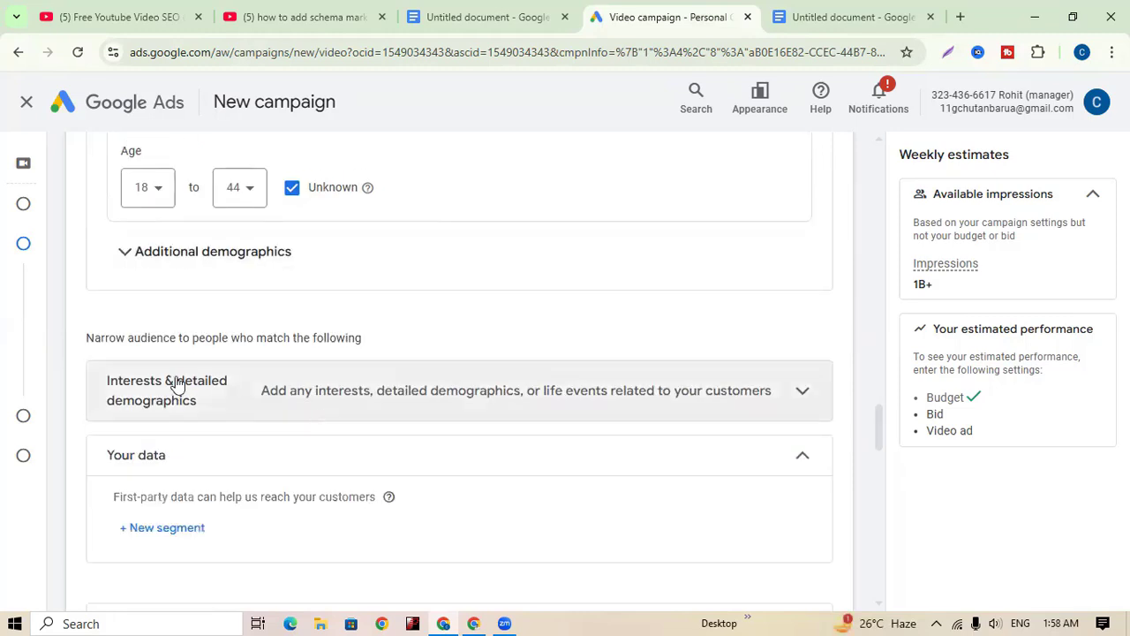
left_click(154, 256)
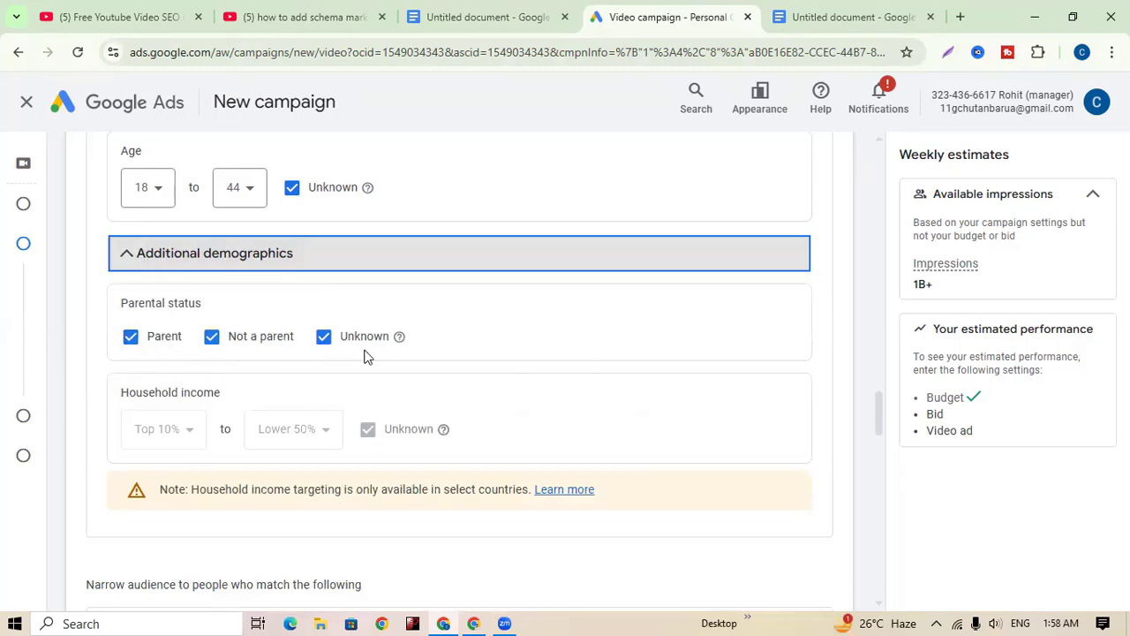
scroll(450, 387, "down", 2)
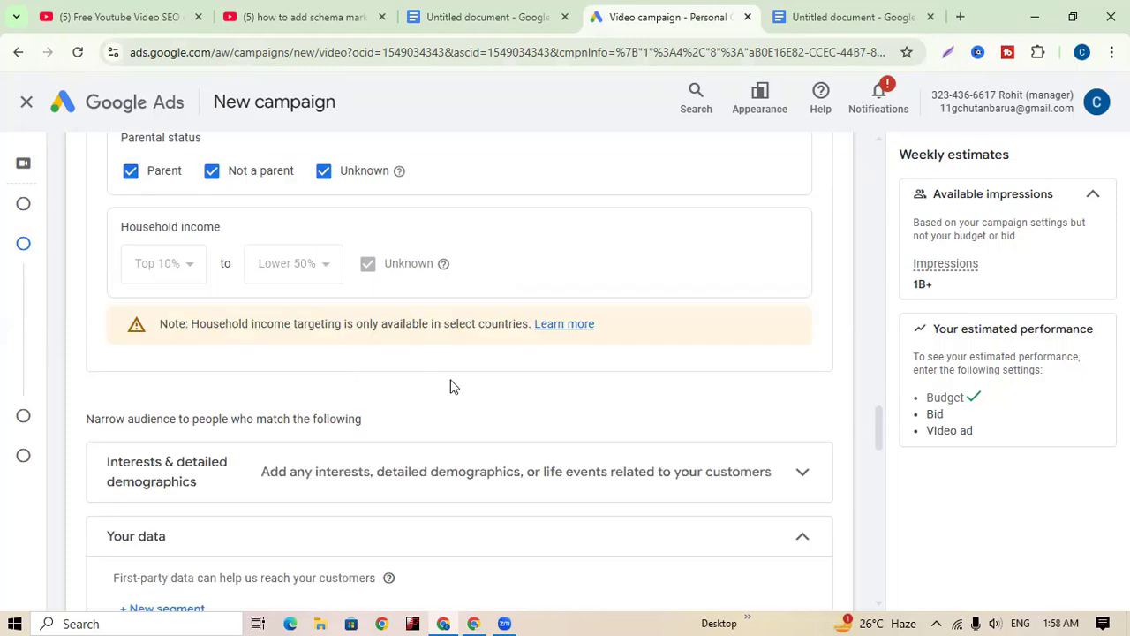
- Examine the remaining targeting options, including parental status, household income, your data segments and audience expansion
scroll(511, 438, "up", 1)
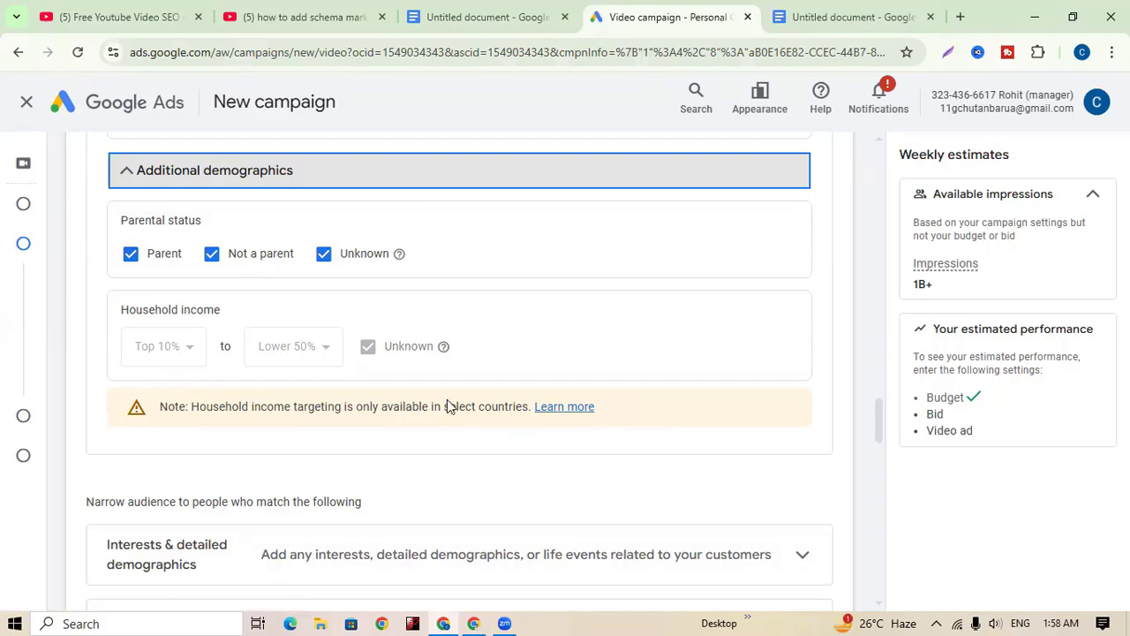
scroll(545, 490, "down", 2)
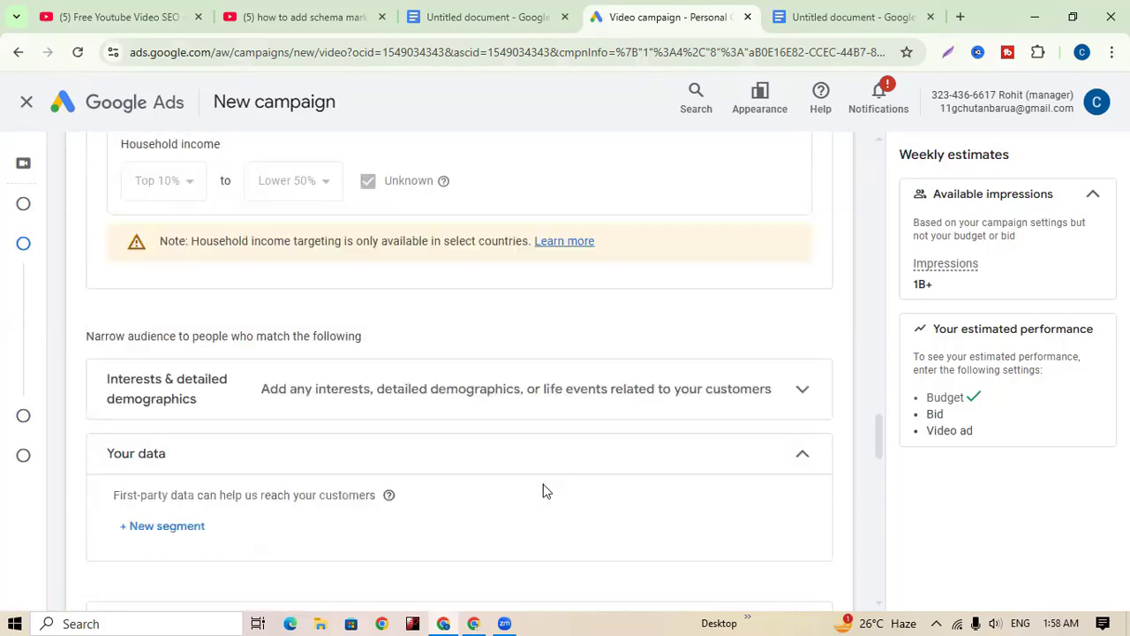
scroll(544, 490, "down", 2)
scroll(545, 492, "up", 1)
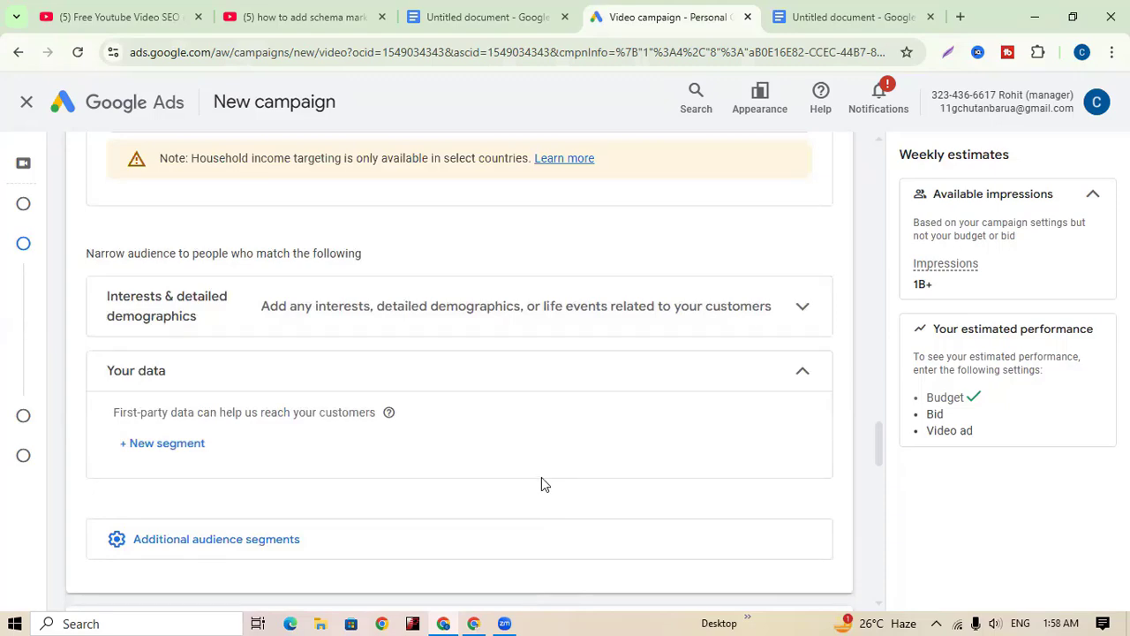
scroll(543, 483, "down", 2)
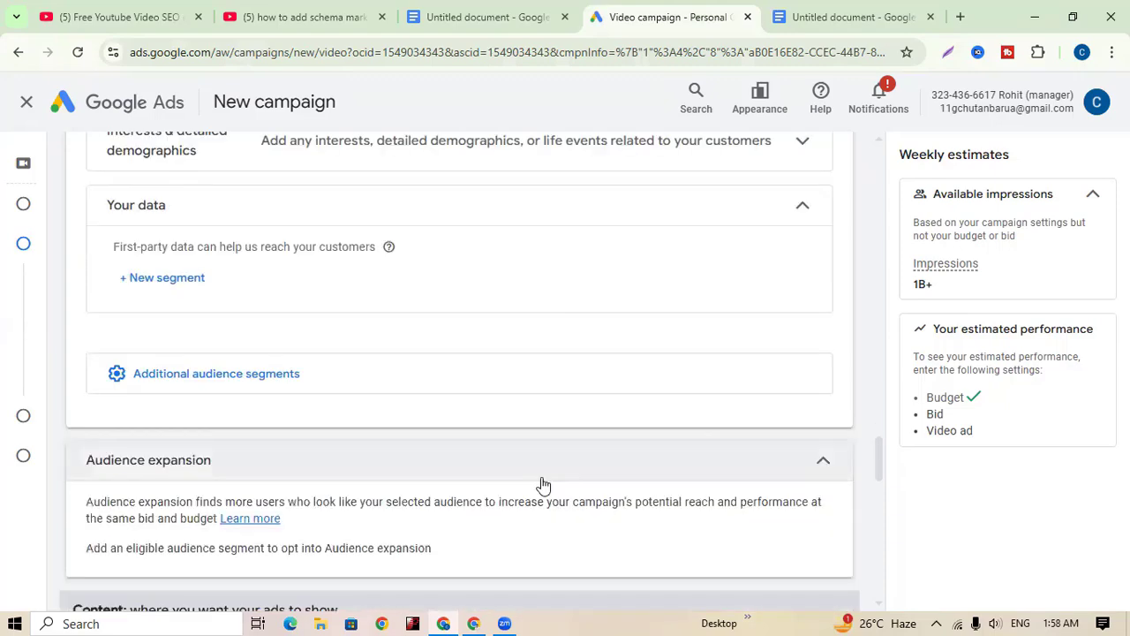
scroll(542, 483, "up", 4)
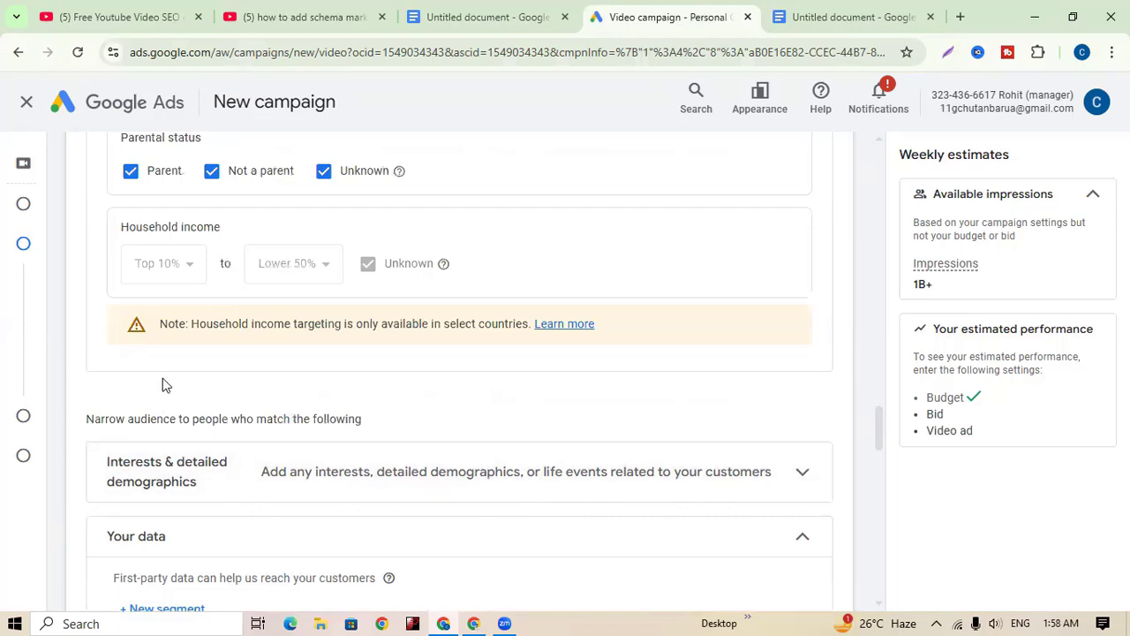
scroll(159, 221, "up", 1)
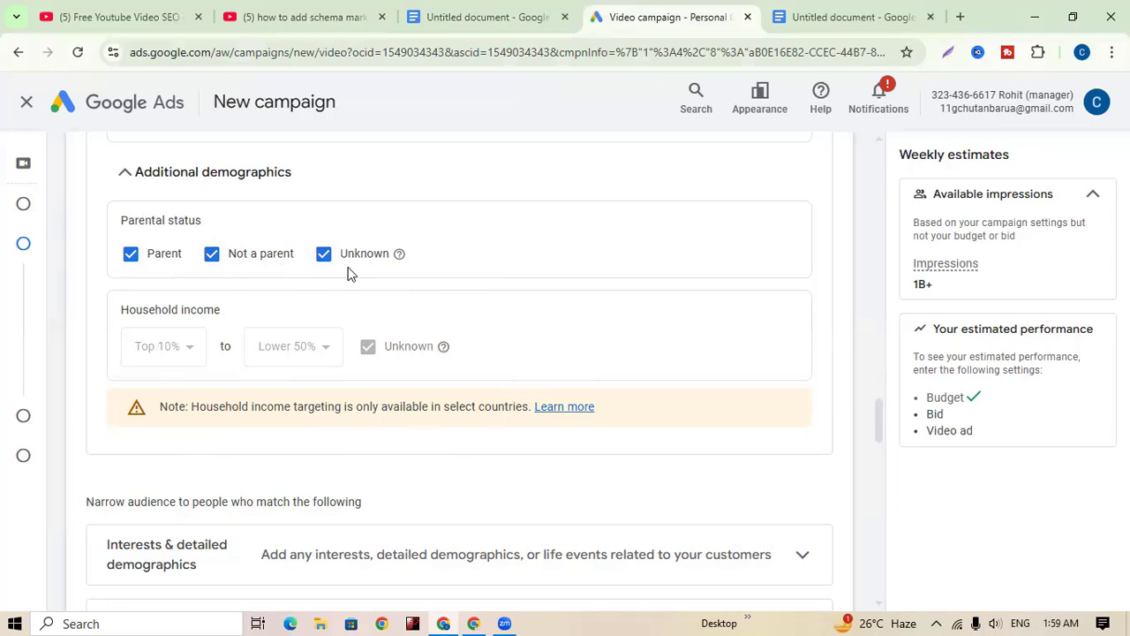
mouse_move(399, 273)
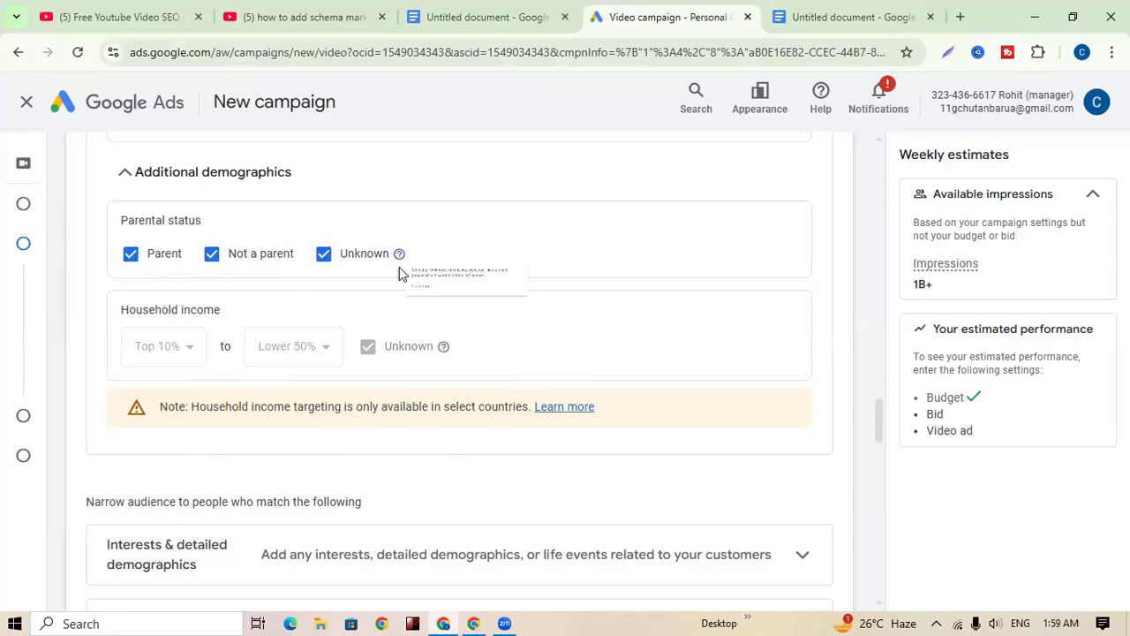
scroll(405, 282, "down", 2)
scroll(518, 317, "down", 1)
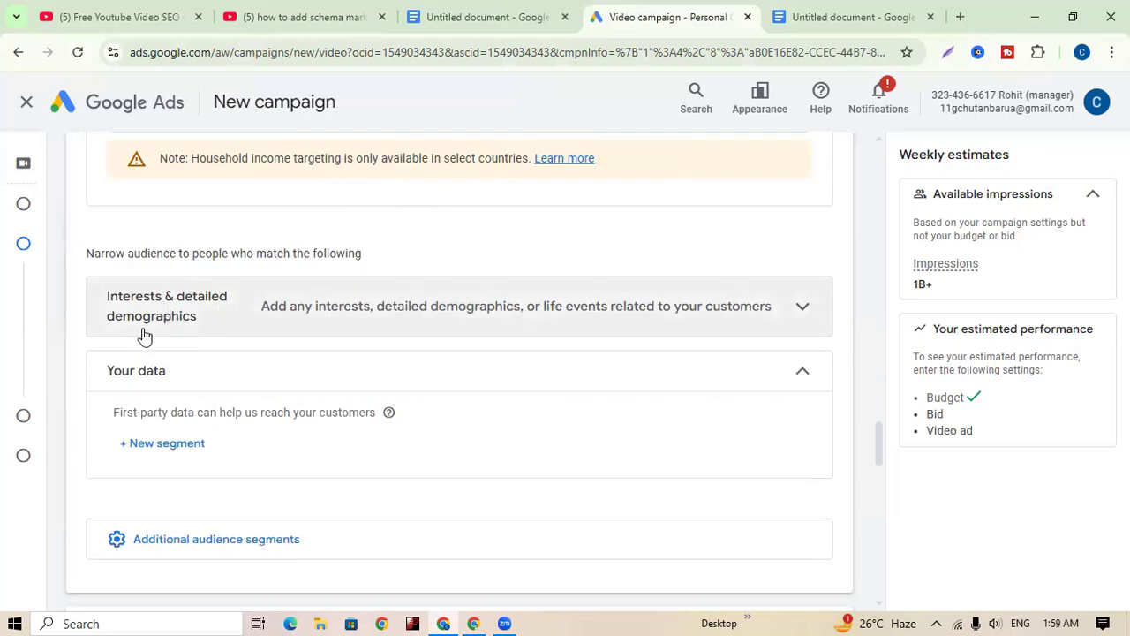
- Expand the interests and detailed demographics section and open its segment search
left_click(810, 320)
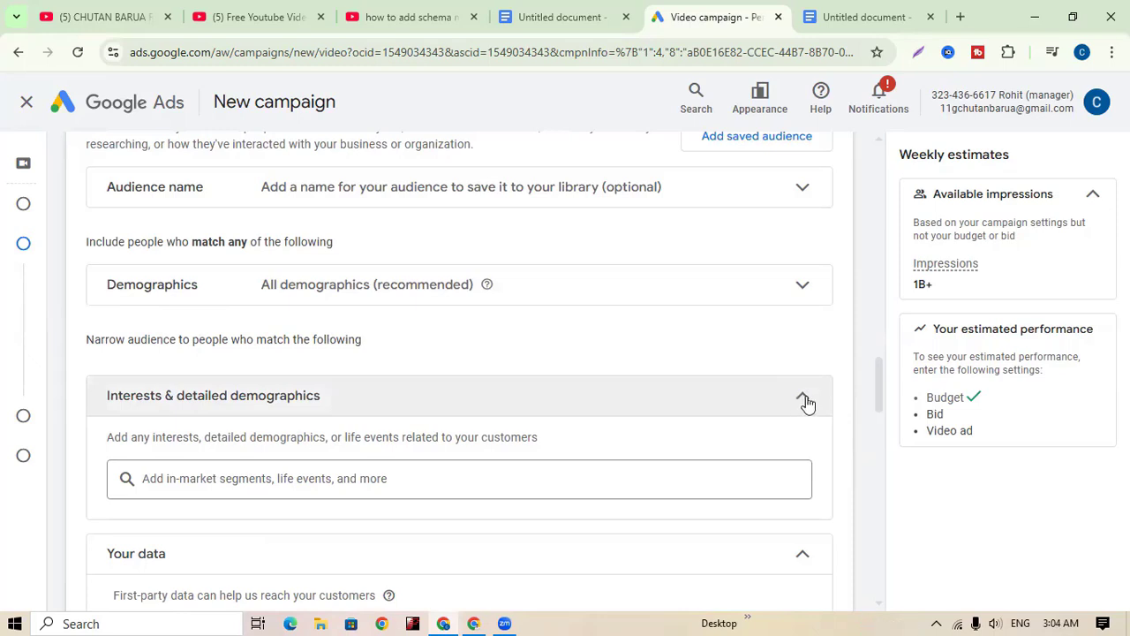
scroll(765, 403, "down", 1)
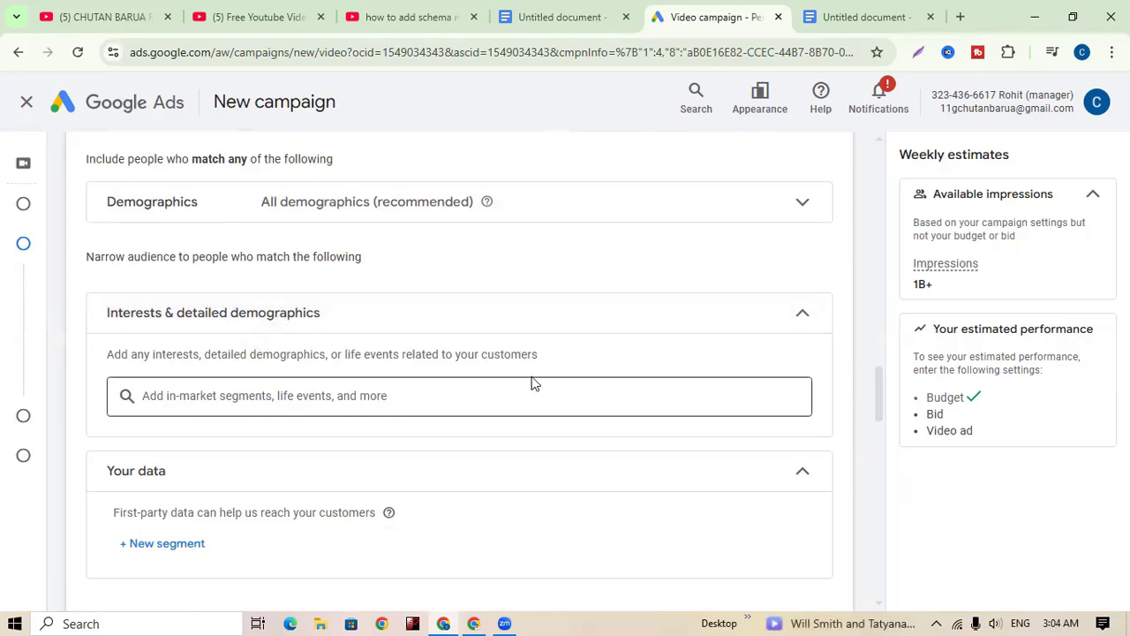
left_click(331, 394)
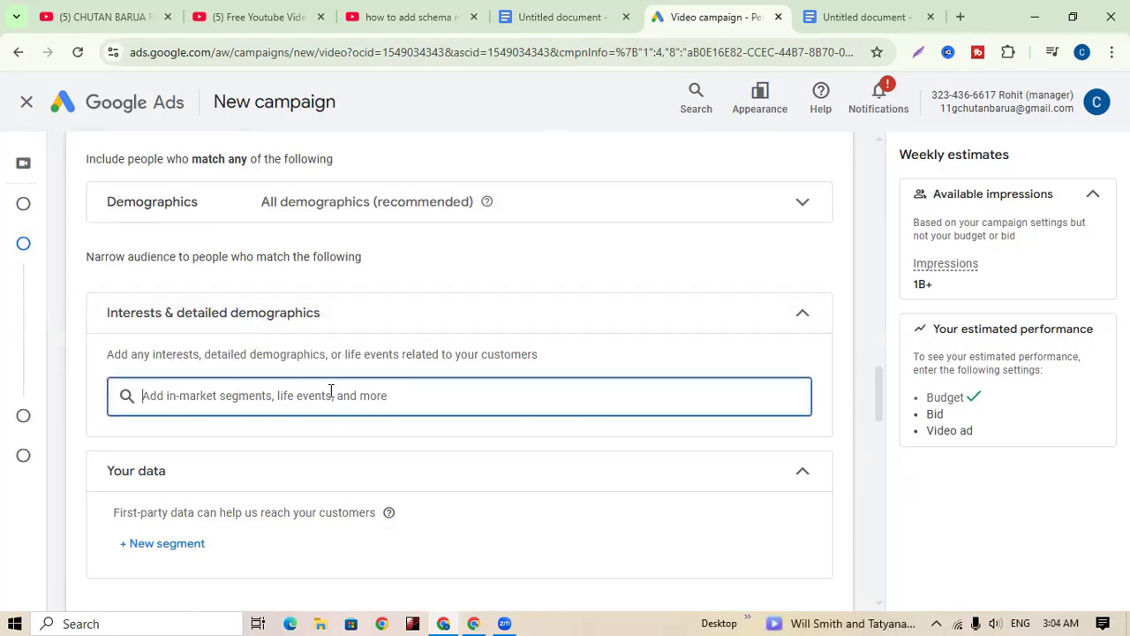
scroll(482, 368, "down", 1)
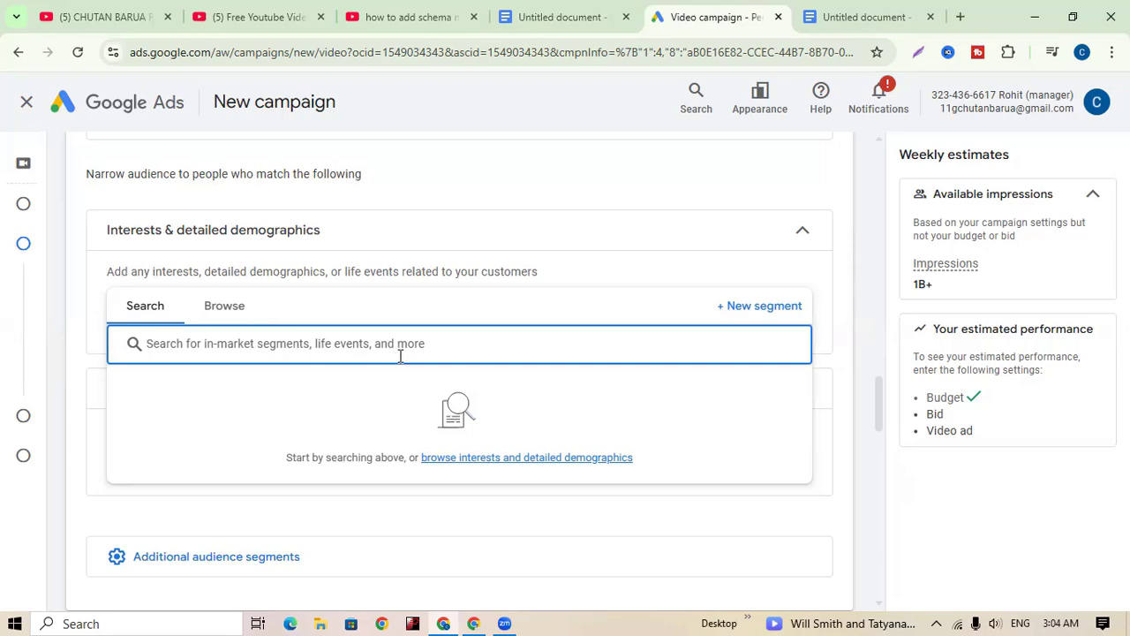
- Switch to the Free Youtube Video SEO course Part-4 video and examine its details and tags for relevant audience interests
left_click(256, 17)
scroll(351, 343, "up", 7)
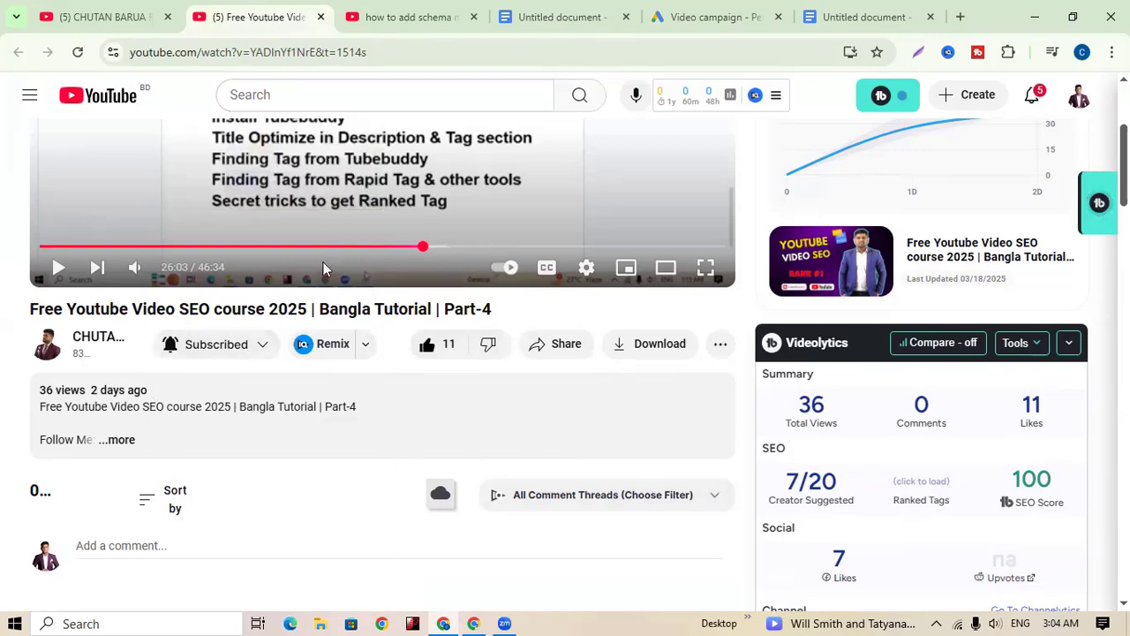
scroll(937, 518, "down", 1)
scroll(937, 517, "down", 6)
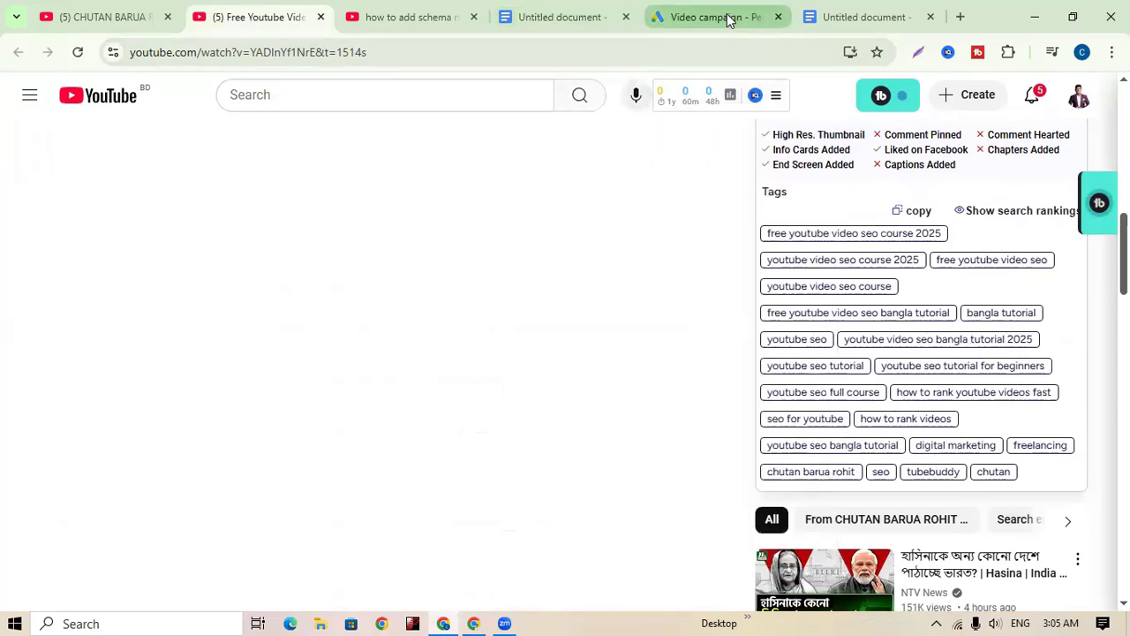
- Return to the Google Ads campaign and browse the detailed demographics categories, including the parental status segments
left_click(687, 15)
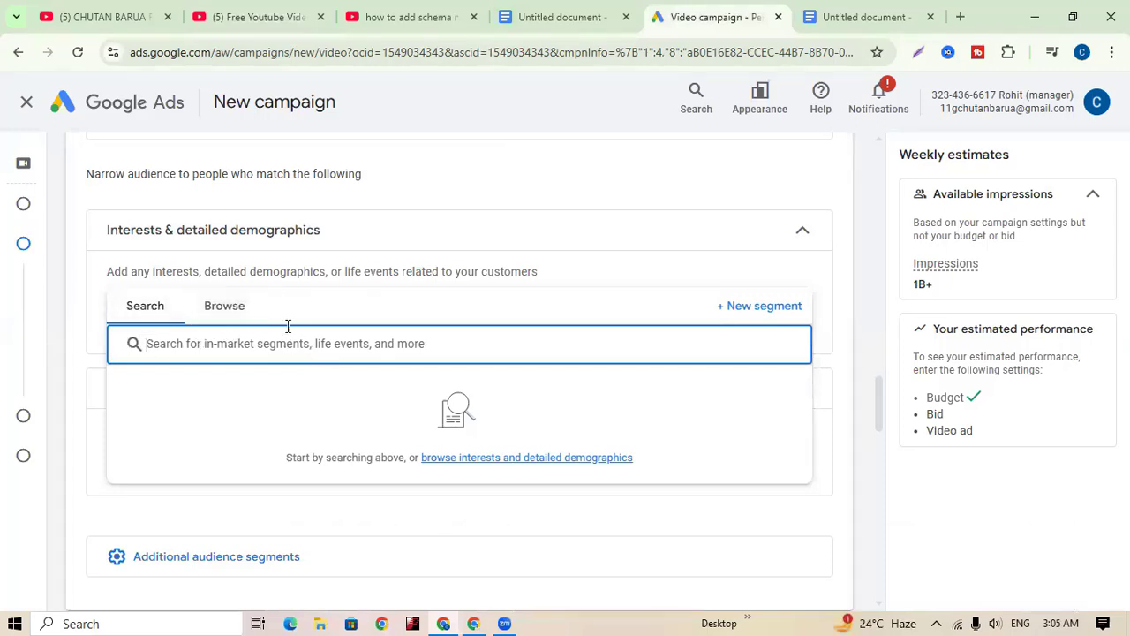
left_click(226, 307)
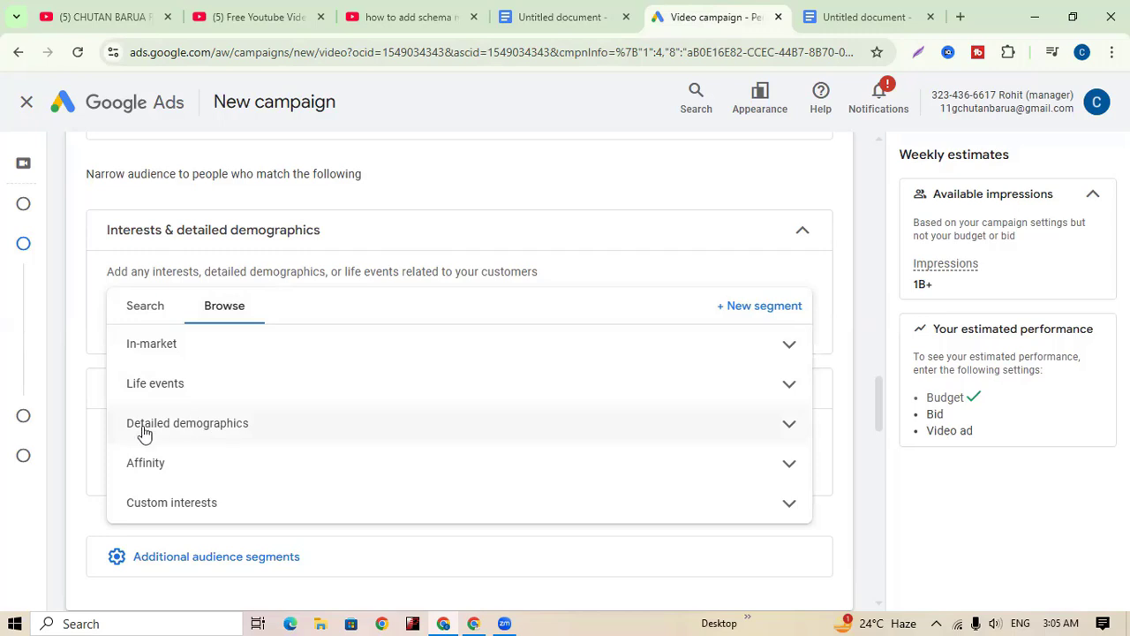
left_click(792, 433)
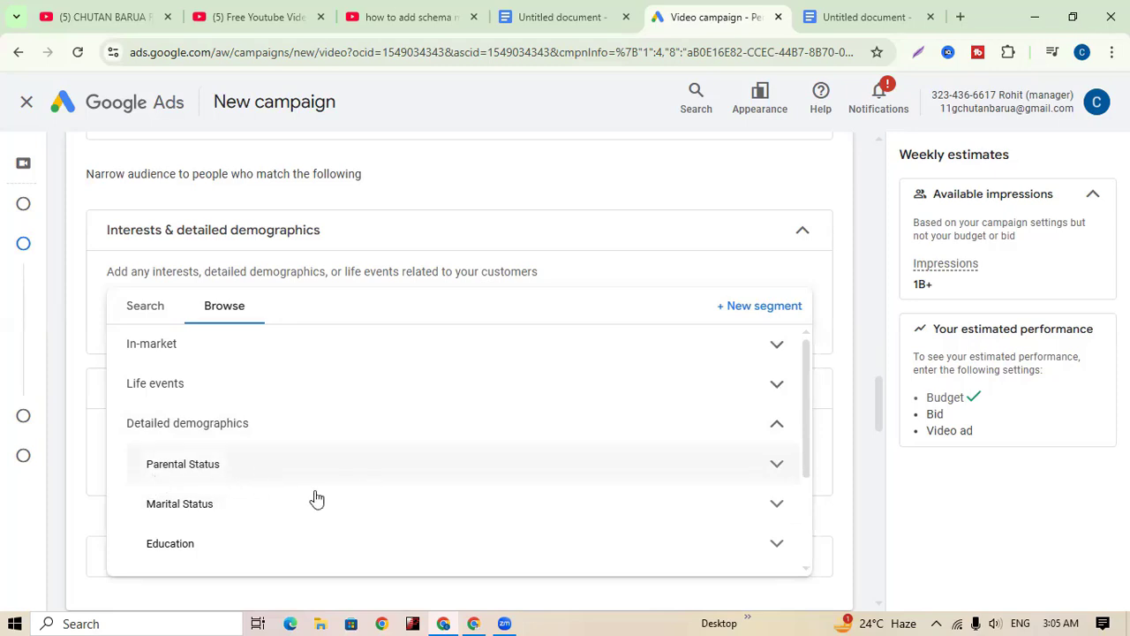
scroll(262, 517, "down", 1)
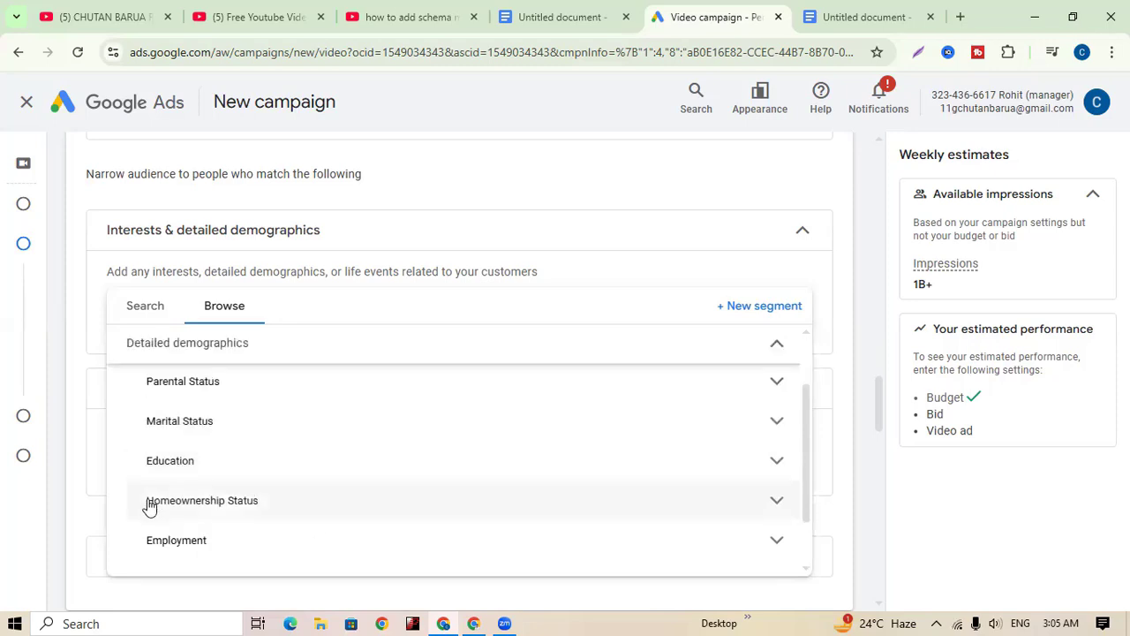
scroll(187, 554, "down", 1)
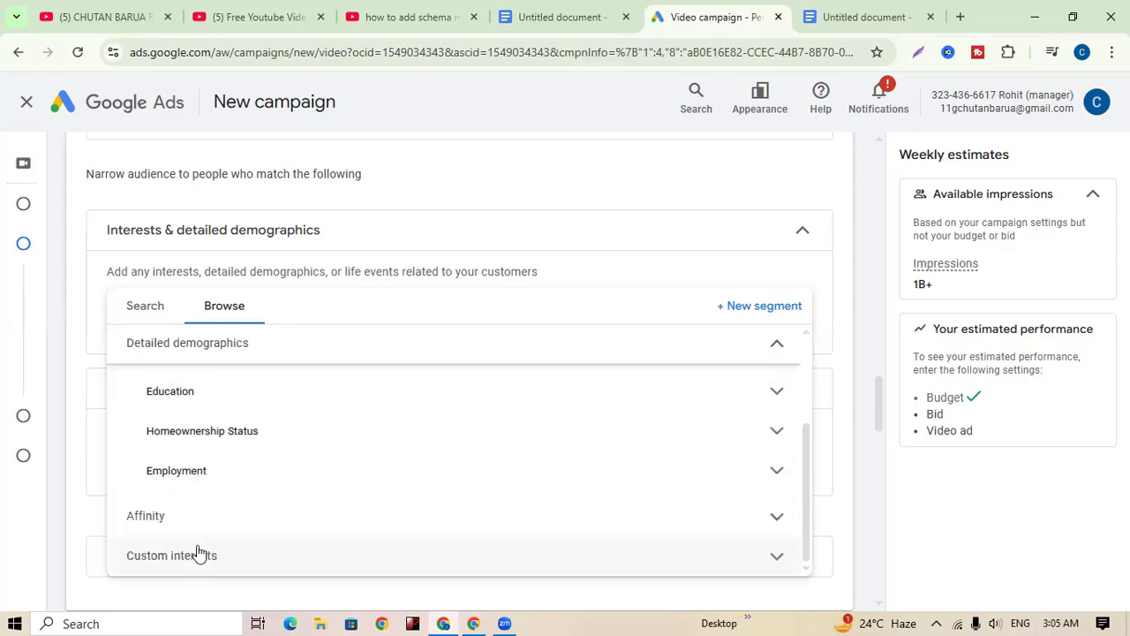
scroll(328, 518, "up", 3)
left_click(777, 473)
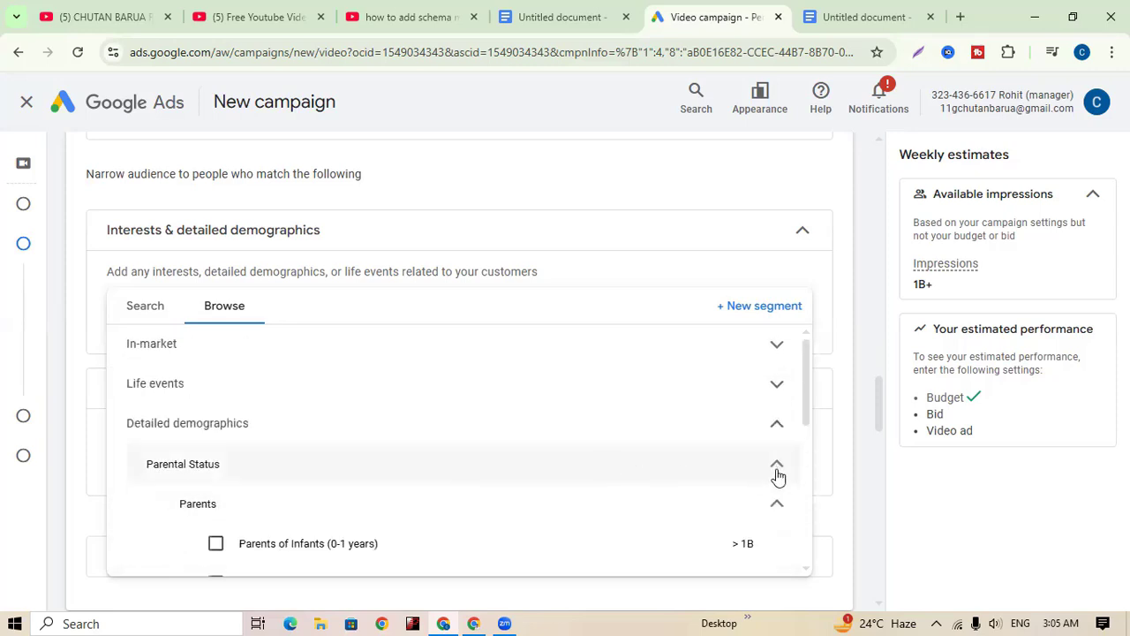
scroll(768, 475, "down", 1)
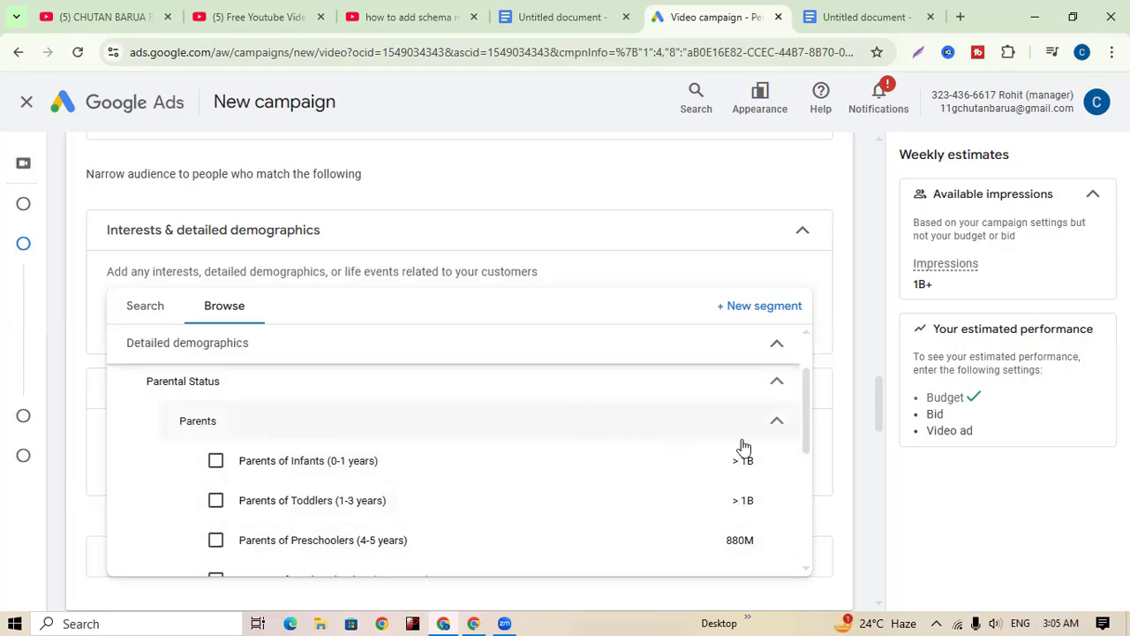
left_click(779, 424)
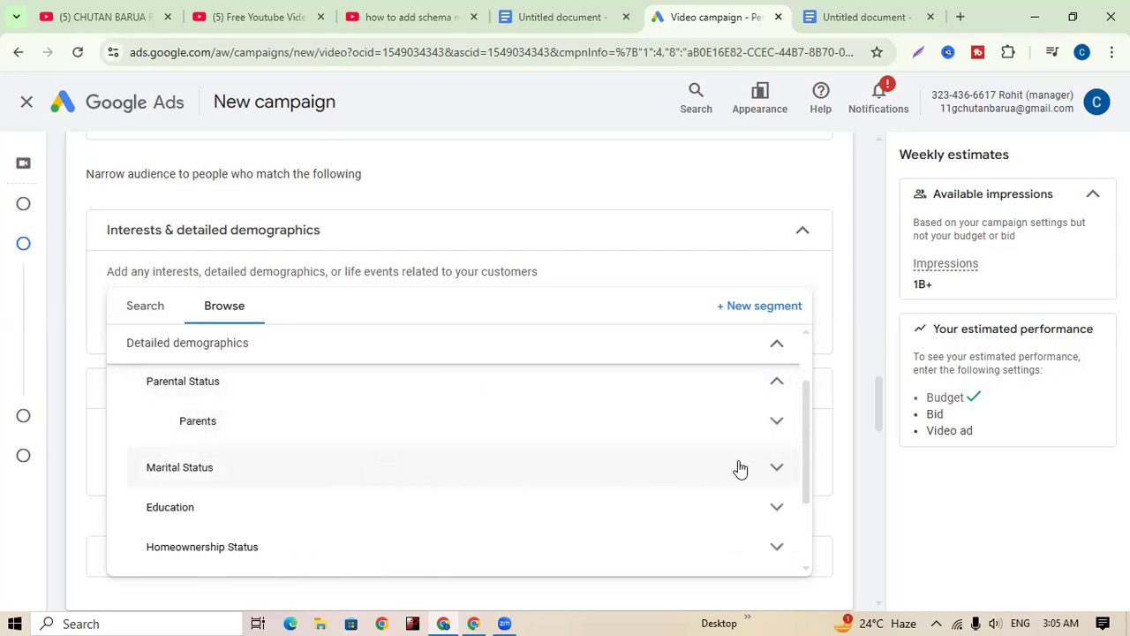
- Review the marital status and education segments in the detailed demographics, collapsing each one after viewing
left_click(774, 471)
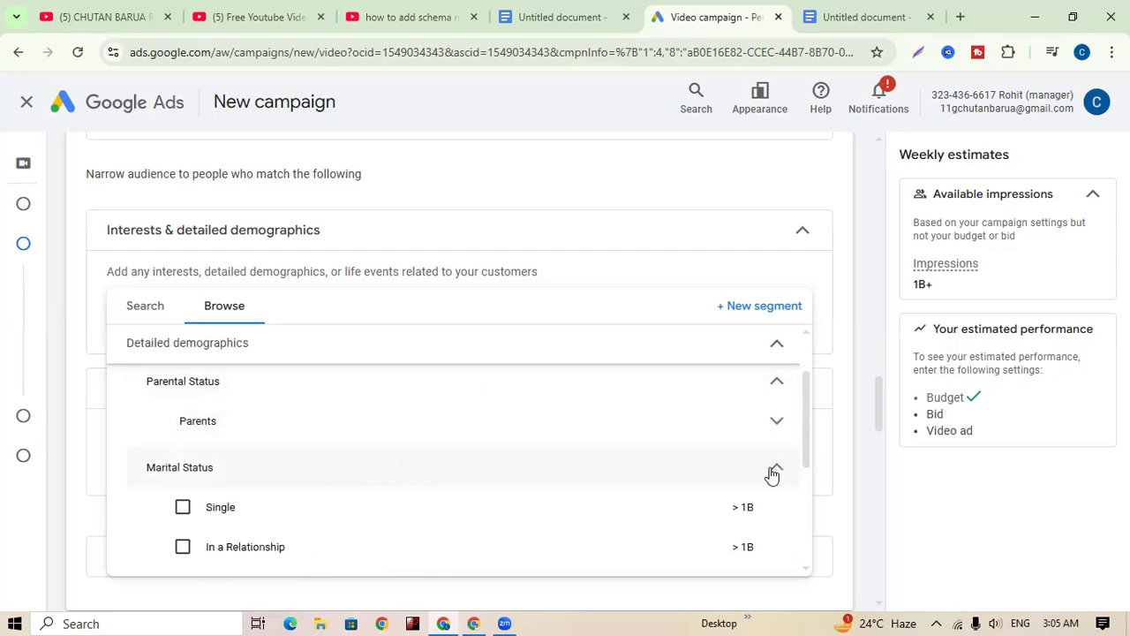
scroll(618, 472, "down", 1)
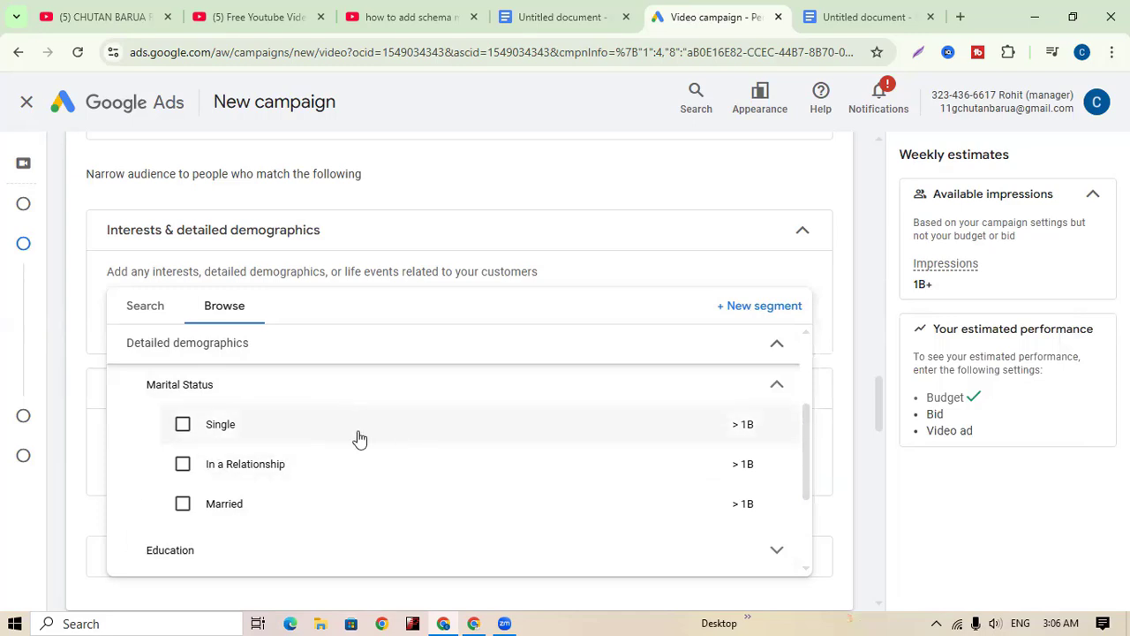
mouse_move(359, 438)
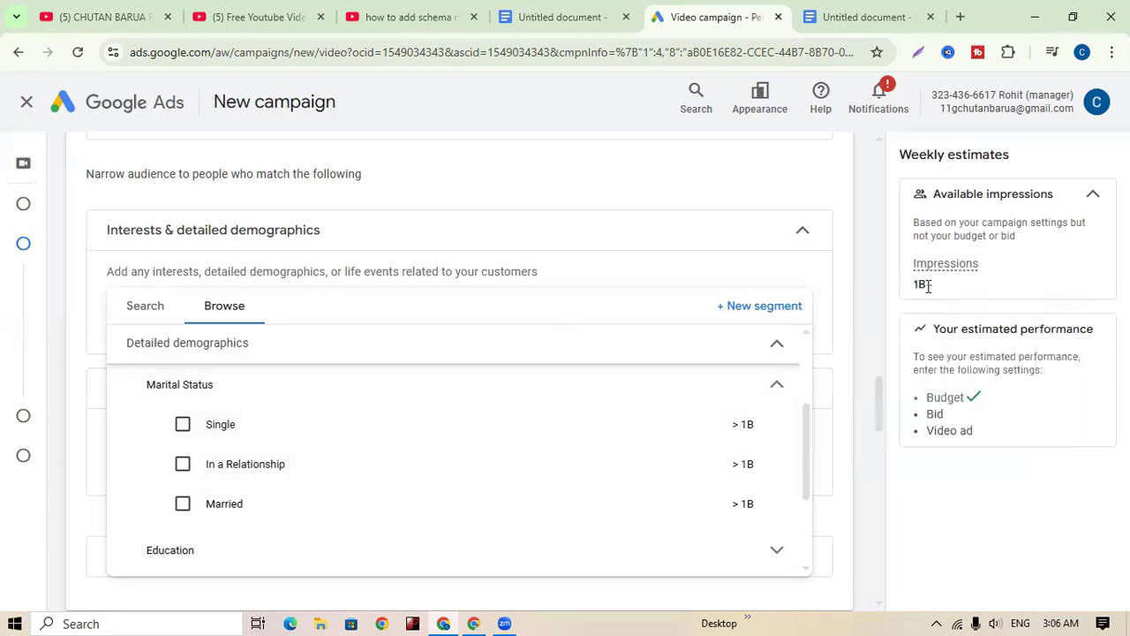
left_click(777, 390)
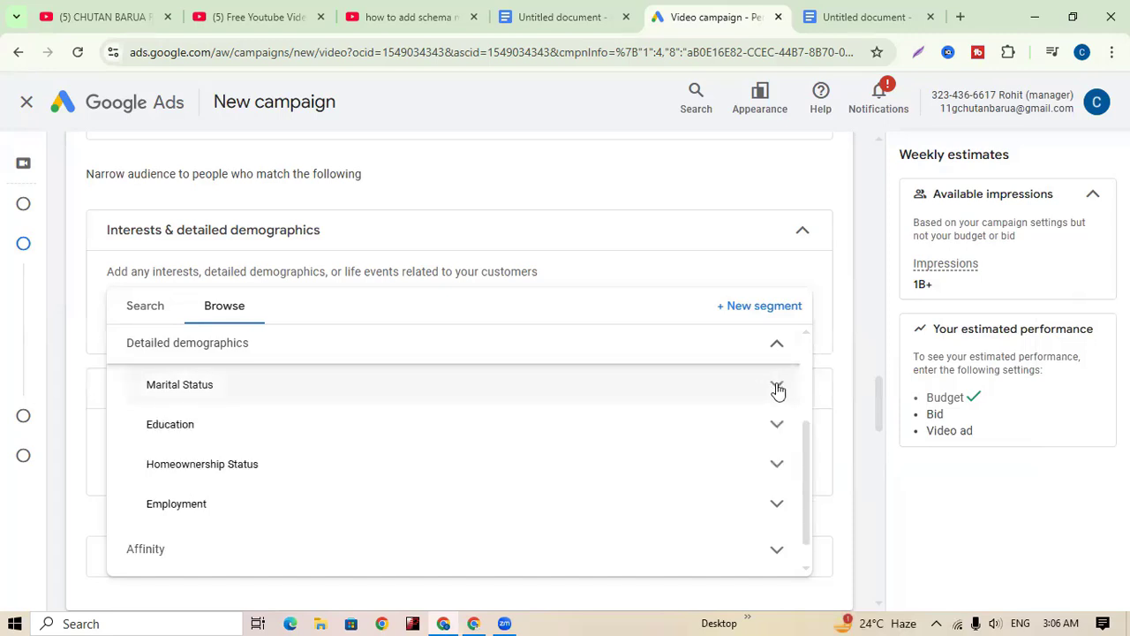
left_click(784, 427)
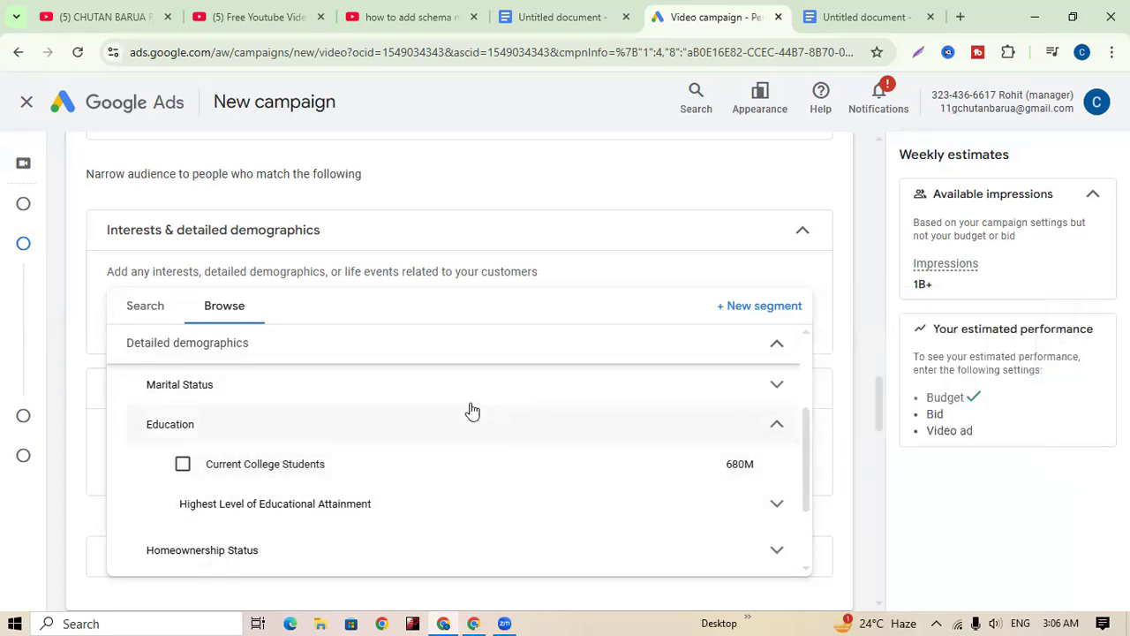
left_click(774, 428)
scroll(776, 451, "down", 1)
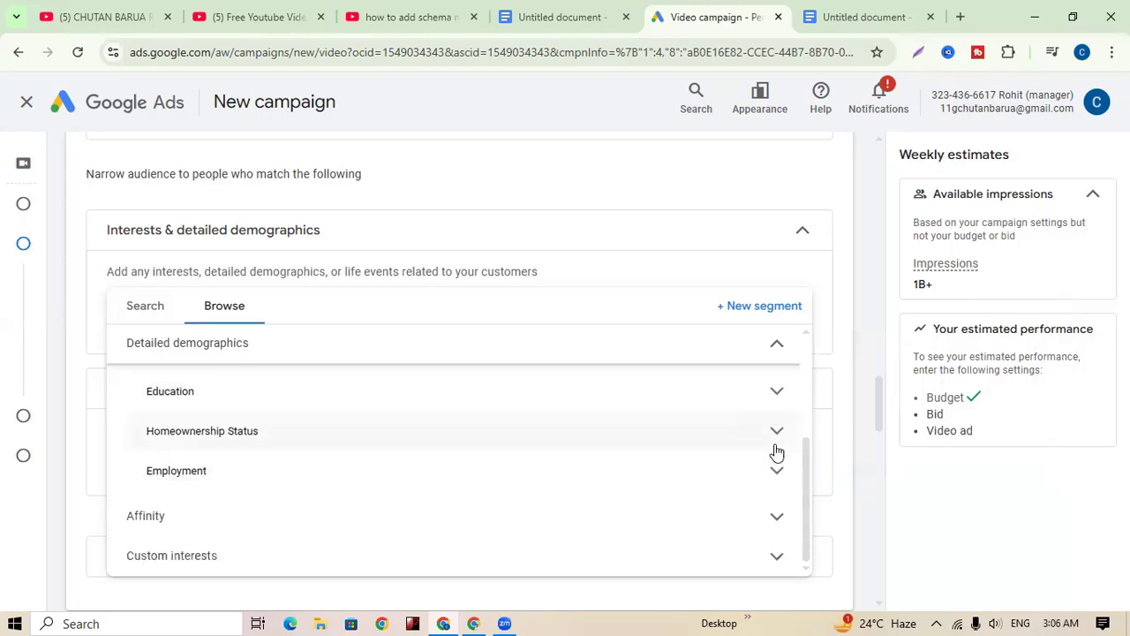
- Search the interests and detailed demographics segments for "youtube seo"
left_click(151, 310)
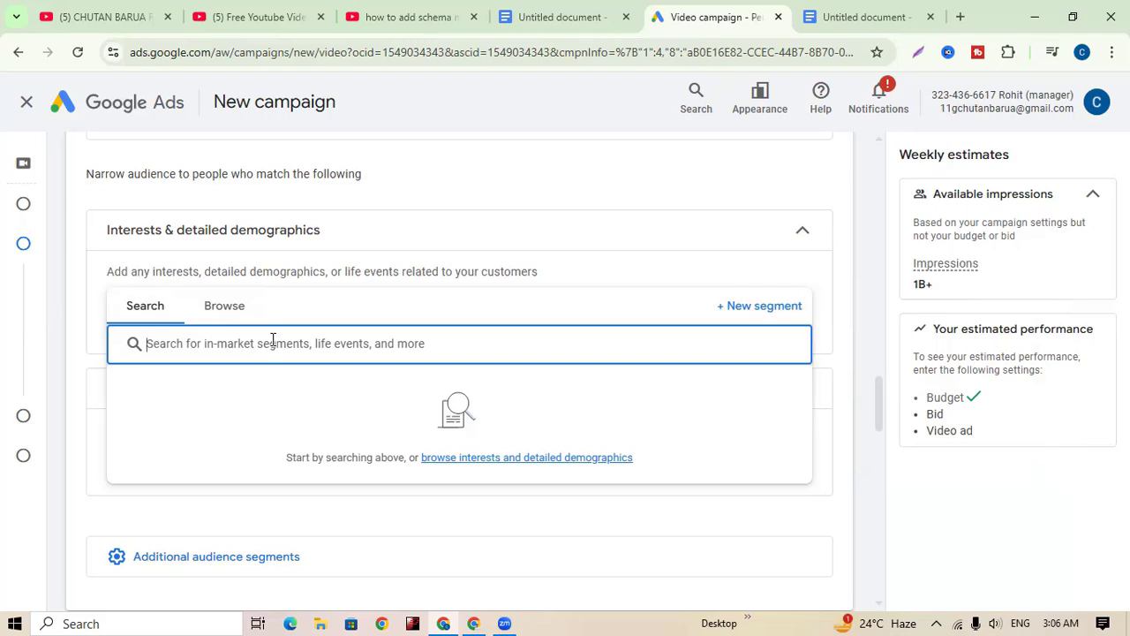
type("seo")
key("BackSpace")
key("BackSpace")
key("BackSpace")
type("youtube")
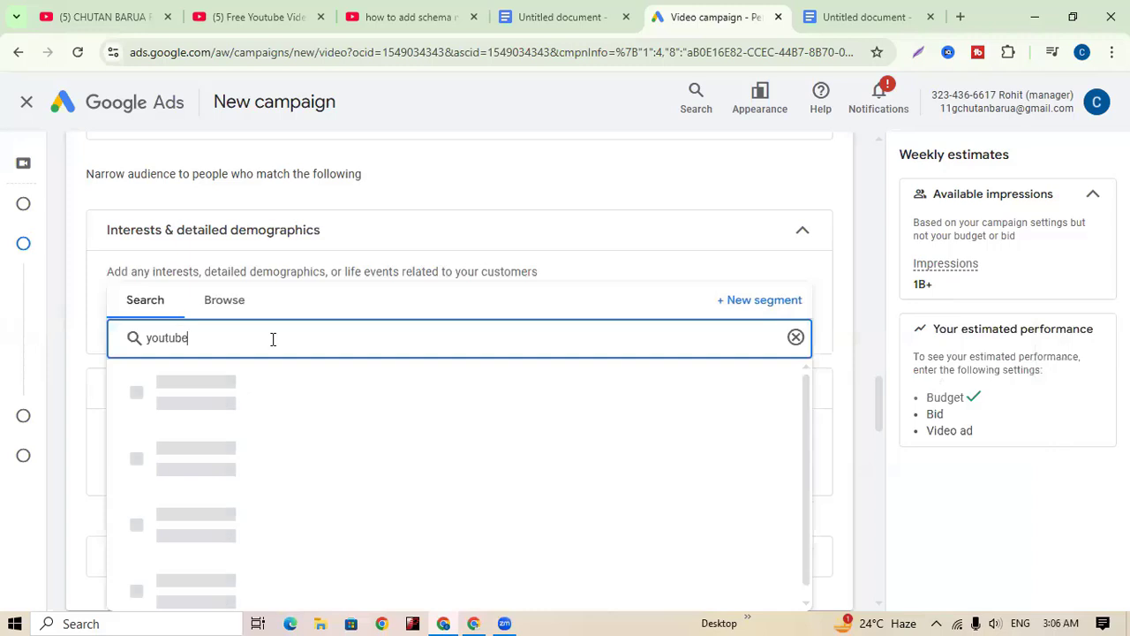
type(" seo")
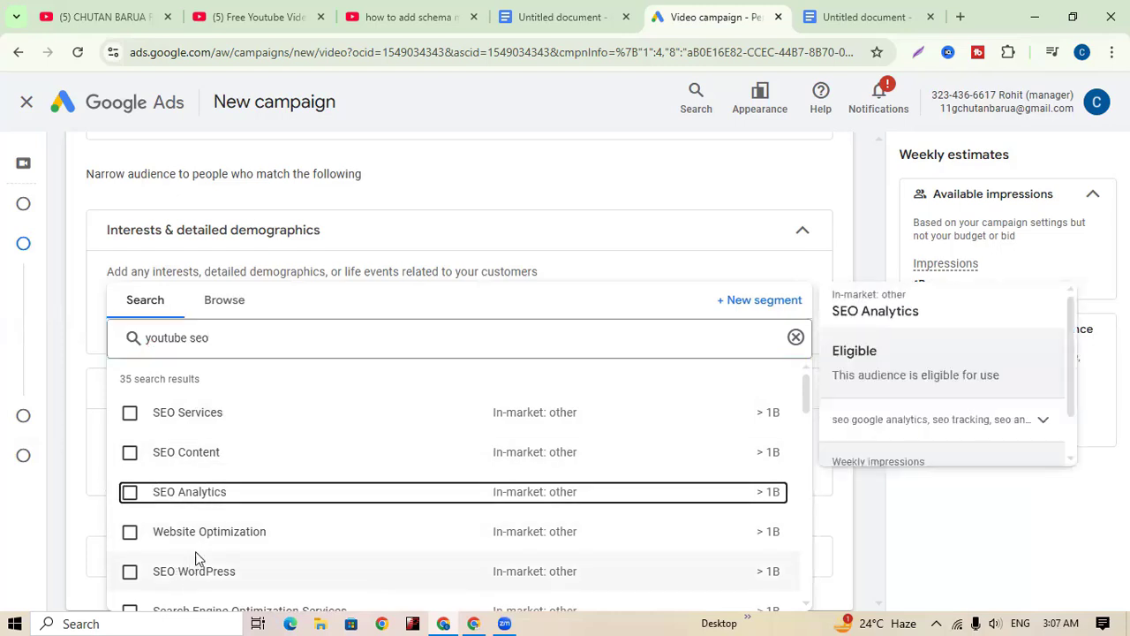
- Add the in-market segments SEO Services, SEO Content and SEO Analytics to the campaign's audience
scroll(219, 551, "down", 1)
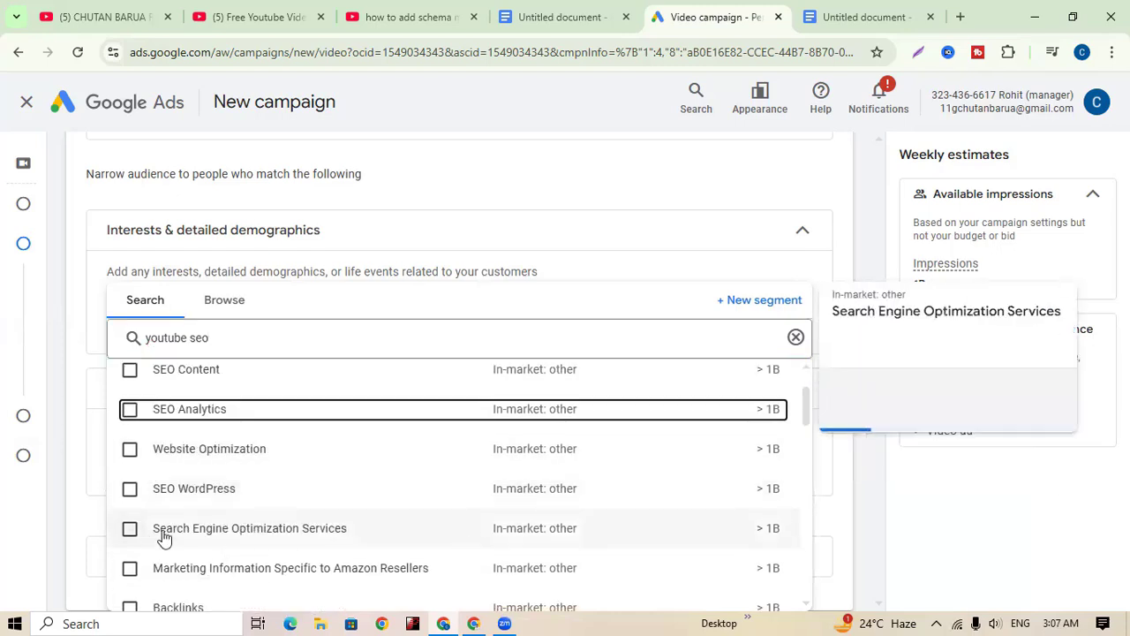
scroll(192, 496, "up", 1)
left_click(131, 412)
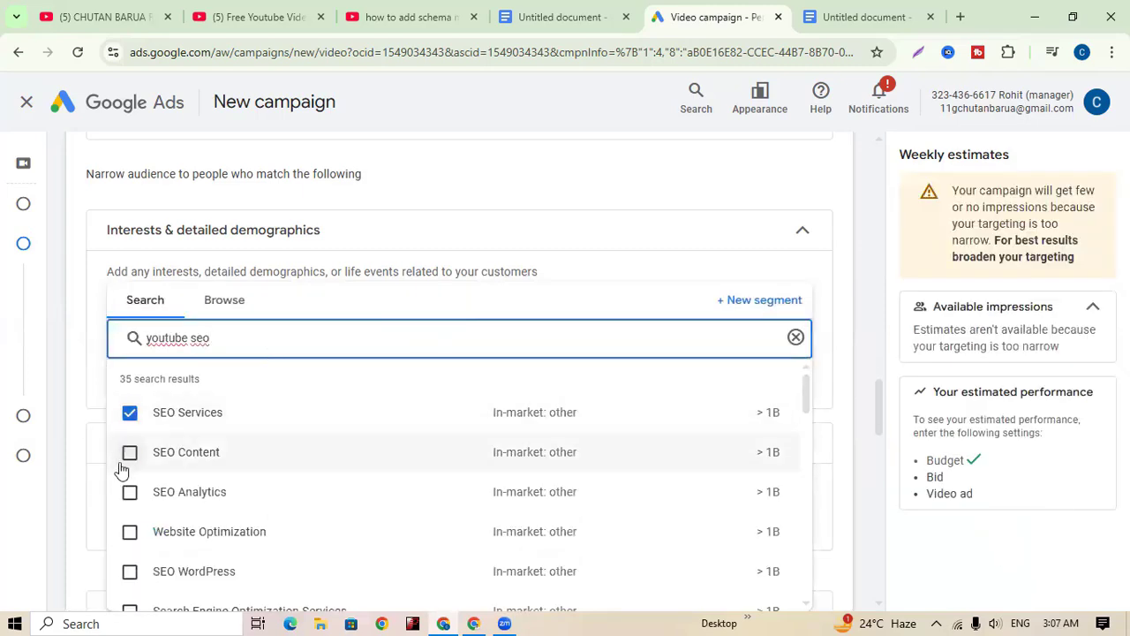
left_click(131, 454)
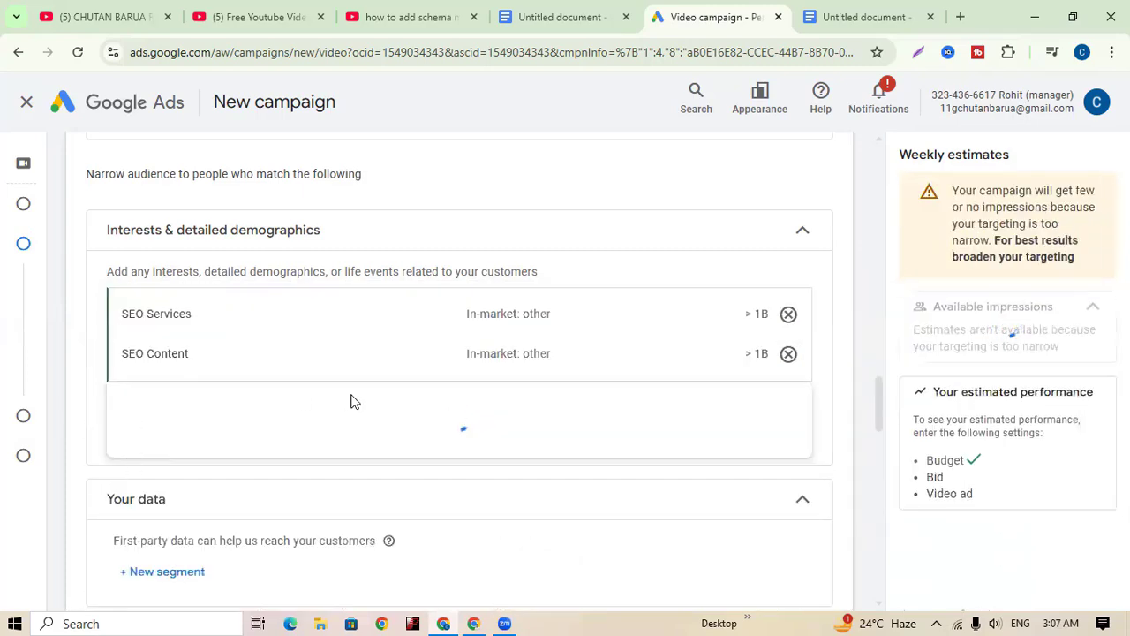
left_click(131, 493)
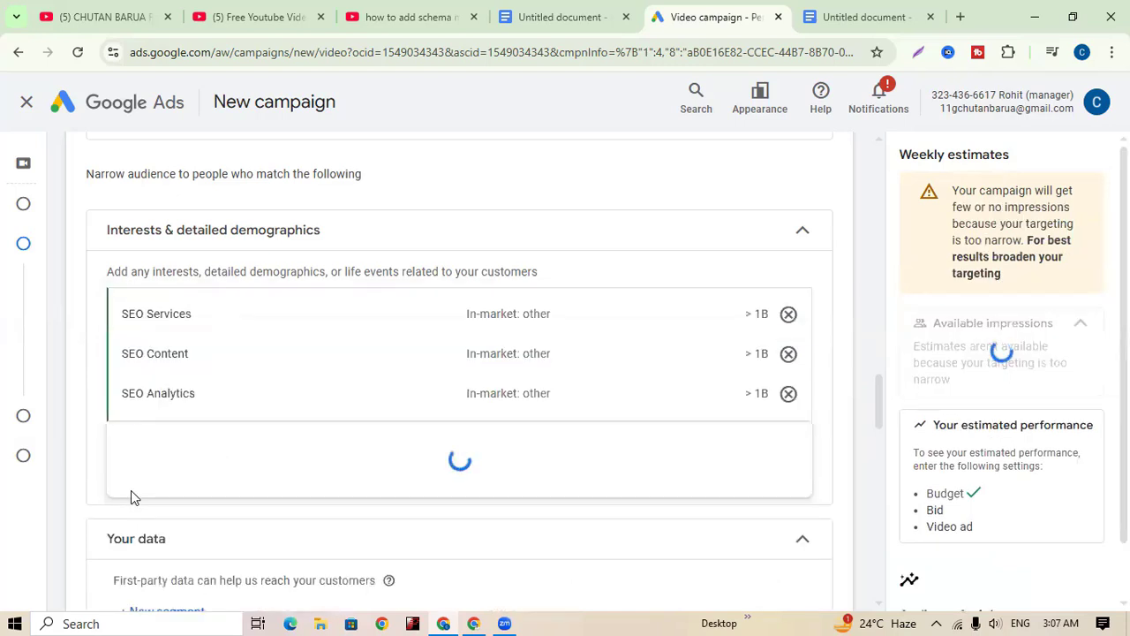
- Add the in-market segments Search Engine Optimization Services and Search Engine Marketing Services to the campaign's audience
scroll(251, 534, "down", 1)
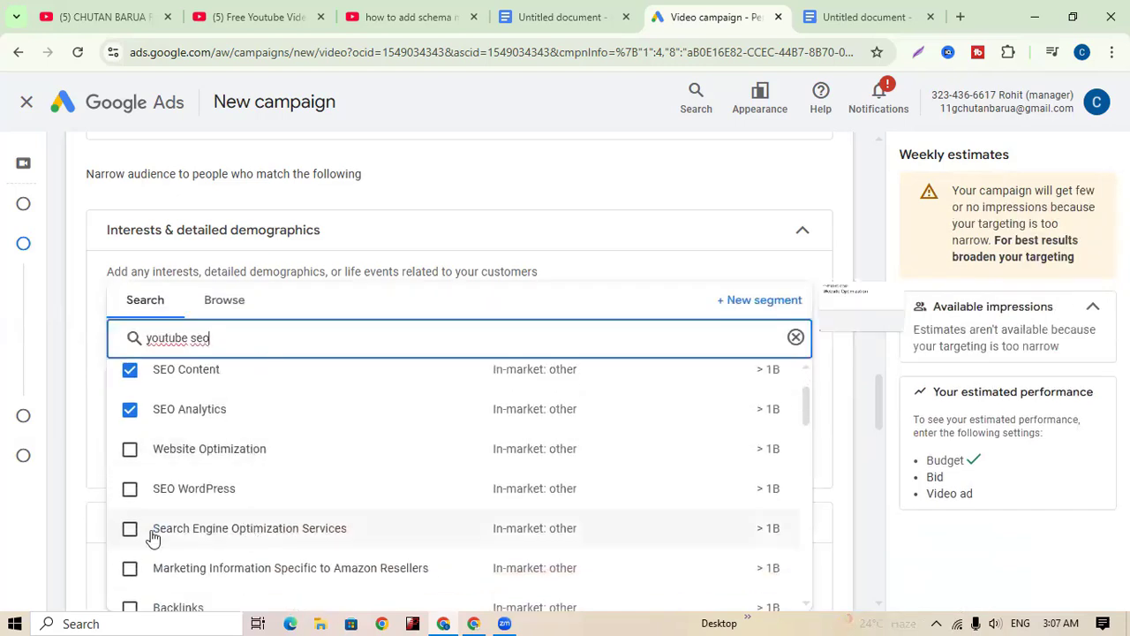
left_click(131, 529)
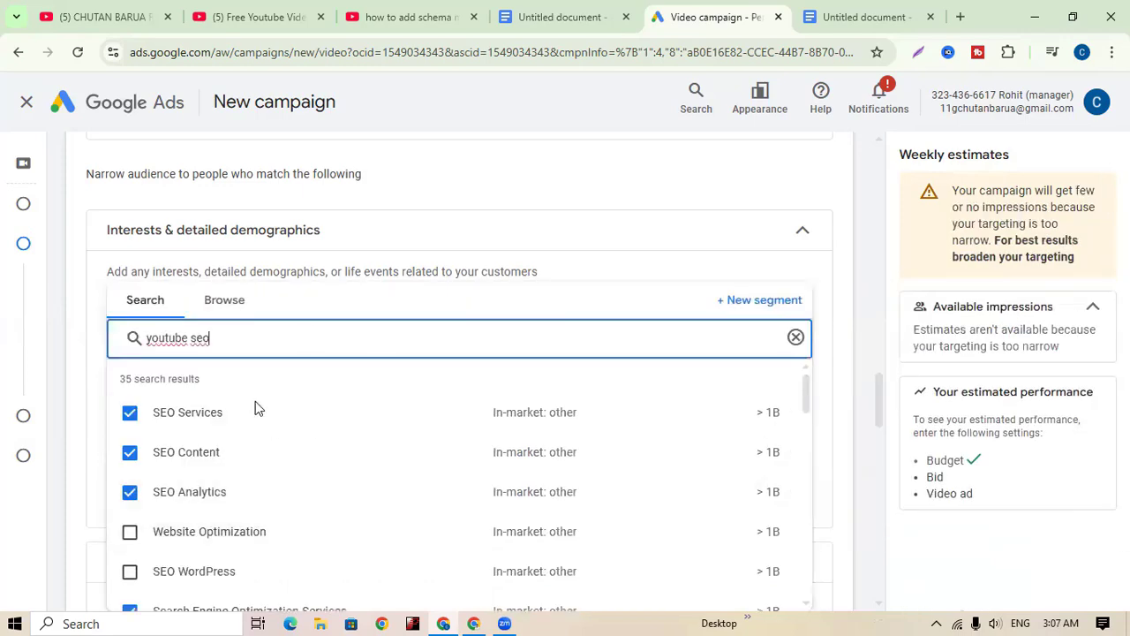
scroll(174, 467, "down", 3)
scroll(222, 500, "down", 2)
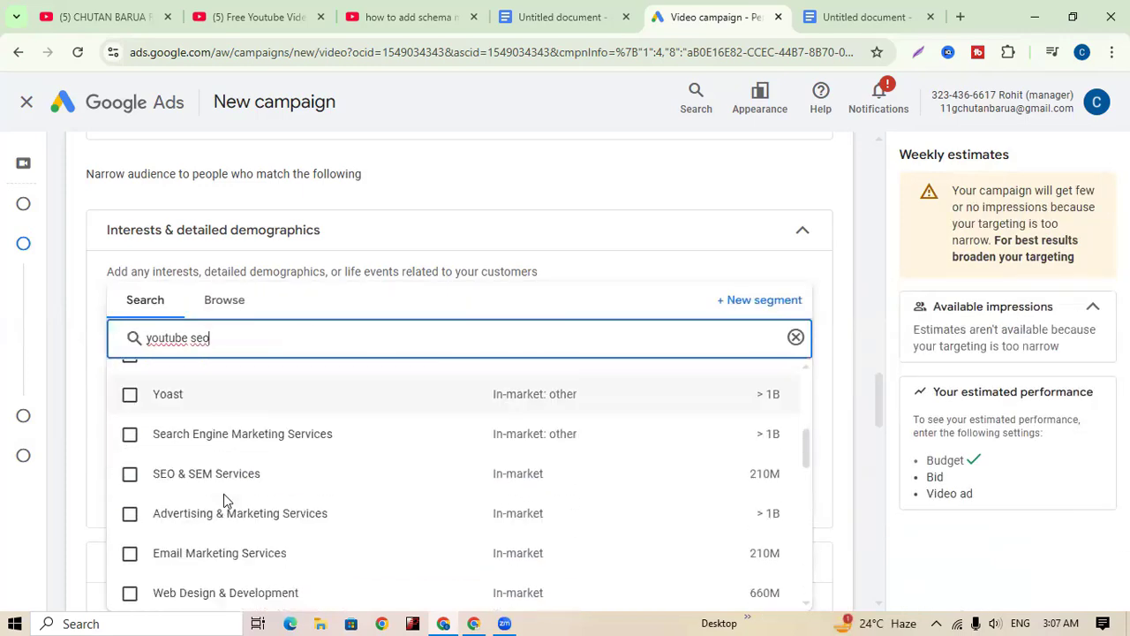
scroll(207, 480, "up", 1)
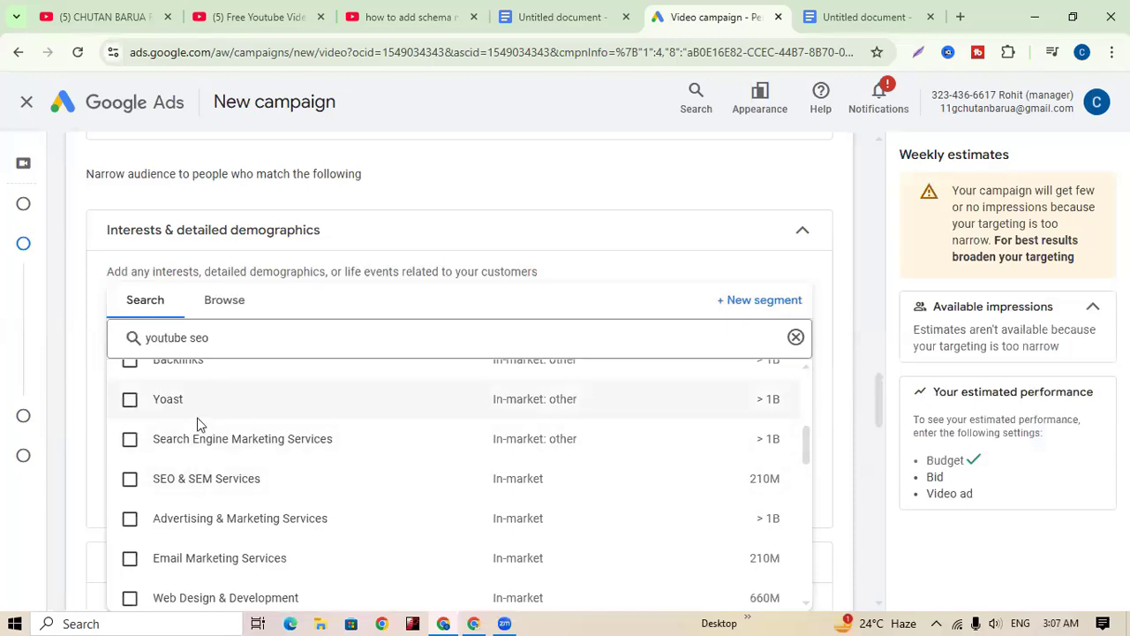
left_click(129, 441)
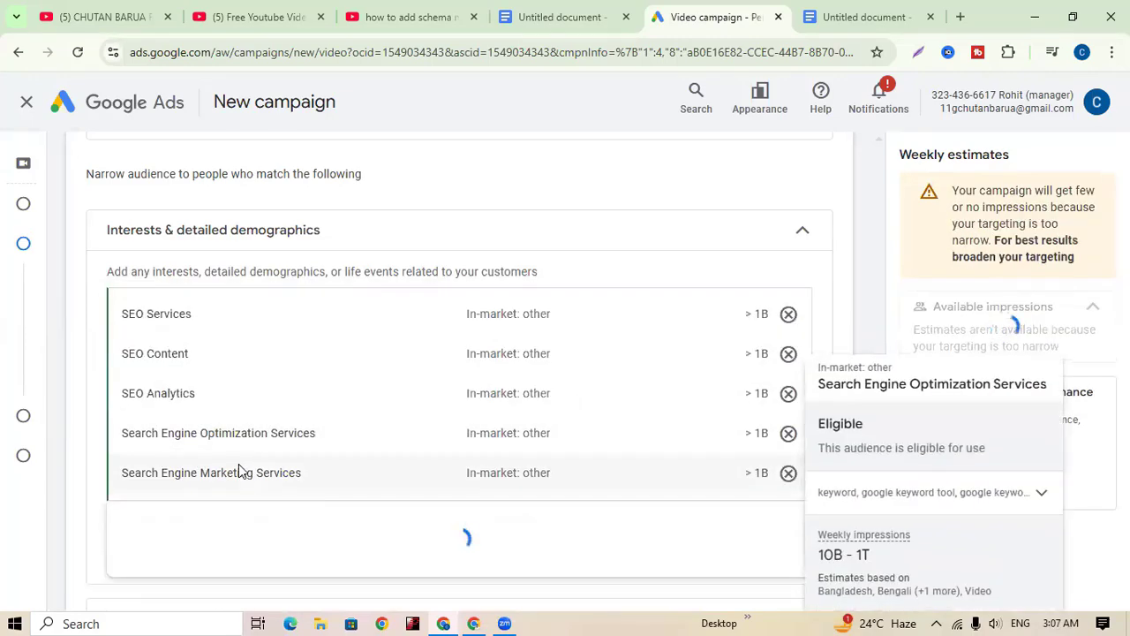
- Look through the remaining "youtube seo" segments, then search the interests and detailed demographics for "digital marketing" instead
scroll(245, 509, "down", 3)
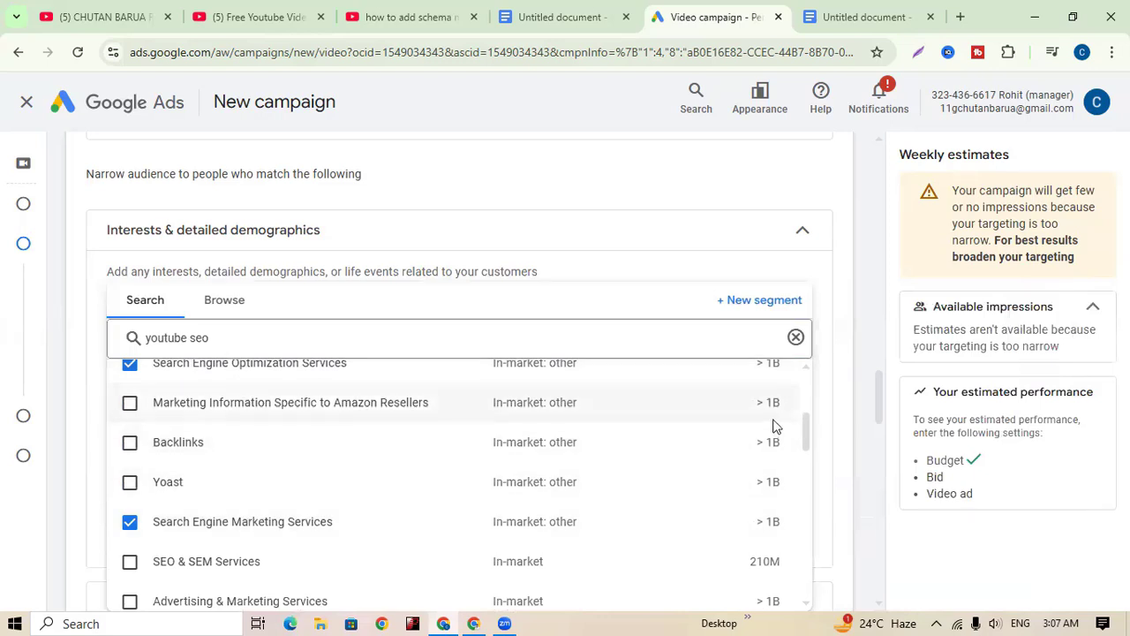
scroll(495, 473, "down", 3)
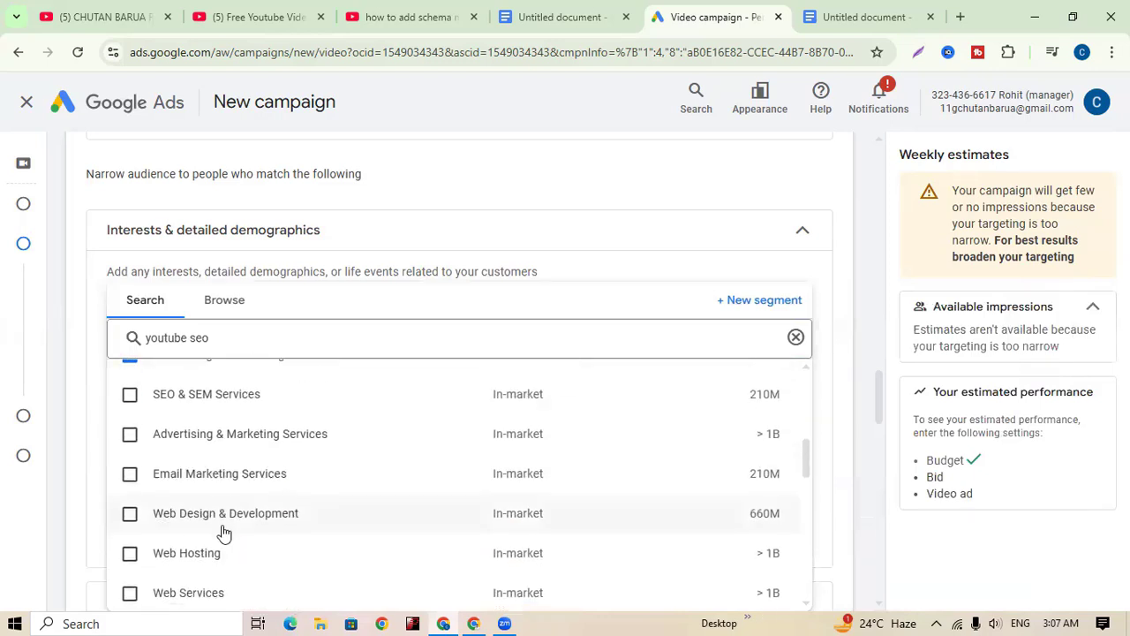
scroll(378, 533, "down", 2)
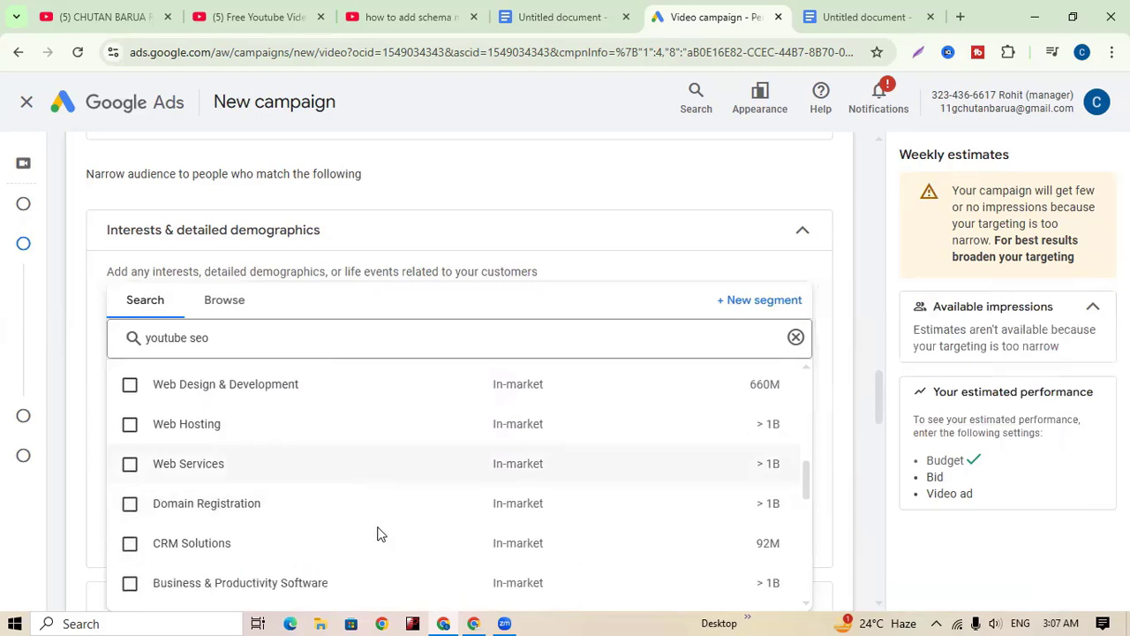
scroll(379, 533, "down", 2)
scroll(399, 528, "up", 9)
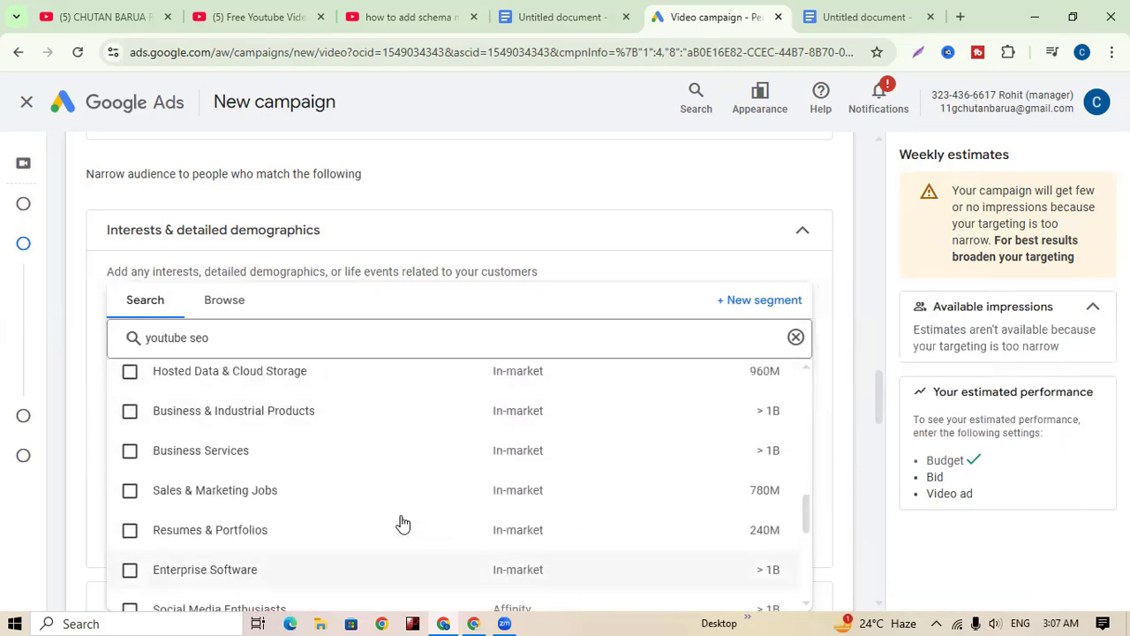
scroll(314, 345, "up", 1)
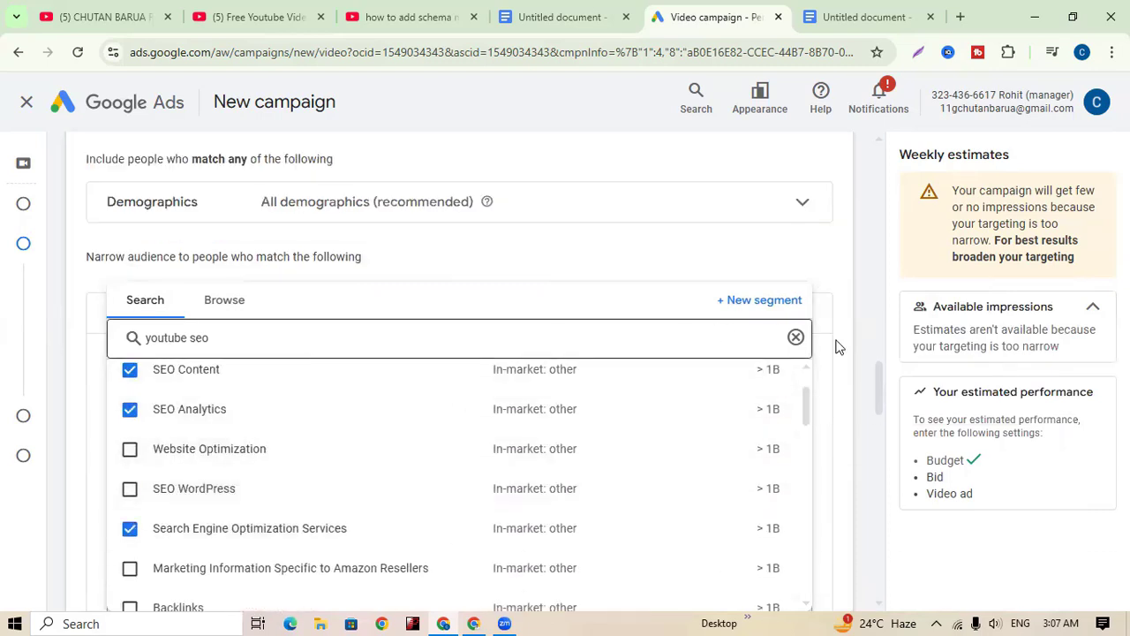
left_click(796, 336)
left_click(261, 473)
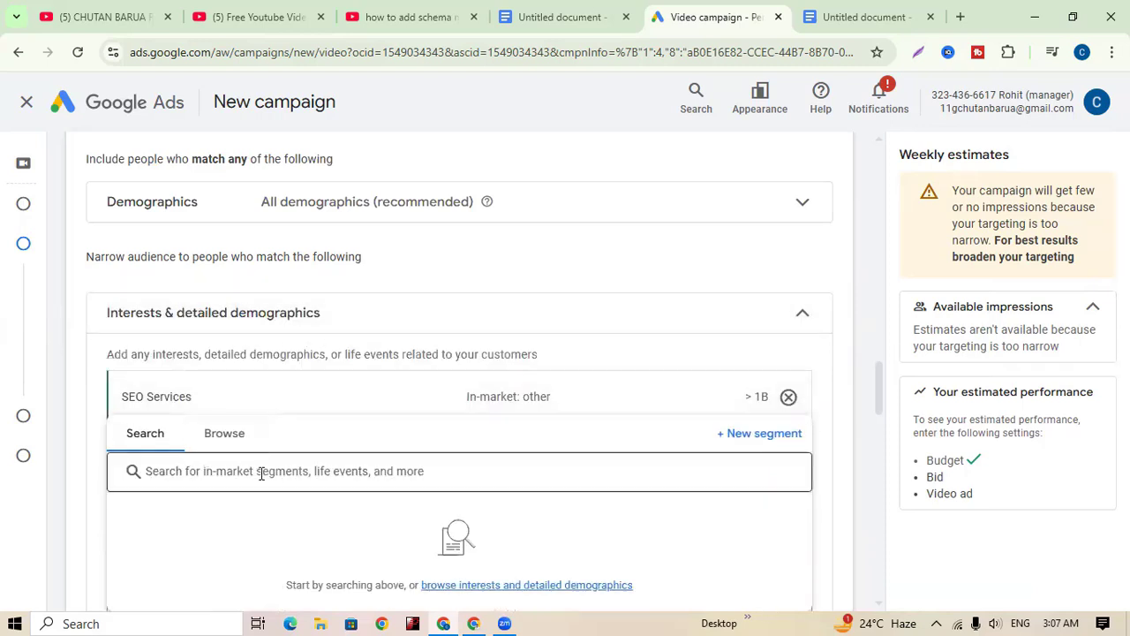
left_click(263, 478)
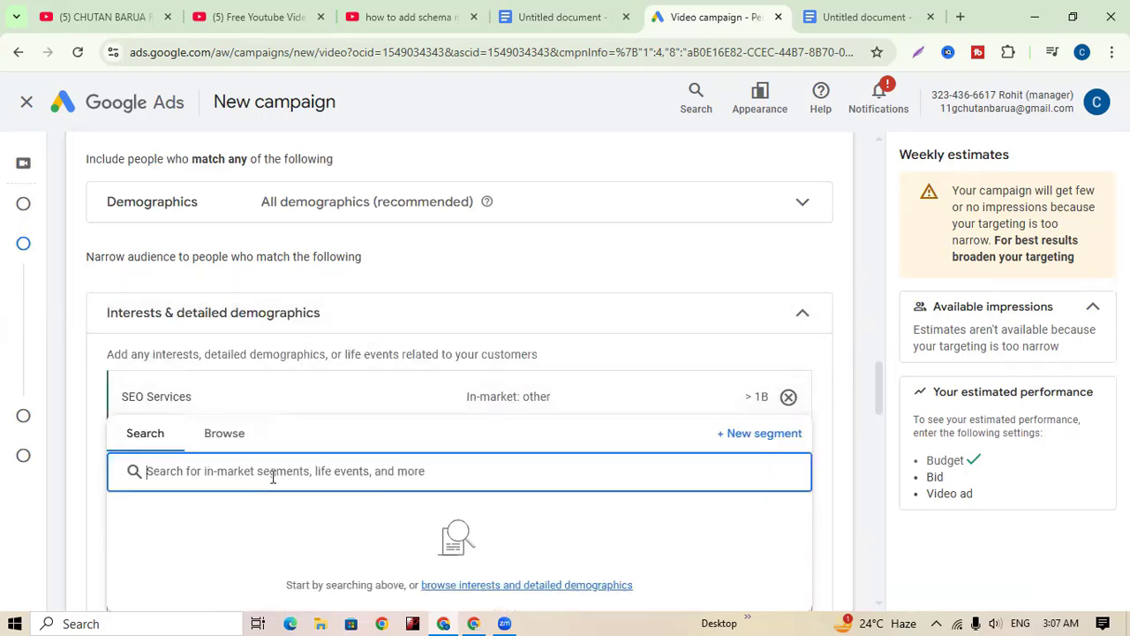
type("digital")
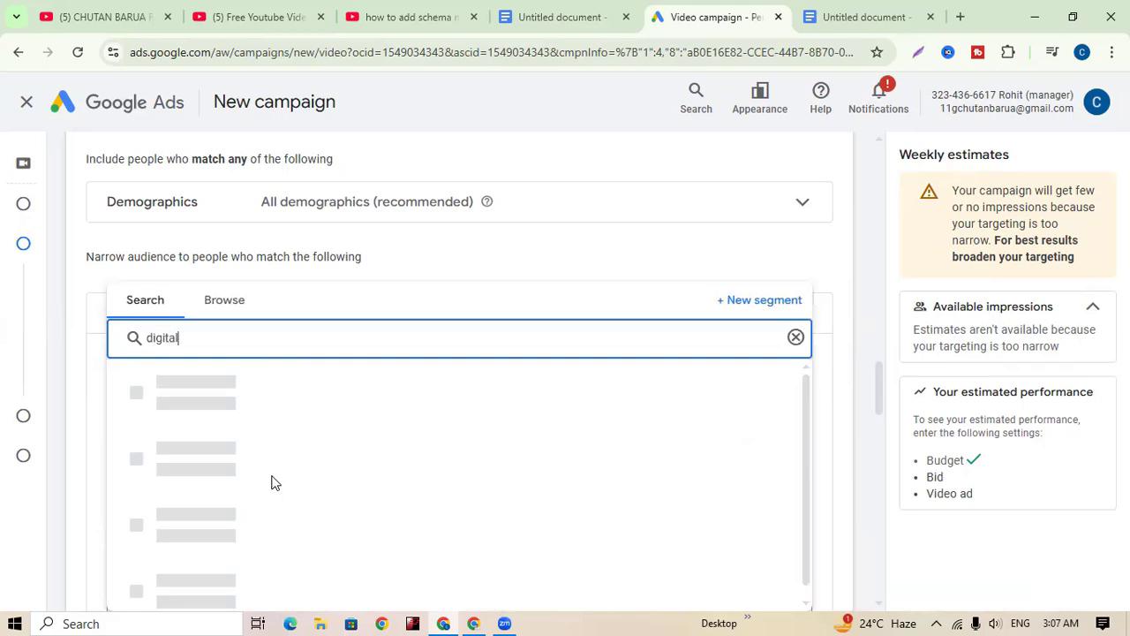
type(" marketing")
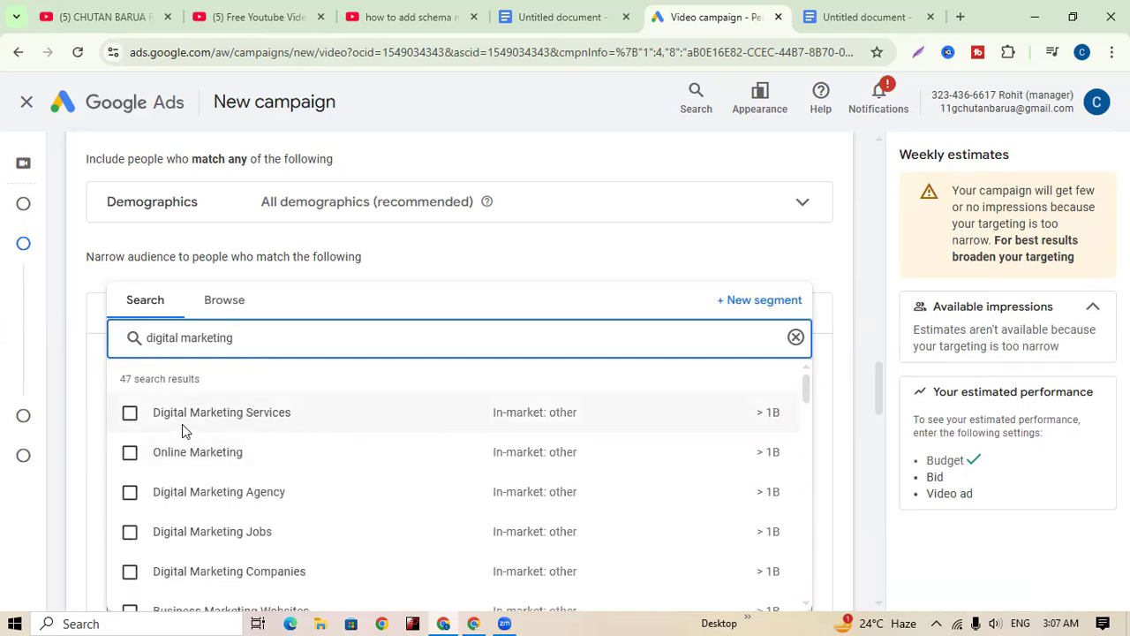
- Add the segments Digital Marketing Services, Online Marketing, Digital Marketing Agency and Digital Marketing Courses to the audience
left_click(131, 415)
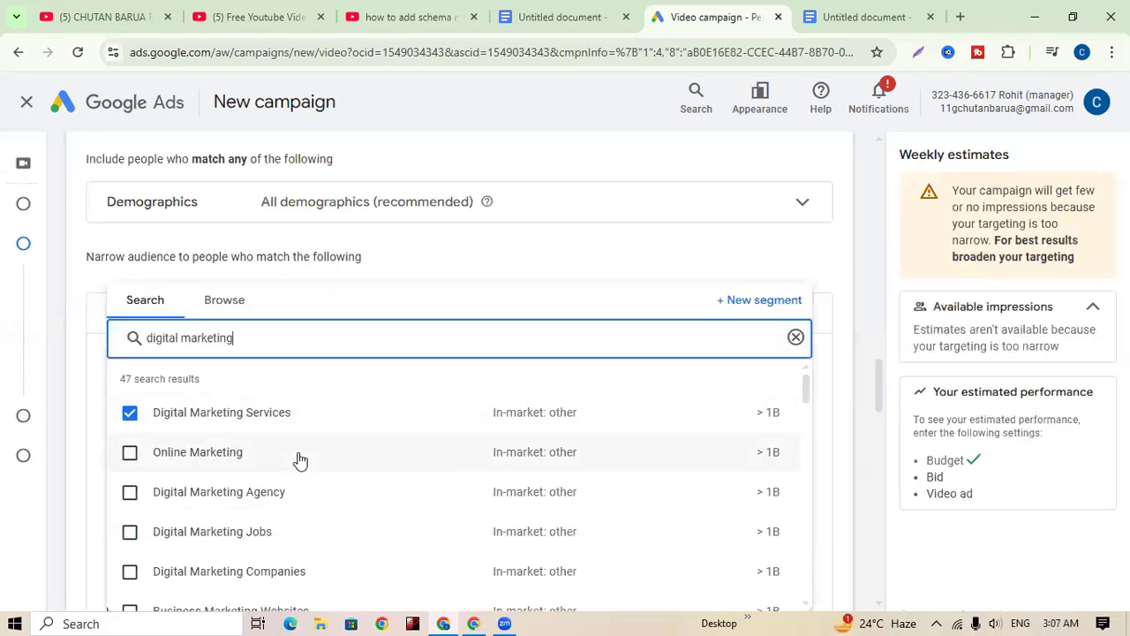
left_click(129, 454)
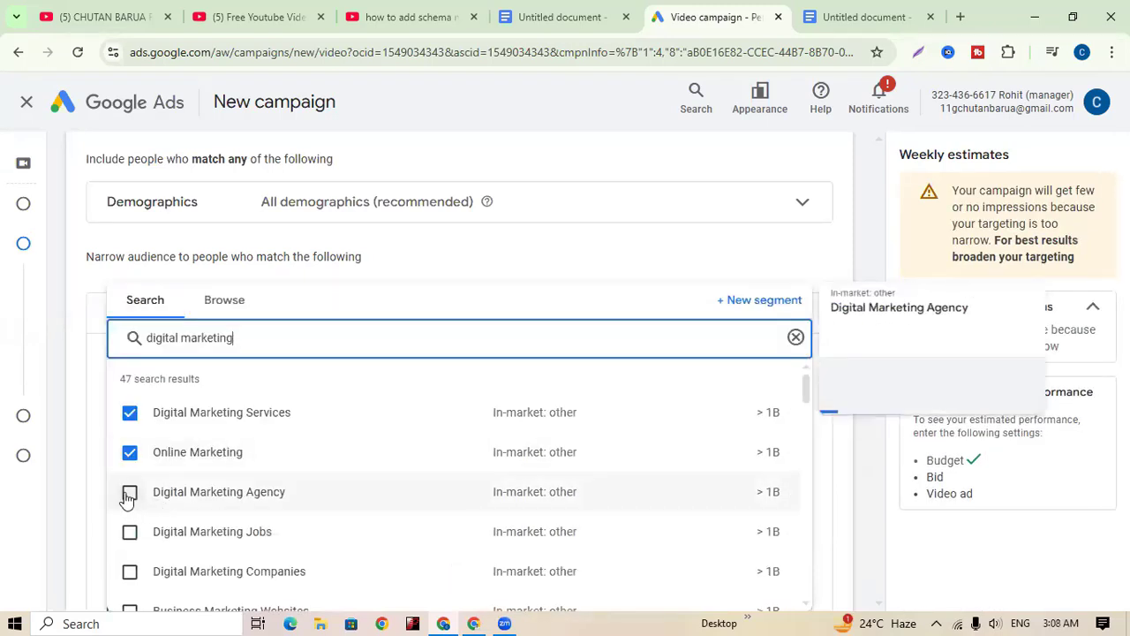
left_click(129, 492)
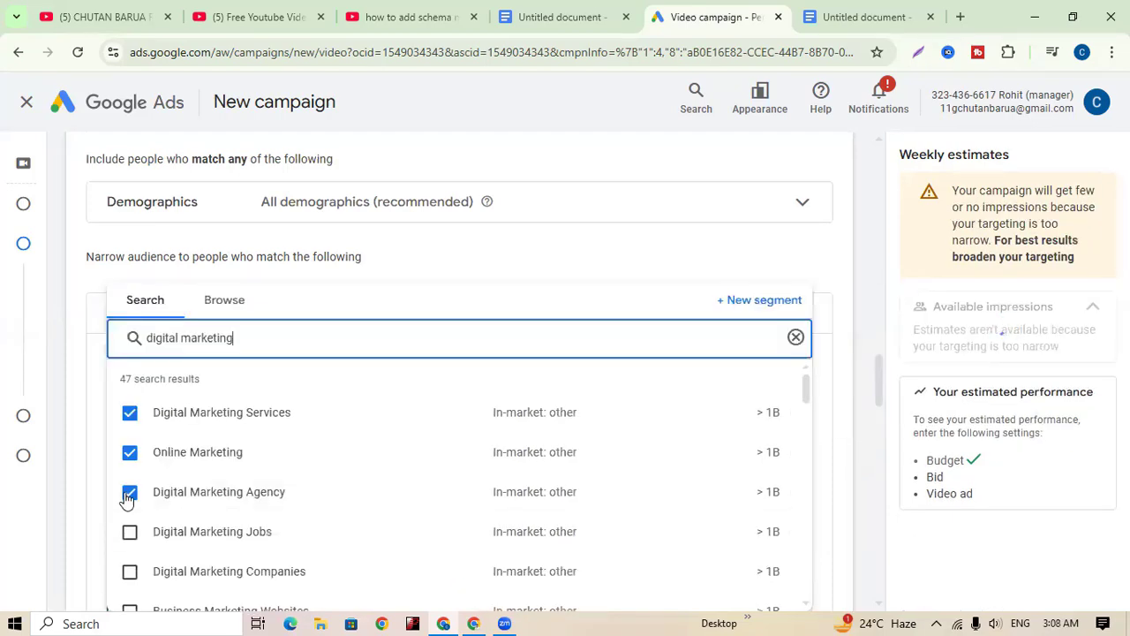
scroll(244, 545, "down", 1)
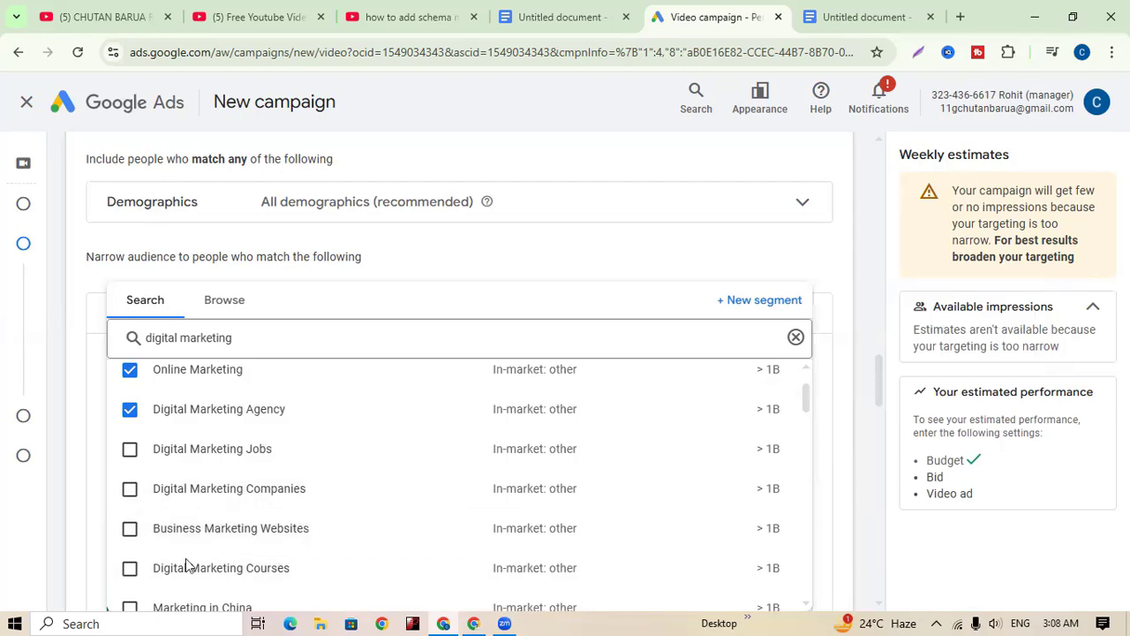
left_click(135, 571)
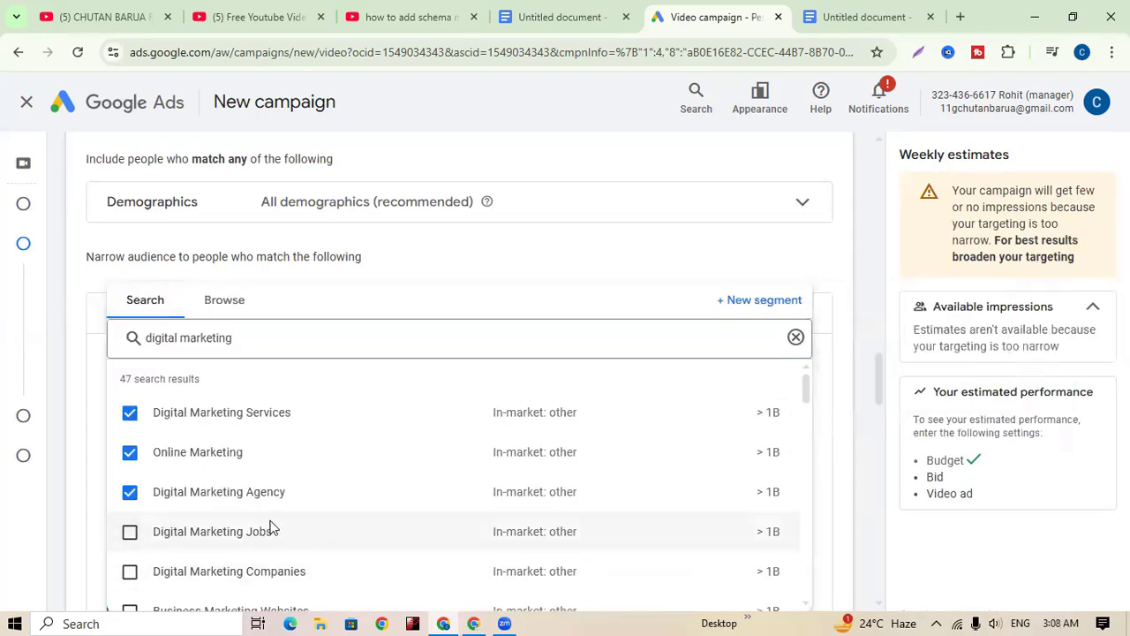
scroll(262, 527, "down", 2)
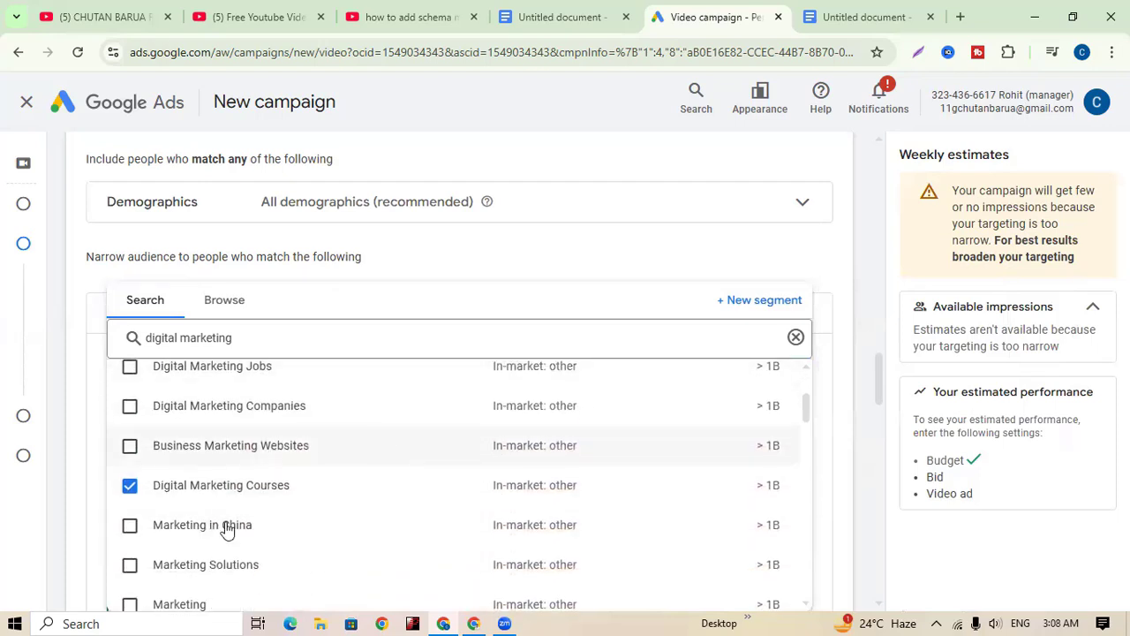
scroll(374, 550, "down", 3)
scroll(335, 561, "up", 5)
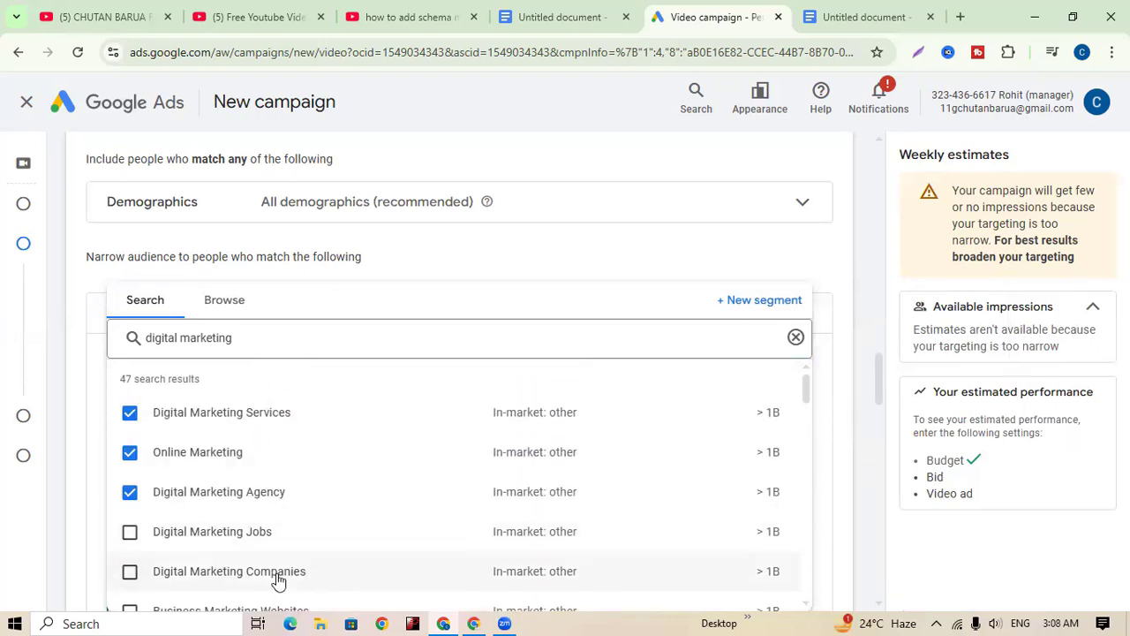
- Search the audience segments for "youtube" and add the in-market segments YouTube Videos and youtube
left_click(796, 337)
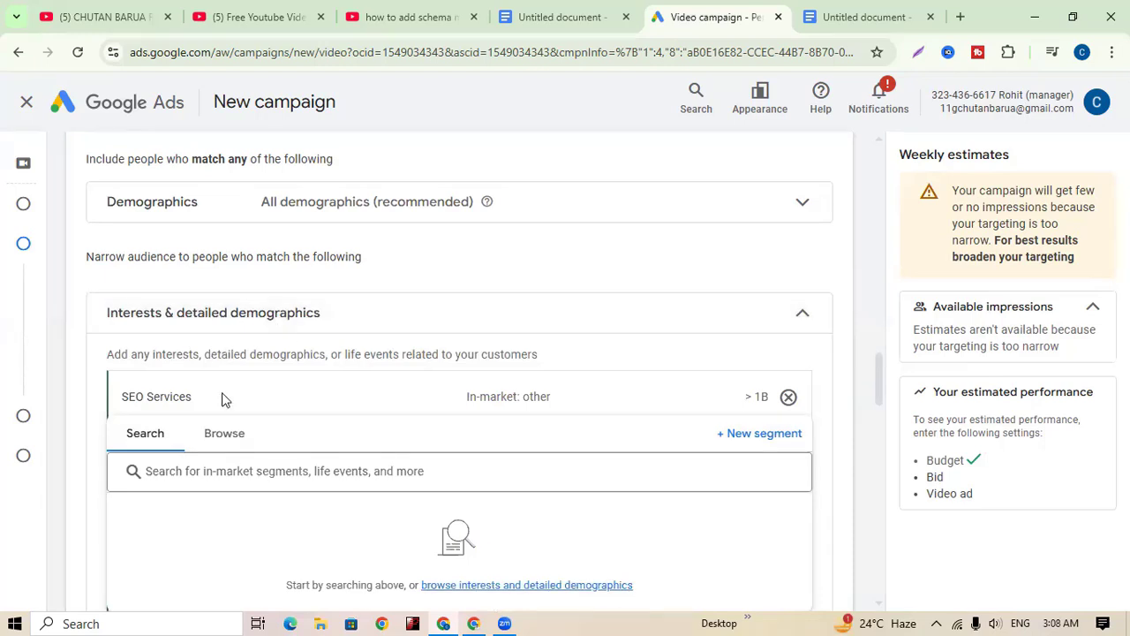
left_click(287, 471)
type("youtube")
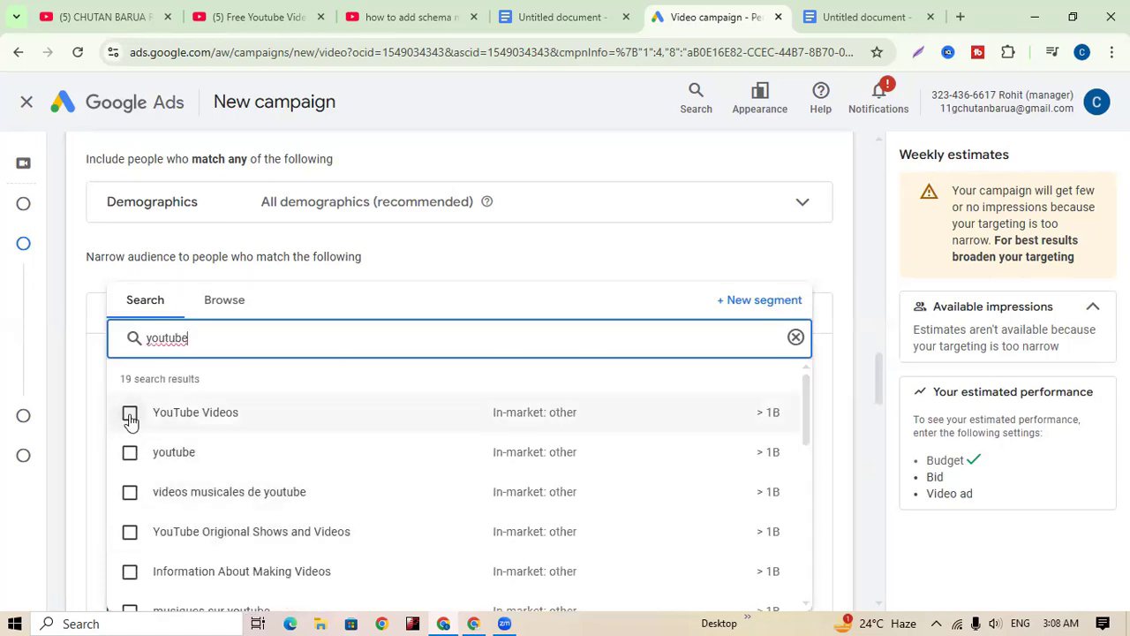
left_click(130, 415)
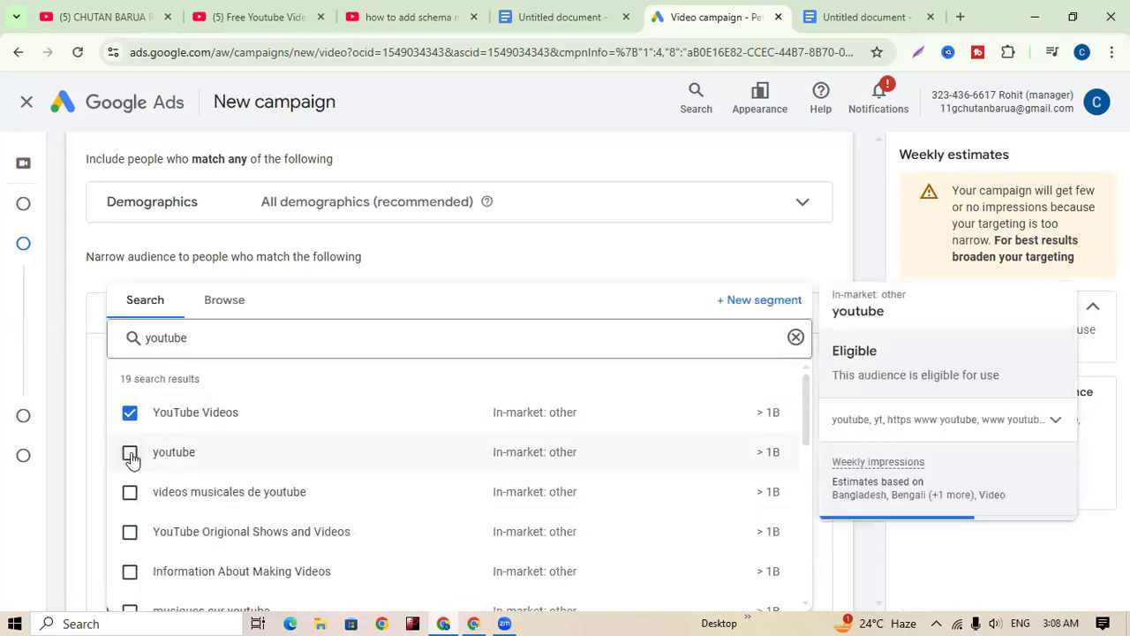
left_click(130, 453)
scroll(368, 565, "down", 5)
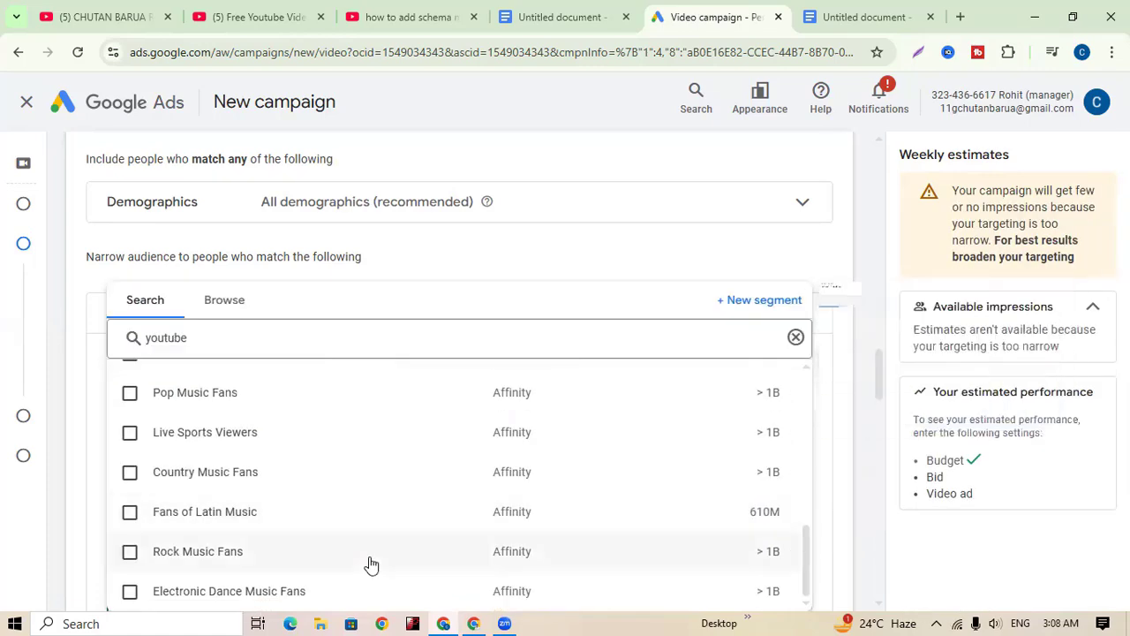
scroll(424, 522, "up", 5)
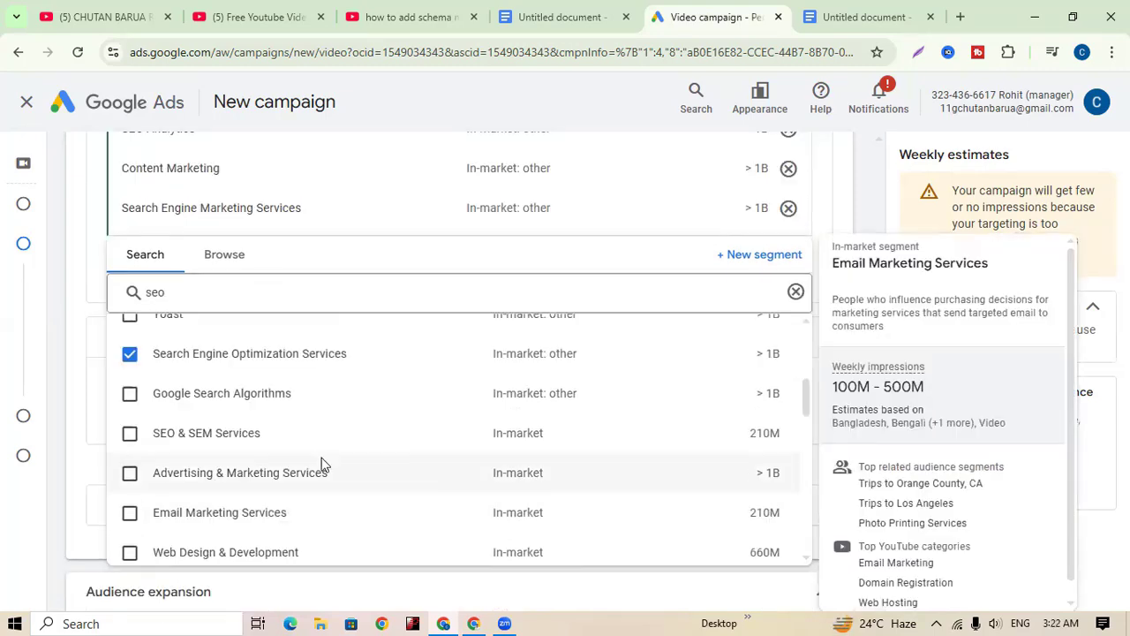
- Add the Advertising & Marketing Services in-market segment to the audience and enable audience expansion for the campaign
left_click(131, 469)
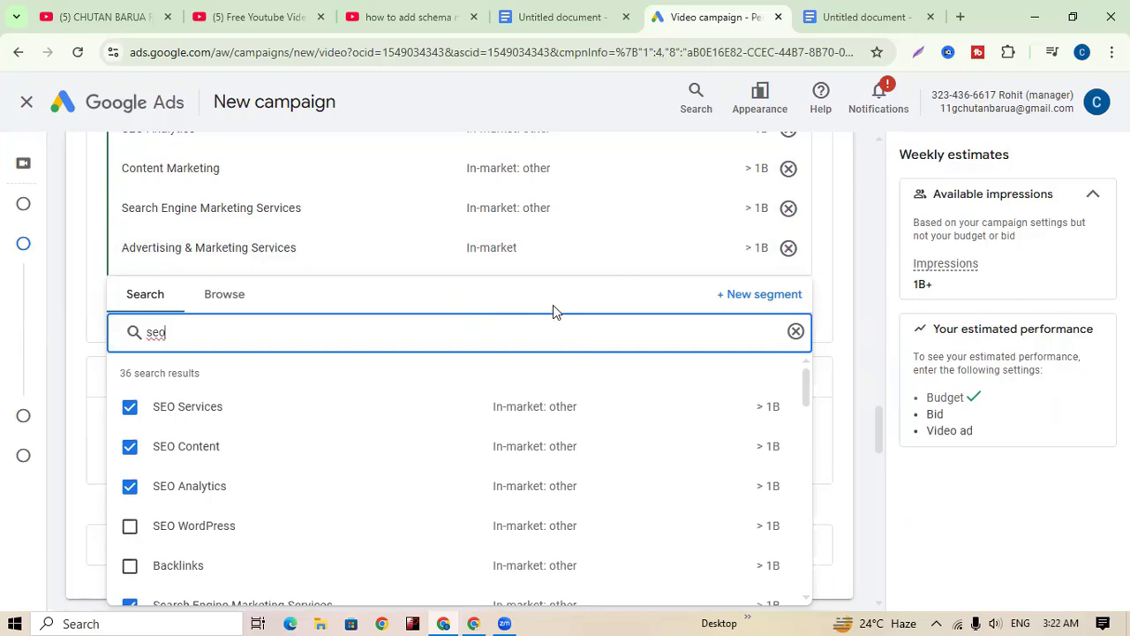
left_click(845, 306)
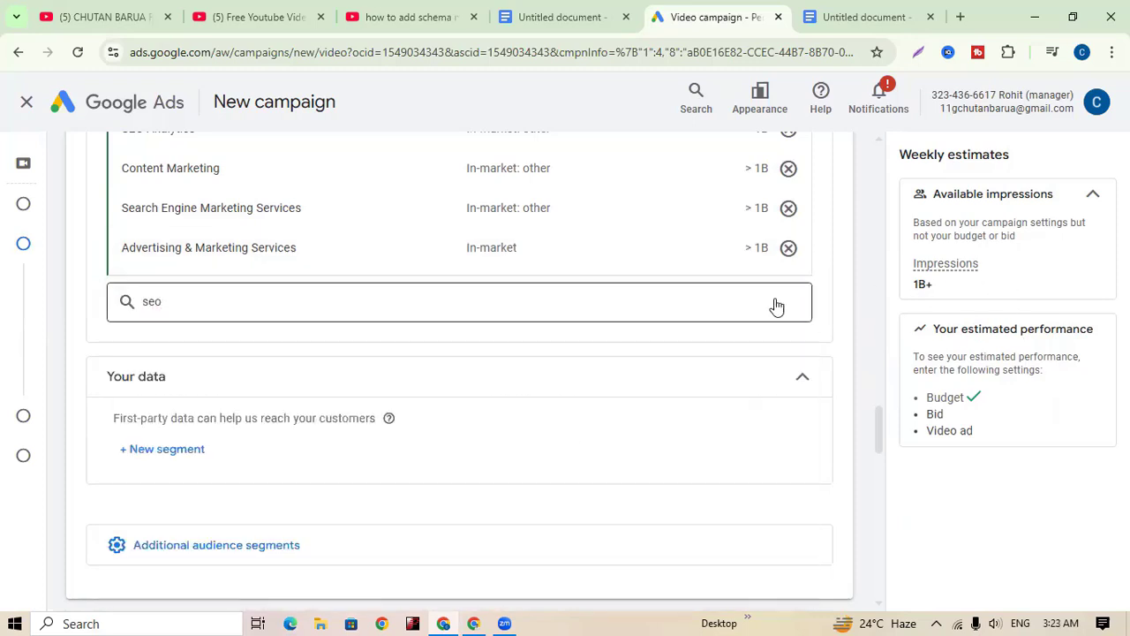
scroll(776, 306, "down", 2)
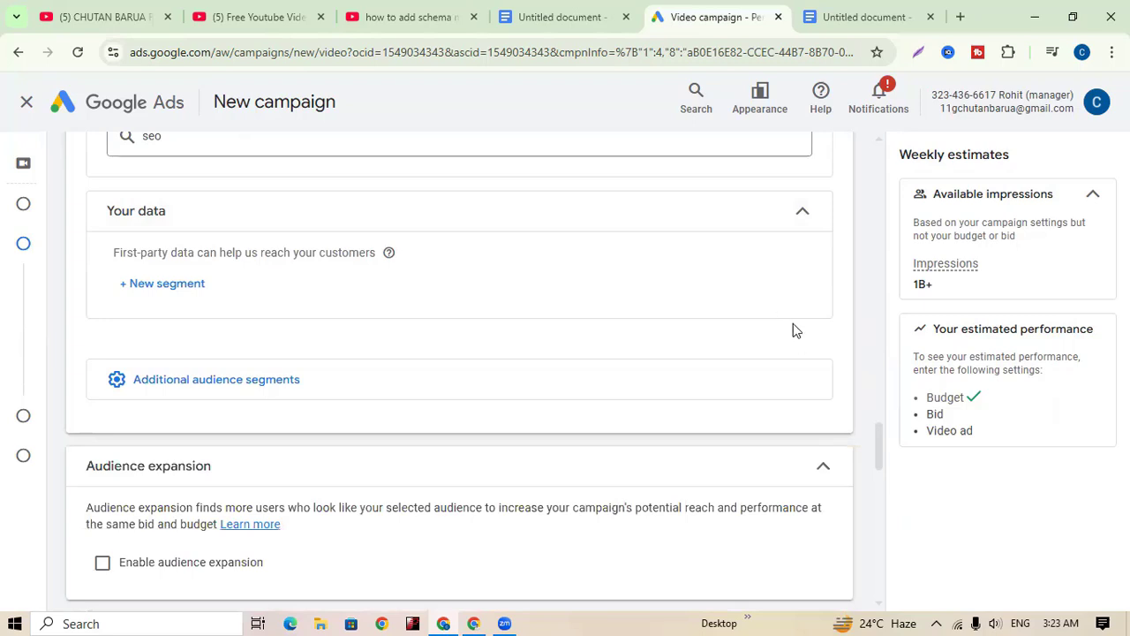
scroll(793, 322, "down", 2)
mouse_move(175, 300)
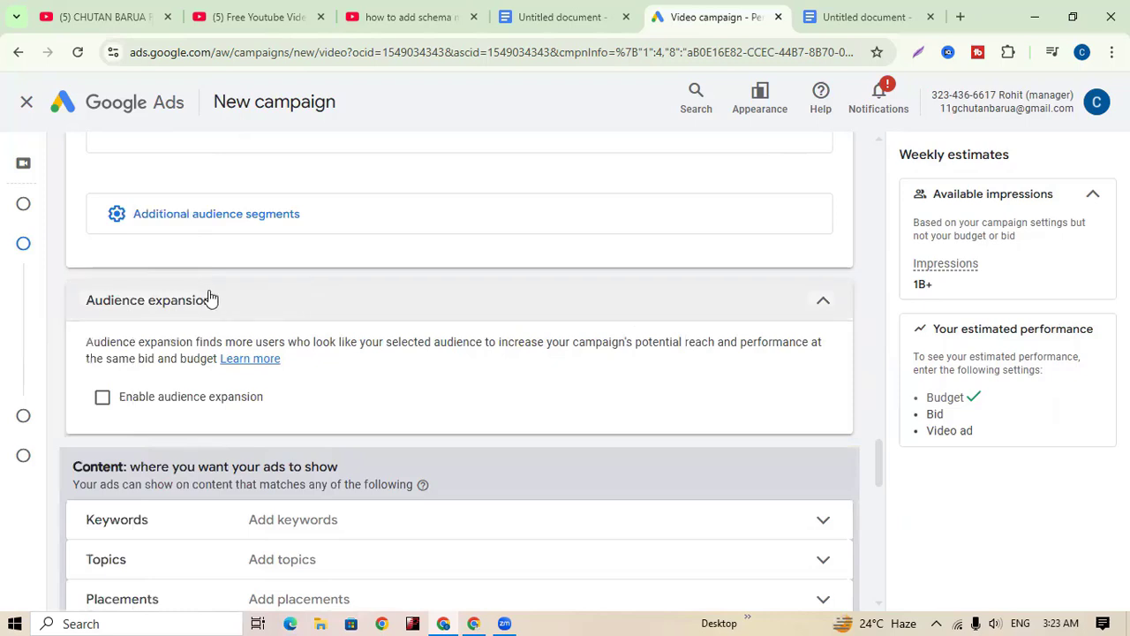
left_click(103, 402)
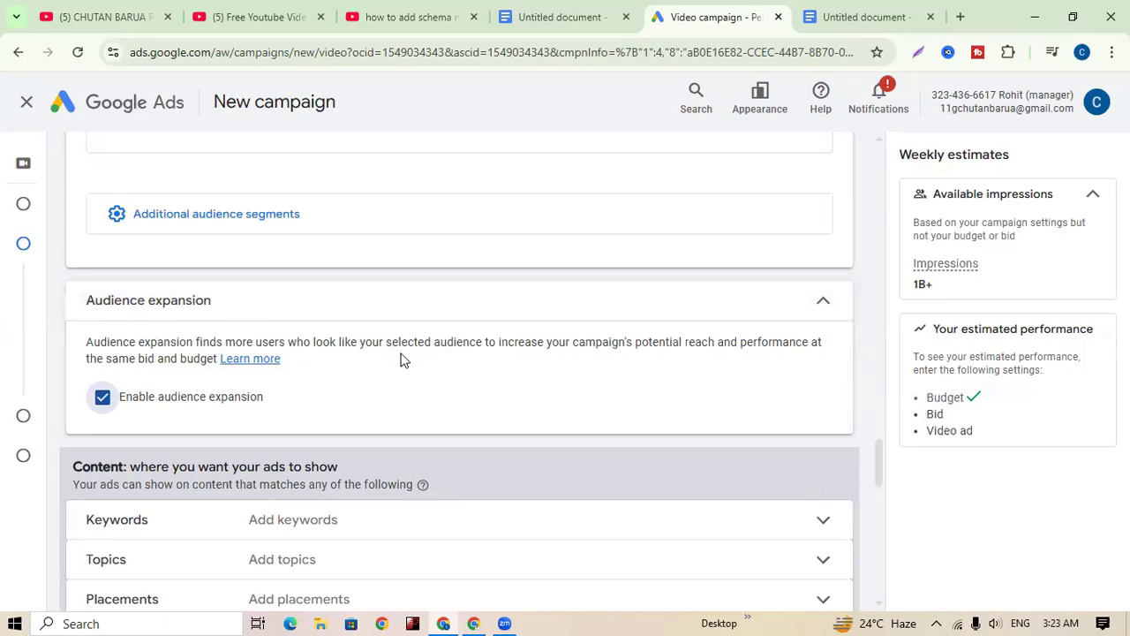
- Review the list of segments added to the audience and return to the content targeting section for keywords, topics and placements
scroll(414, 384, "up", 2)
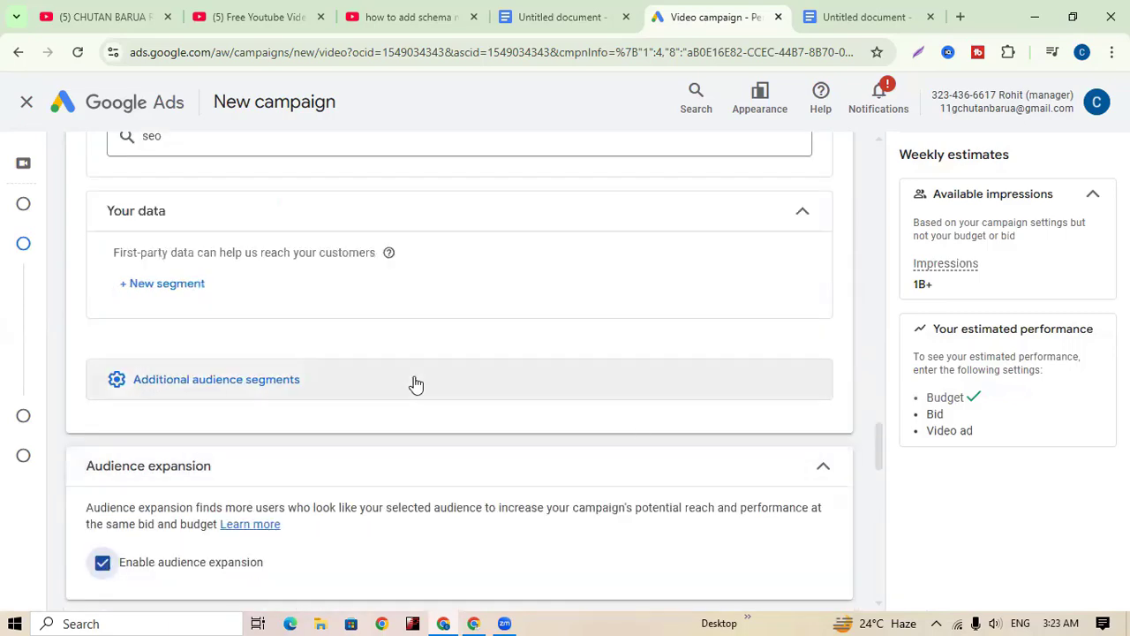
scroll(514, 386, "up", 2)
scroll(515, 387, "up", 3)
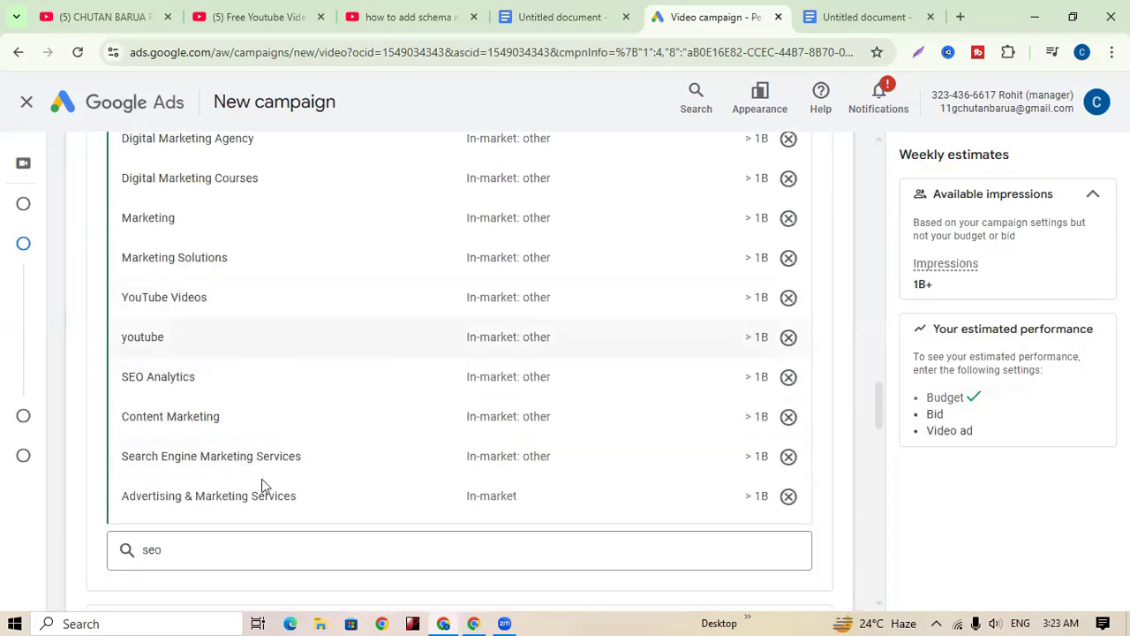
scroll(262, 485, "down", 5)
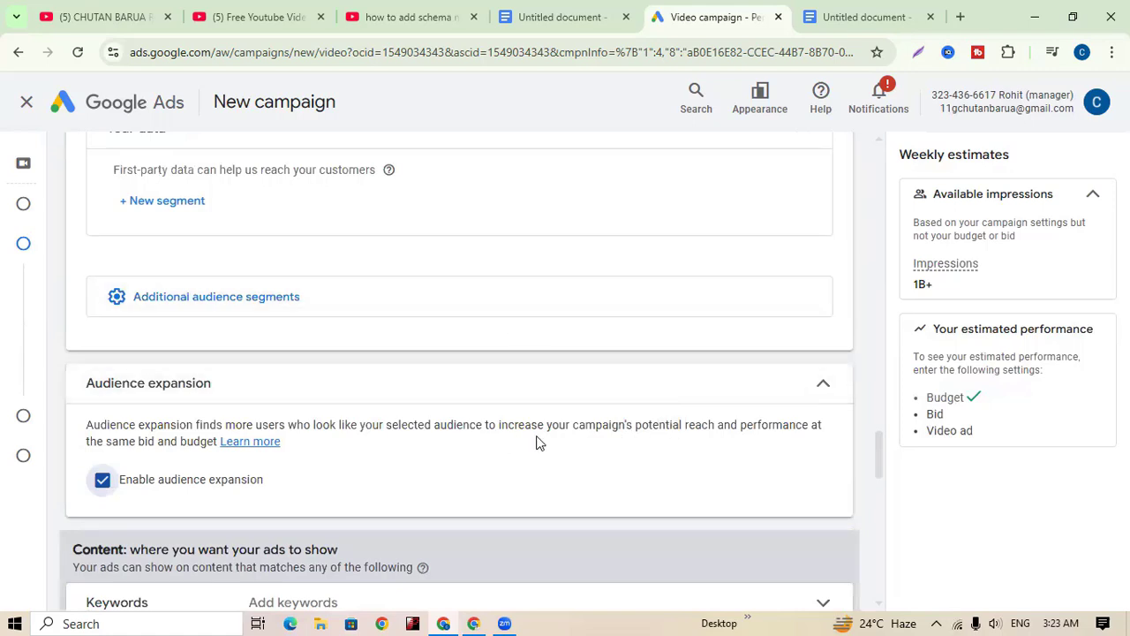
scroll(539, 441, "down", 2)
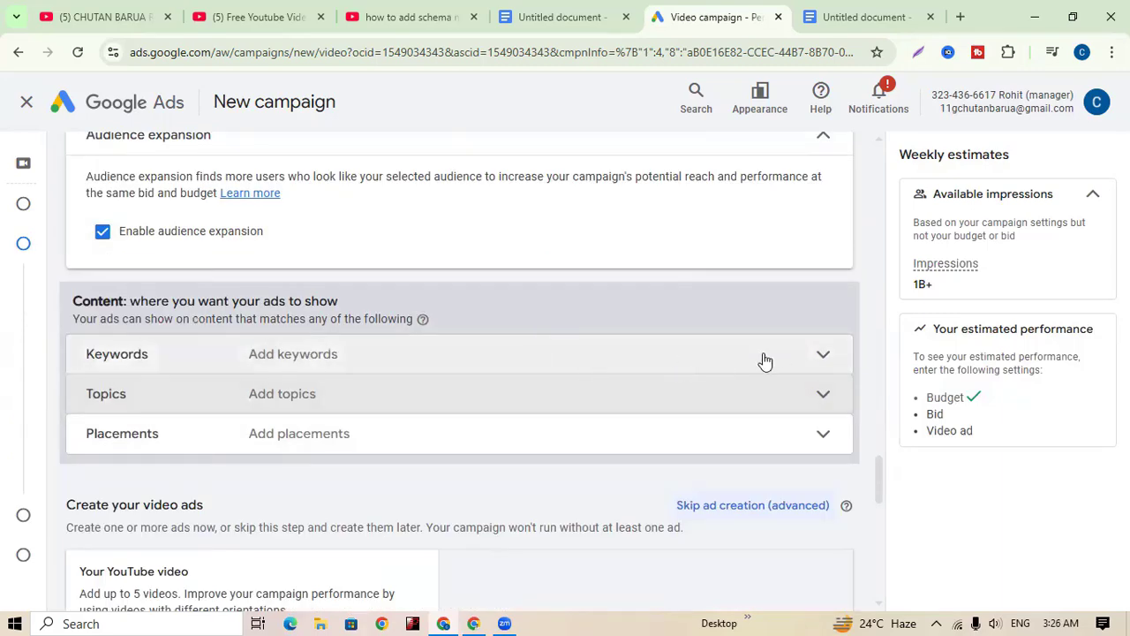
- Open the keyword targeting options and review the interest segments already added to the audience
left_click(828, 359)
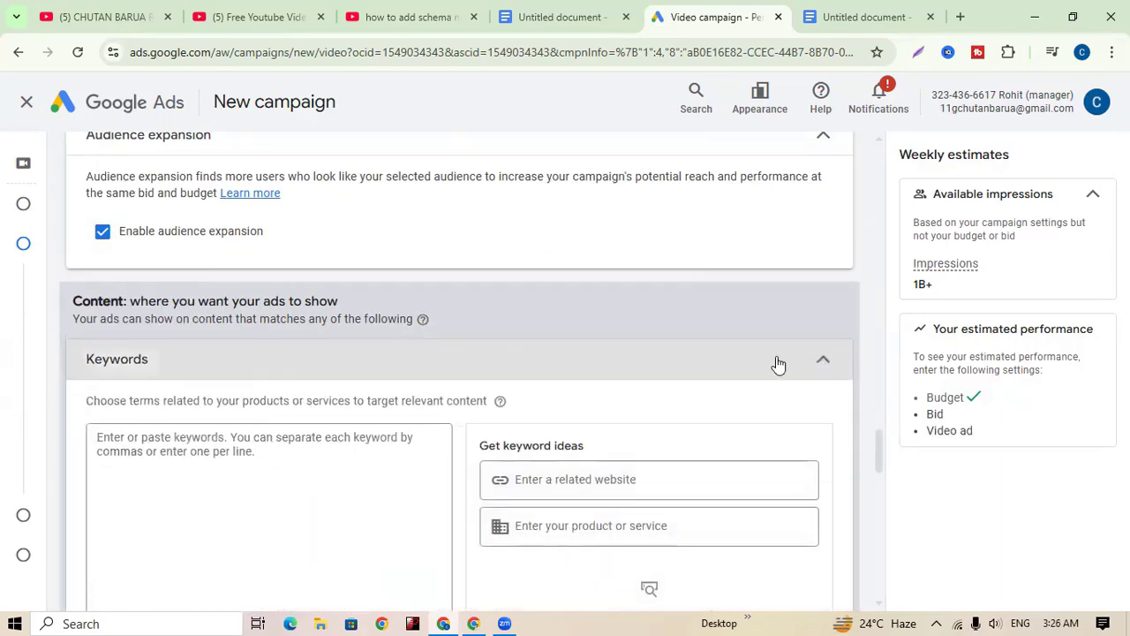
scroll(778, 364, "down", 1)
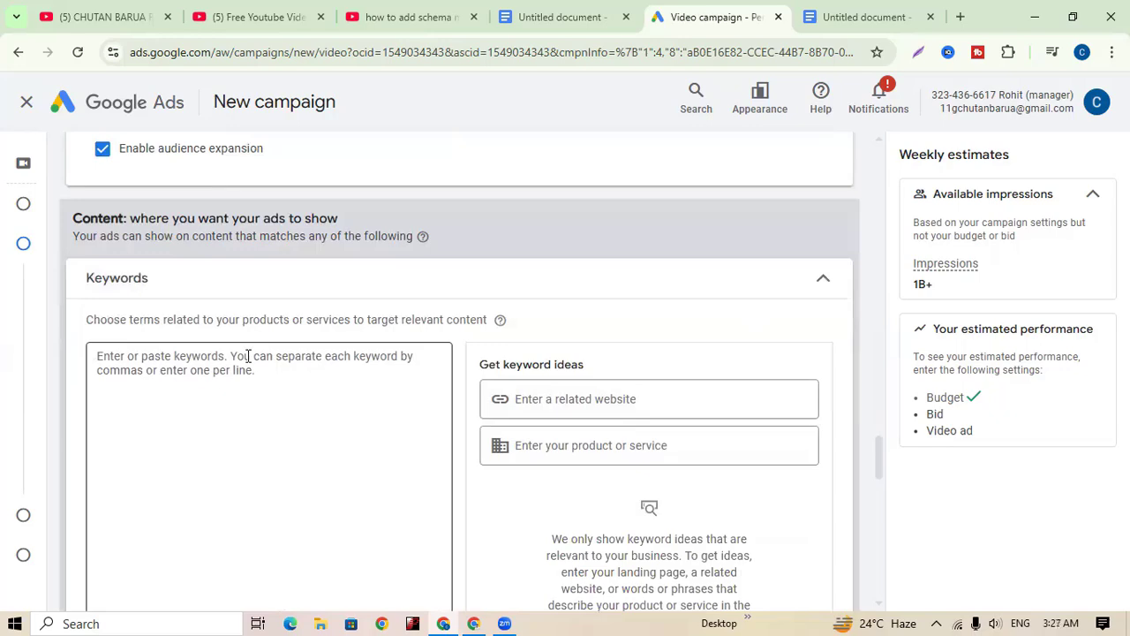
scroll(291, 371, "up", 3)
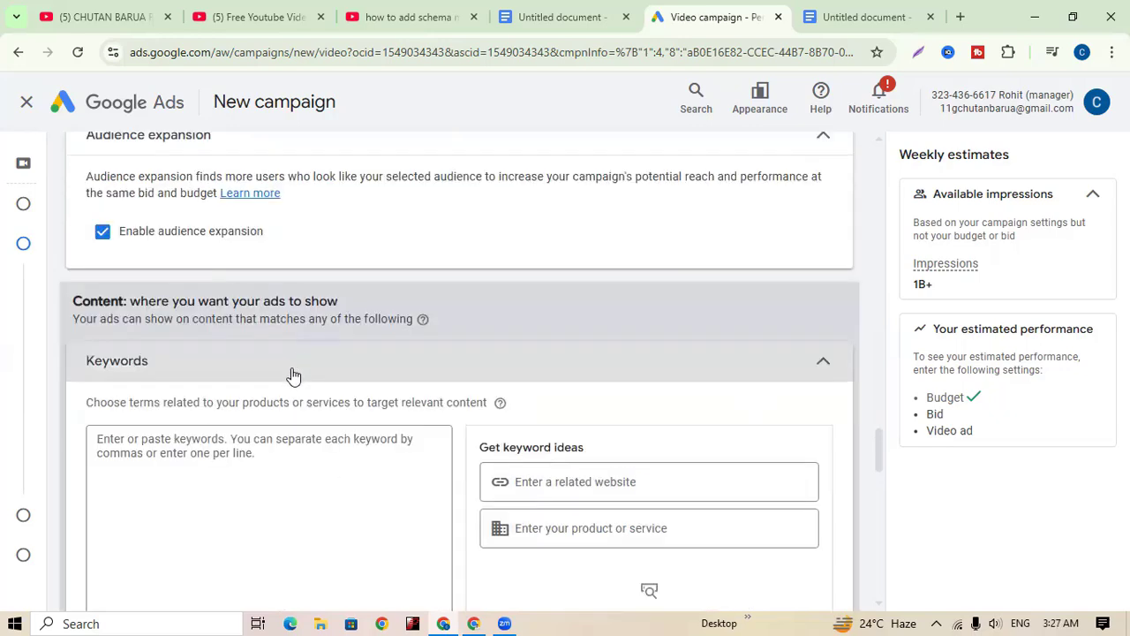
scroll(292, 370, "up", 10)
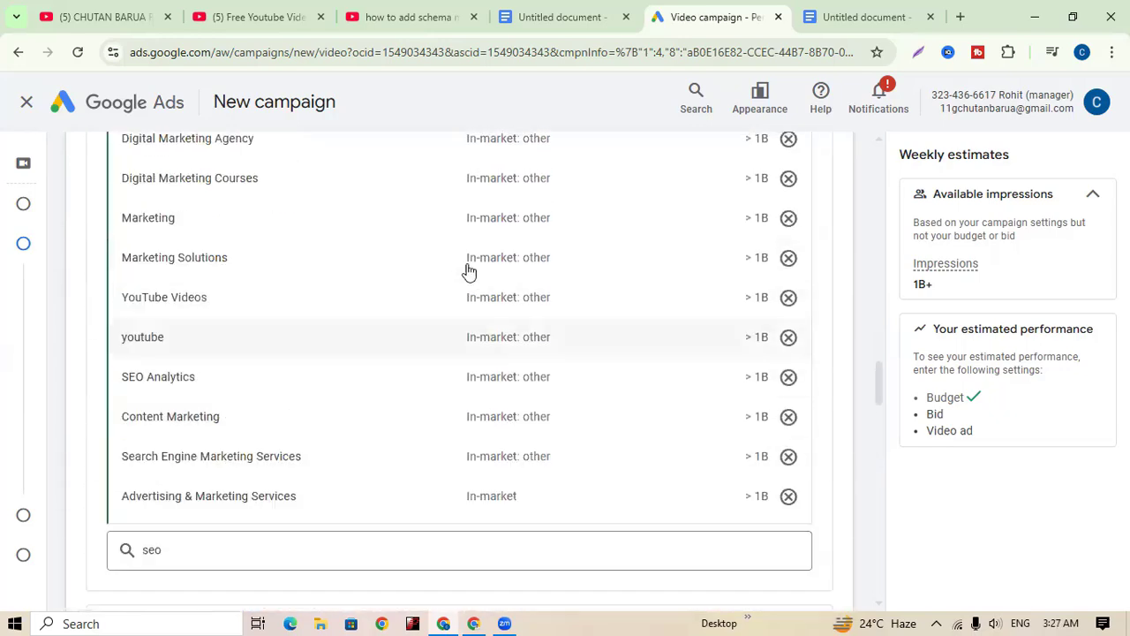
scroll(700, 227, "up", 2)
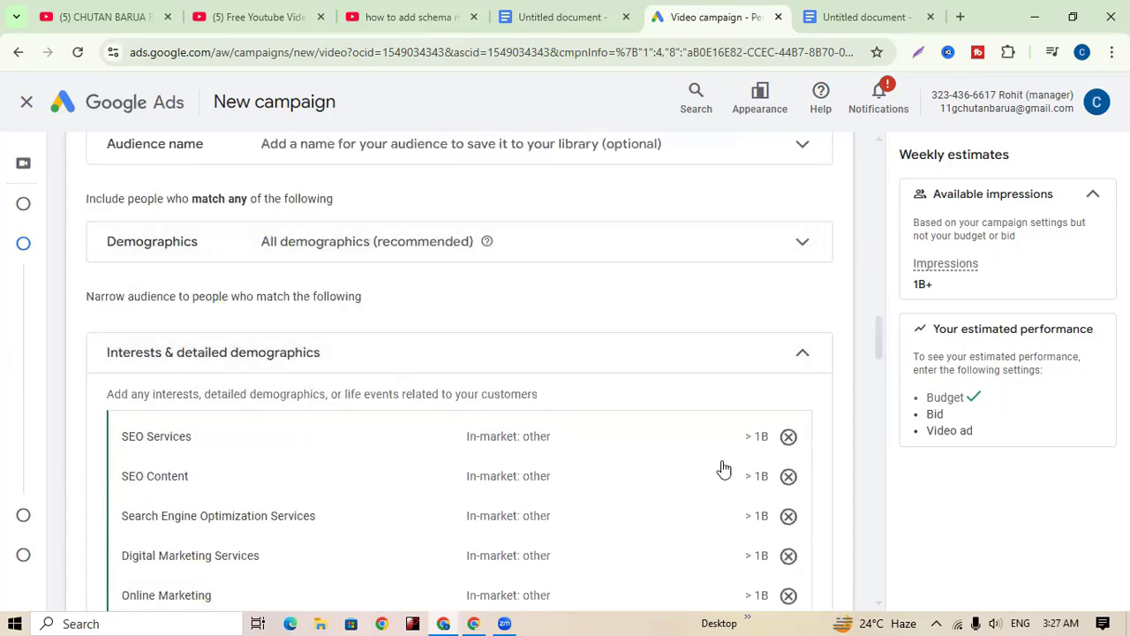
scroll(564, 483, "down", 1)
scroll(563, 483, "down", 1)
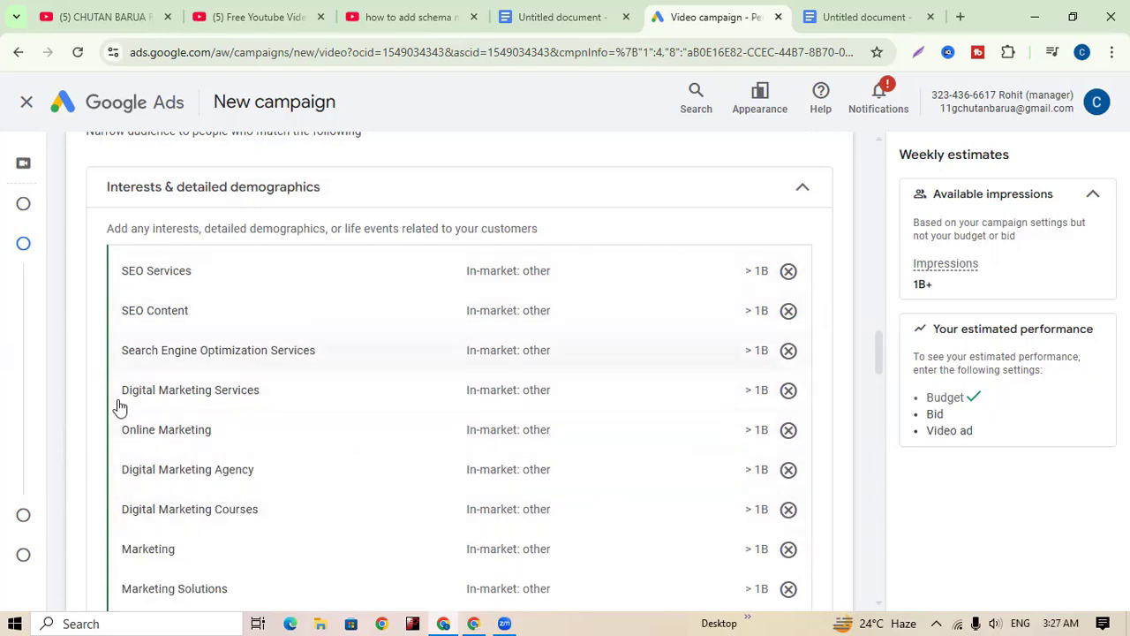
scroll(360, 470, "down", 2)
scroll(359, 470, "down", 10)
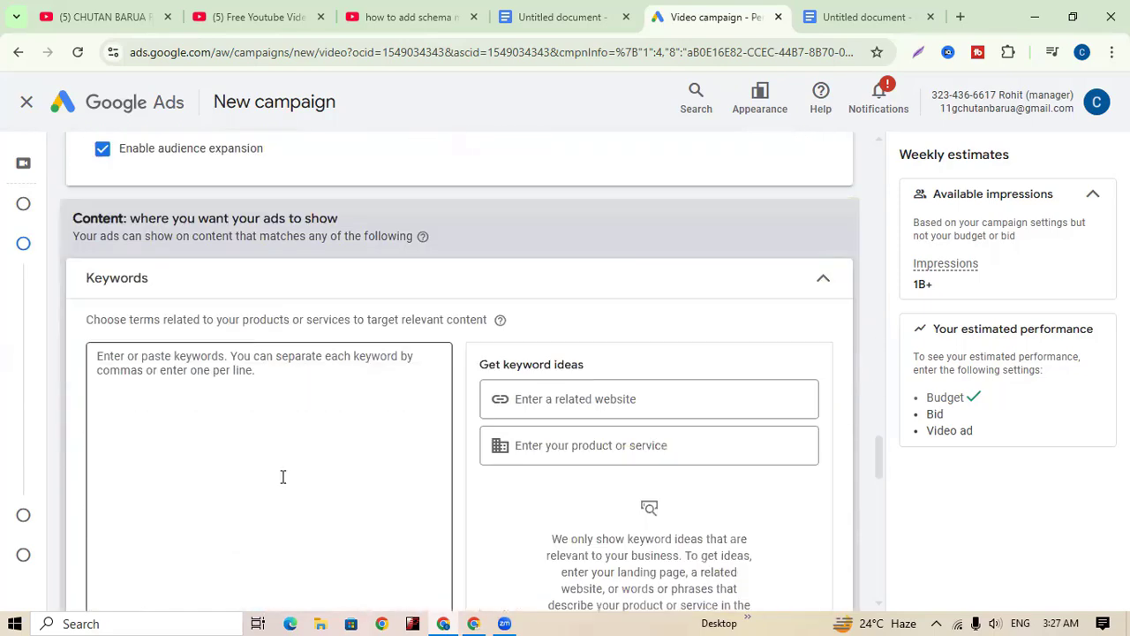
- Look over the keyword entry options and the bid section, and close keyword targeting without adding keywords
left_click(241, 390)
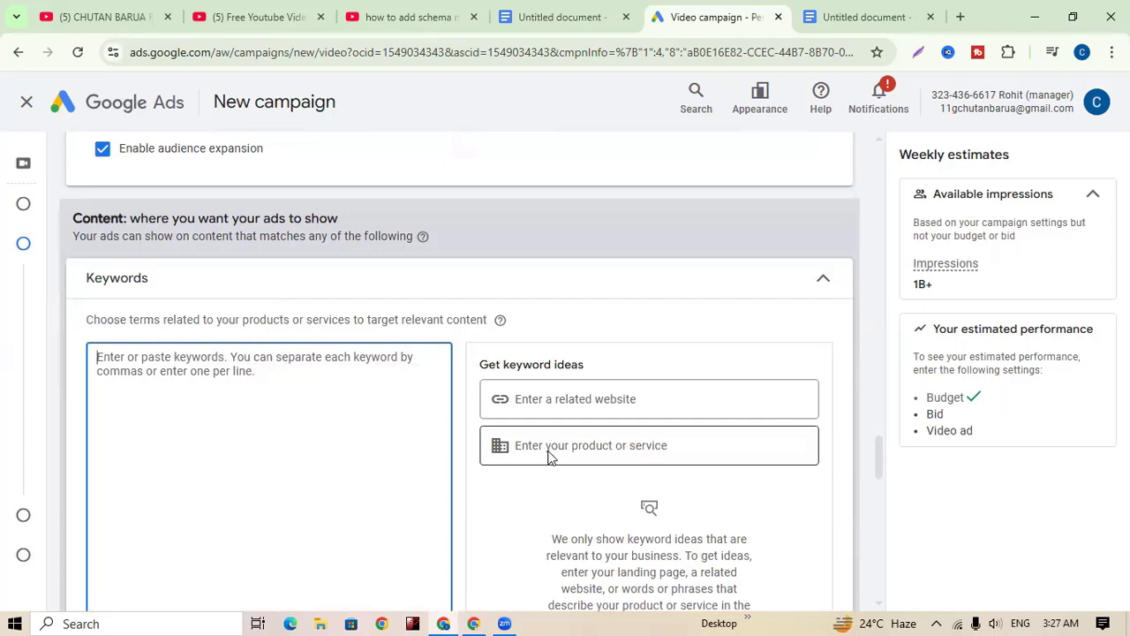
scroll(548, 462, "down", 10)
scroll(389, 465, "down", 3)
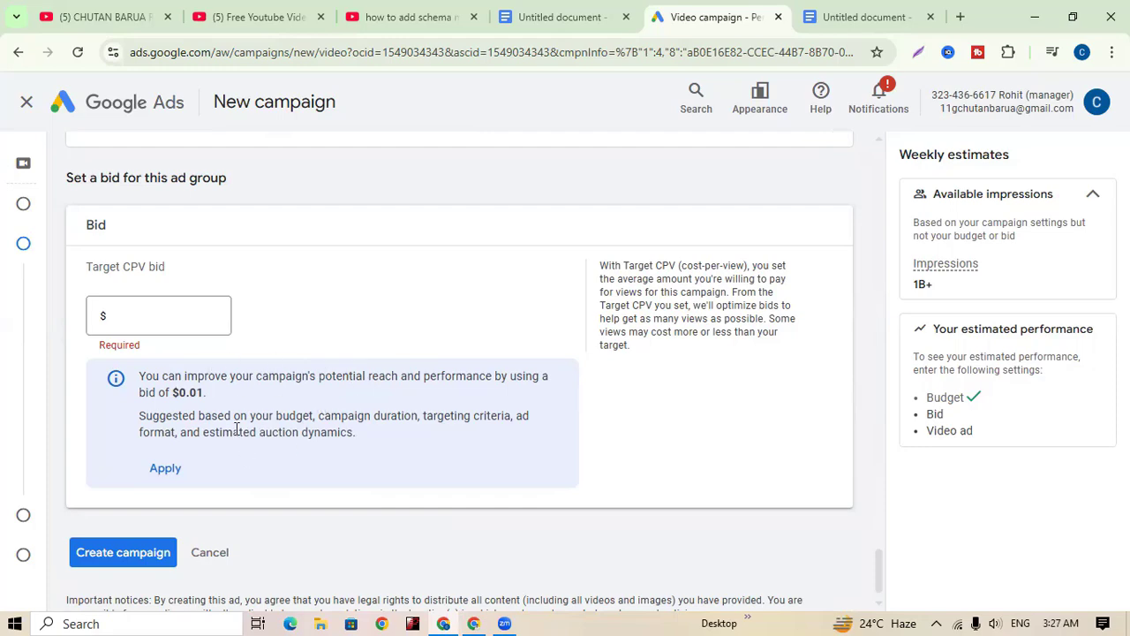
scroll(292, 402, "up", 15)
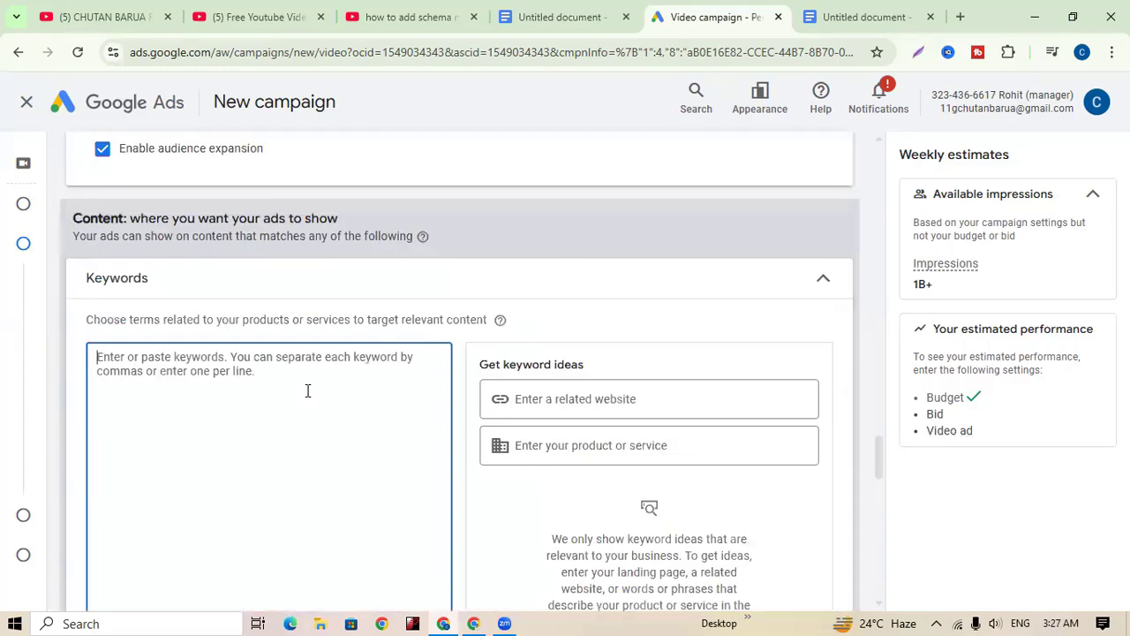
scroll(363, 278, "down", 1)
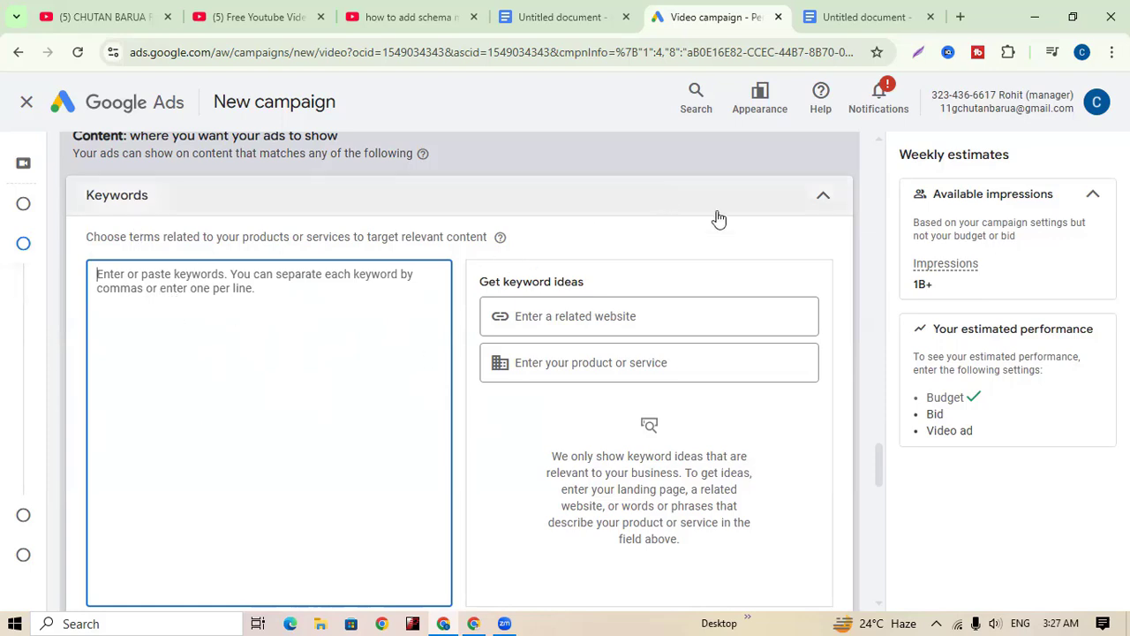
left_click(811, 210)
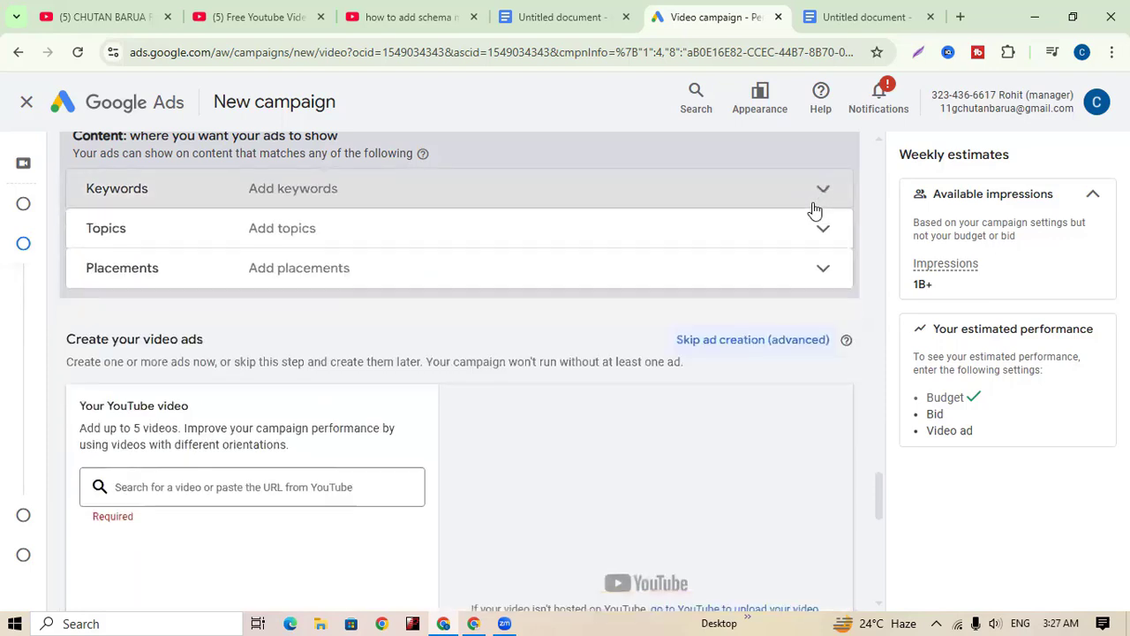
- Open the topic targeting options and search the topics for "digital marketing"
left_click(825, 230)
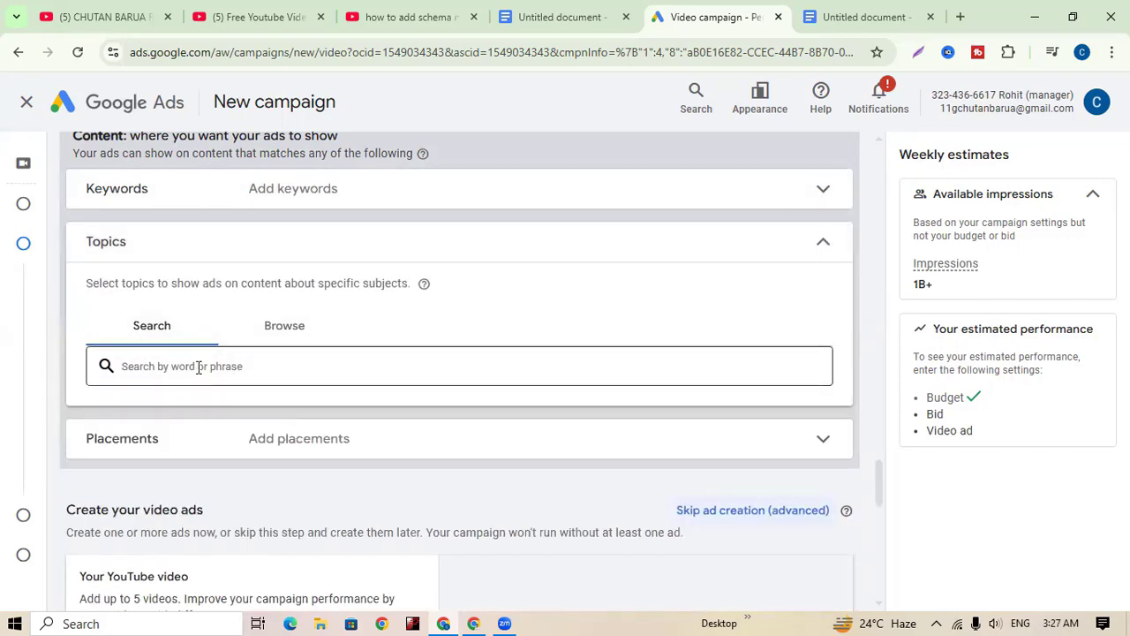
left_click(200, 366)
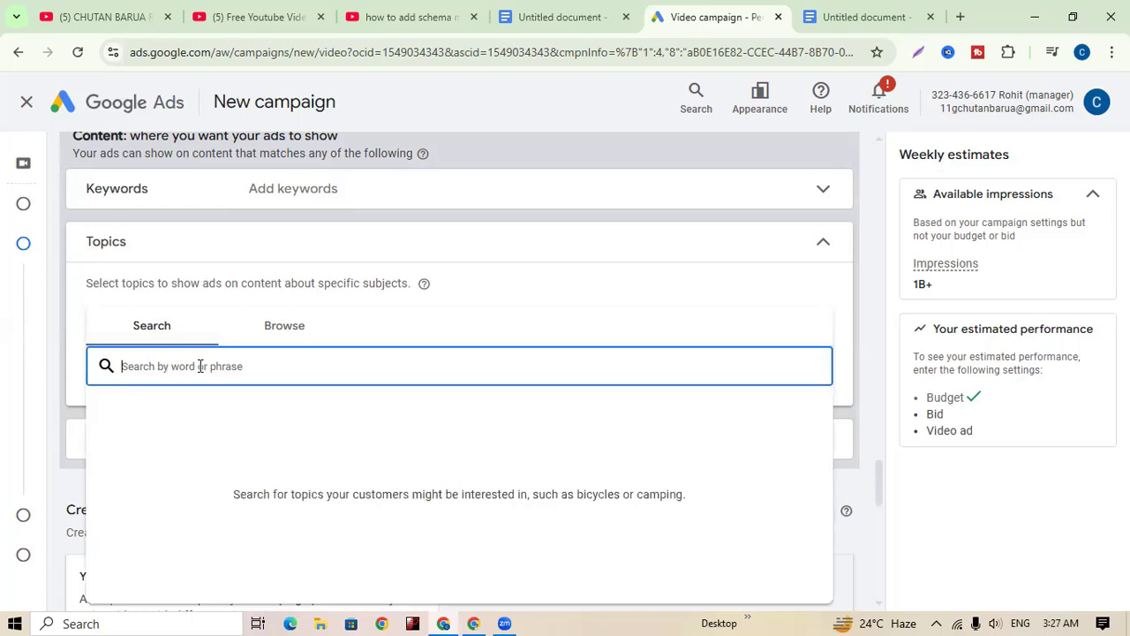
type("digitam")
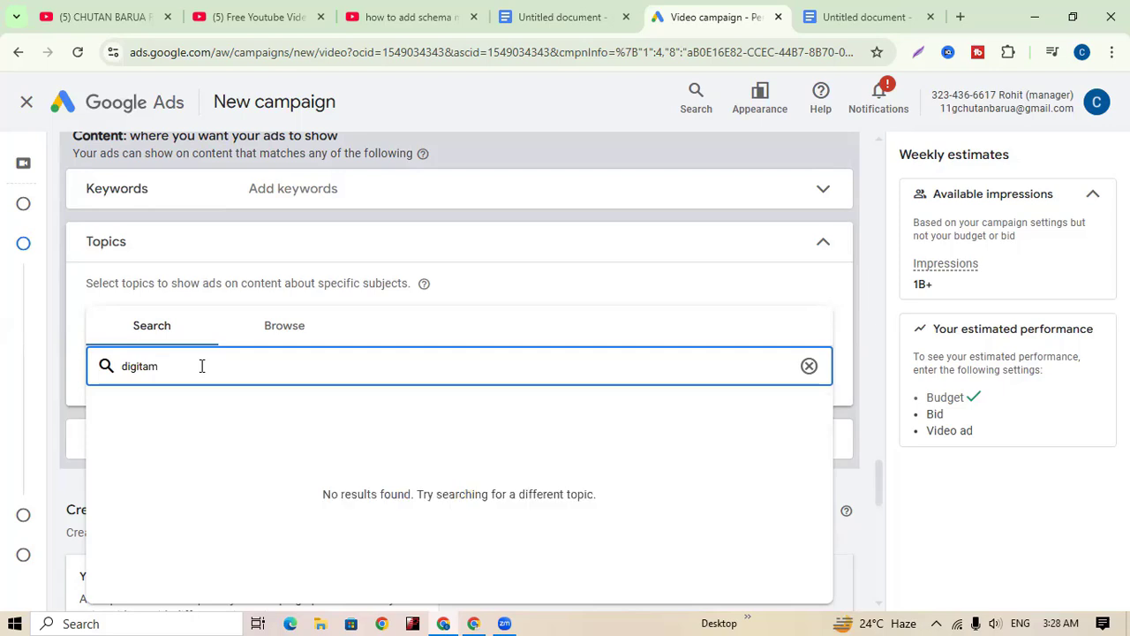
key("BackSpace")
type("l")
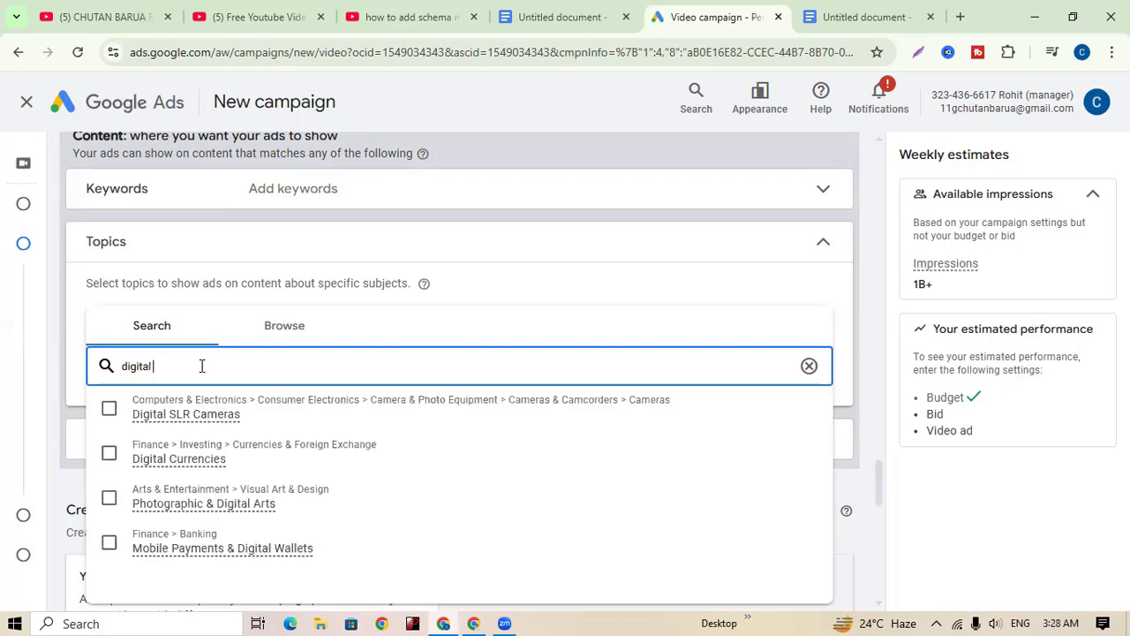
type(" market")
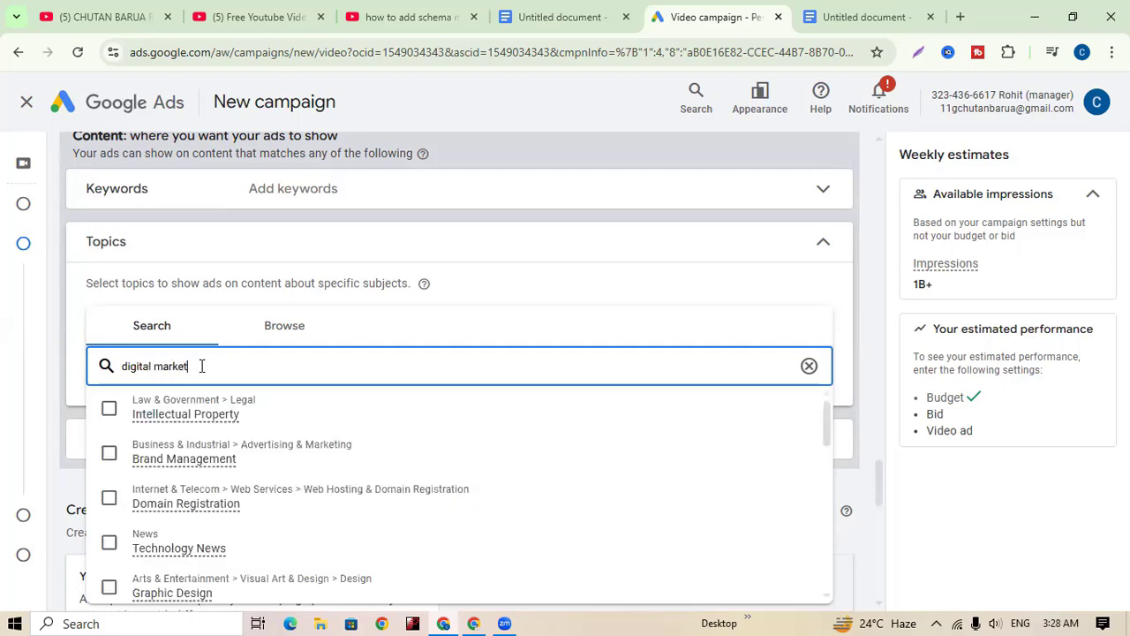
type("ing")
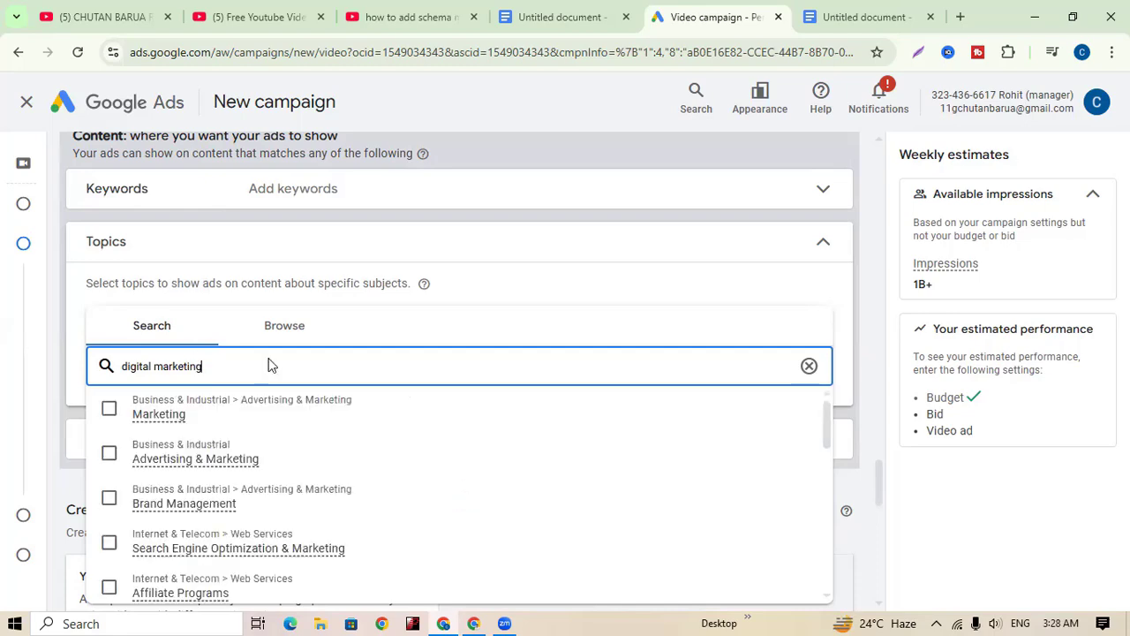
- Look through the matching topics and add the Marketing topic under Business & Industrial > Advertising & Marketing
scroll(259, 444, "down", 3)
scroll(282, 469, "down", 5)
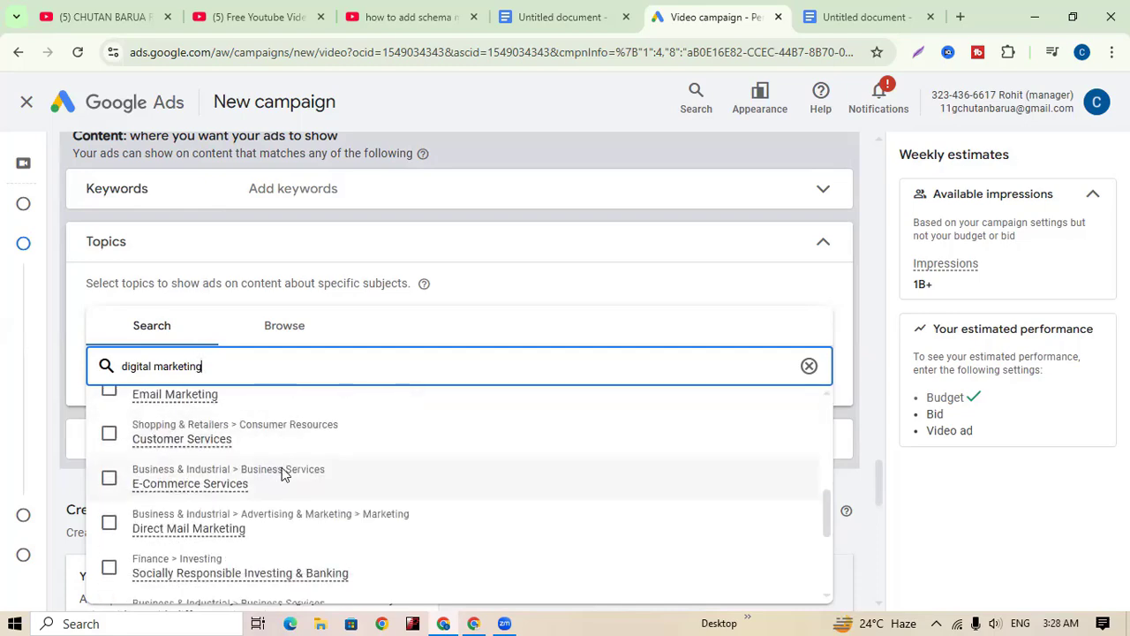
scroll(291, 492, "up", 5)
scroll(293, 489, "up", 3)
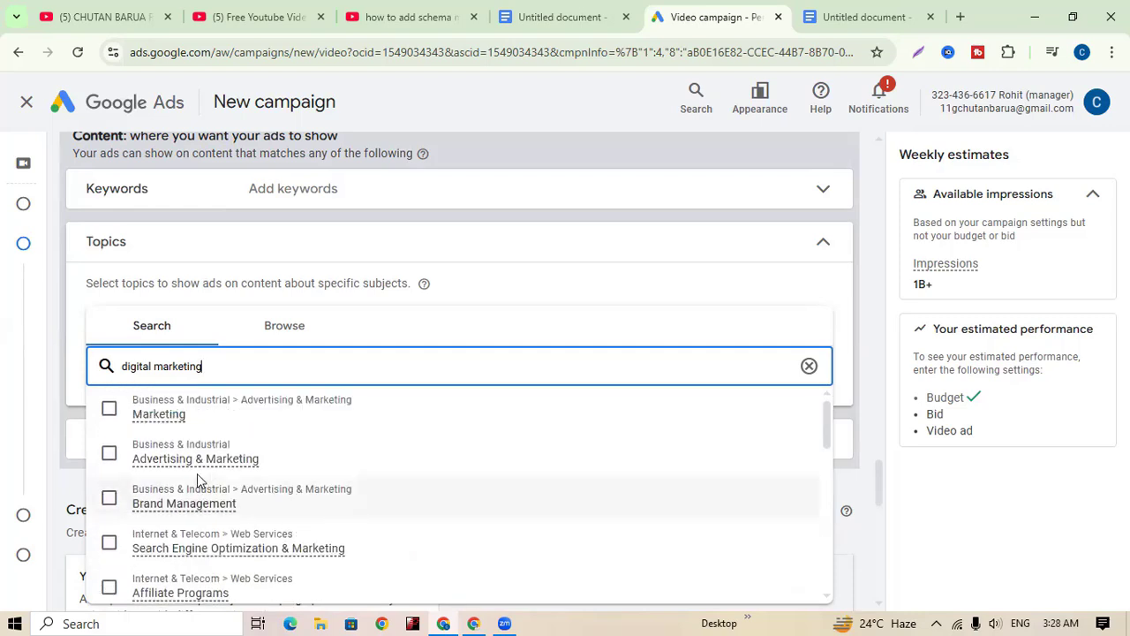
left_click(109, 409)
left_click(113, 410)
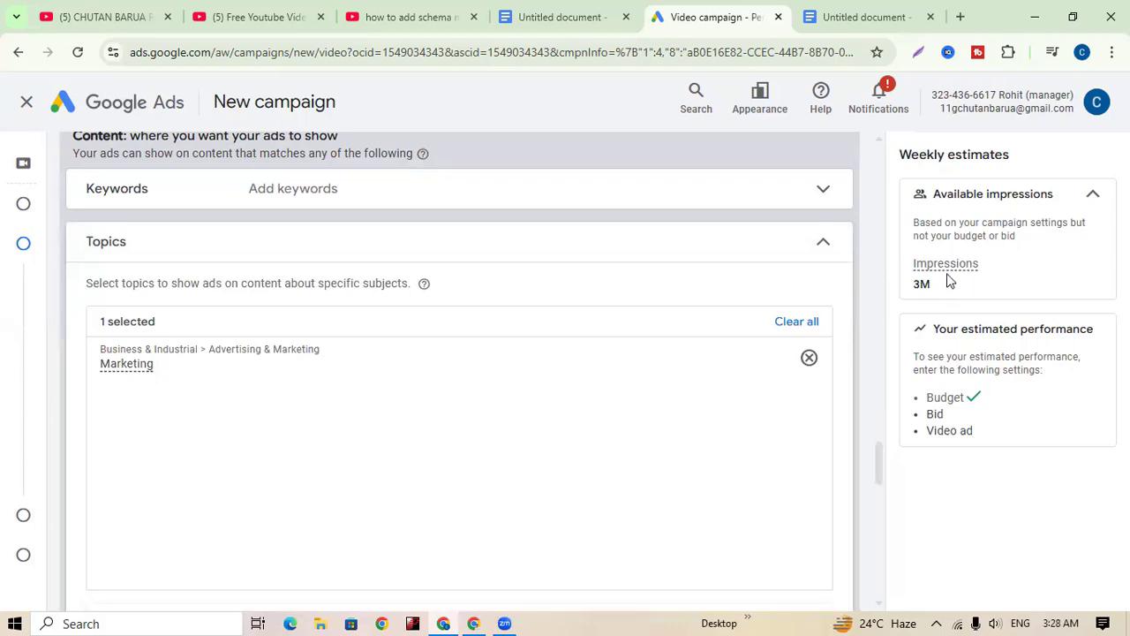
- Check the available impressions estimate with the topic applied and look over the video ad and bid sections
mouse_move(948, 277)
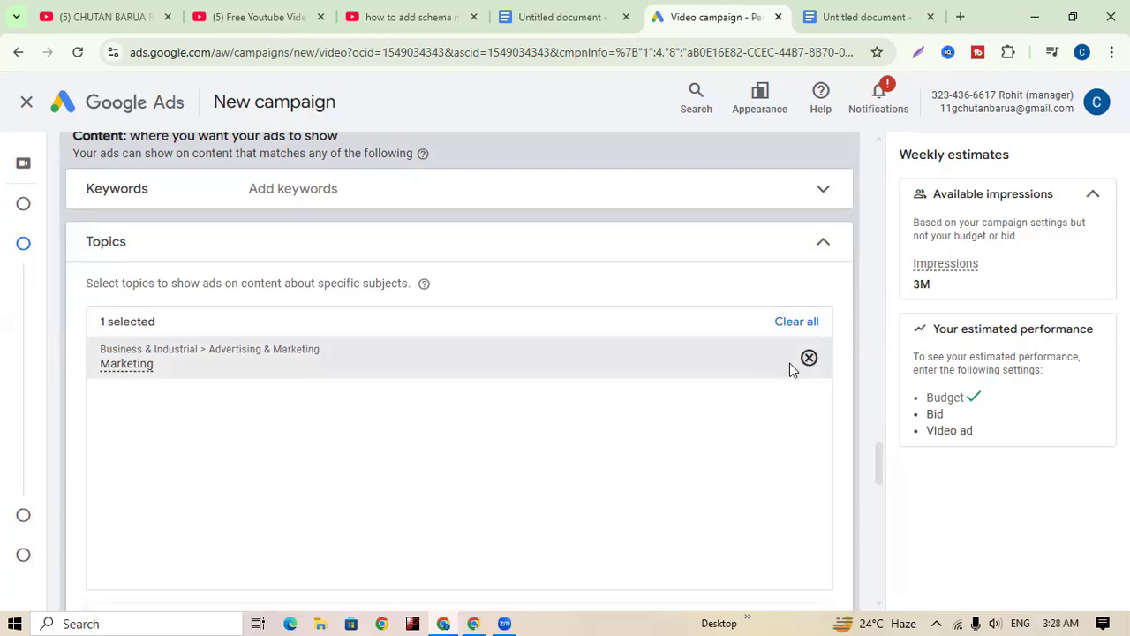
scroll(744, 408, "down", 7)
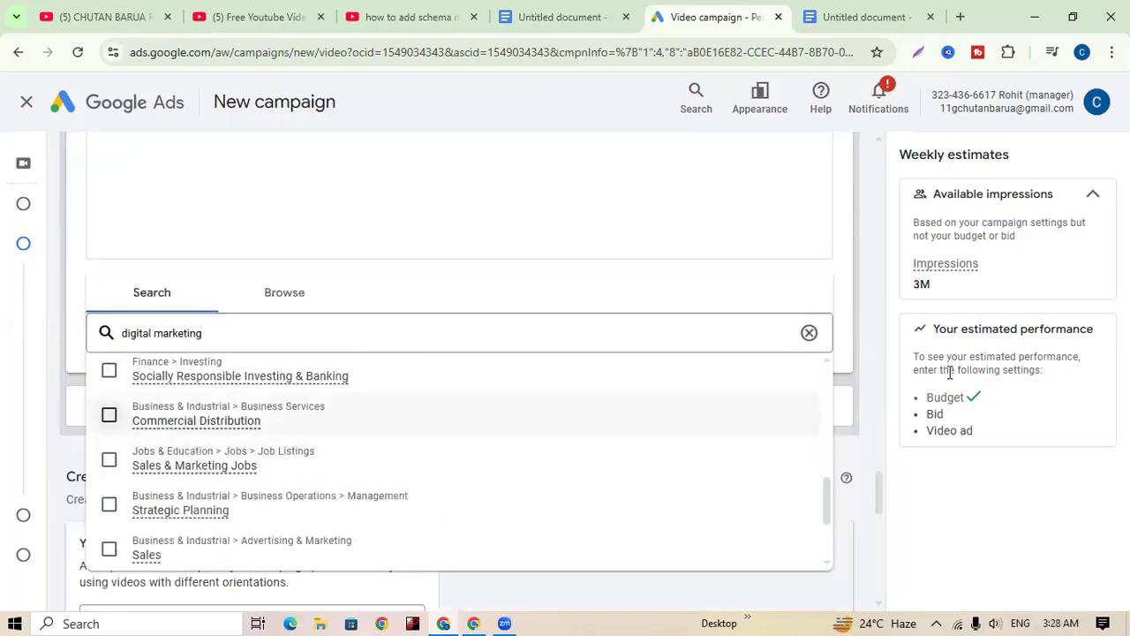
left_click(870, 357)
scroll(732, 528, "down", 10)
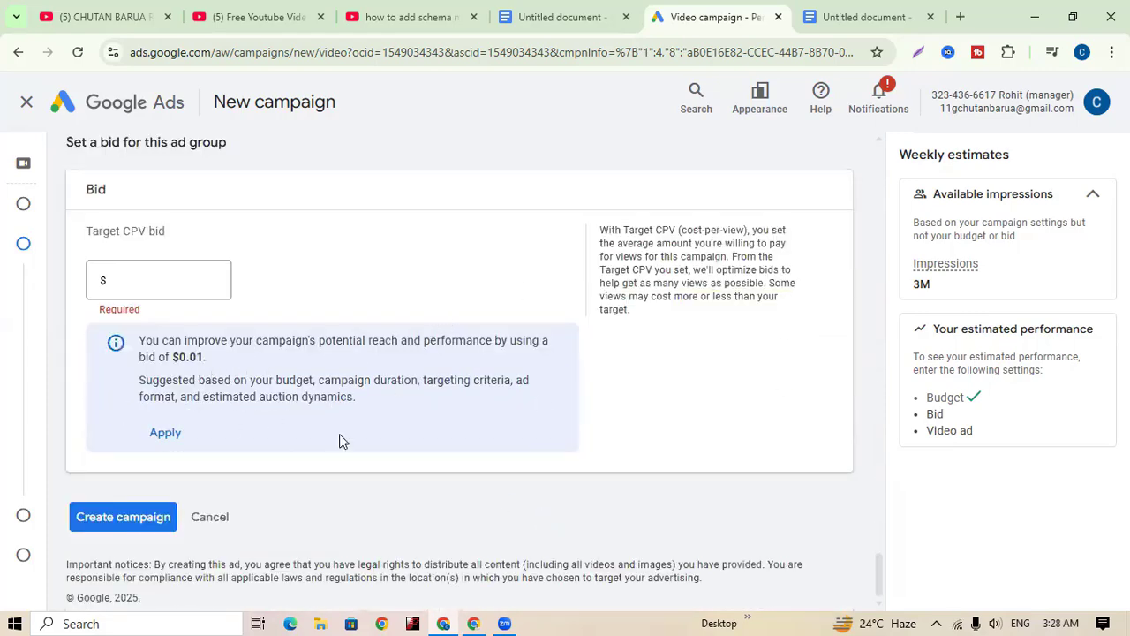
scroll(485, 457, "up", 4)
scroll(284, 420, "down", 2)
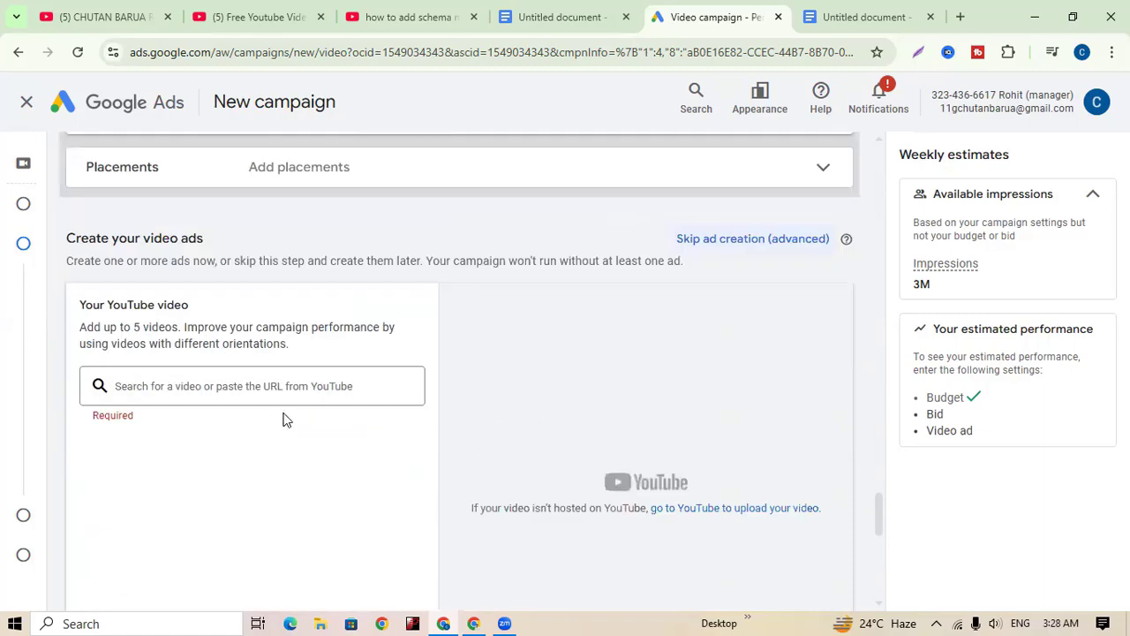
scroll(340, 398, "up", 3)
scroll(342, 398, "up", 3)
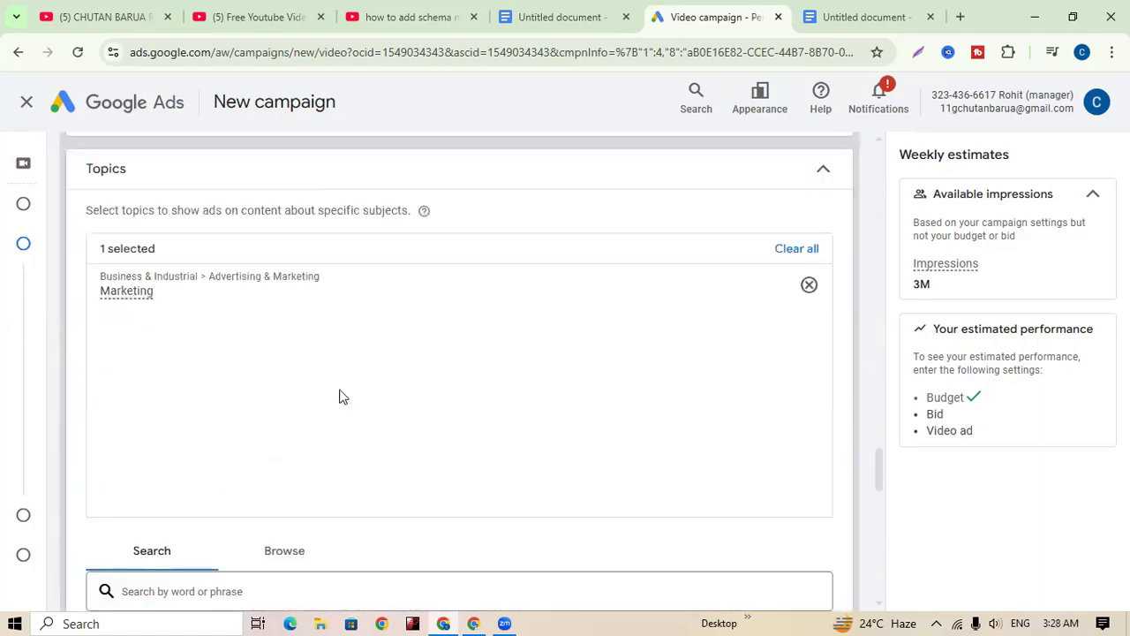
- Remove the Marketing topic from the content targeting and close the topic options
left_click(810, 285)
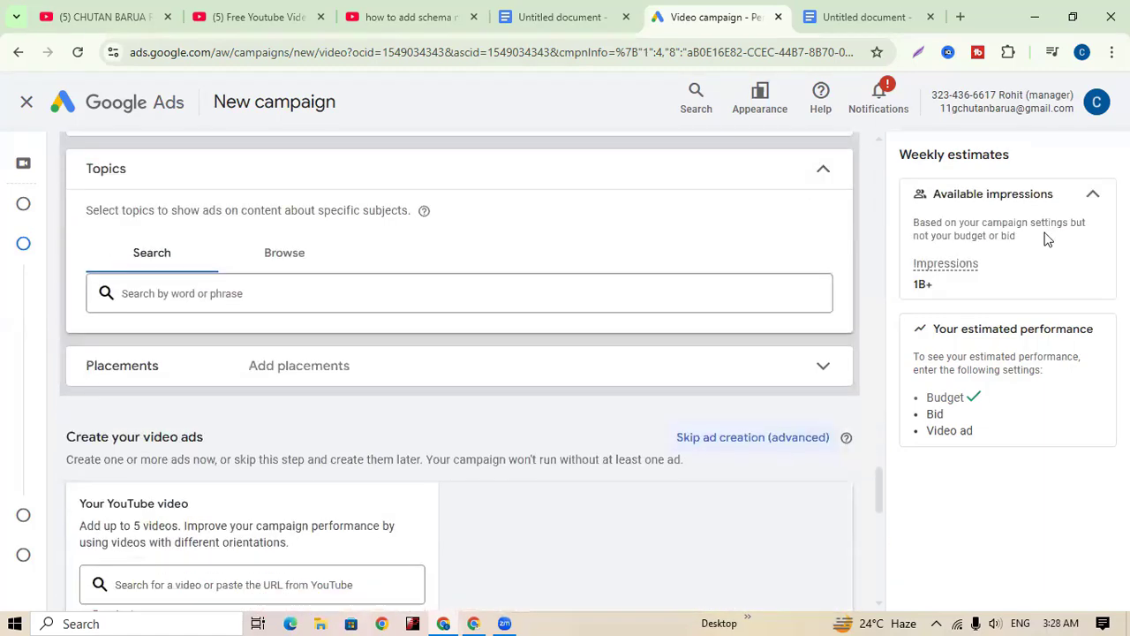
scroll(503, 391, "down", 7)
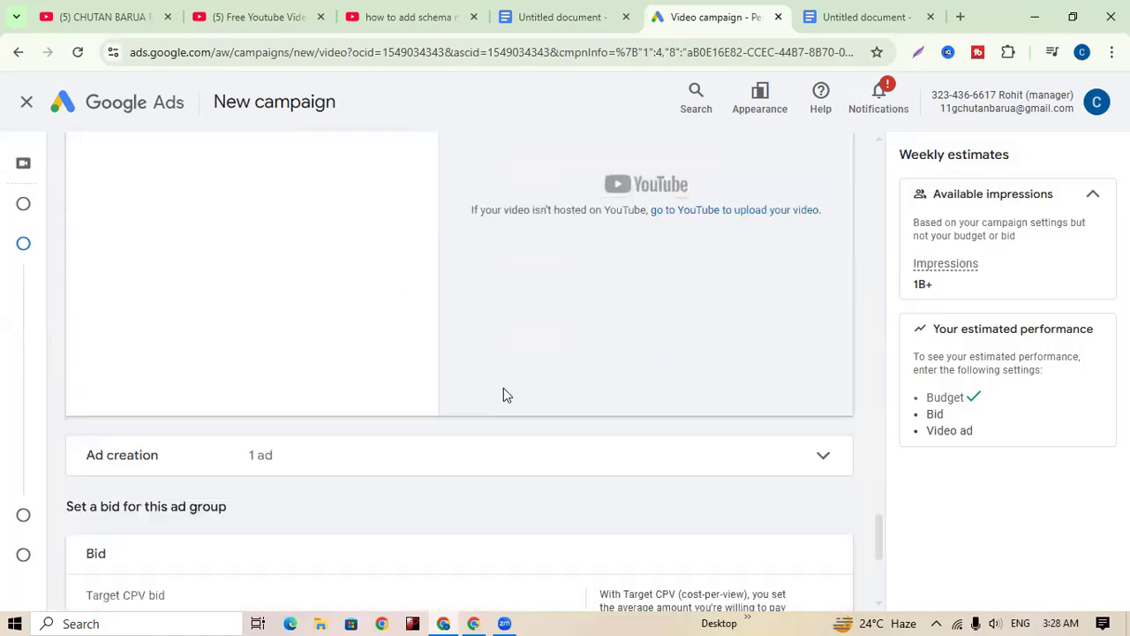
scroll(500, 380, "up", 7)
scroll(497, 370, "down", 2)
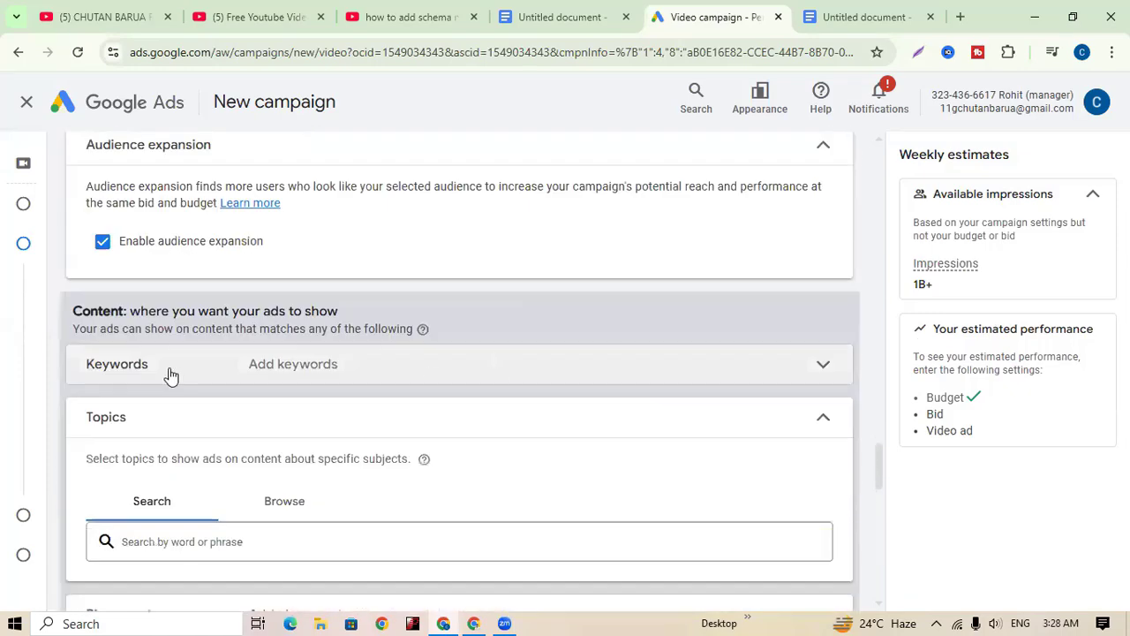
left_click(823, 419)
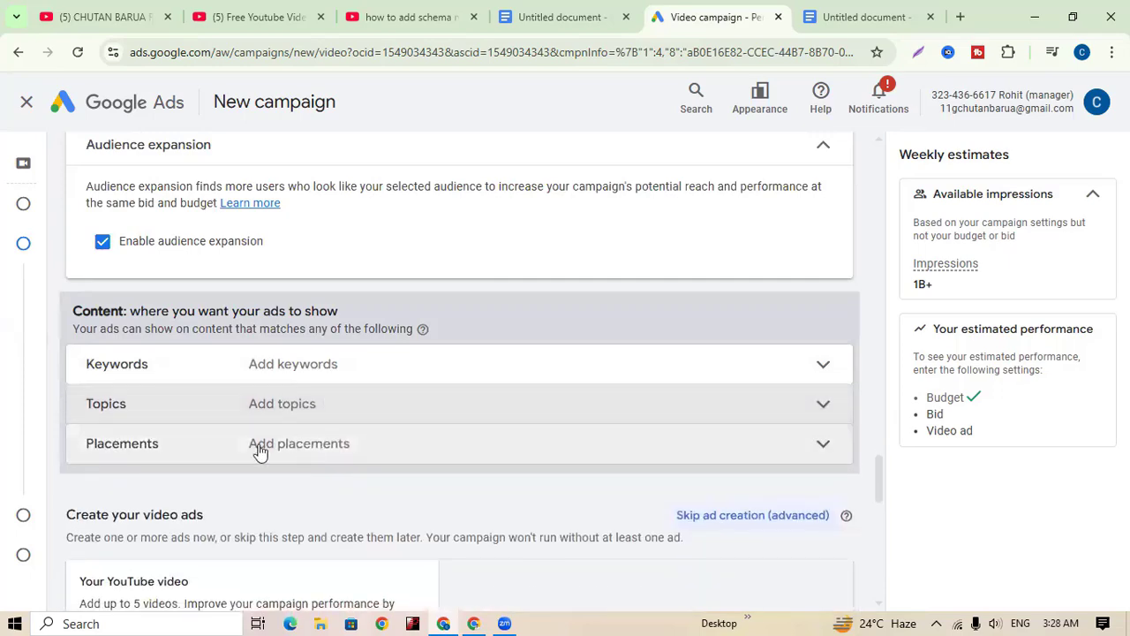
- Examine the placement targeting options, such as YouTube channels, videos and websites, and close them without adding a placement
left_click(824, 446)
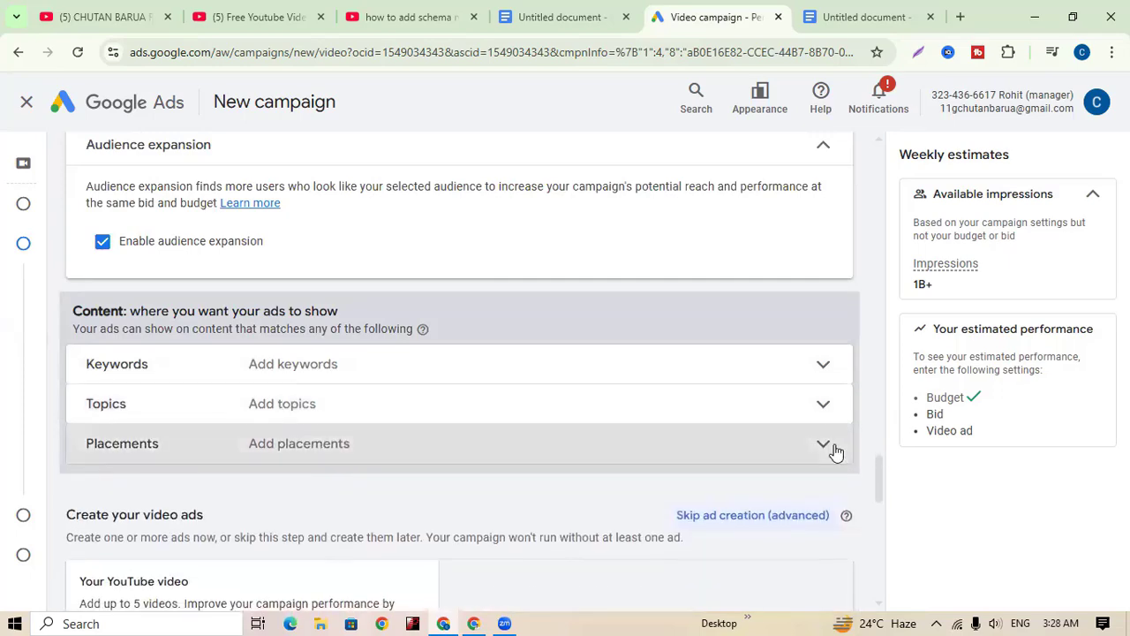
scroll(373, 380, "down", 1)
scroll(308, 471, "down", 2)
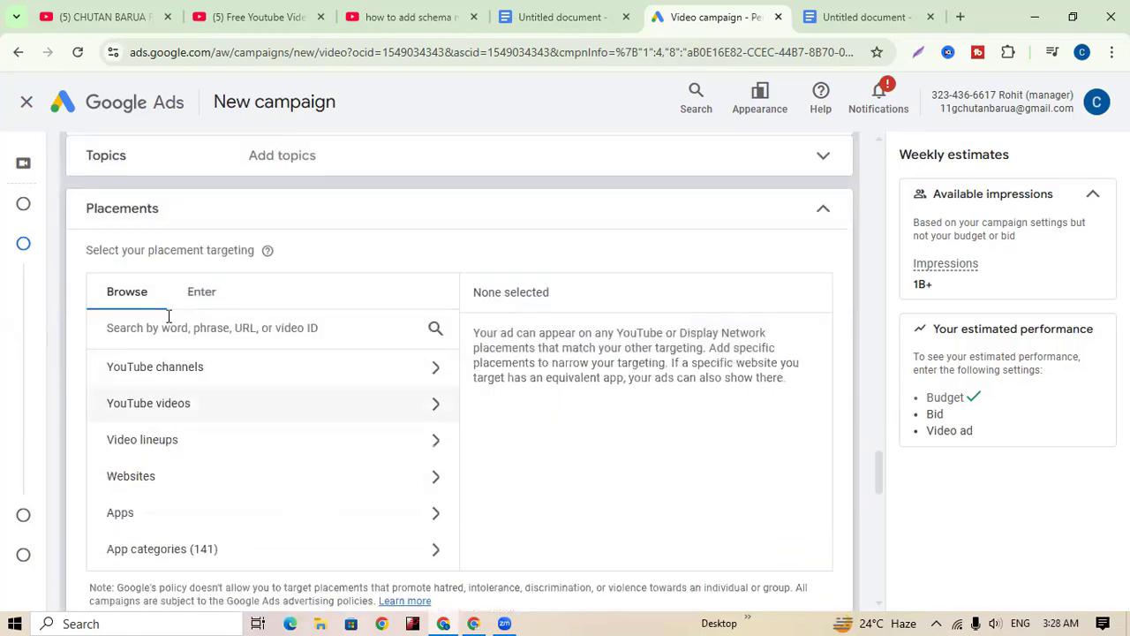
scroll(217, 521, "down", 1)
scroll(303, 418, "up", 3)
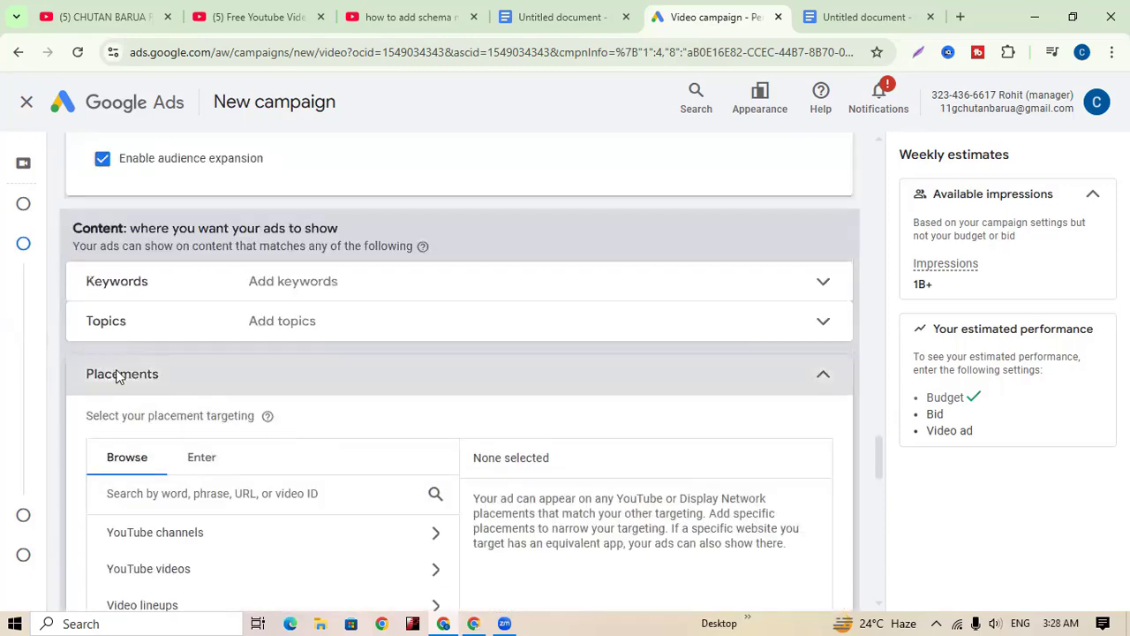
left_click(825, 376)
- Switch to the Google Docs document and copy the YouTube URL listed under the "Video- 1" heading
scroll(706, 397, "down", 1)
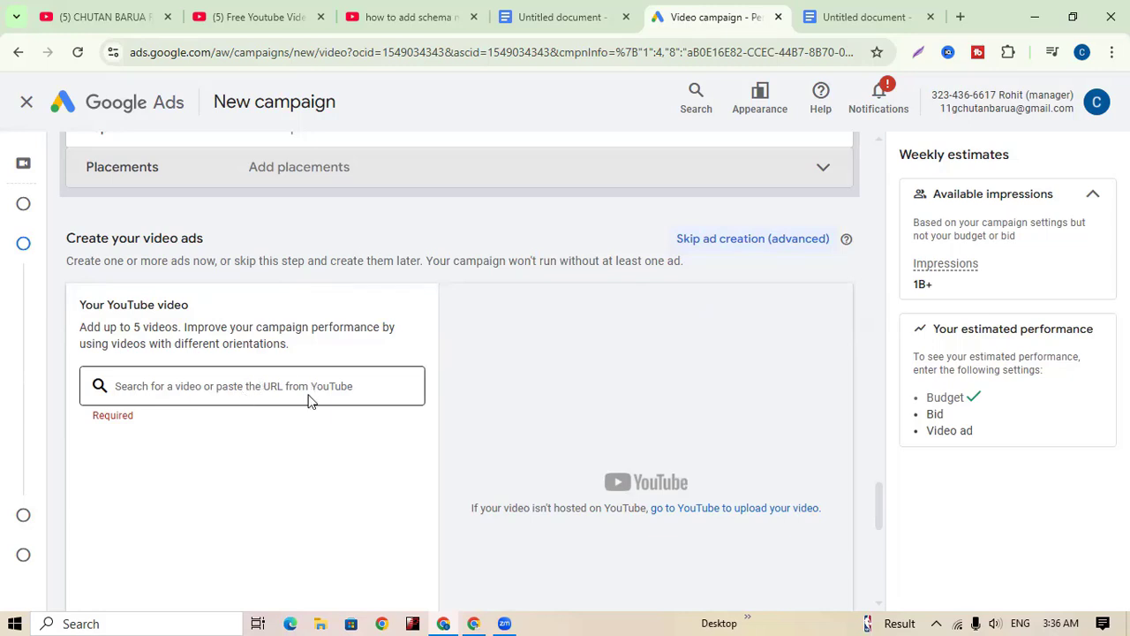
left_click(863, 17)
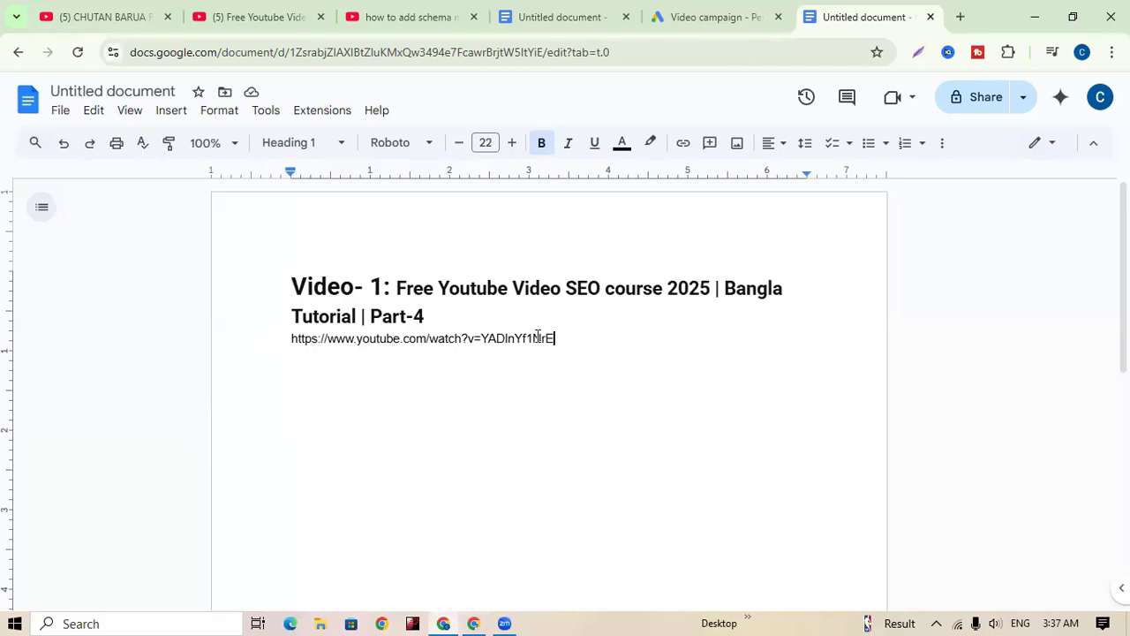
left_click_drag(555, 338, 264, 345)
key("ctrl+c")
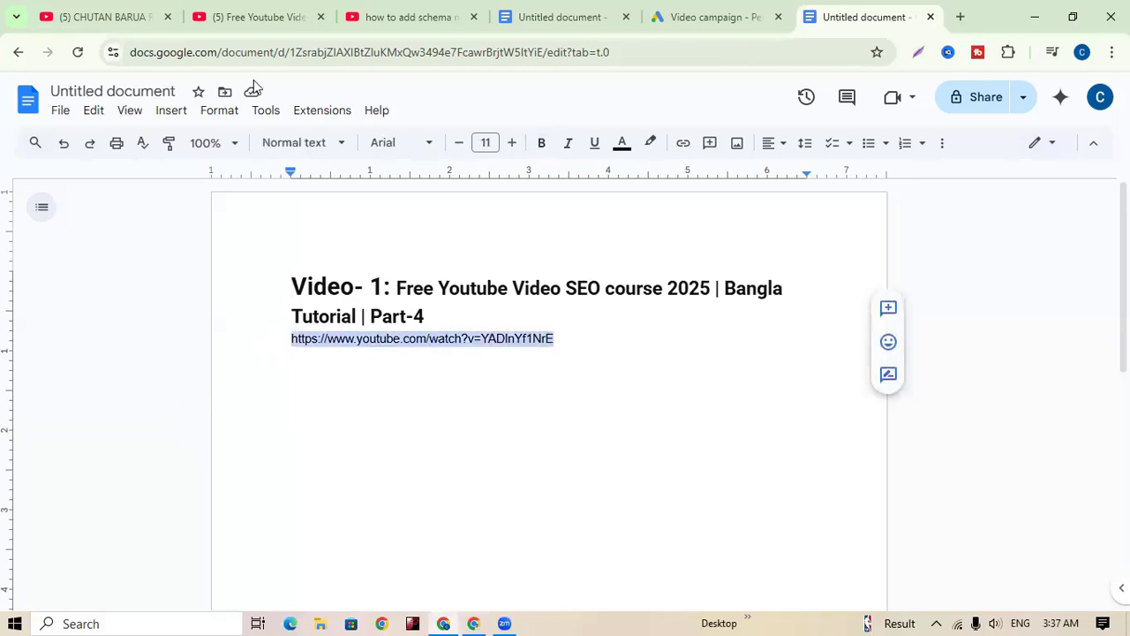
- Back in the Google Ads campaign, paste the copied URL as the YouTube video and add the matching Free Youtube Video SEO course 2025 video
left_click(678, 18)
left_click(254, 385)
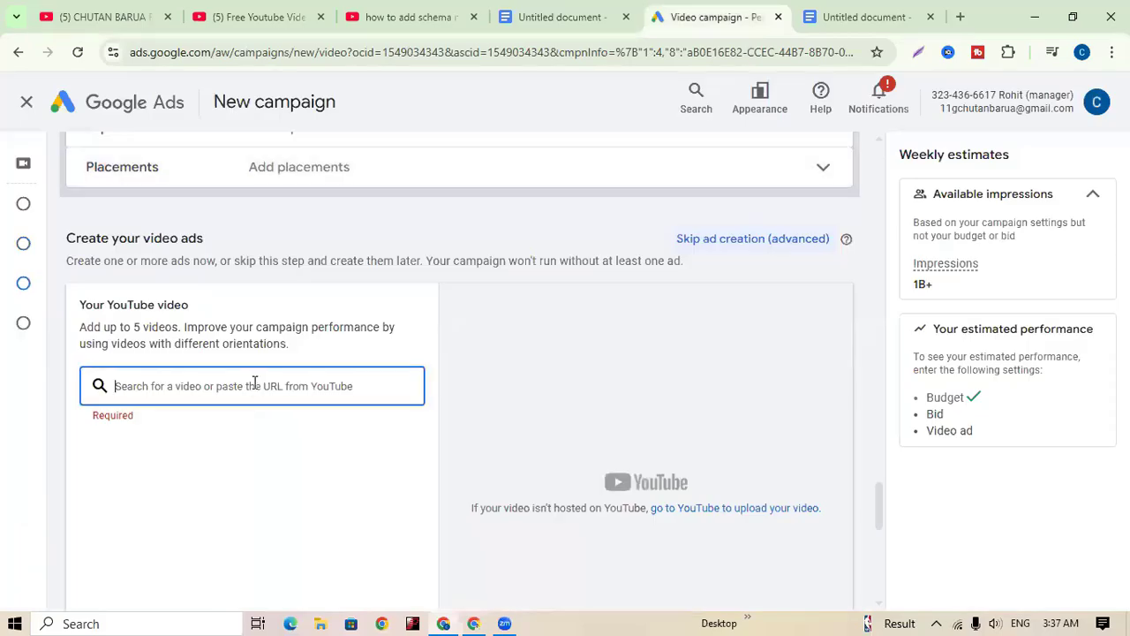
key("ctrl+v")
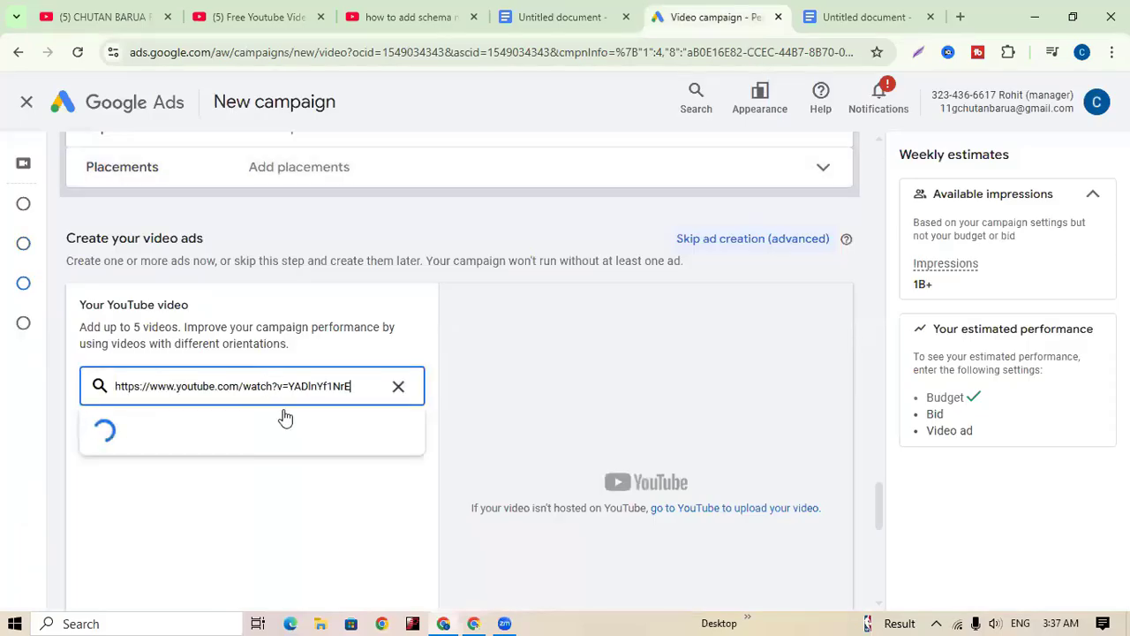
left_click(283, 422)
- Examine the added video's entry, the notices about video length and vertical format, and its mobile in-stream ad preview
scroll(376, 497, "down", 2)
scroll(566, 472, "up", 2)
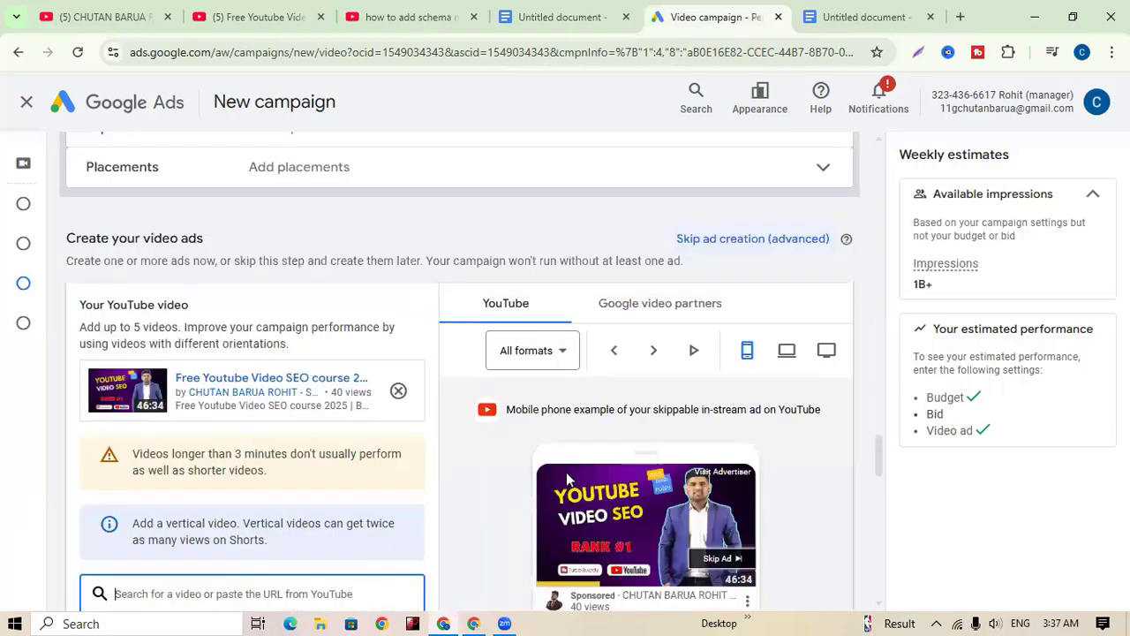
scroll(592, 474, "down", 2)
scroll(683, 528, "up", 1)
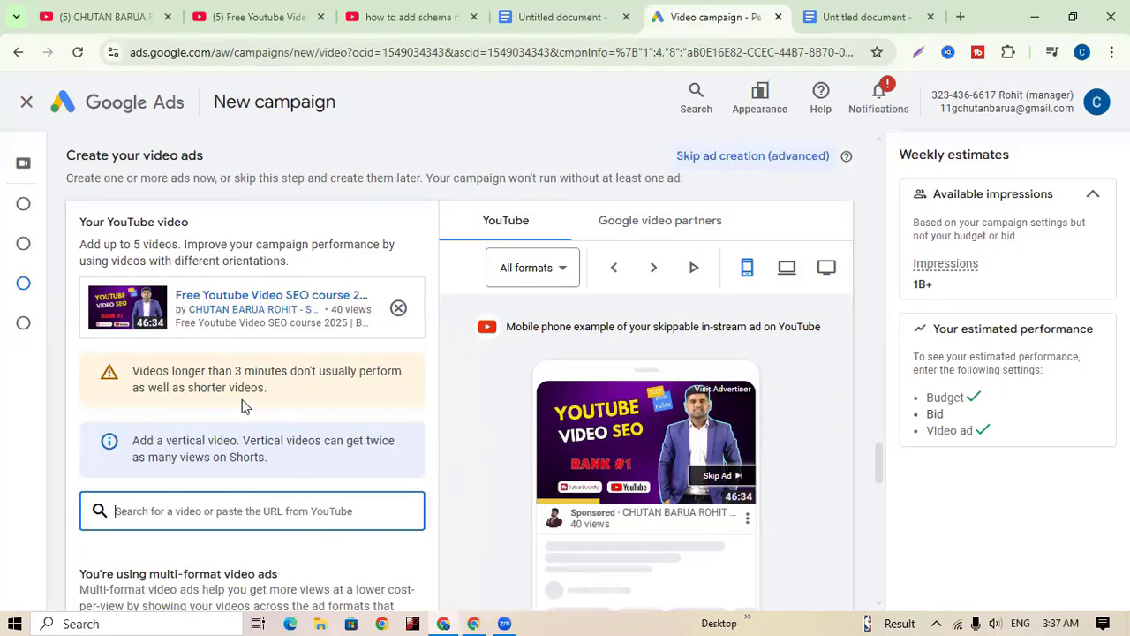
scroll(194, 331, "up", 1)
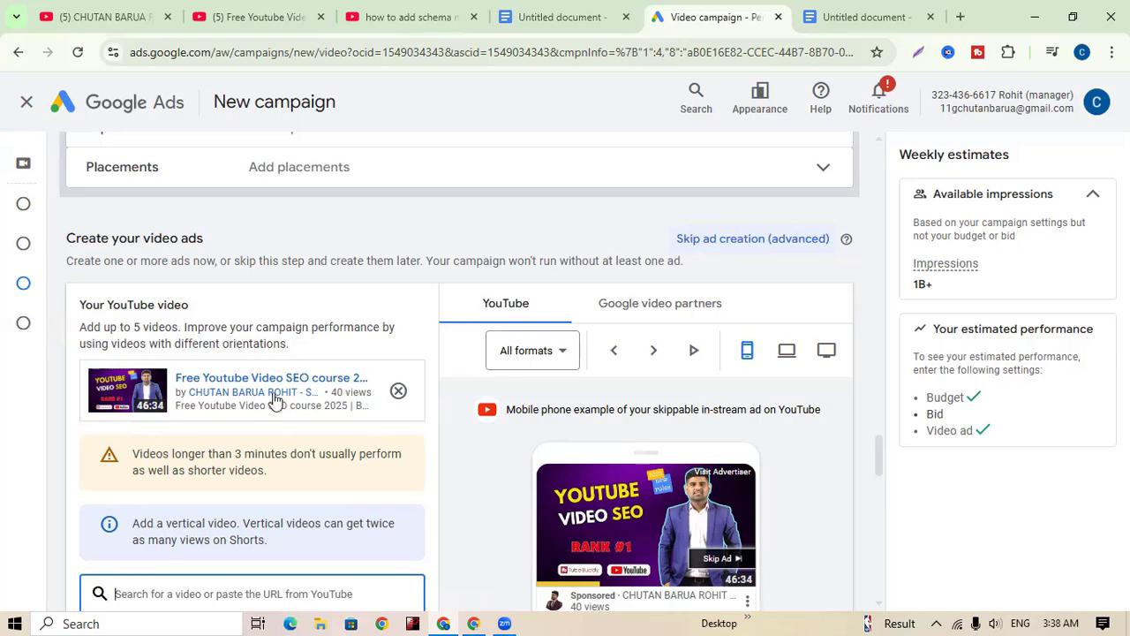
scroll(273, 411, "down", 1)
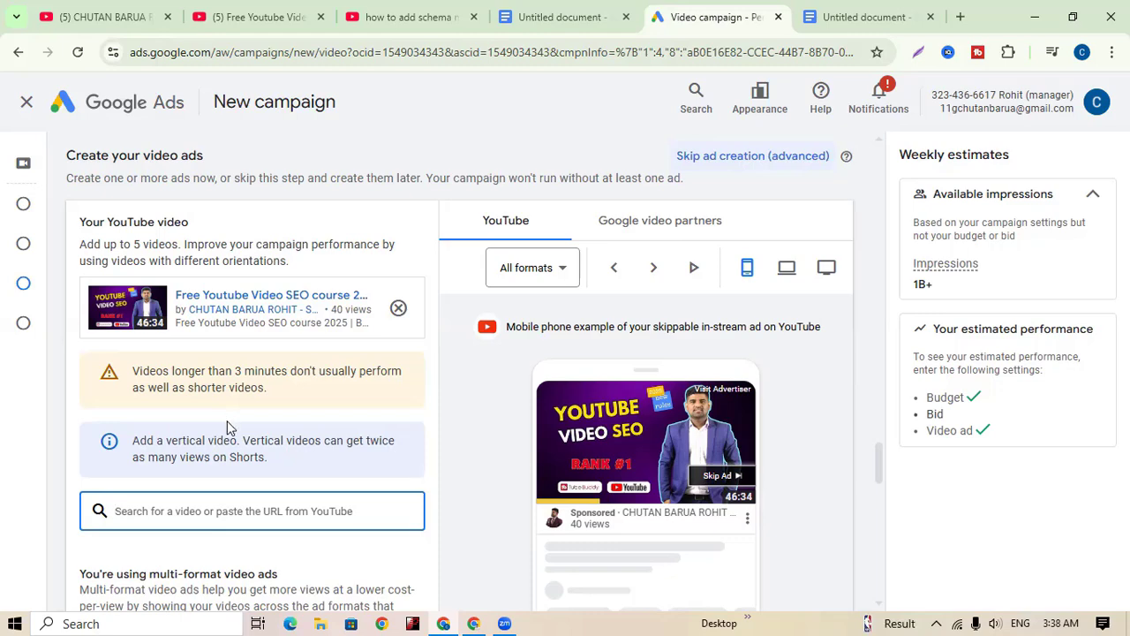
scroll(263, 427, "down", 2)
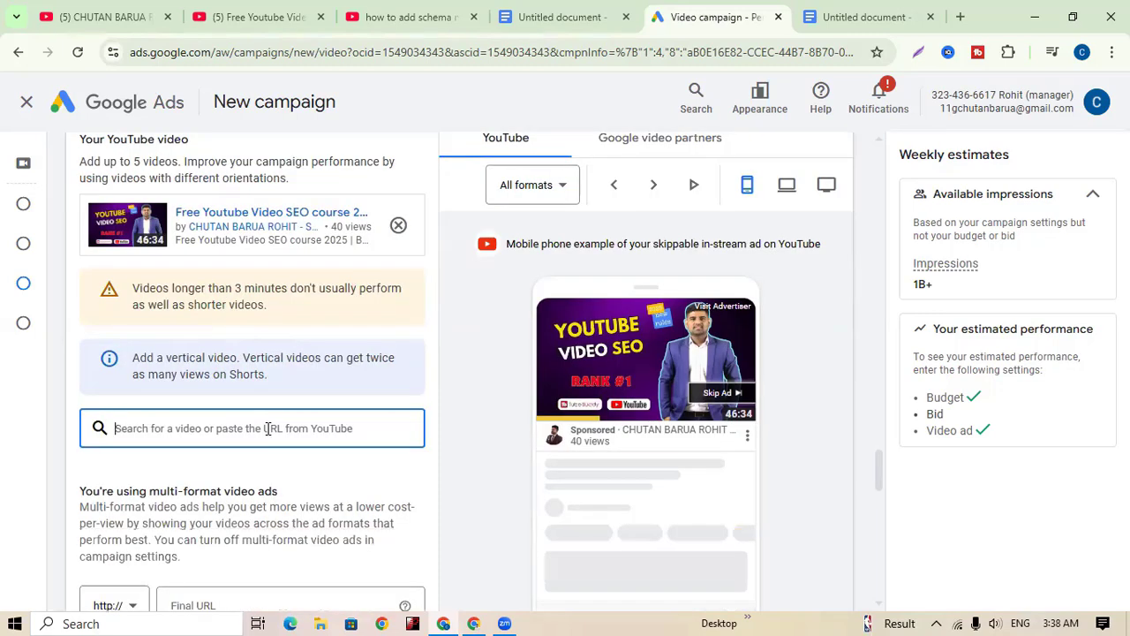
scroll(268, 432, "up", 2)
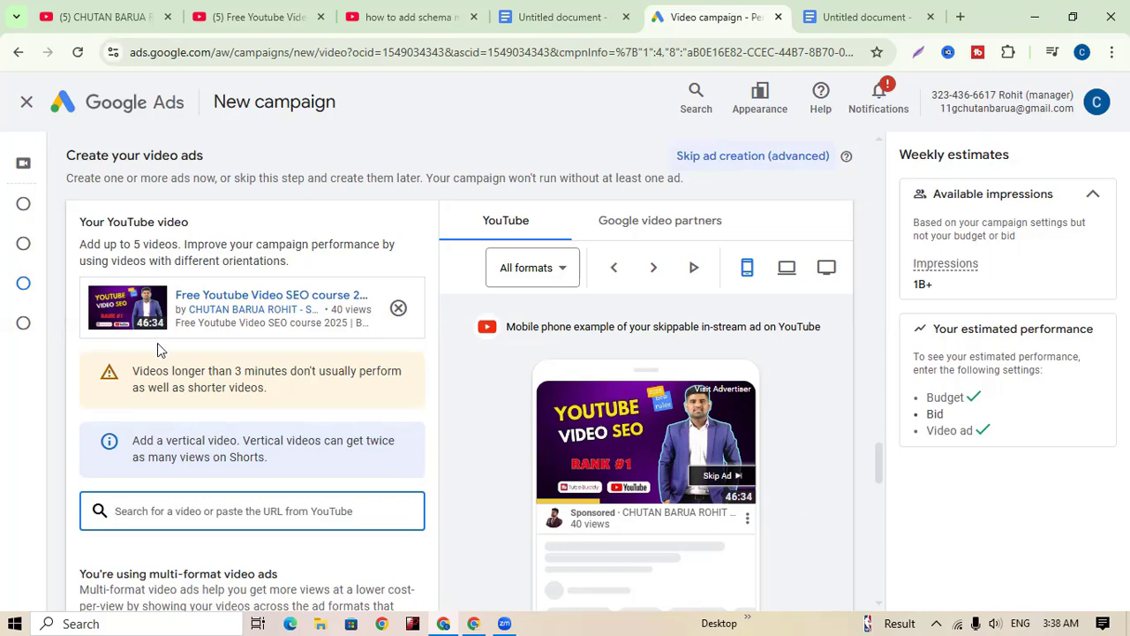
scroll(194, 391, "down", 3)
scroll(587, 316, "up", 1)
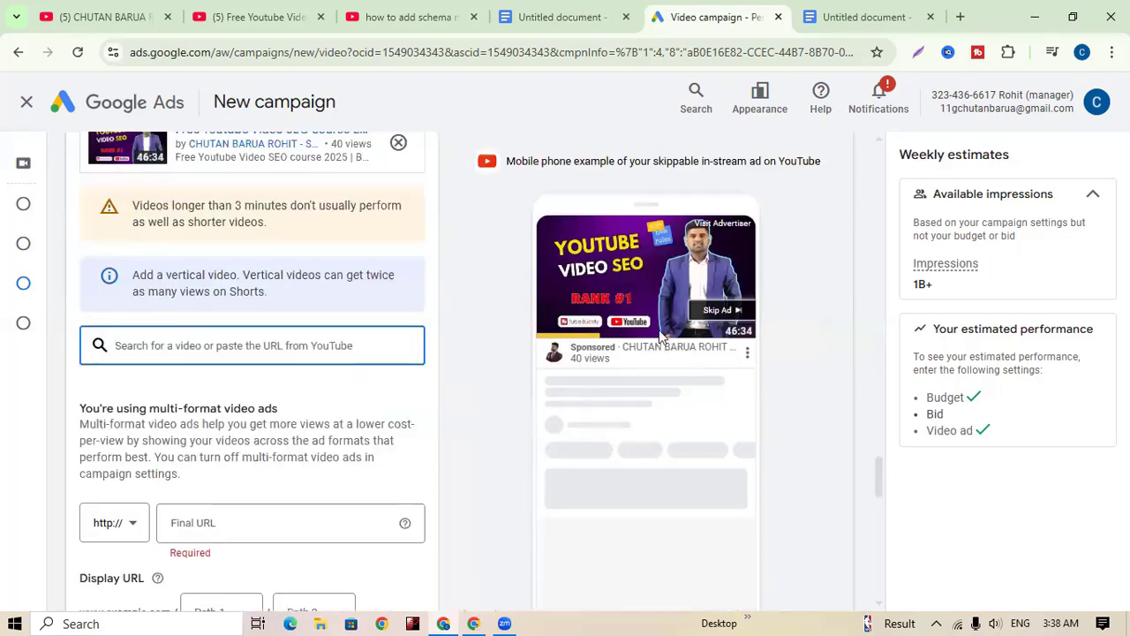
scroll(753, 371, "up", 2)
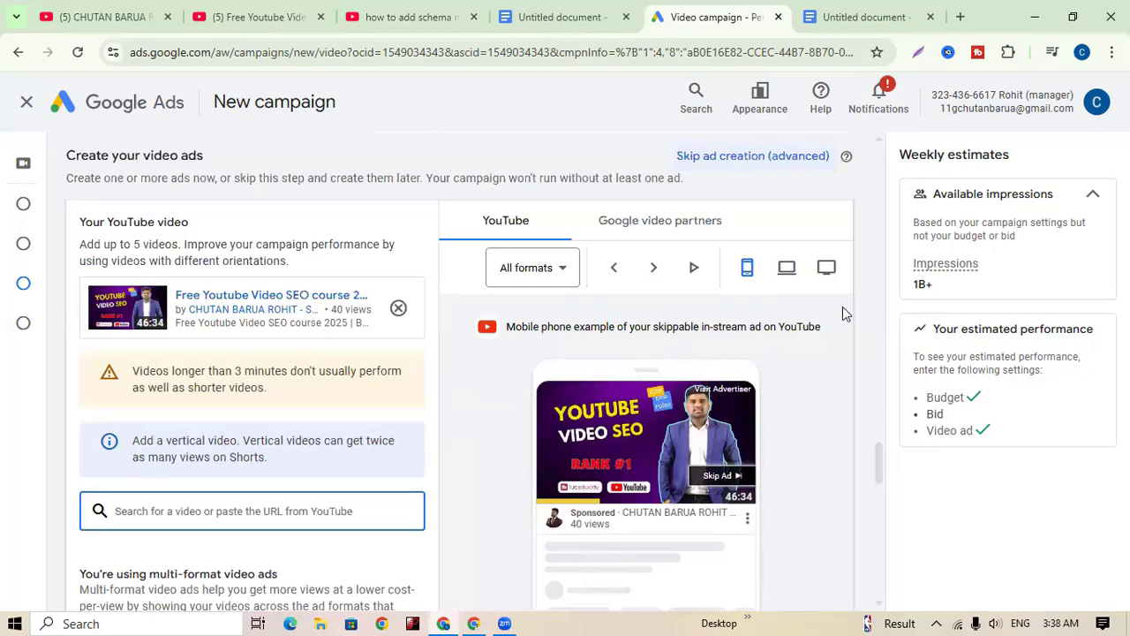
- Compare the skippable in-stream ad preview for computer and TV screens, and return to the mobile preview
left_click(786, 267)
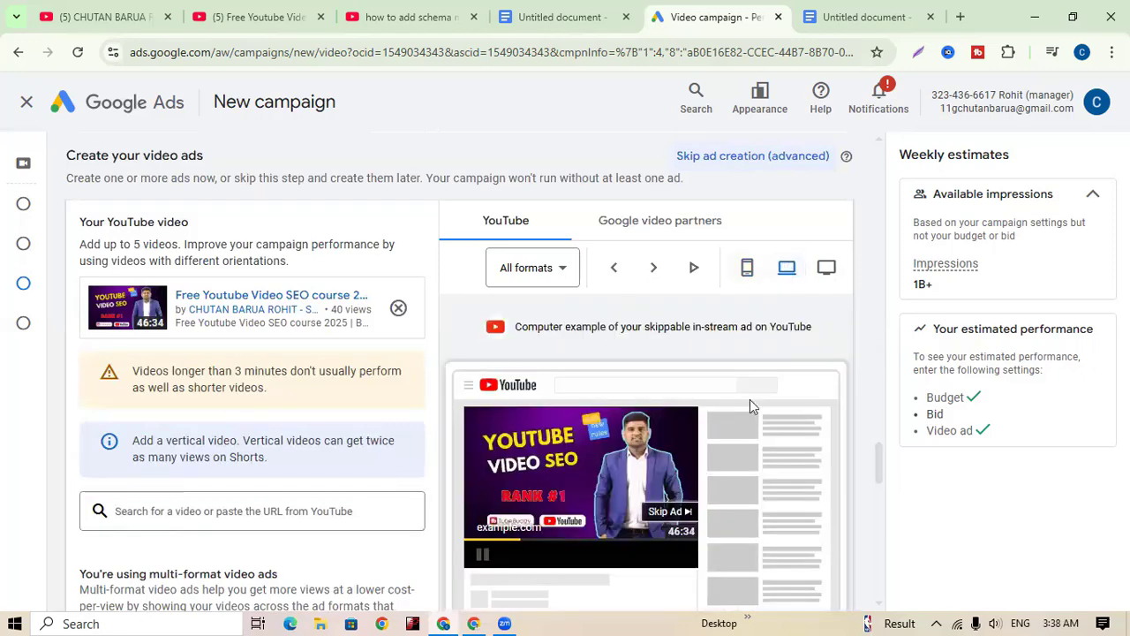
scroll(749, 406, "down", 1)
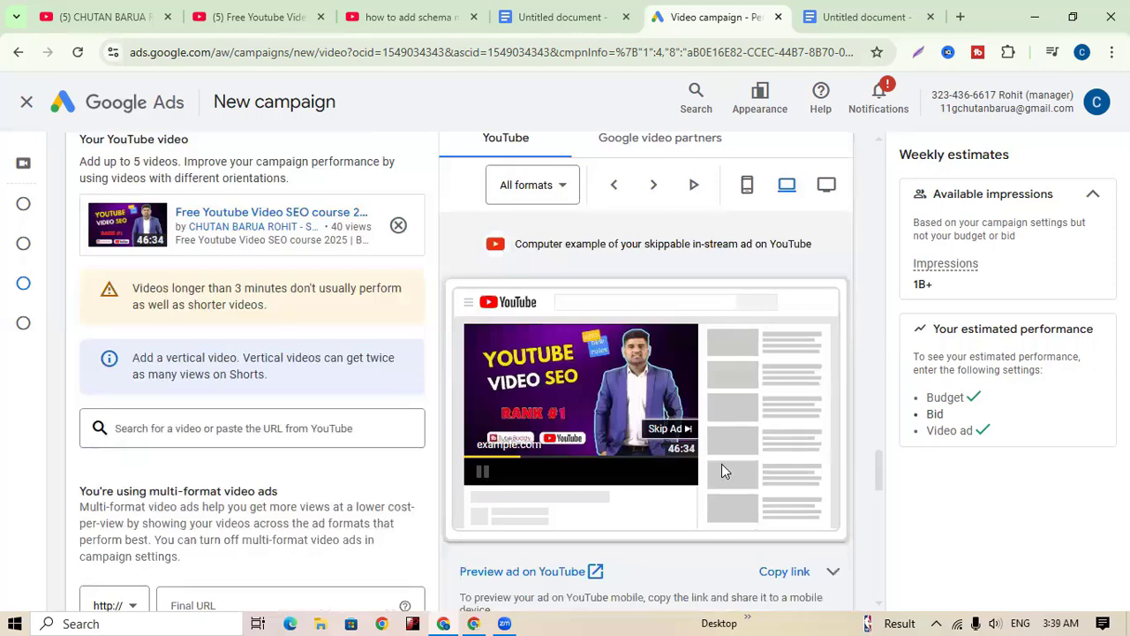
left_click(826, 185)
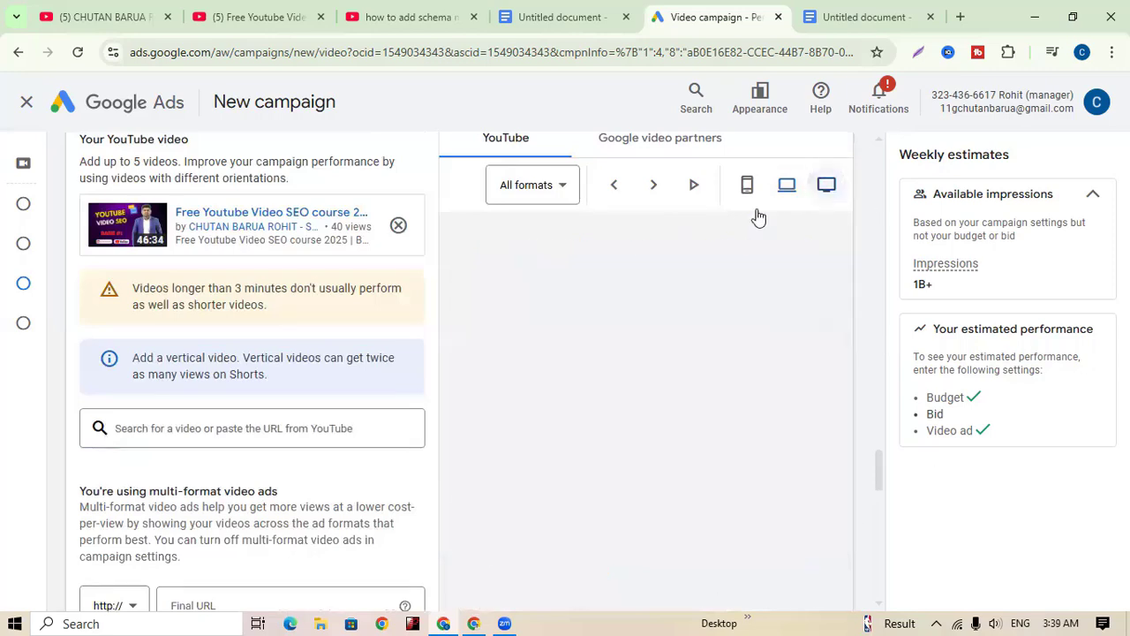
left_click(787, 185)
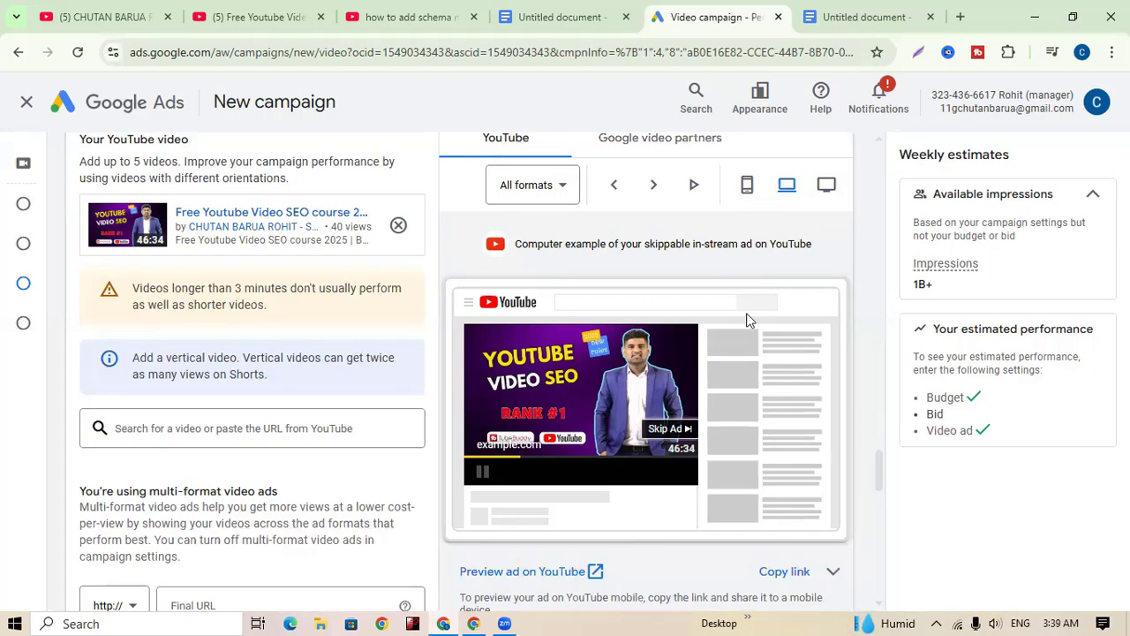
left_click(747, 185)
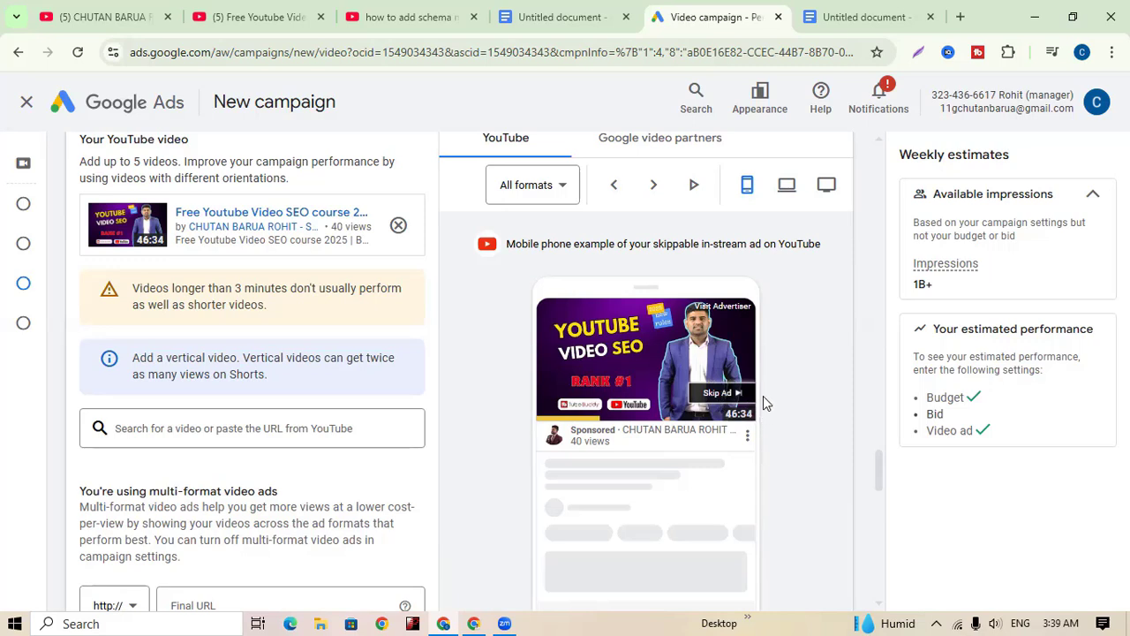
- Switch the ad preview format to In-feed video and compare its mobile and computer versions, ending on mobile
left_click(566, 194)
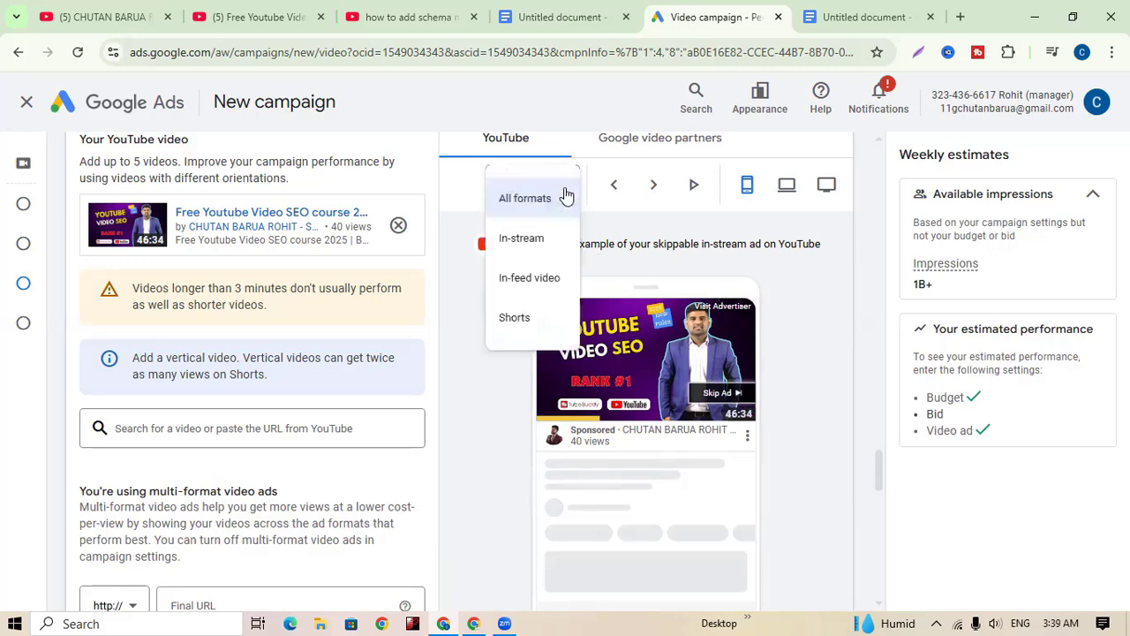
left_click(526, 279)
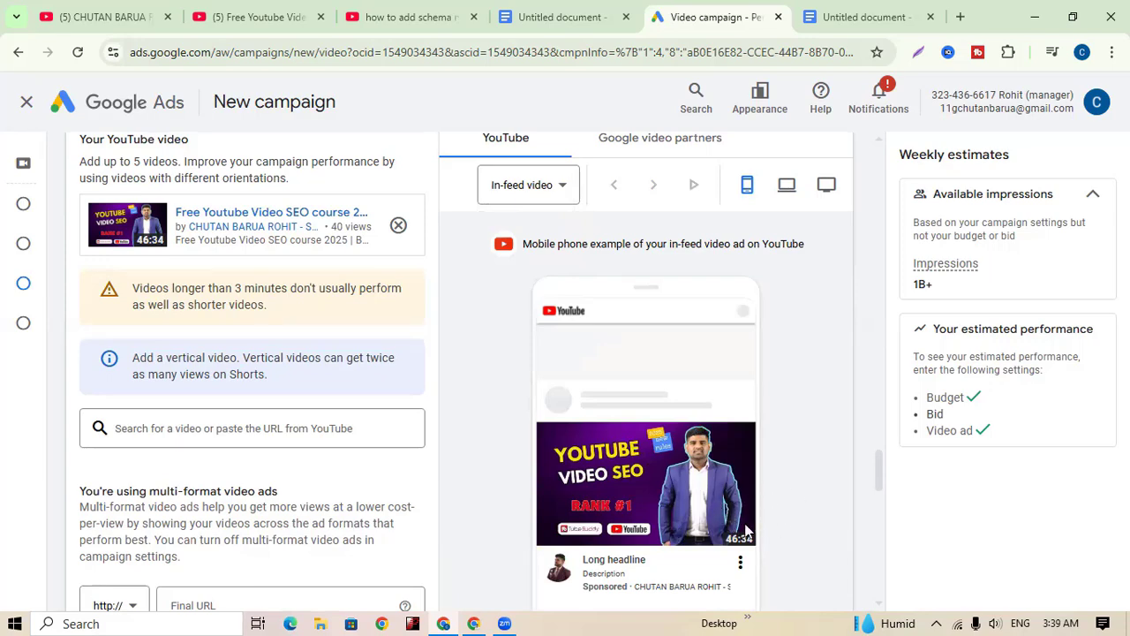
scroll(746, 508, "down", 1)
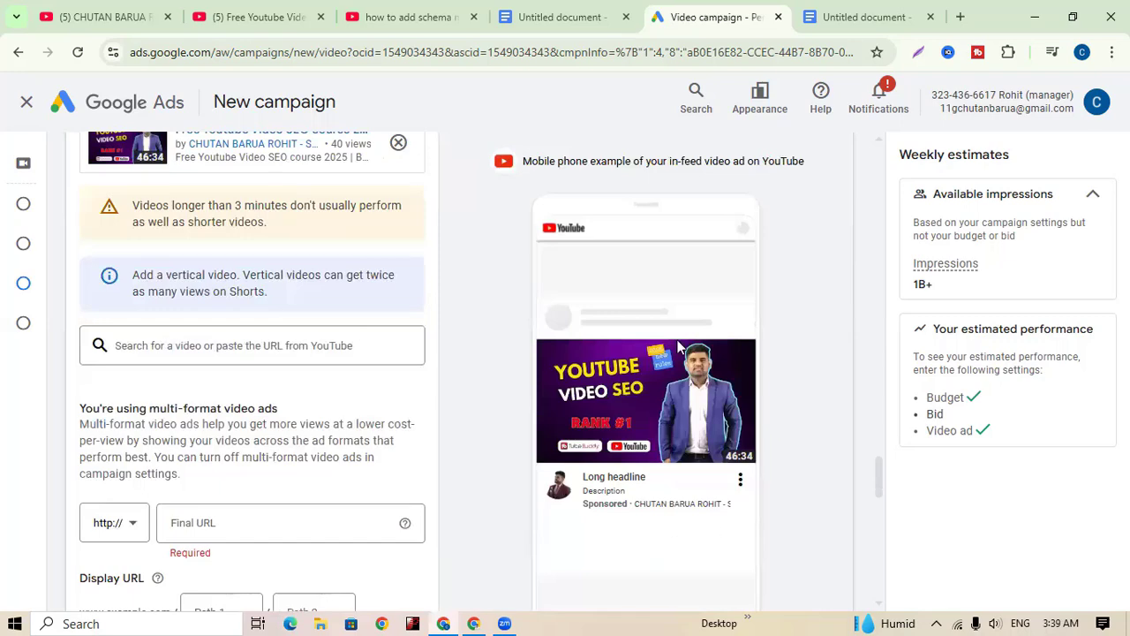
scroll(777, 231, "up", 1)
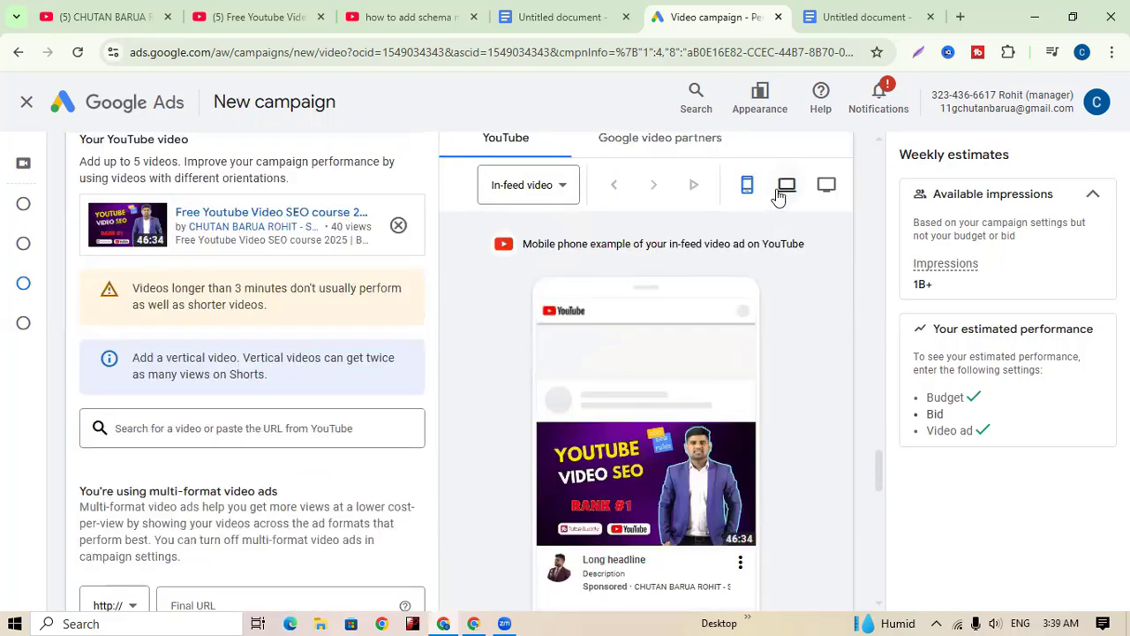
left_click(780, 192)
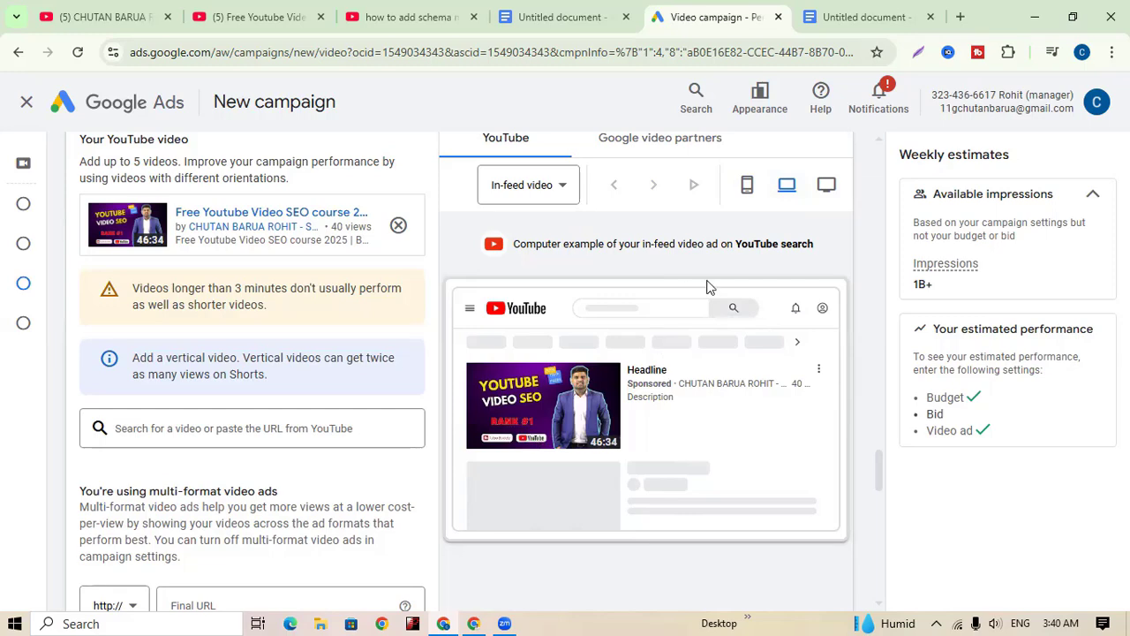
left_click(752, 183)
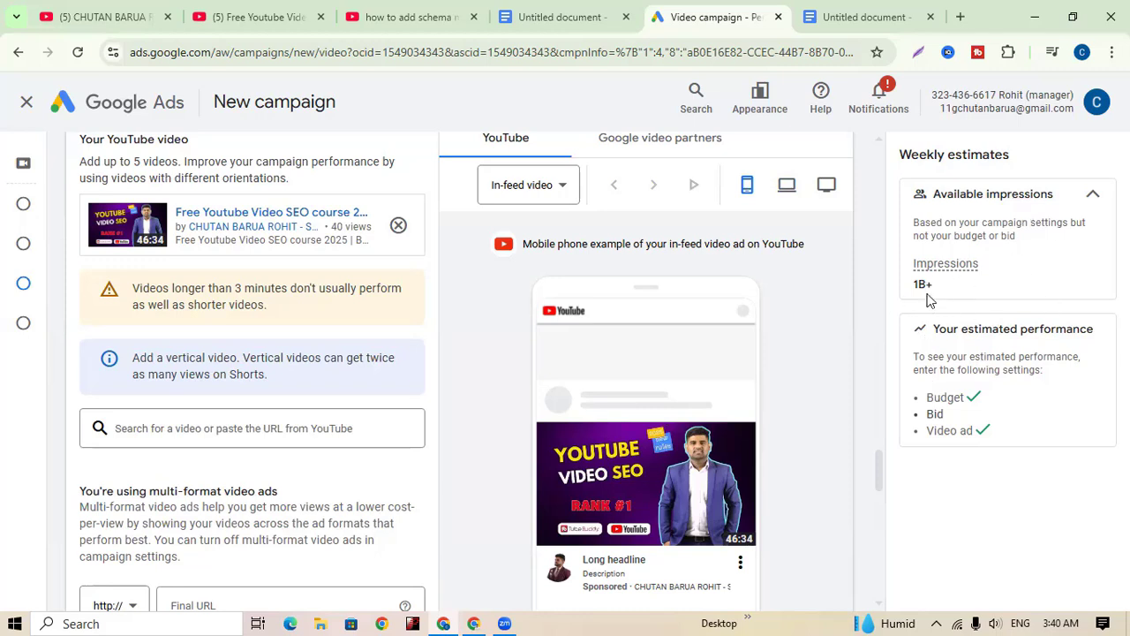
- Look over the mobile in-feed preview's headline and description areas and the Final URL, Display URL, call-to-action and long headline fields
scroll(626, 402, "down", 2)
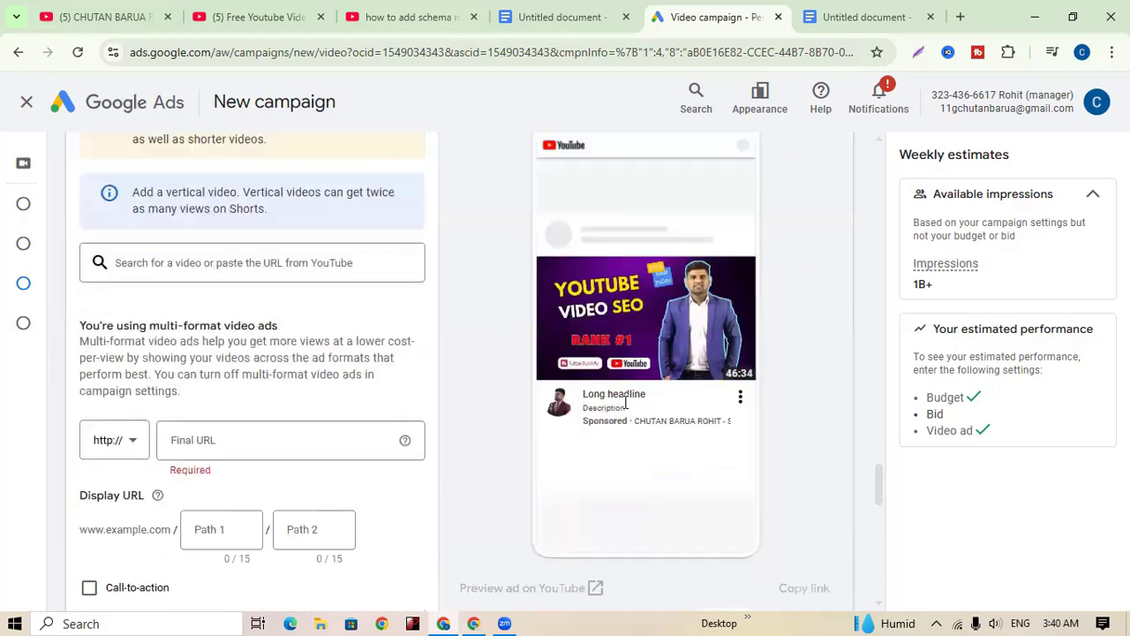
scroll(209, 301, "up", 2)
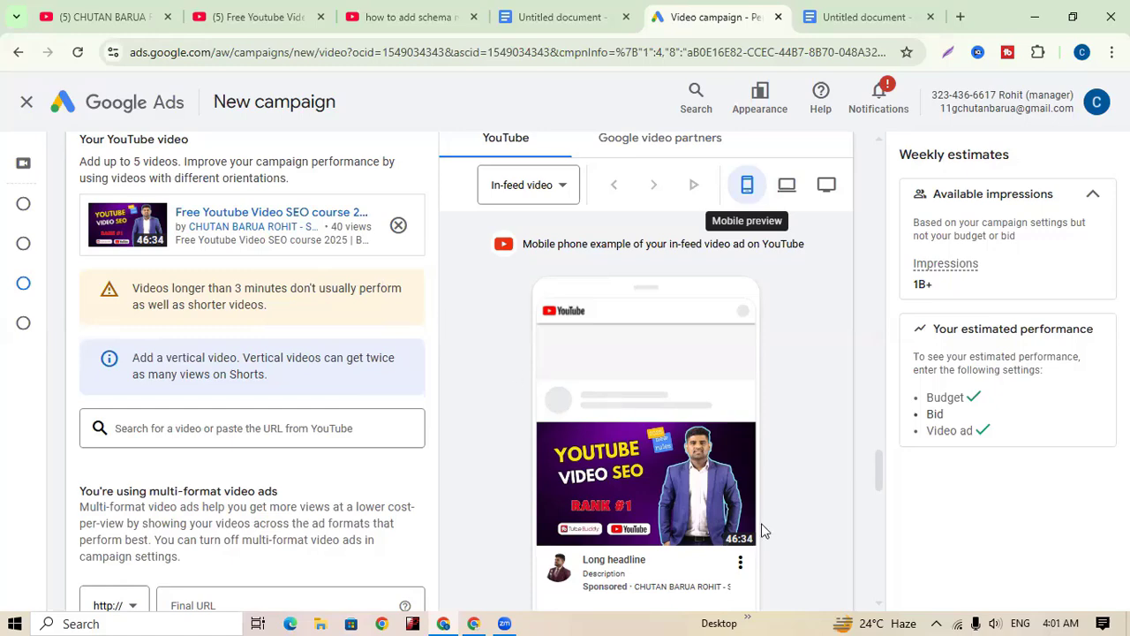
scroll(767, 530, "down", 2)
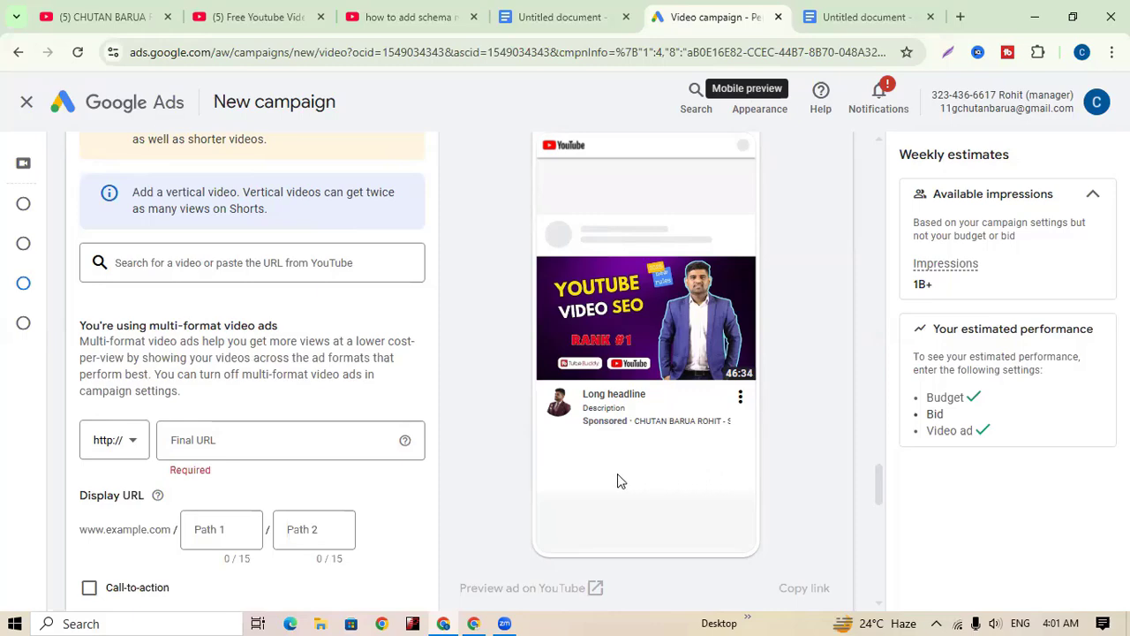
scroll(590, 462, "up", 2)
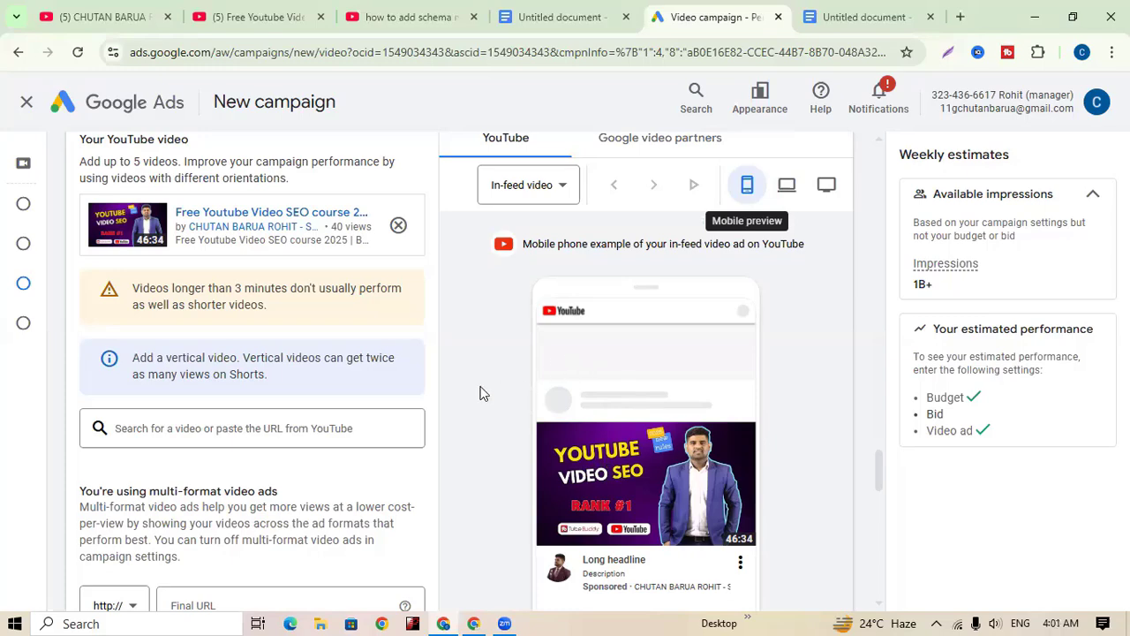
scroll(517, 416, "down", 2)
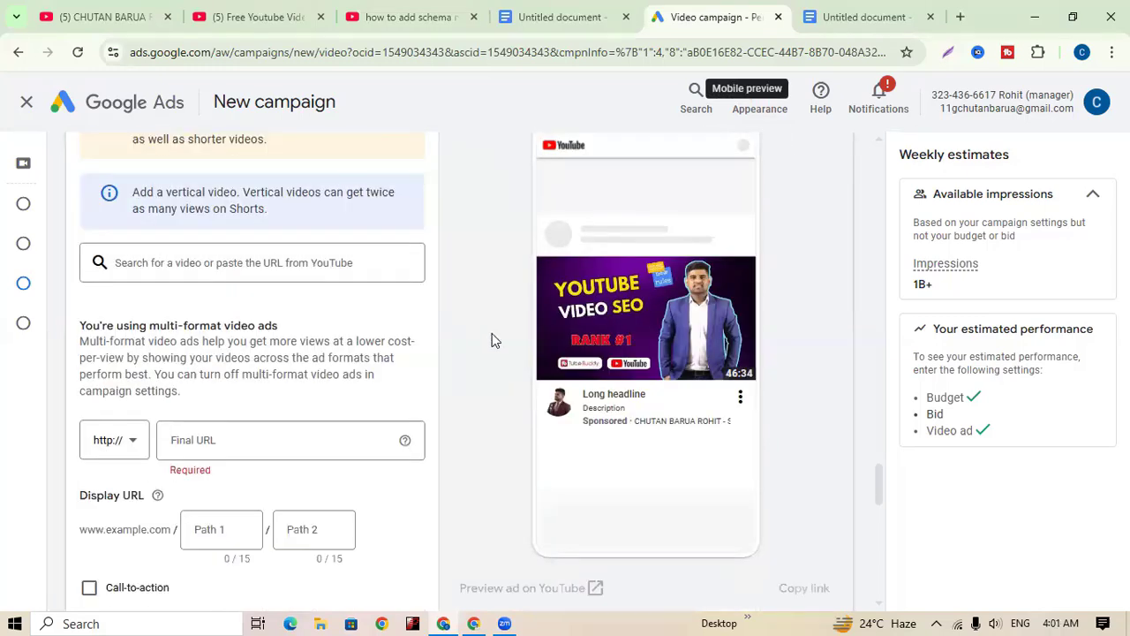
scroll(285, 353, "up", 3)
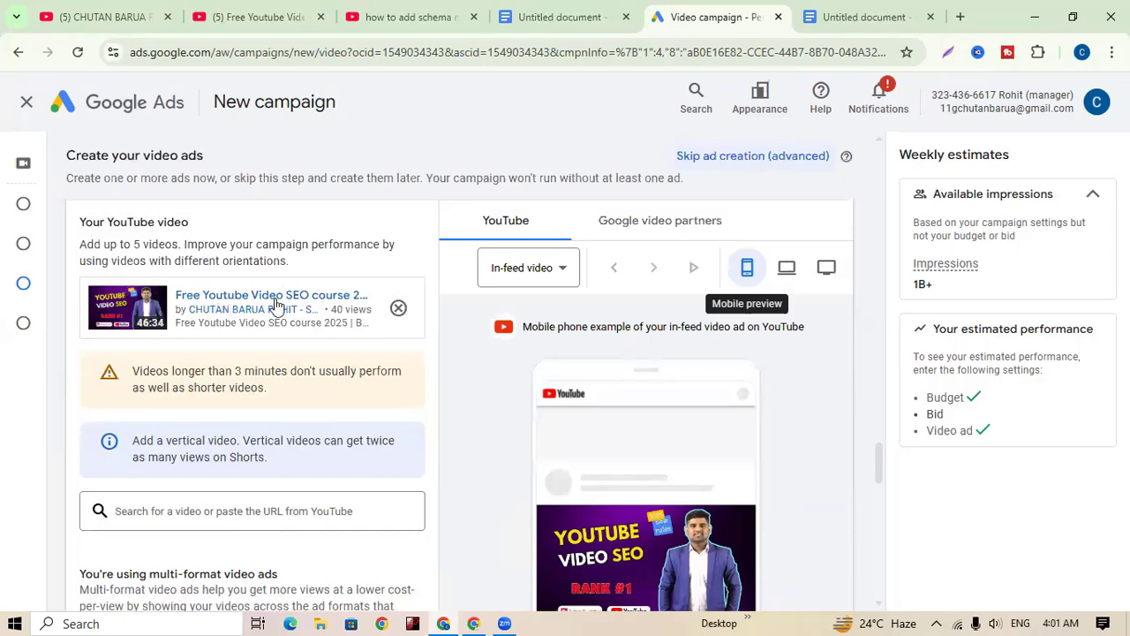
scroll(340, 497, "down", 3)
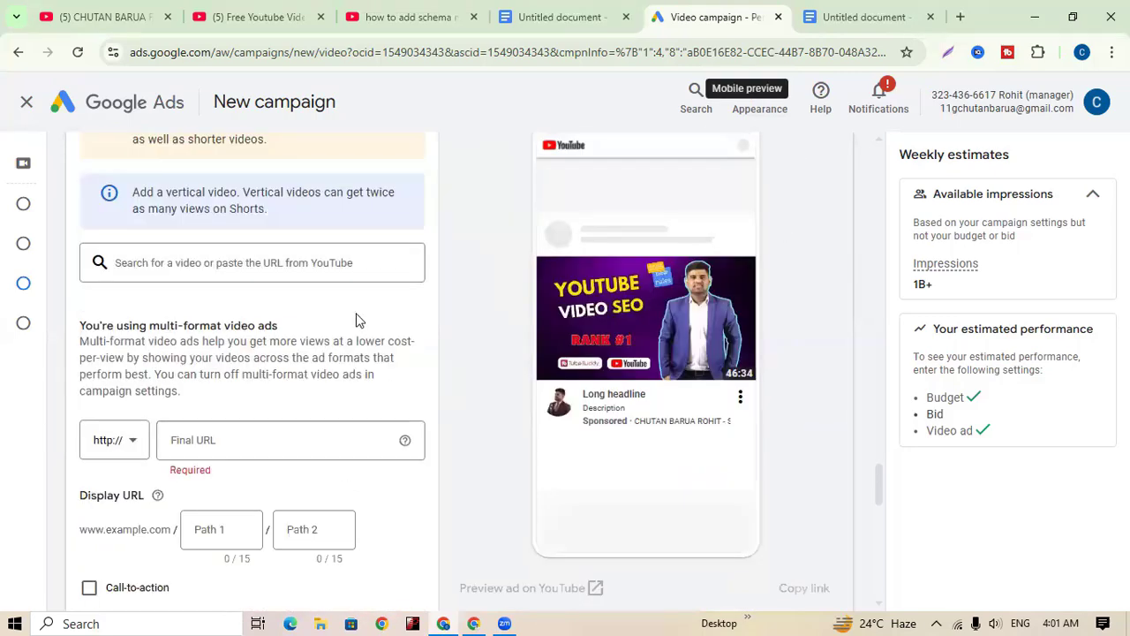
scroll(305, 415, "down", 1)
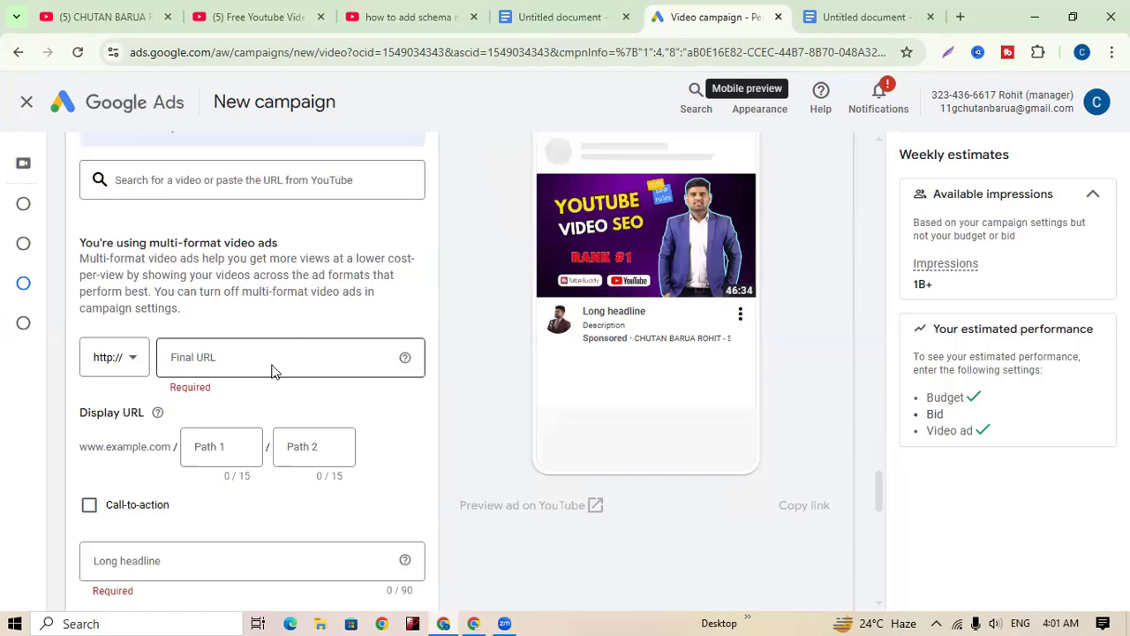
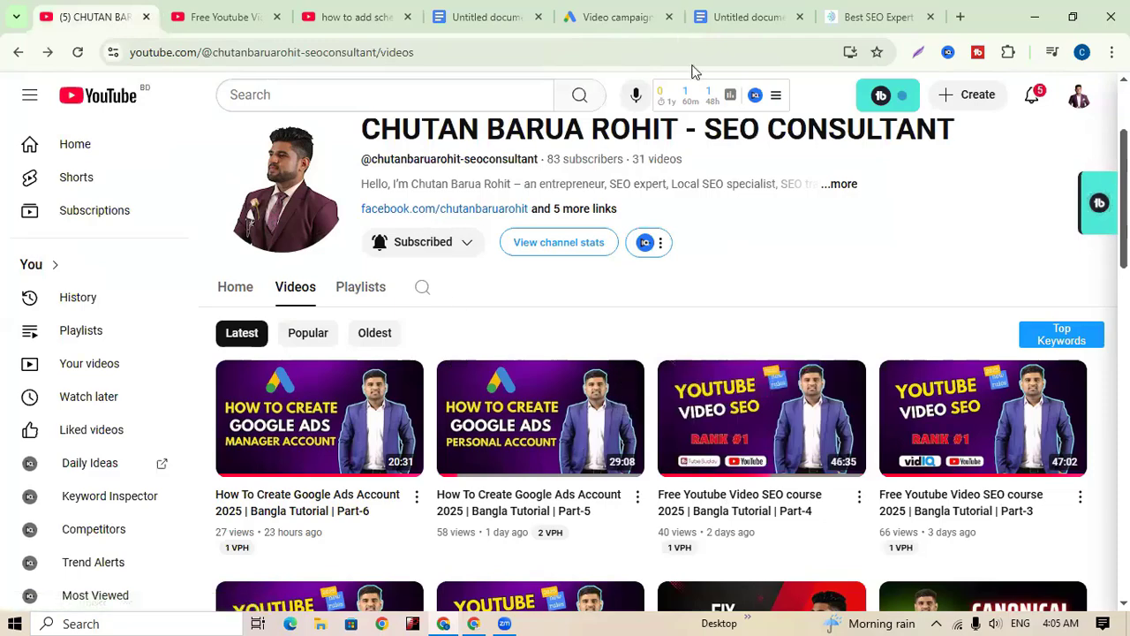
- Check the course video titles on the YouTube channel for wording to use in the ad's long headline, and return to the campaign
left_click(621, 16)
scroll(398, 477, "down", 3)
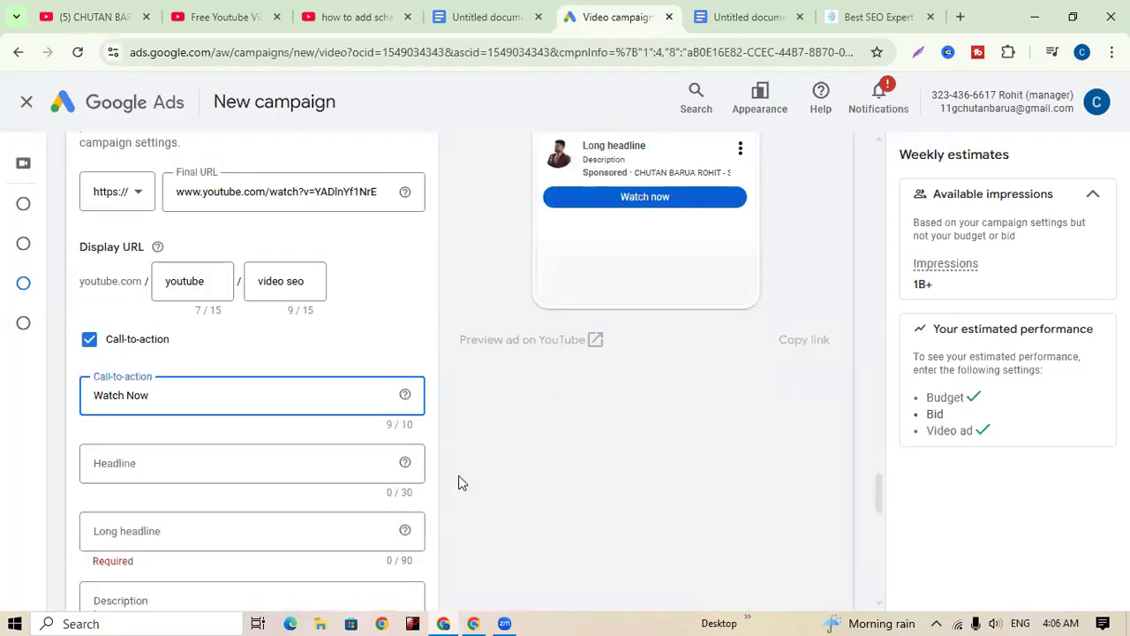
scroll(446, 475, "down", 2)
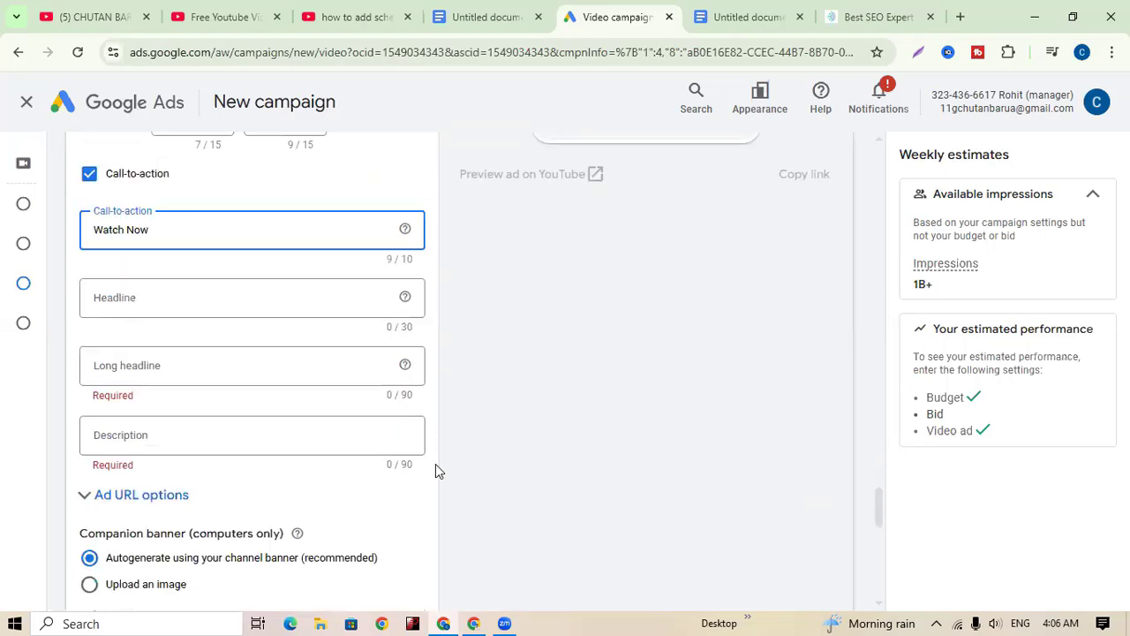
left_click(197, 371)
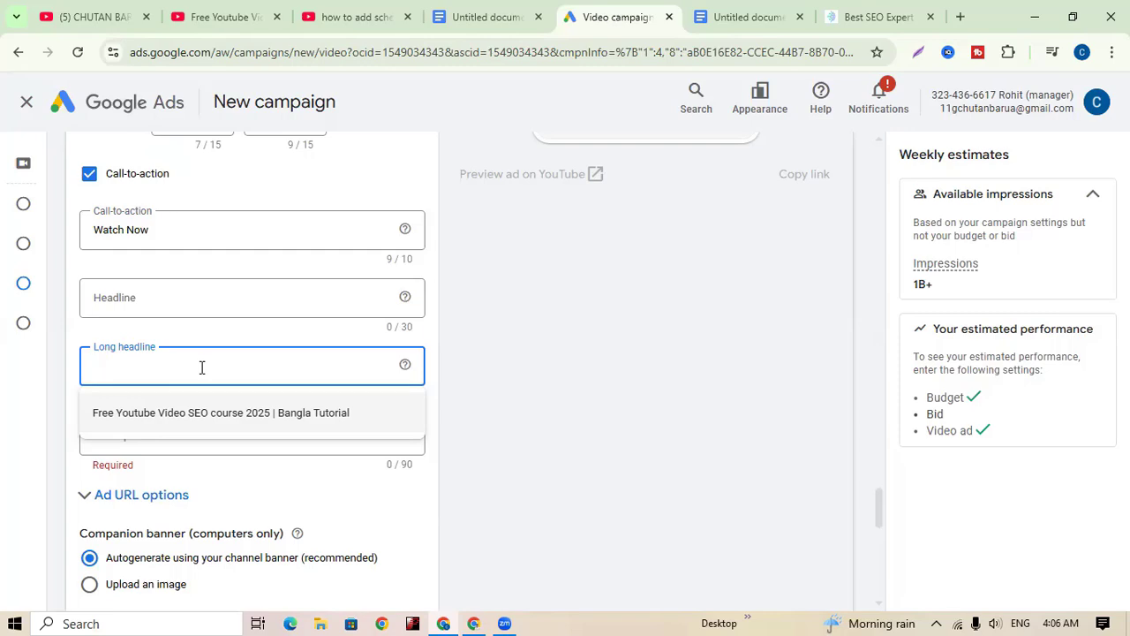
left_click(85, 17)
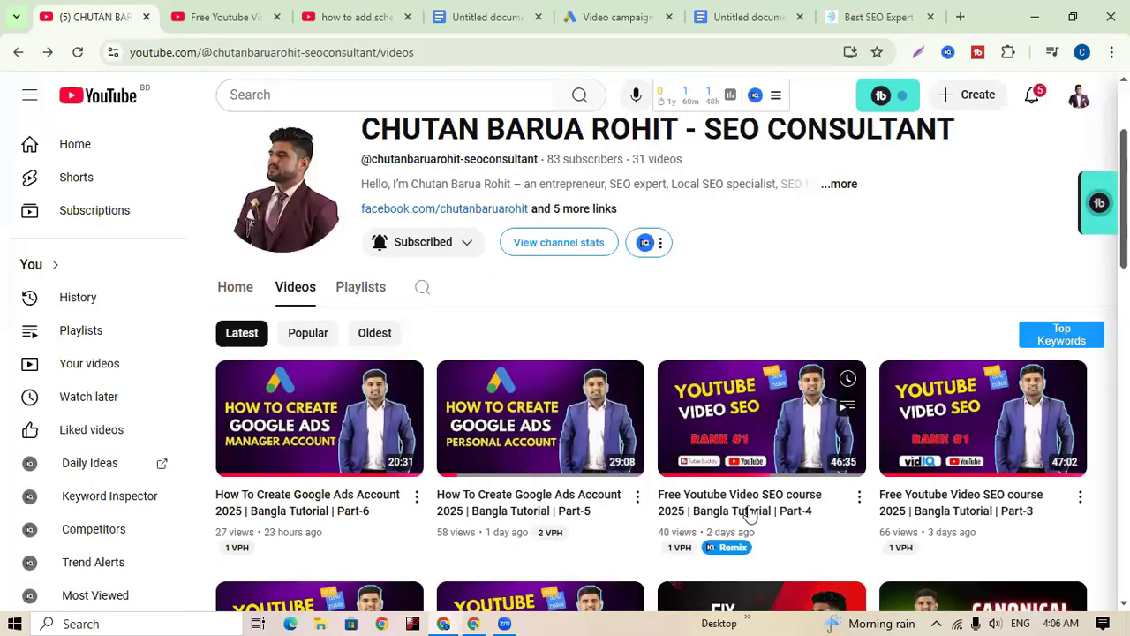
mouse_move(698, 510)
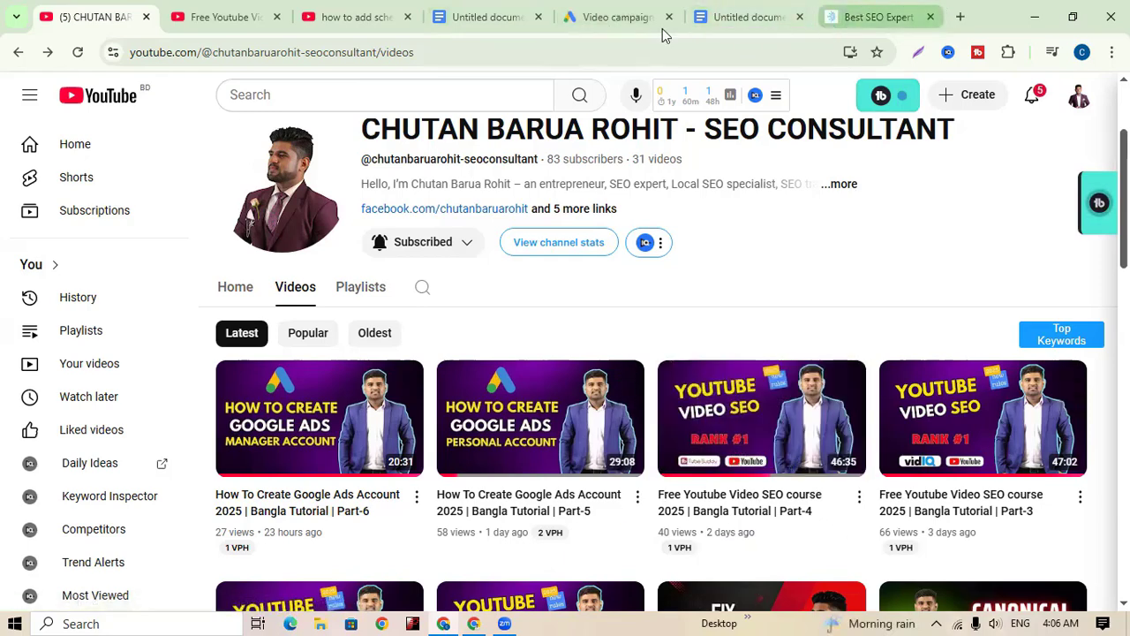
left_click(624, 24)
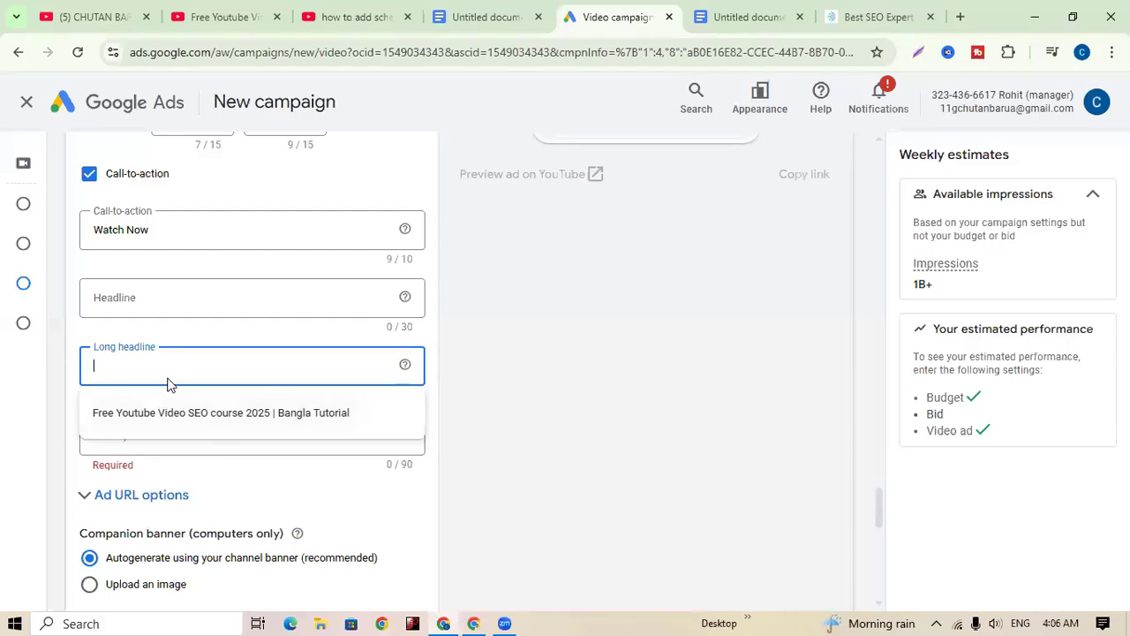
- Enter "Free Video SEO Course 2025" as the ad's long headline and check it in the in-feed preview
left_click(169, 382)
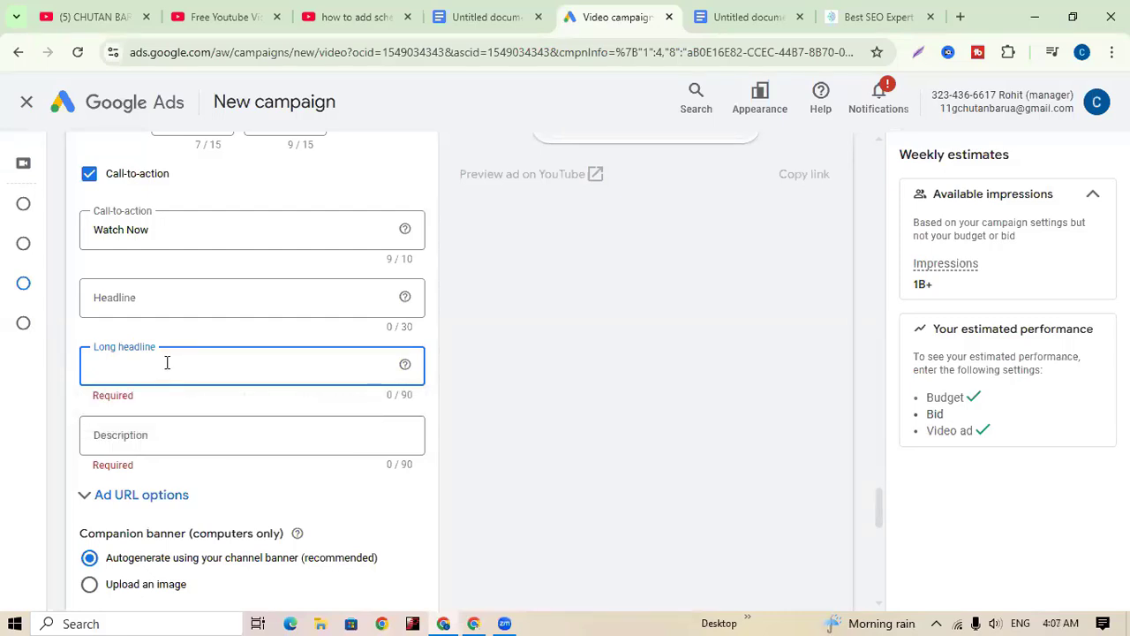
type("Free ")
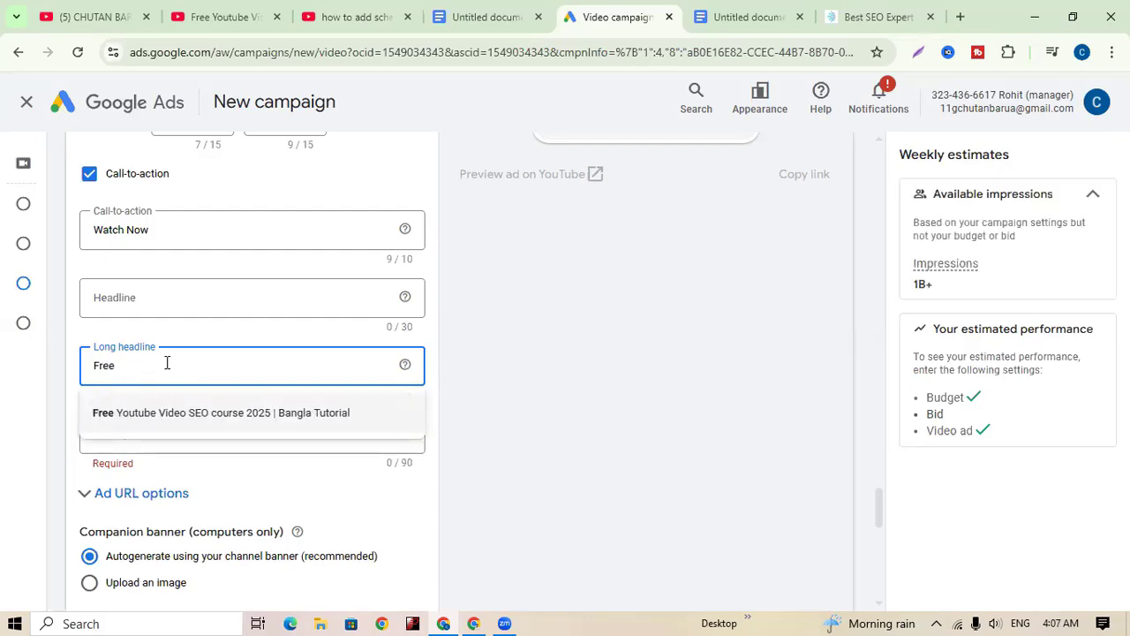
type("Video ")
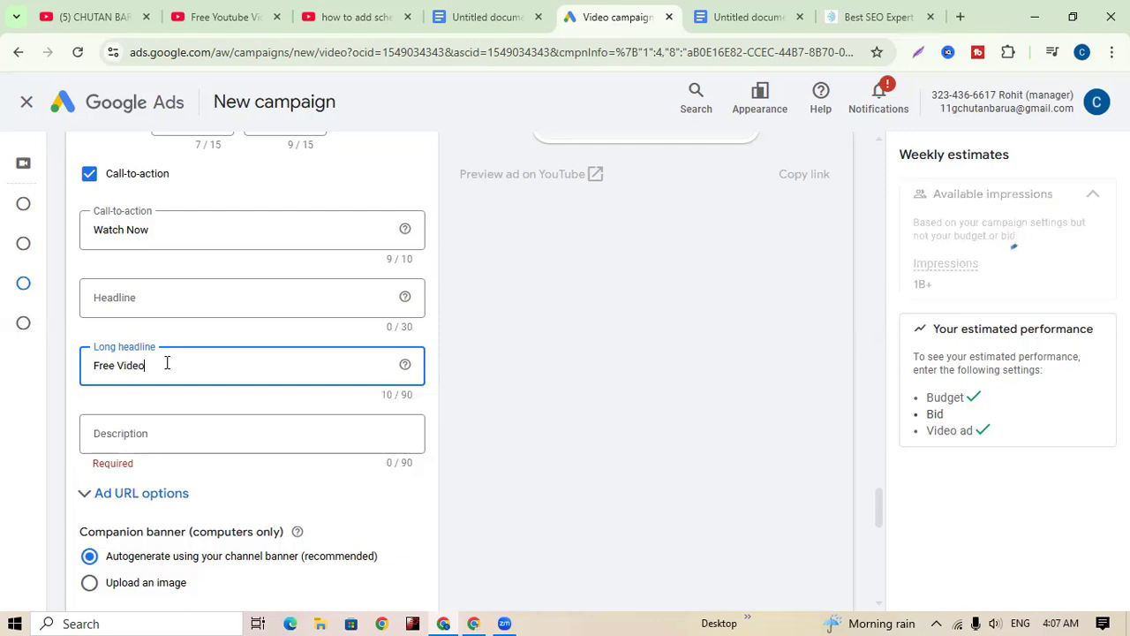
type("SEO Course 2025")
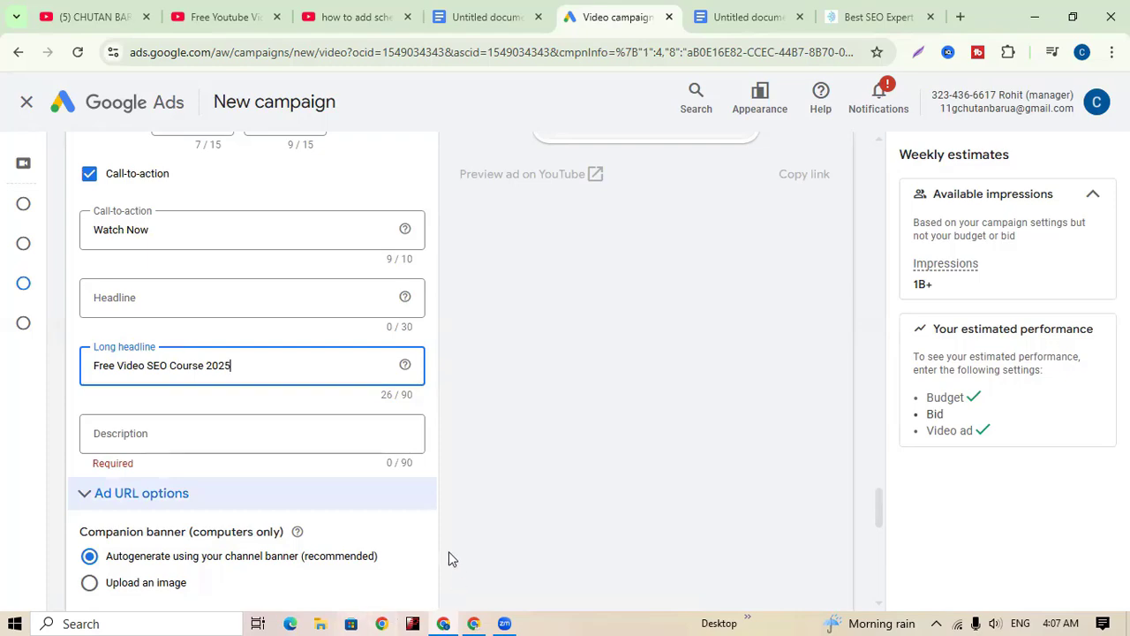
scroll(738, 421, "up", 4)
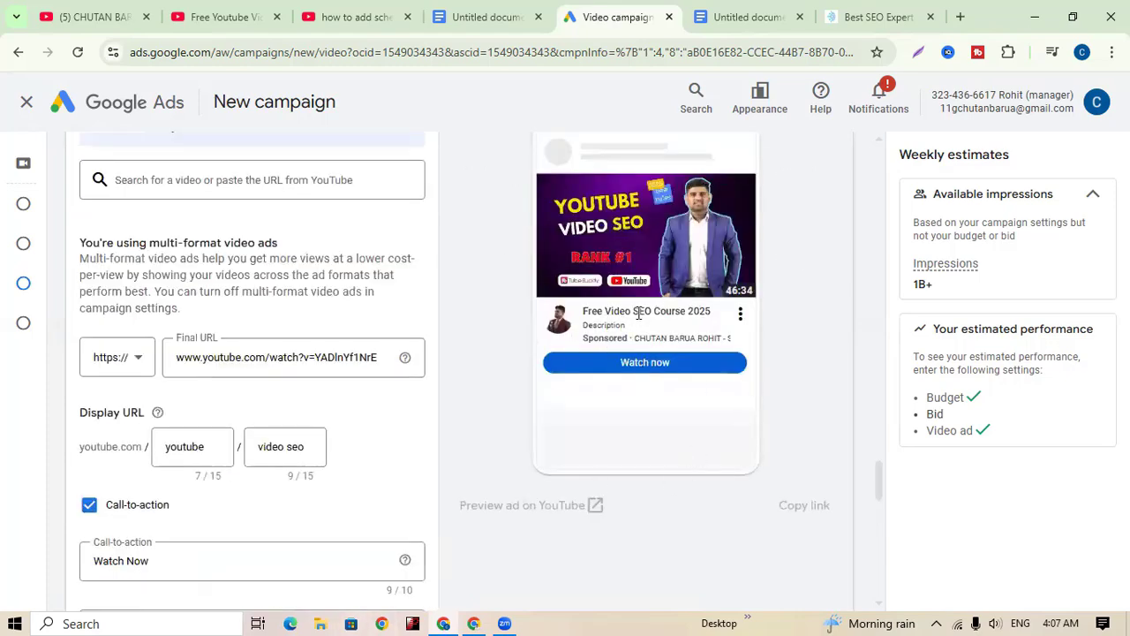
- Read the full YouTube description of the Part-4 SEO course video for text suited to the ad's empty description
scroll(560, 490, "down", 3)
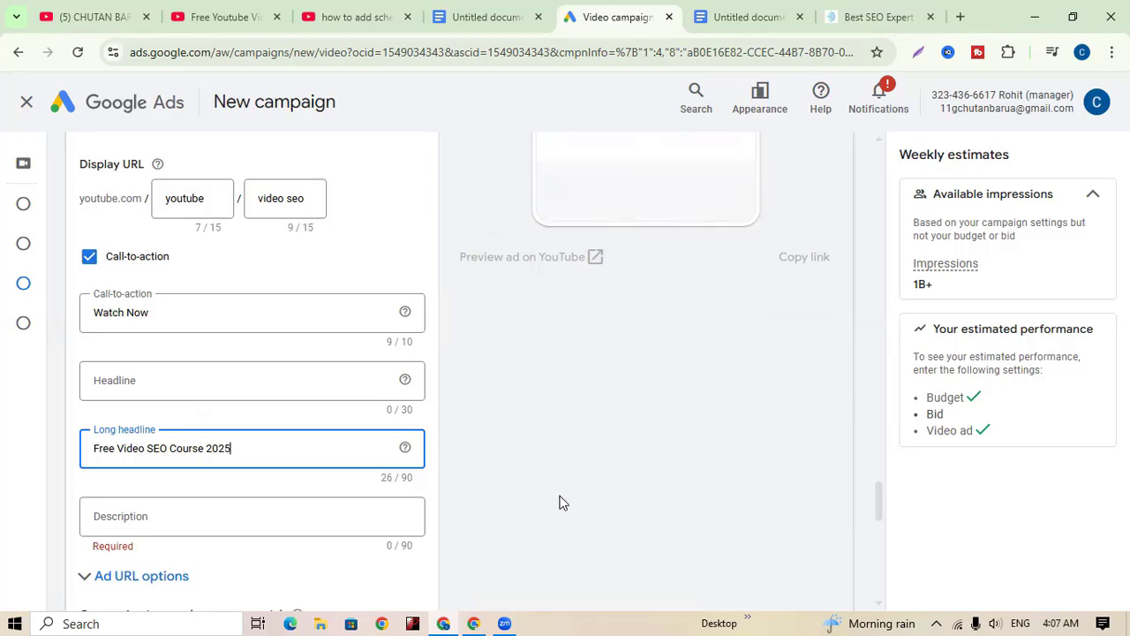
scroll(557, 504, "down", 2)
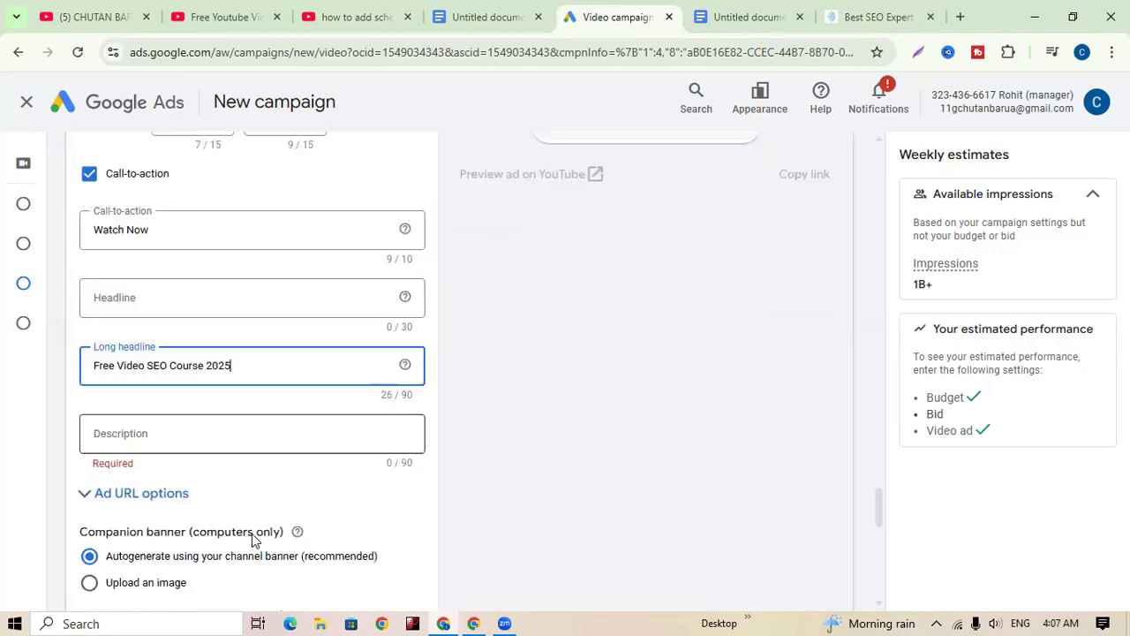
left_click(169, 354)
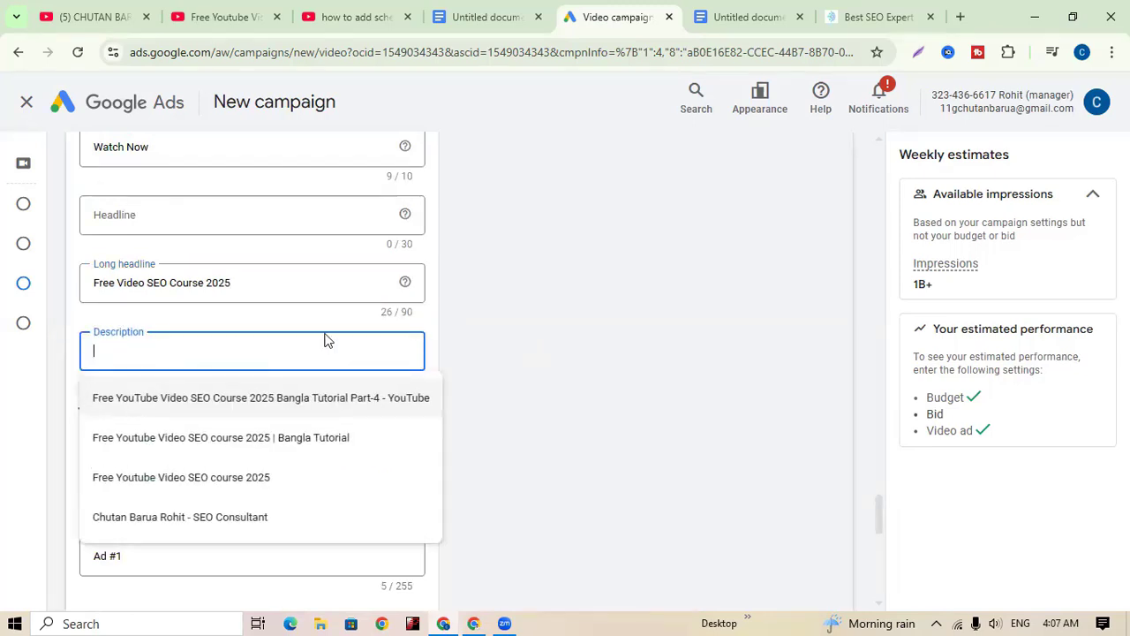
left_click(224, 17)
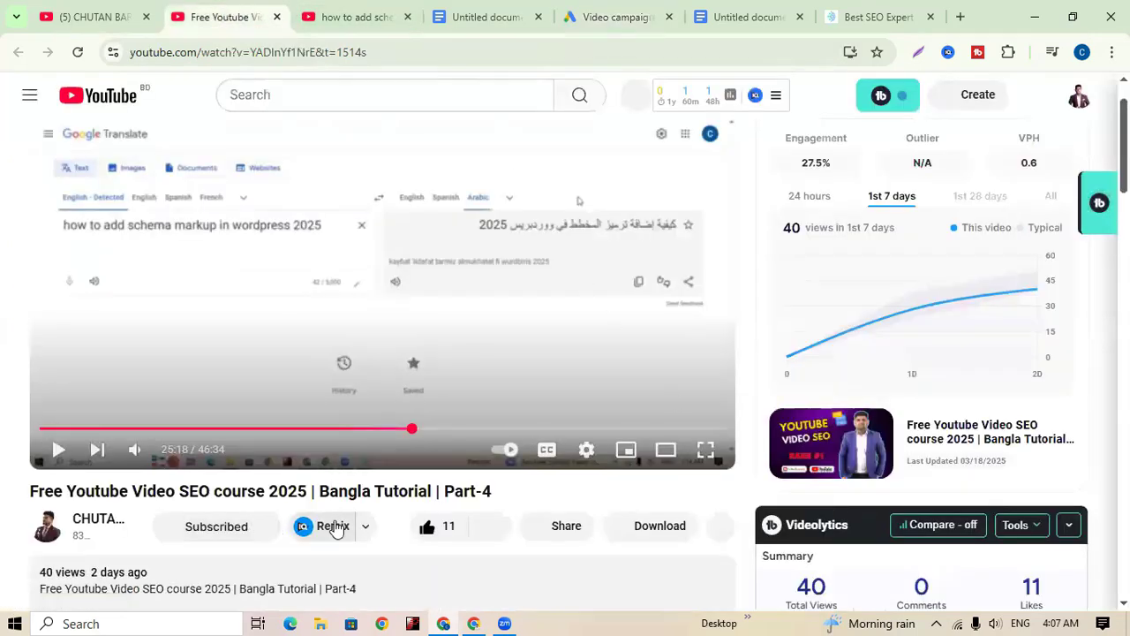
scroll(321, 474, "down", 4)
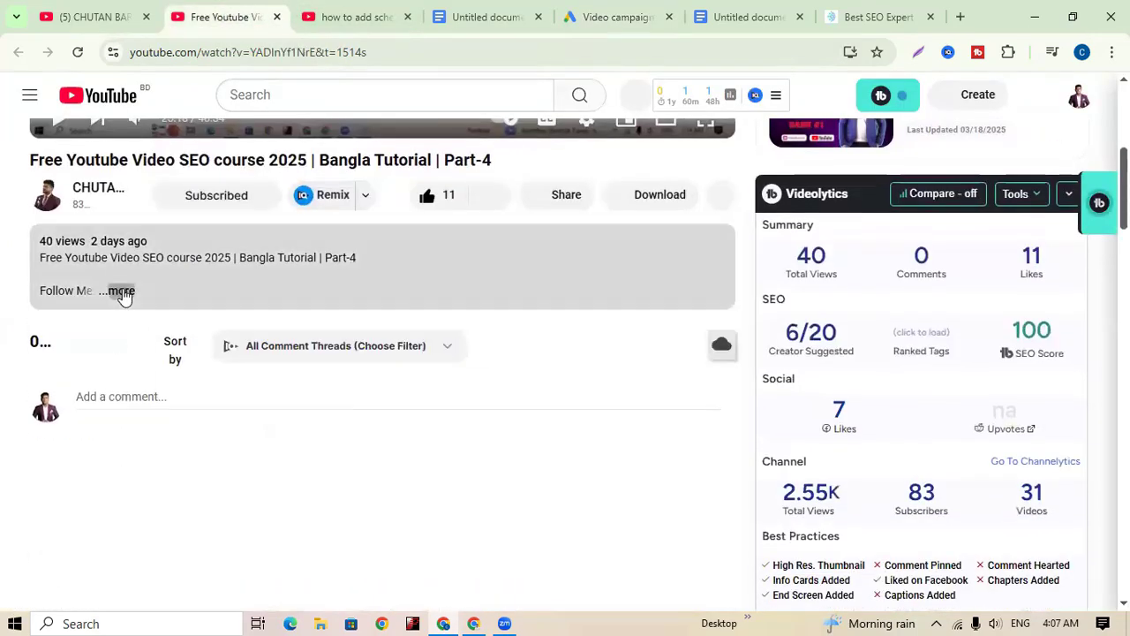
left_click(120, 291)
scroll(308, 446, "down", 2)
scroll(308, 446, "up", 3)
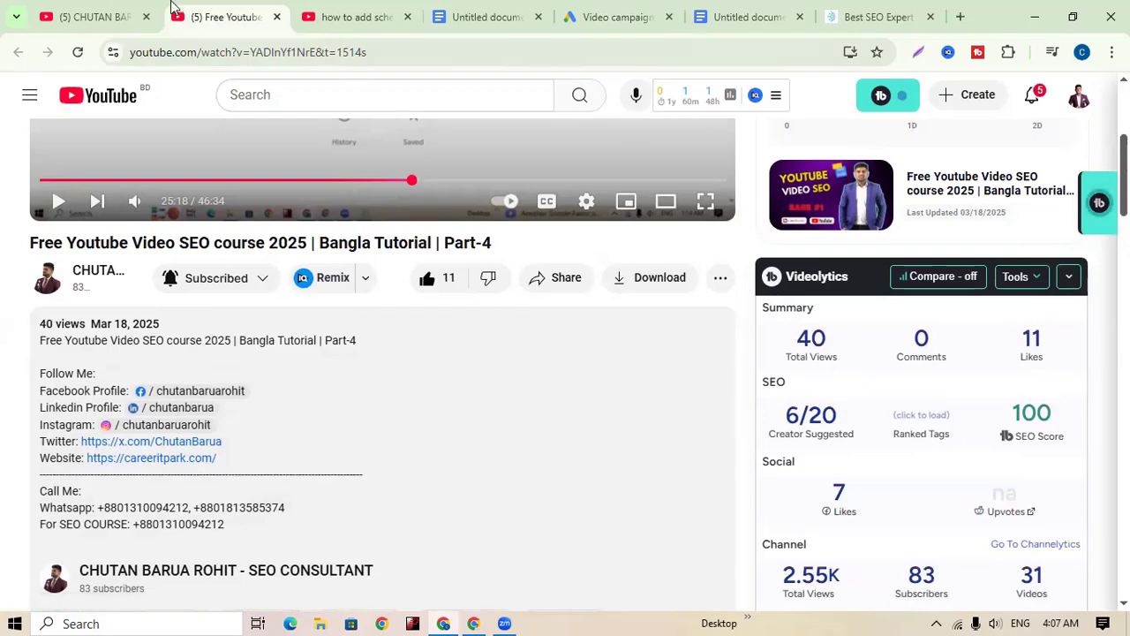
- Open the channel's Part-5 Google Ads account video and copy the "In this step-by-step tutorial" paragraph from its description
left_click(340, 20)
key("ctrl+1")
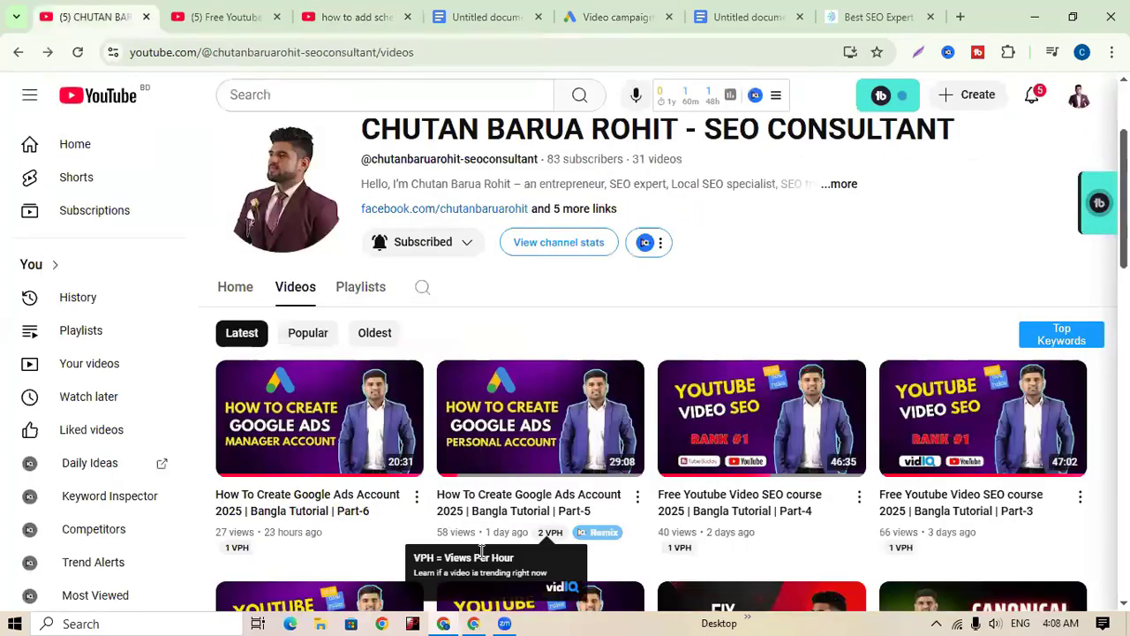
mouse_move(506, 501)
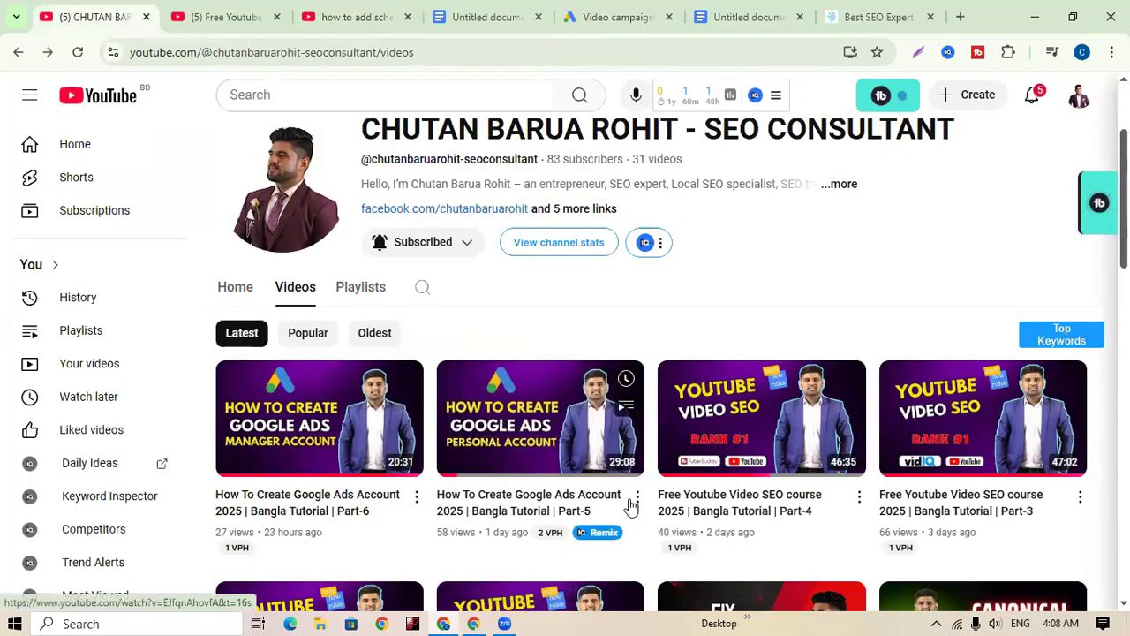
left_click(536, 515)
left_click(375, 534)
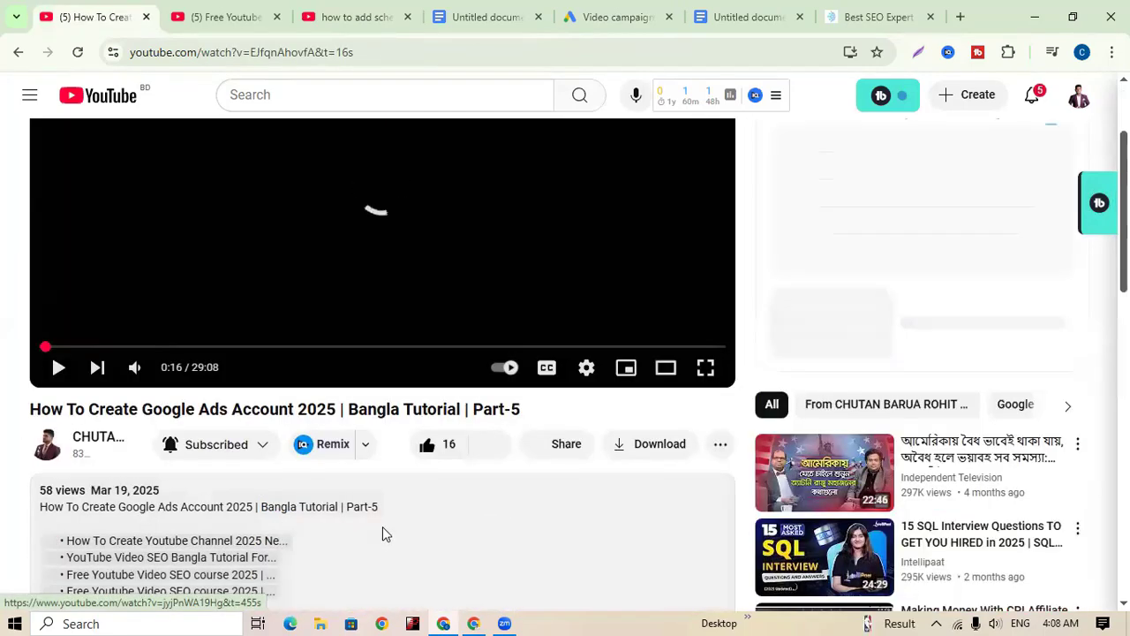
scroll(384, 526, "down", 3)
scroll(386, 521, "down", 1)
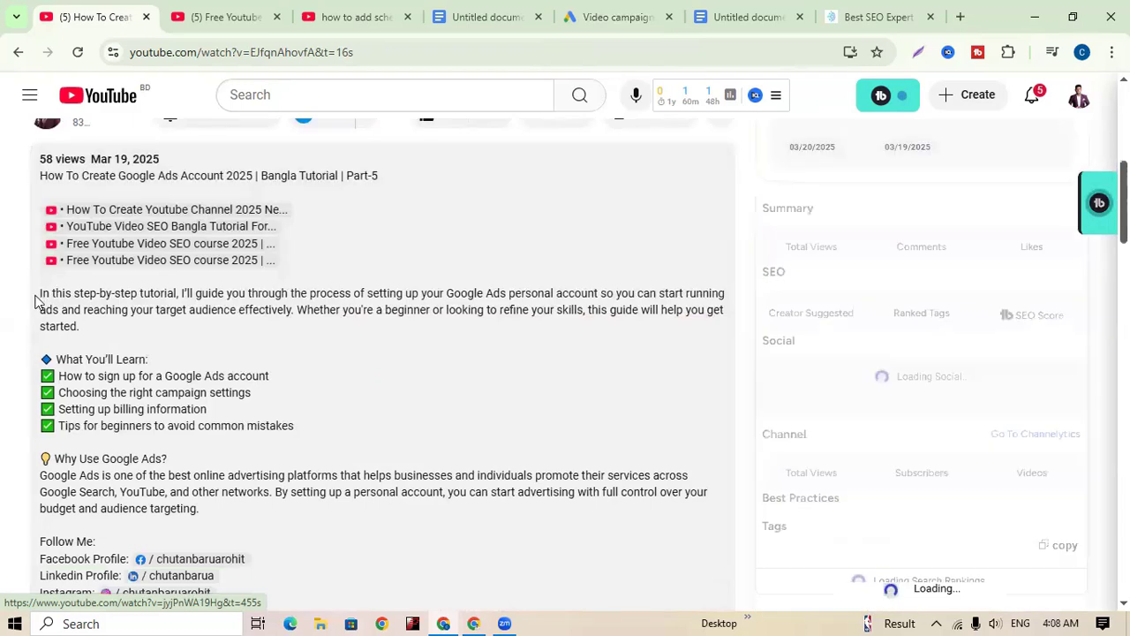
left_click_drag(41, 293, 142, 345)
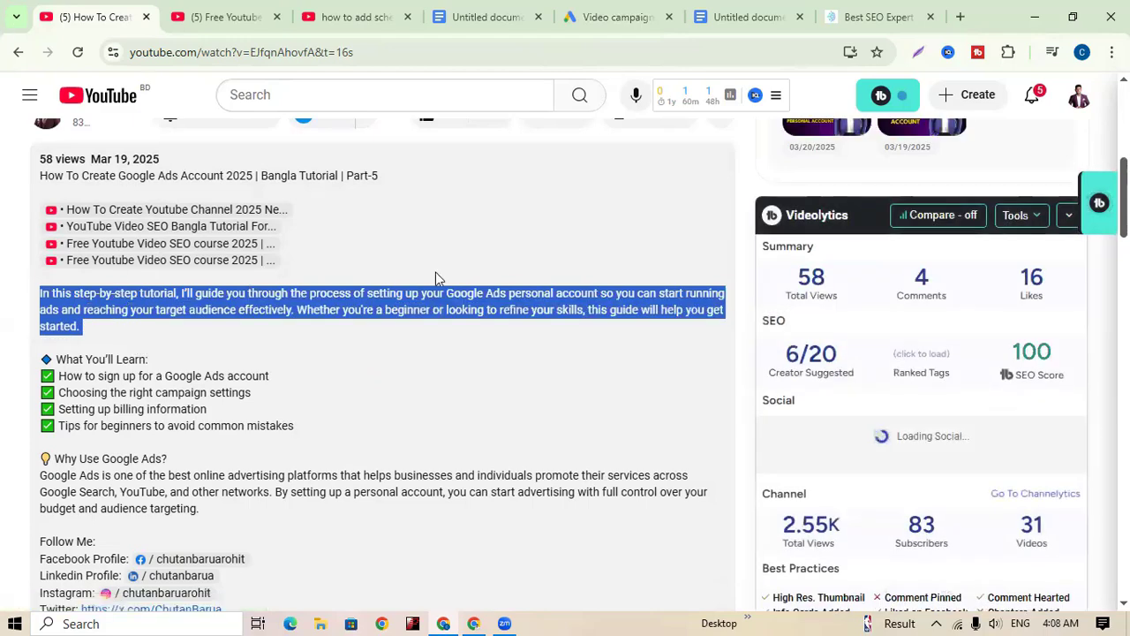
- Paste the copied tutorial paragraph into the ad's description in the Google Ads campaign
left_click(633, 19)
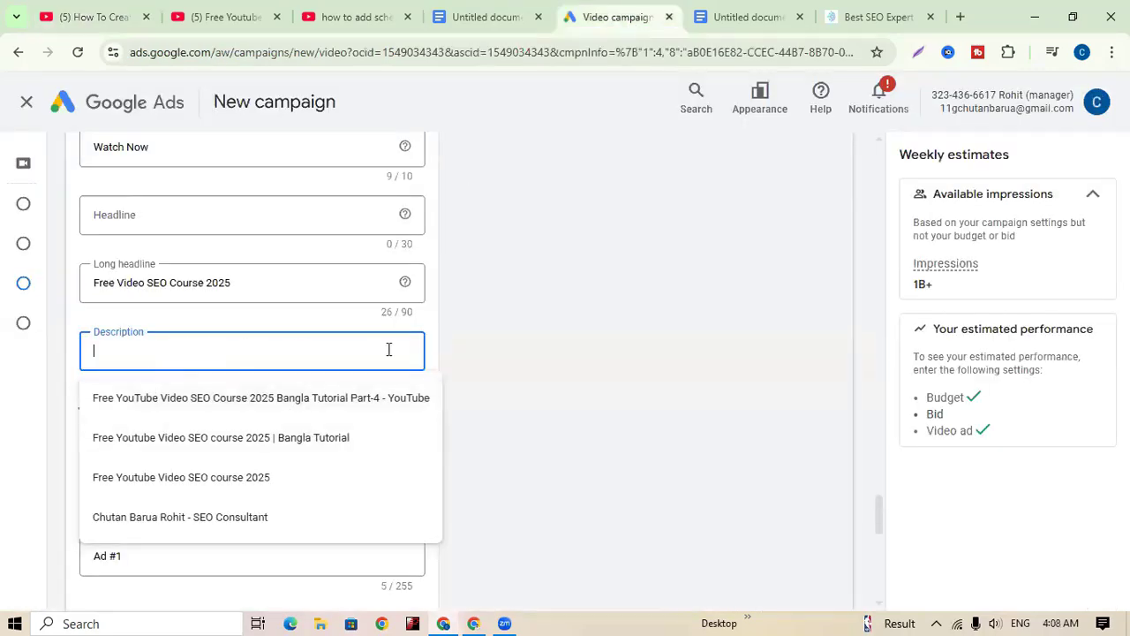
left_click(421, 378)
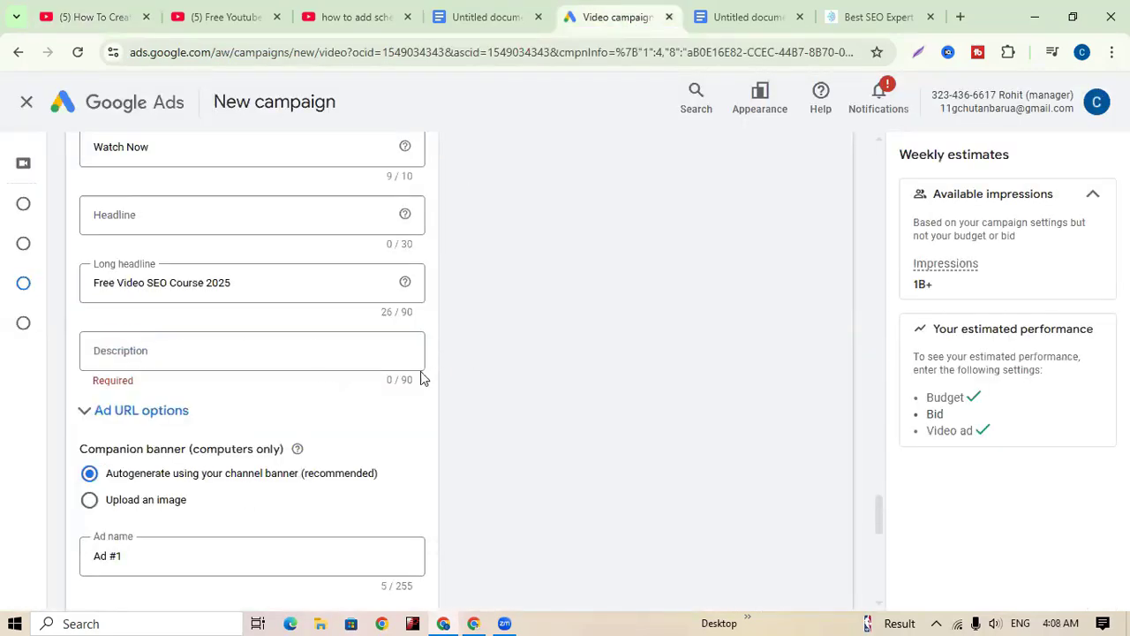
left_click(298, 349)
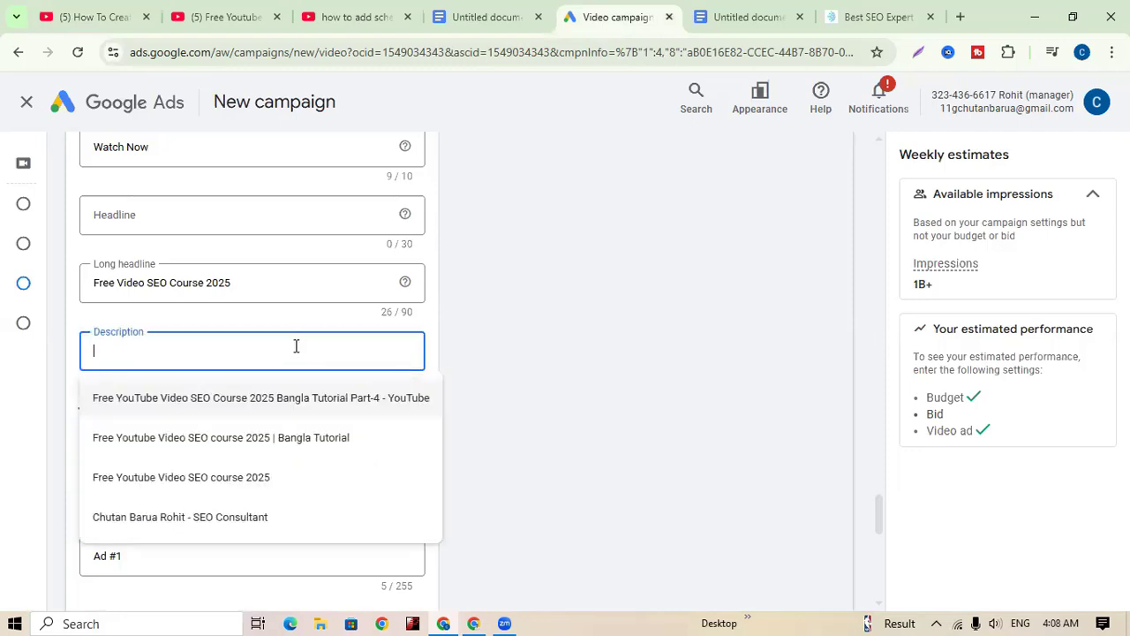
key("ctrl+v")
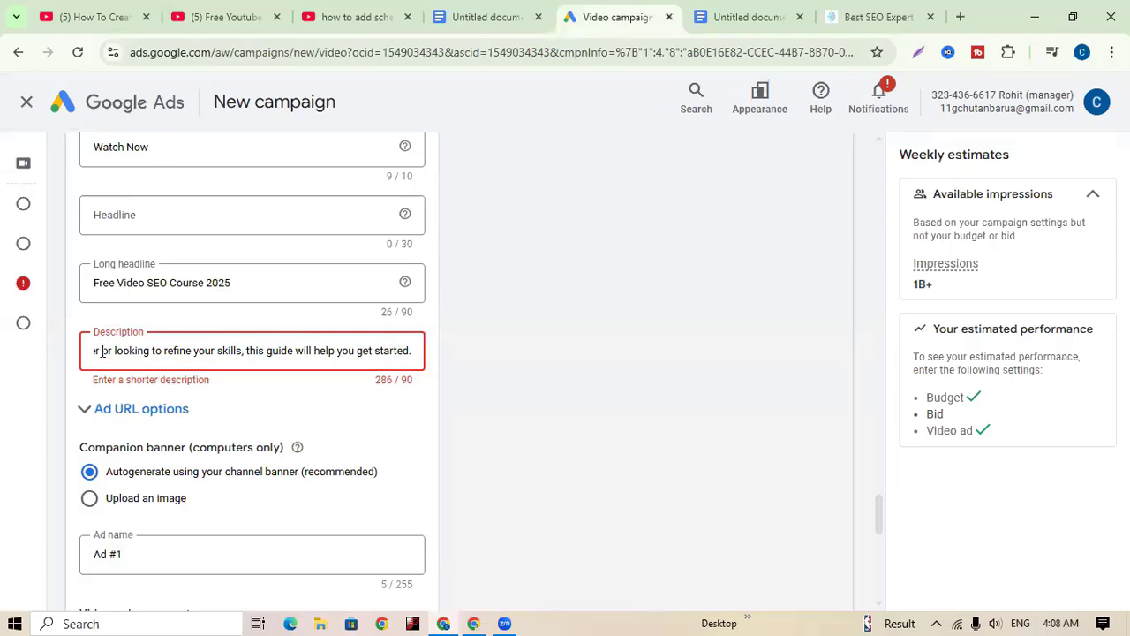
- Shorten the ad description to end after "guide you through the process of setting up your" and finish it with a period
left_click_drag(99, 350, 448, 356)
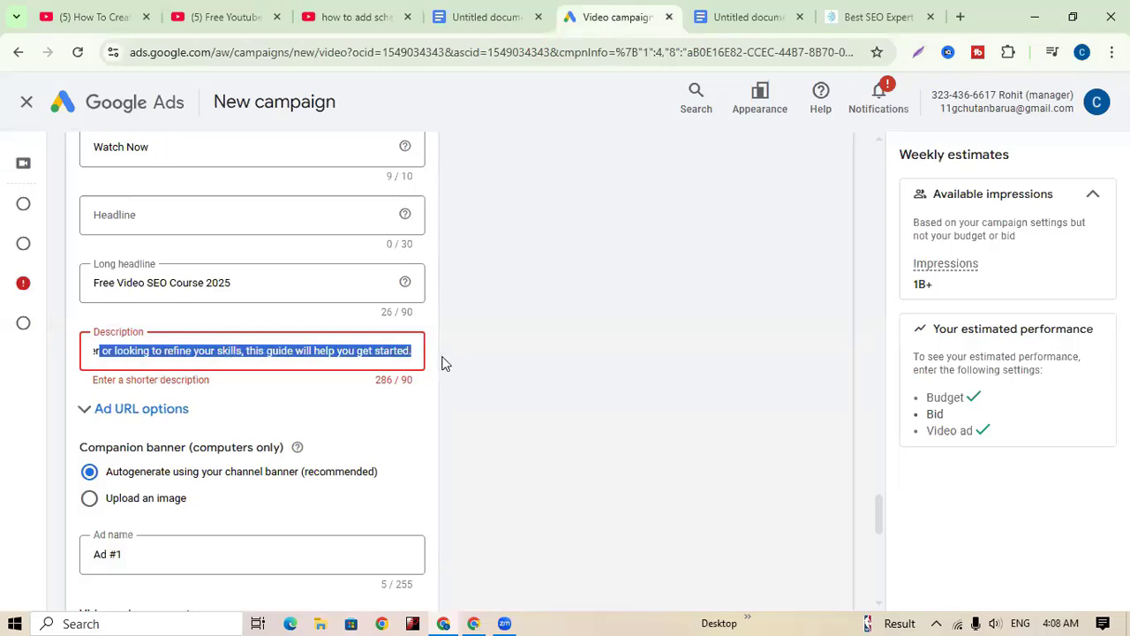
key("BackSpace")
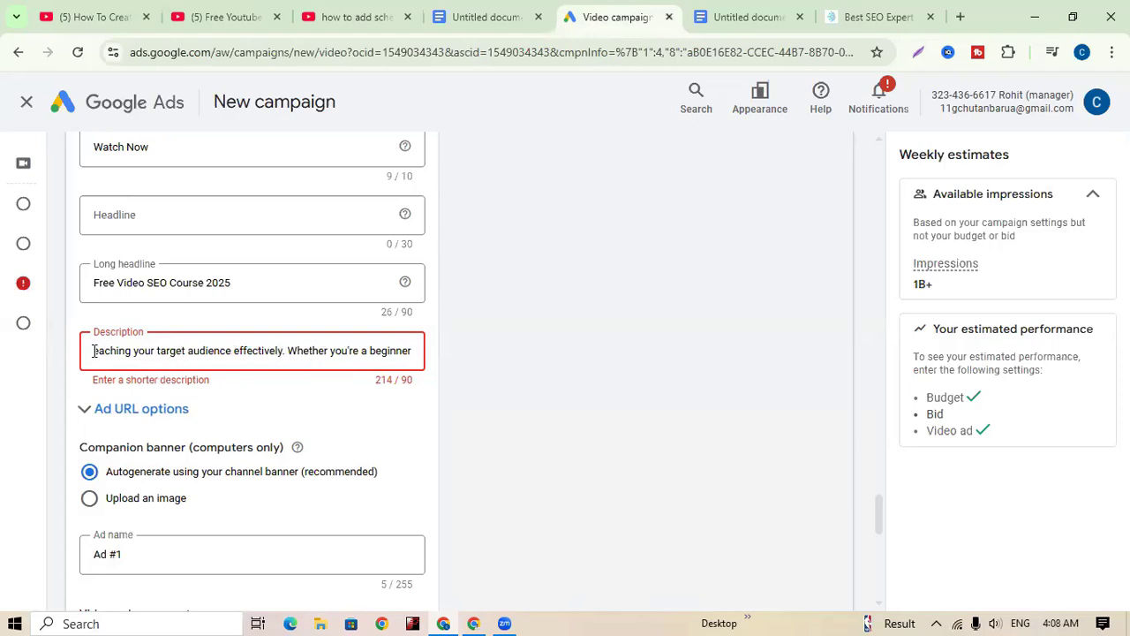
left_click_drag(94, 350, 441, 353)
key("BackSpace")
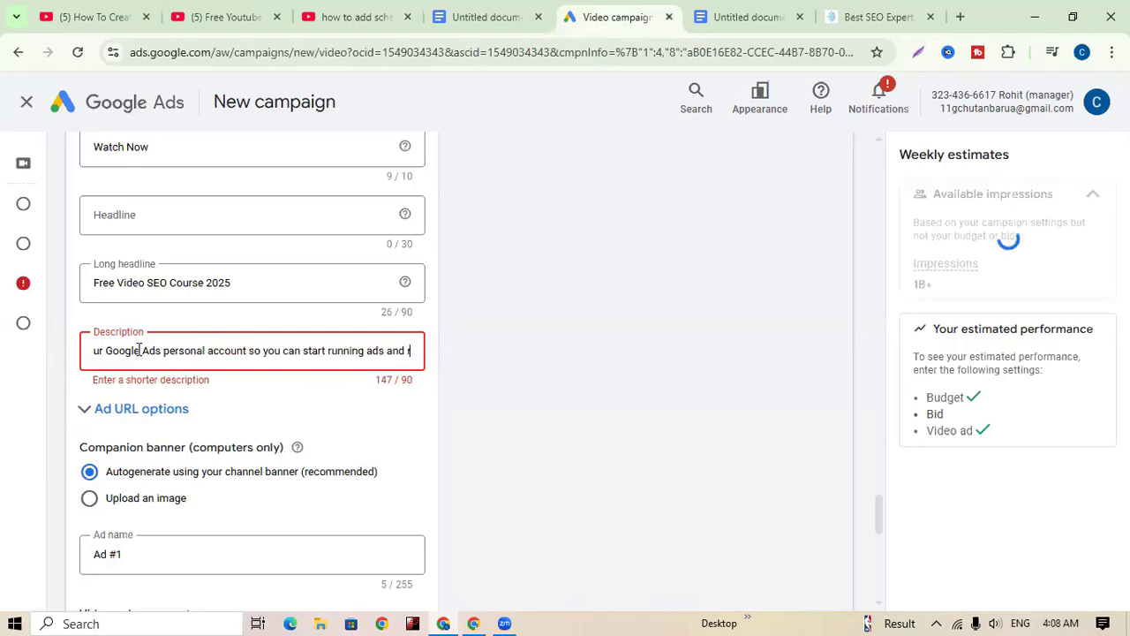
left_click(109, 351, "shift")
key("BackSpace")
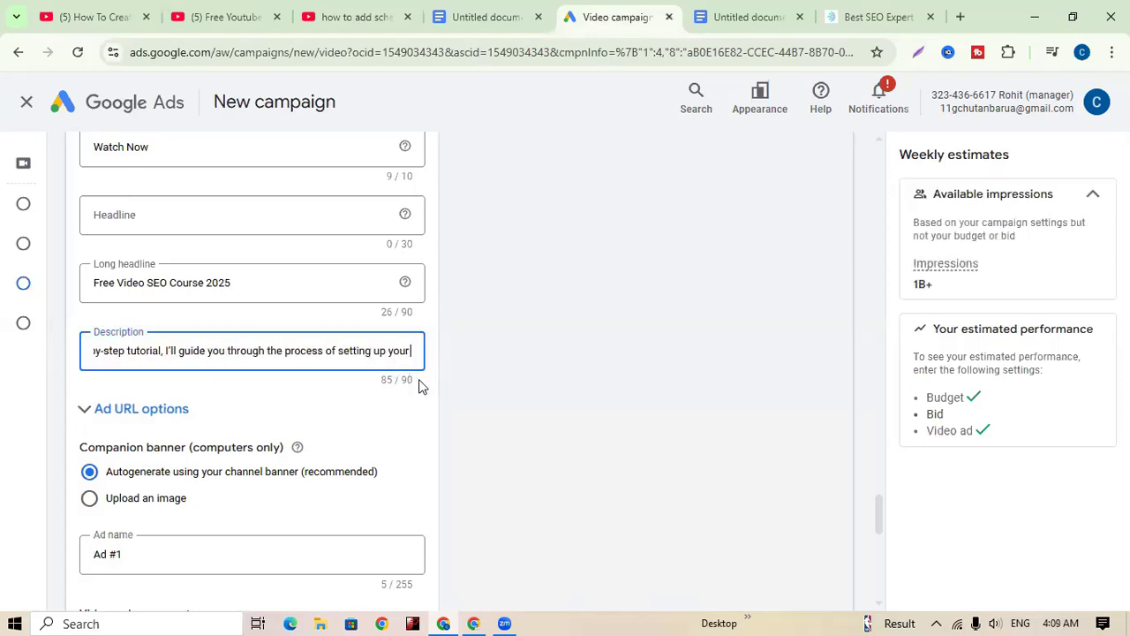
key("BackSpace")
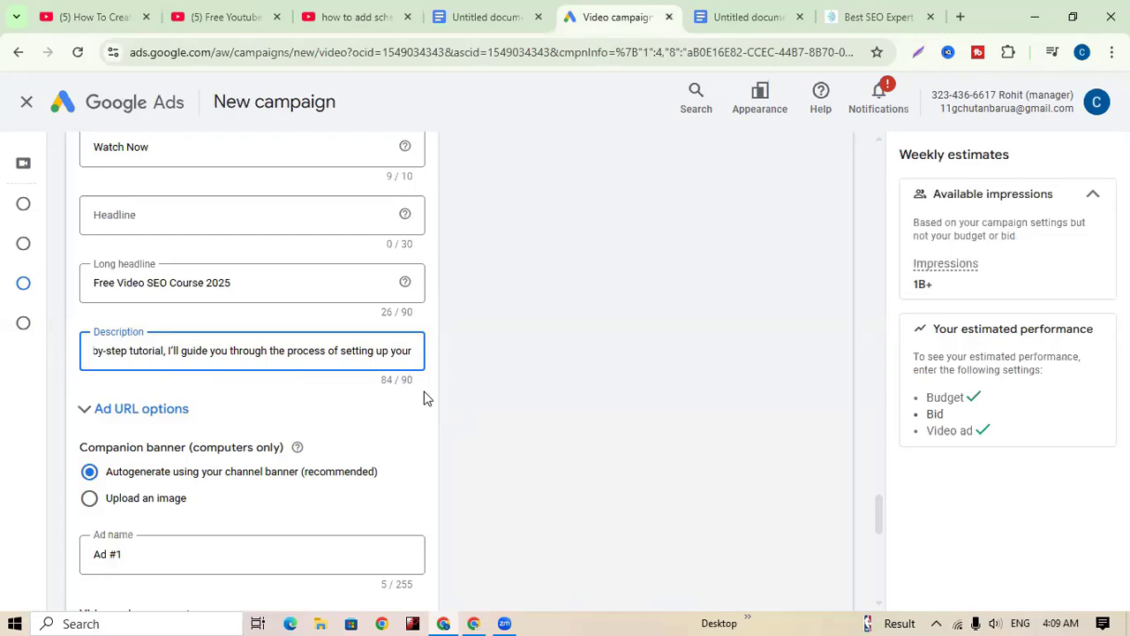
type(".")
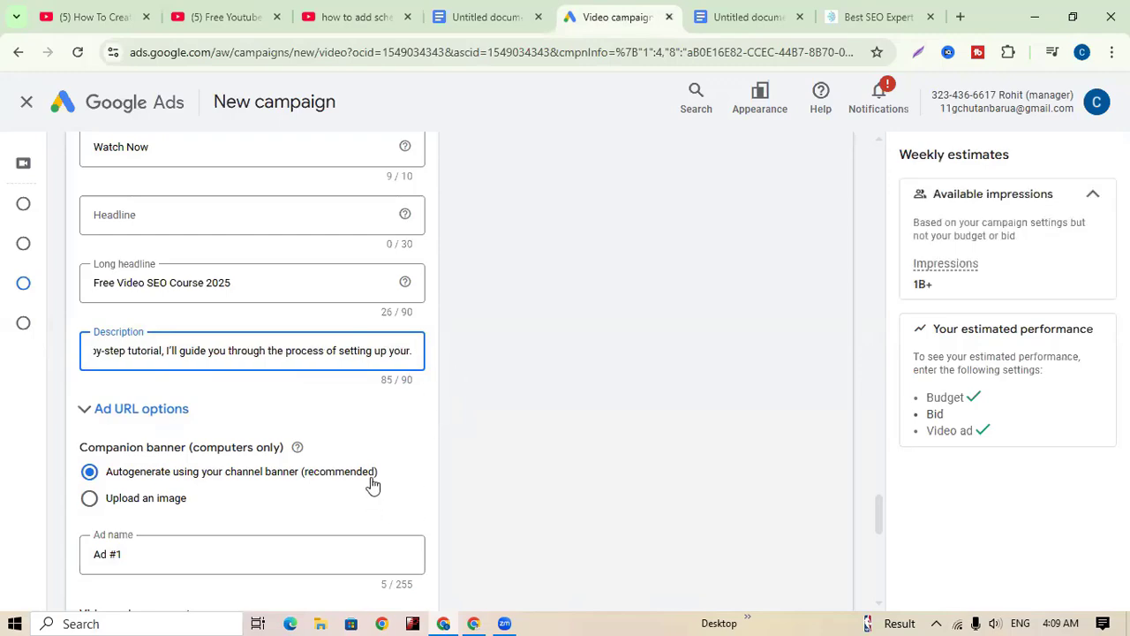
- Review the in-feed ad preview with the new description, and look over the companion banner options
scroll(505, 410, "up", 5)
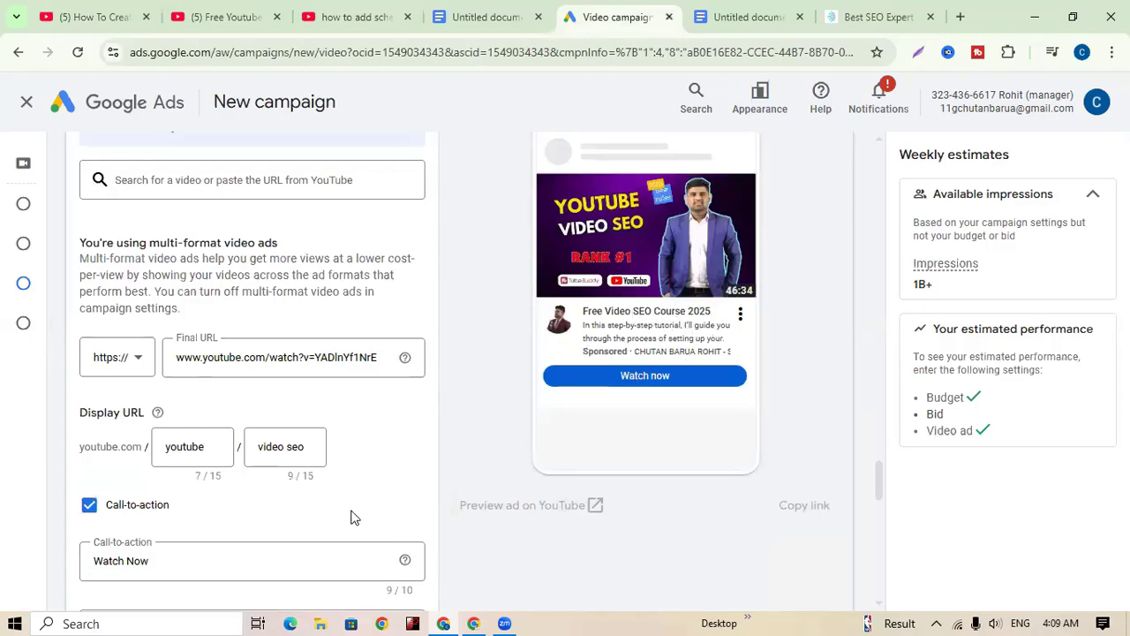
scroll(358, 512, "down", 3)
scroll(229, 466, "down", 3)
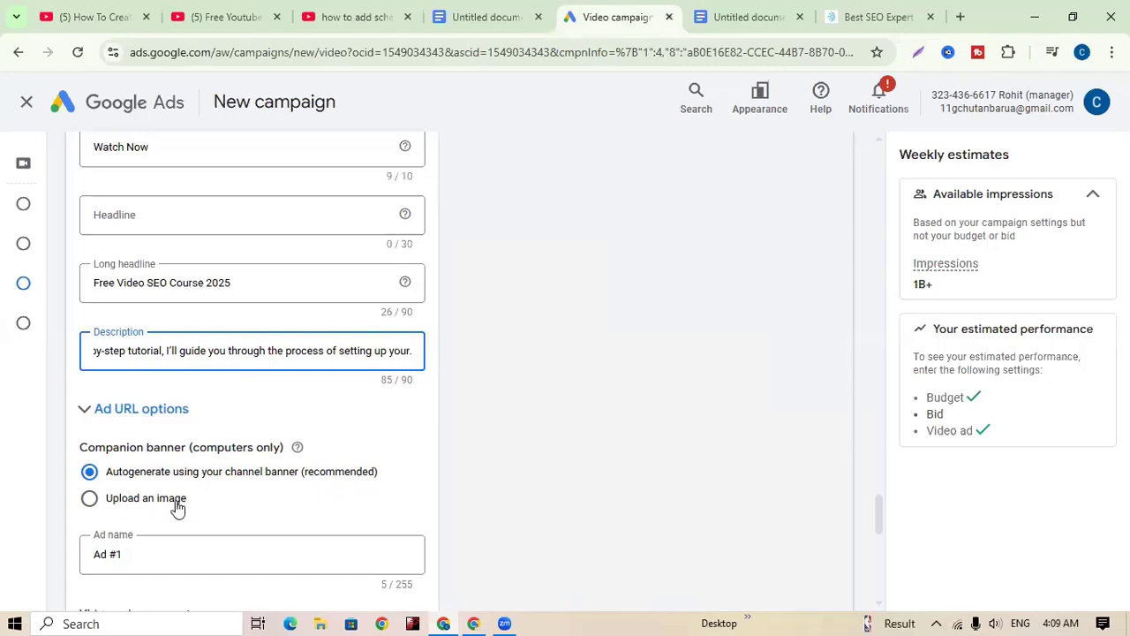
scroll(570, 431, "up", 7)
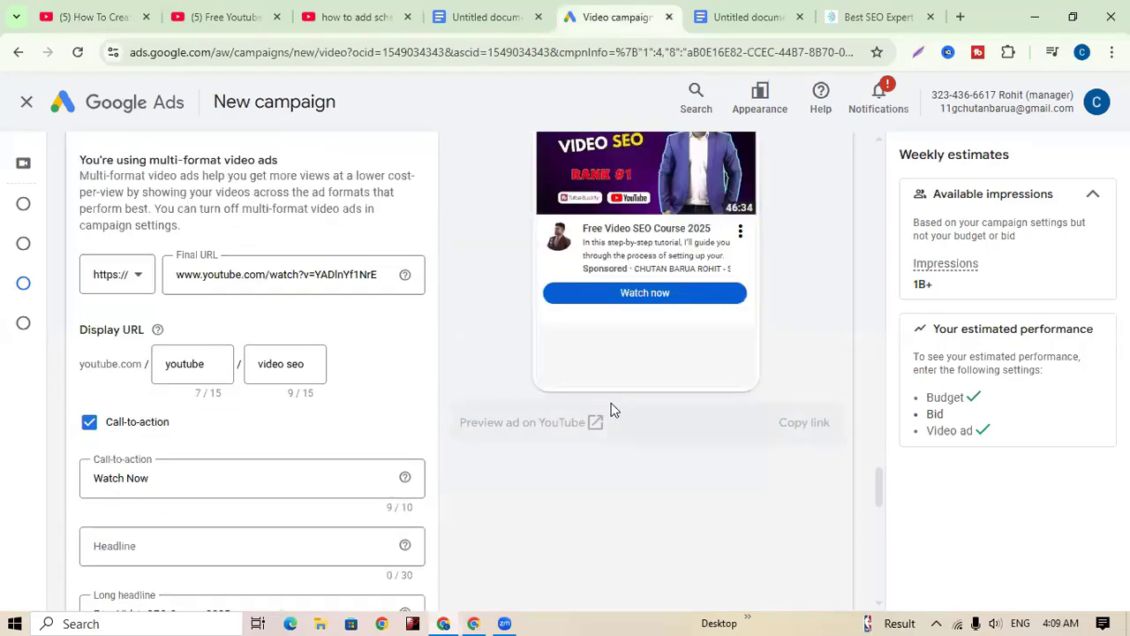
- Review the ad's URL, call-to-action, headline, description and banner settings, and check the ads listed in the ad creation section
scroll(685, 412, "down", 3)
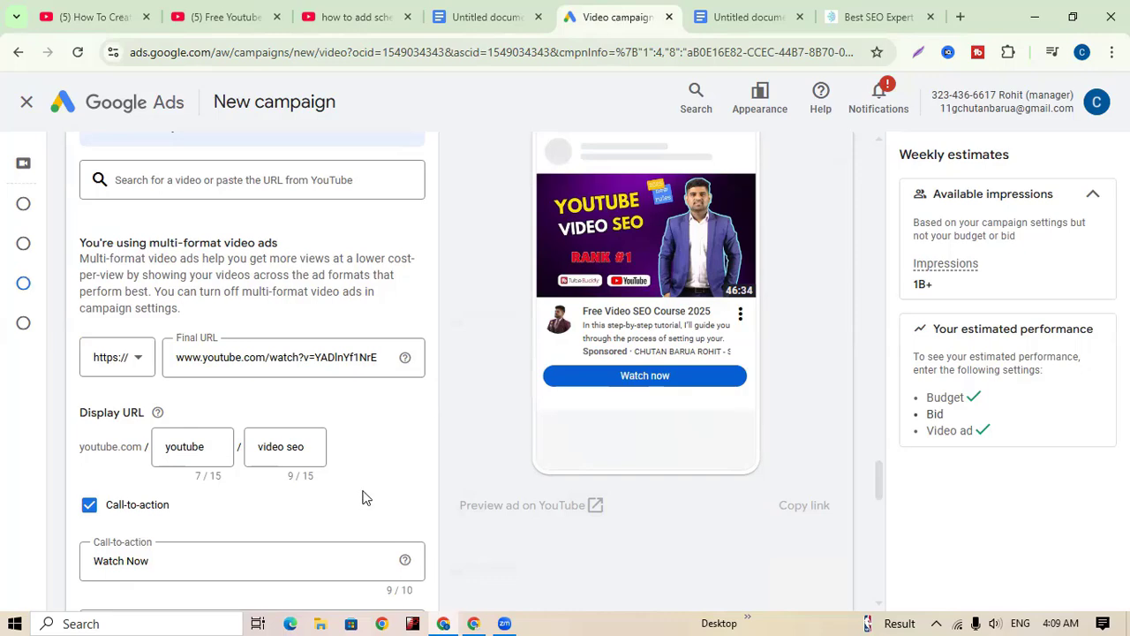
scroll(380, 475, "down", 5)
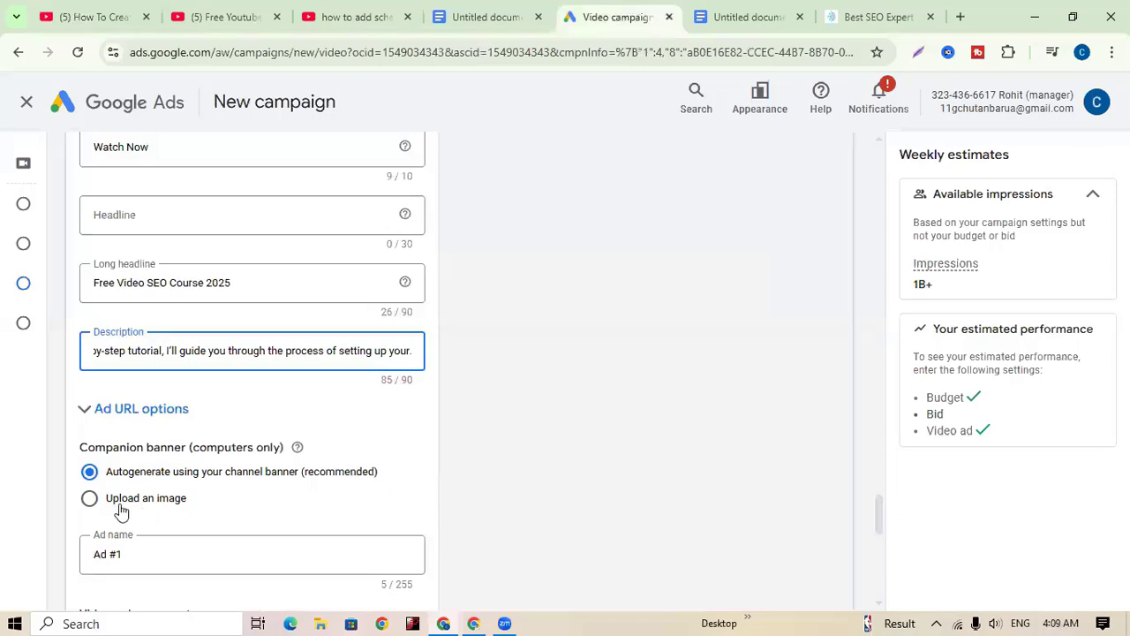
scroll(514, 462, "up", 3)
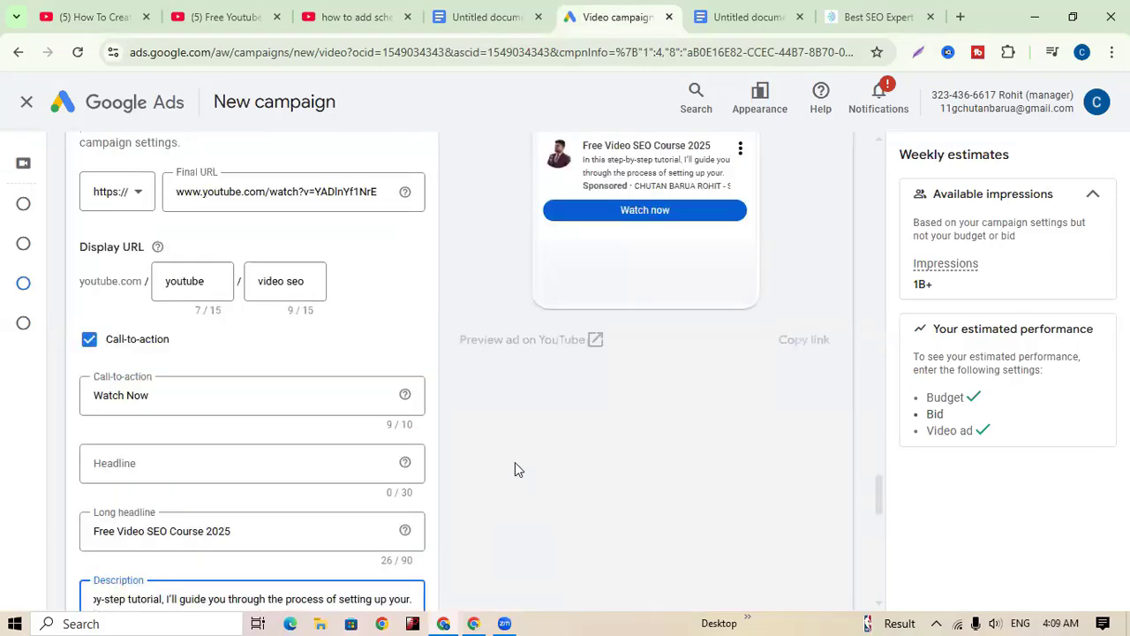
type(".")
scroll(565, 462, "down", 5)
scroll(548, 488, "down", 2)
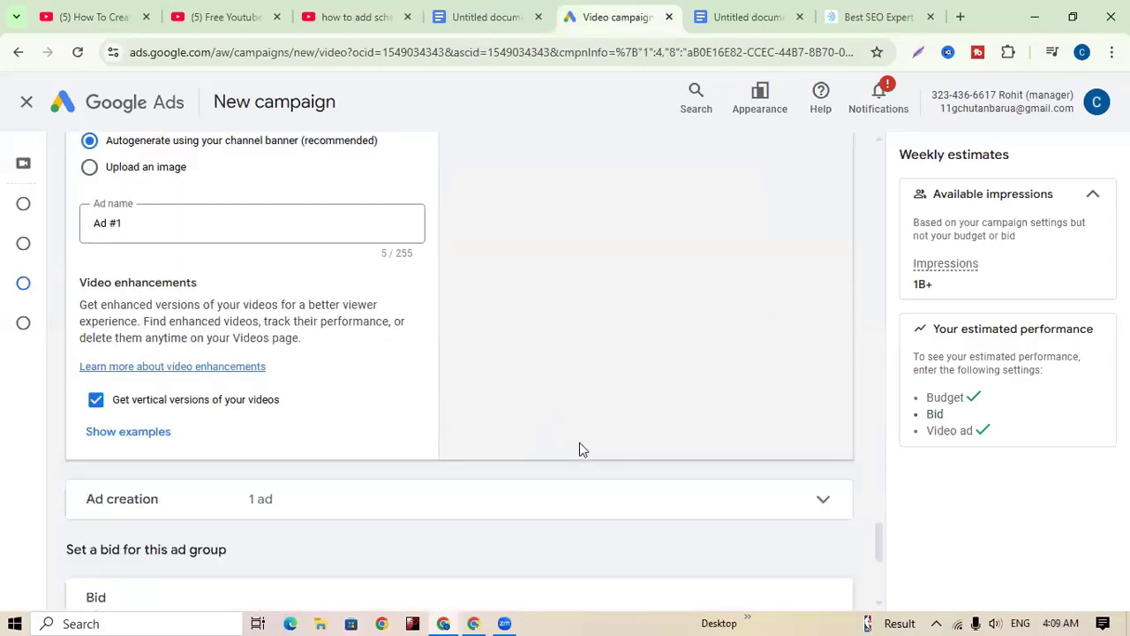
scroll(542, 450, "down", 3)
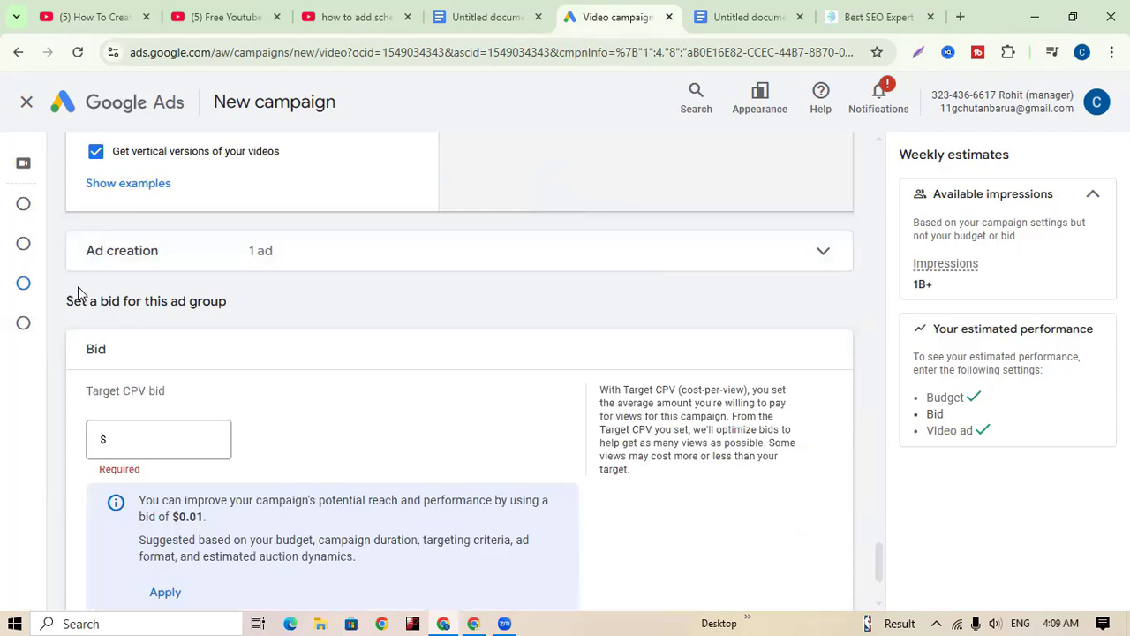
left_click(824, 258)
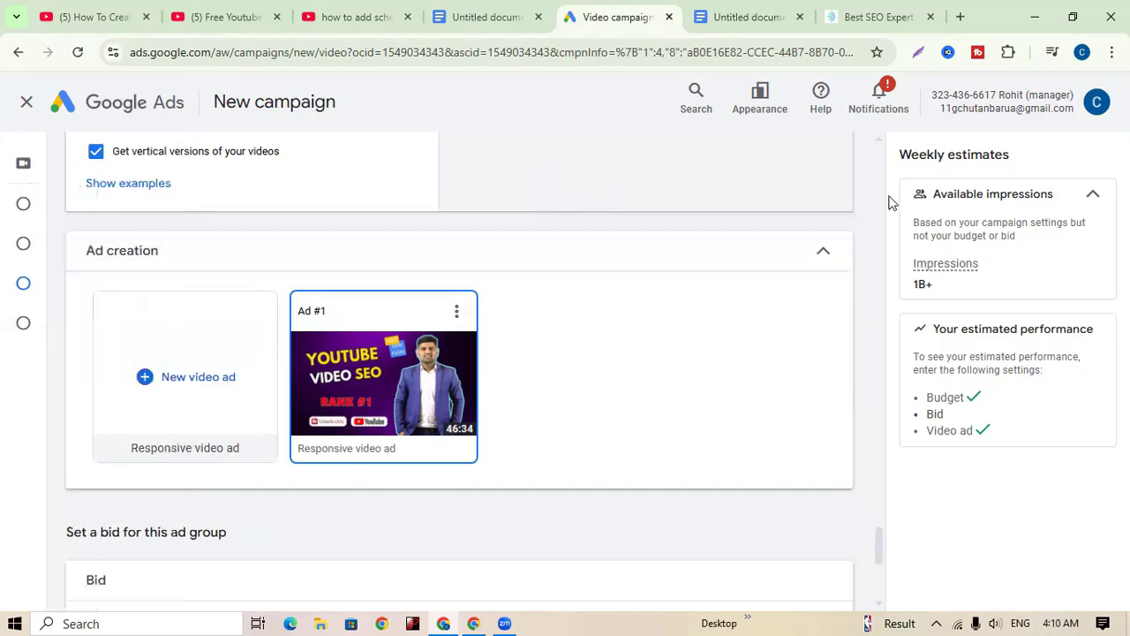
left_click(822, 256)
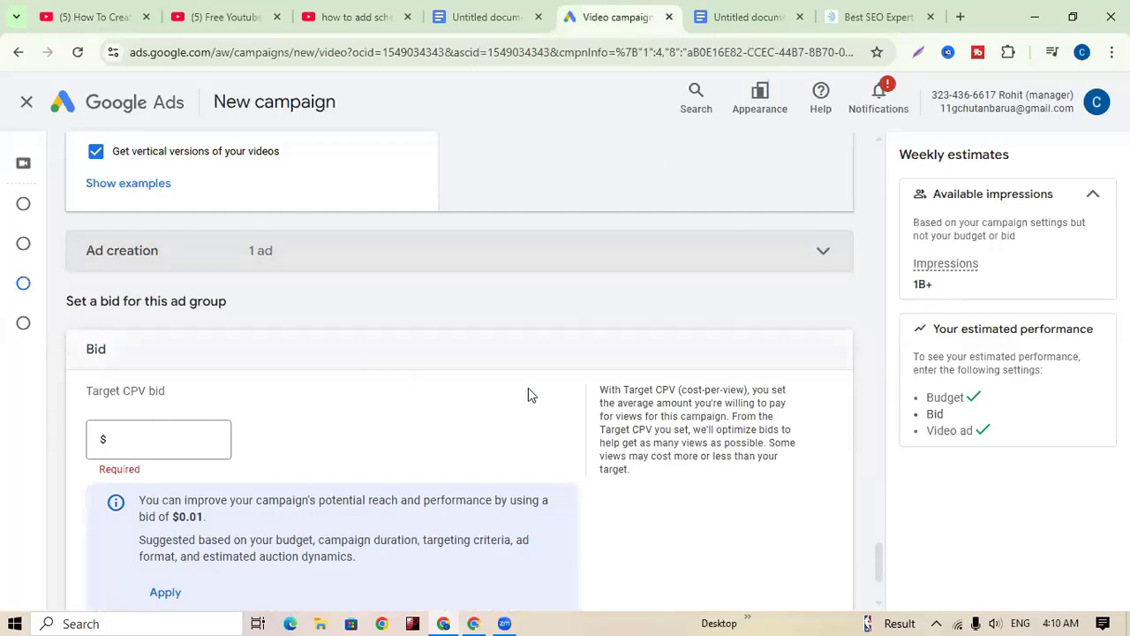
- Apply the suggested target CPV bid of $0.01 to the ad group
scroll(344, 291, "up", 3)
scroll(349, 296, "down", 4)
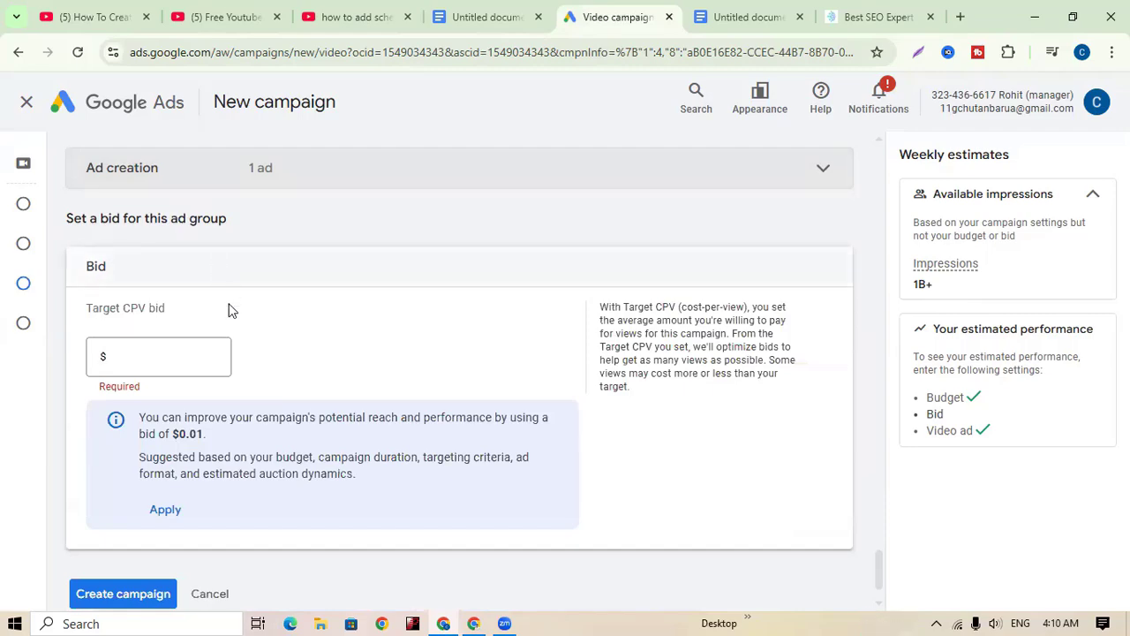
scroll(231, 340, "up", 1)
scroll(230, 340, "up", 3)
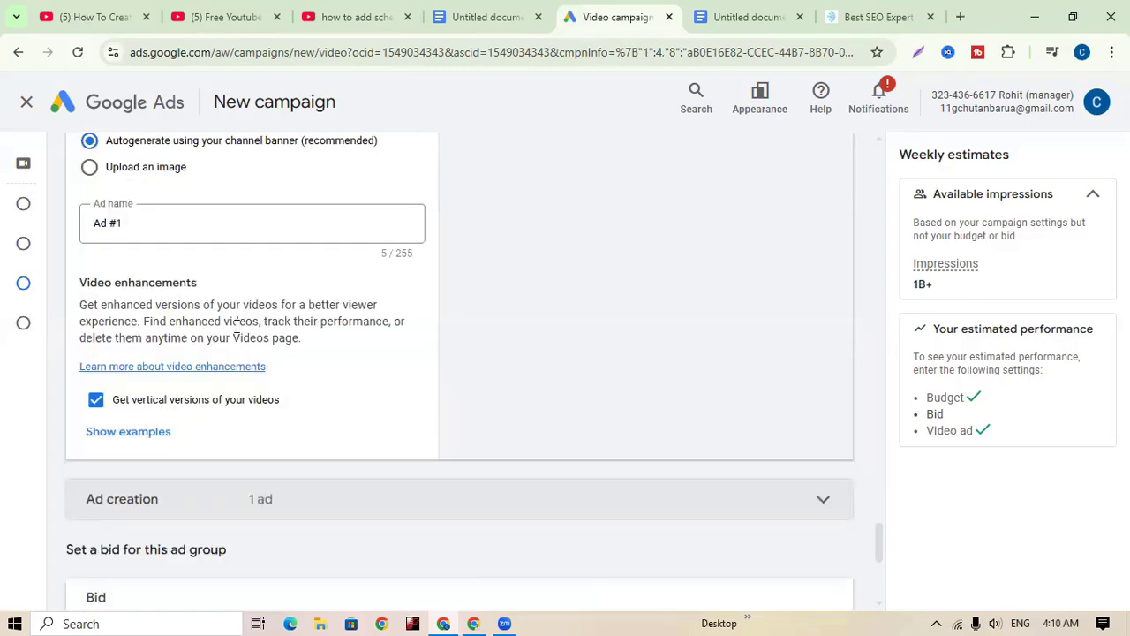
scroll(255, 366, "down", 3)
scroll(255, 365, "up", 4)
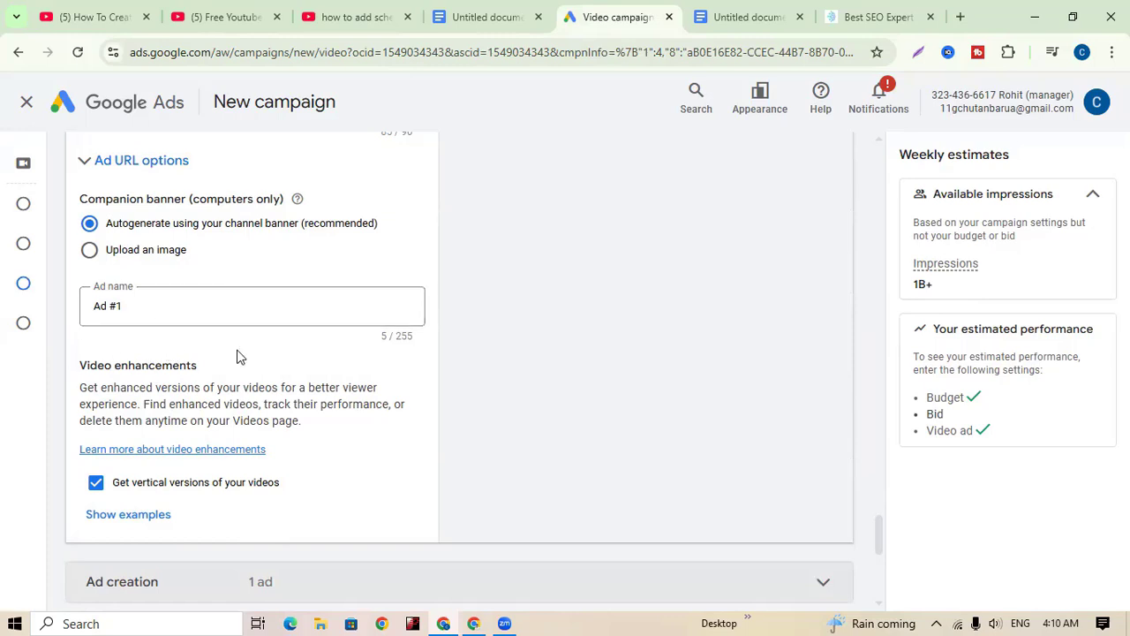
scroll(318, 441, "down", 4)
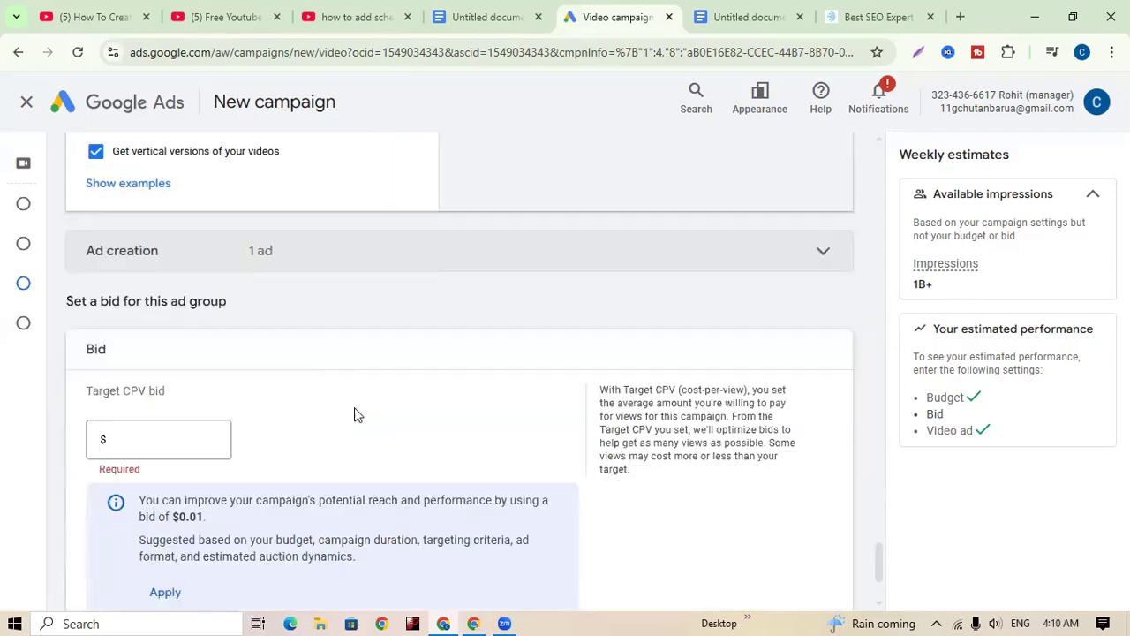
scroll(353, 415, "down", 1)
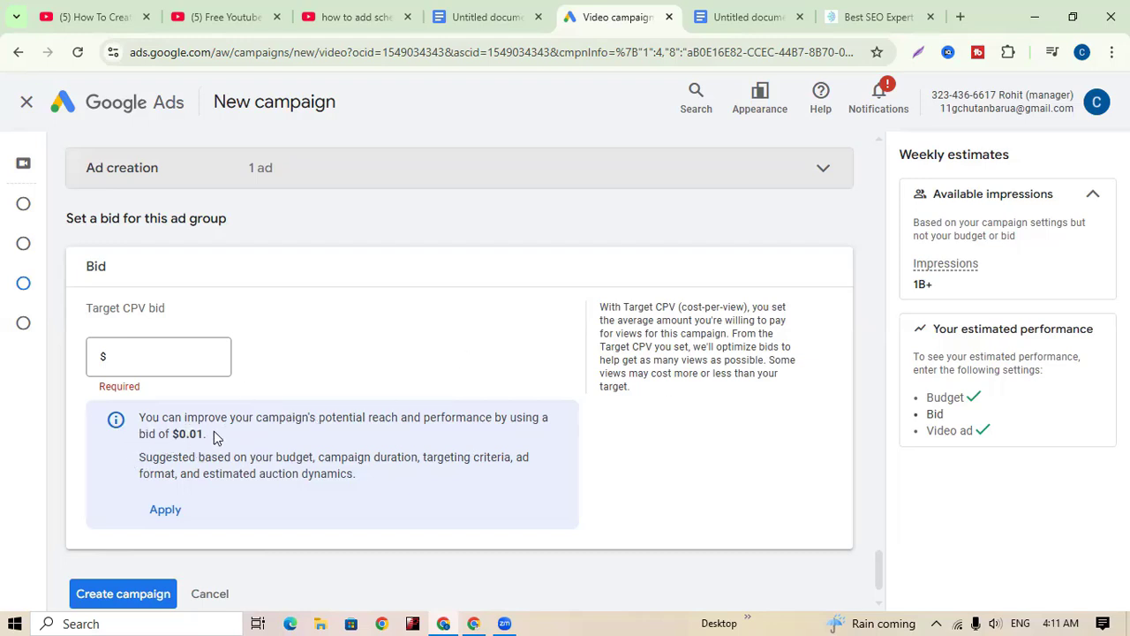
left_click(165, 511)
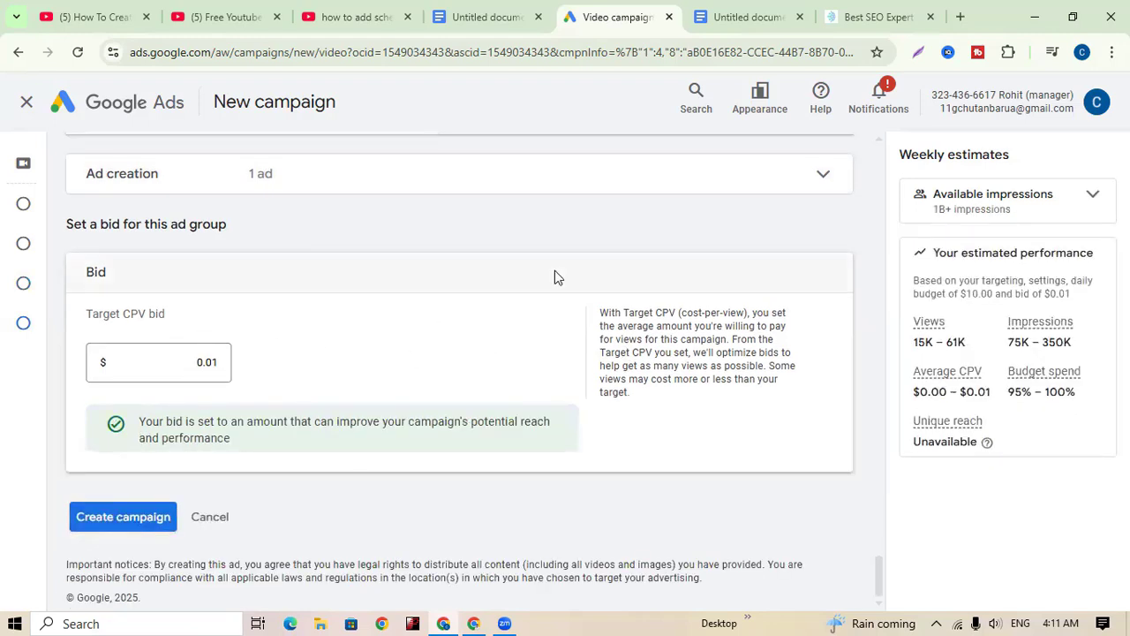
left_click(919, 52)
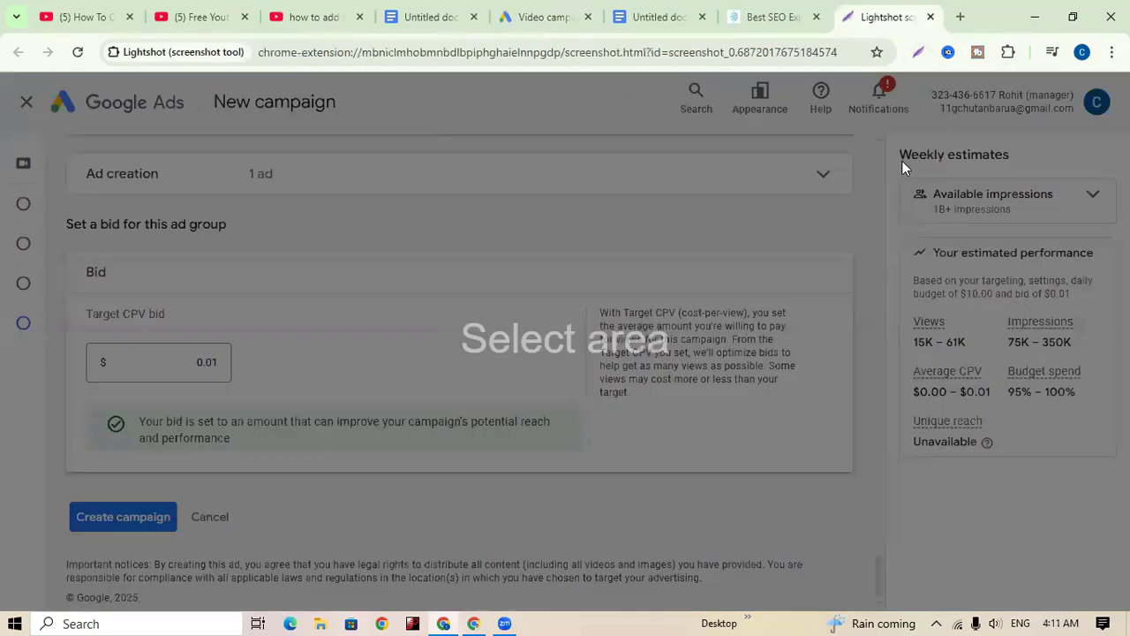
mouse_move(900, 164)
left_mouse_down()
mouse_move(1077, 363)
mouse_move(1125, 490)
left_mouse_up()
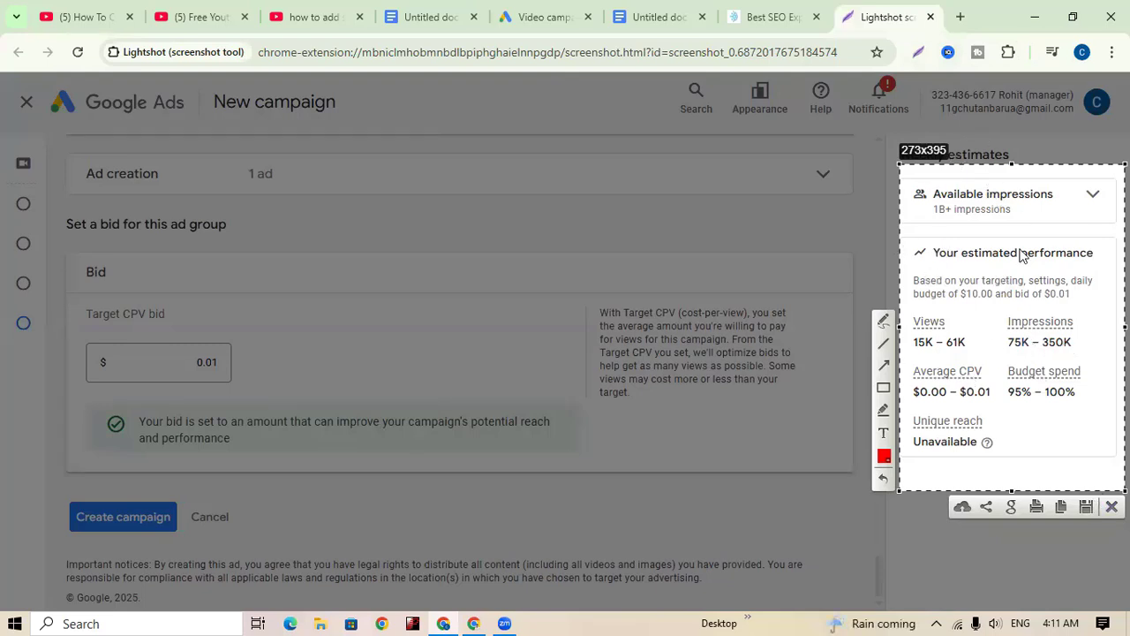
key("ctrl+w")
left_click(631, 15)
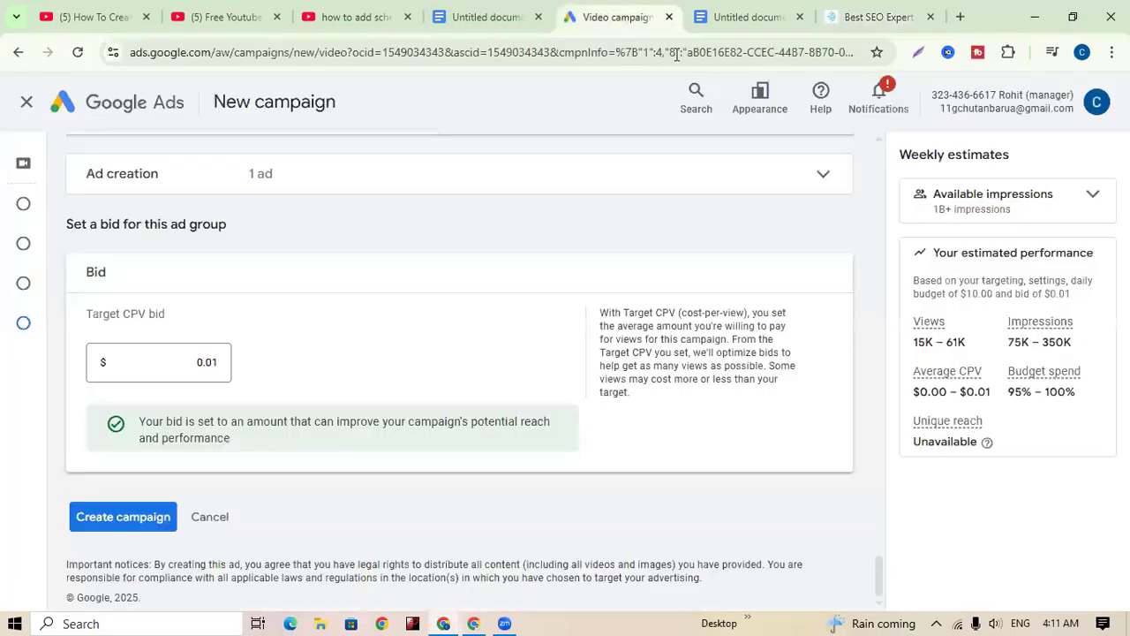
- Frame the whole Weekly estimates panel with a Lightshot capture to examine the estimates, and return to the campaign without saving the capture
left_click(918, 53)
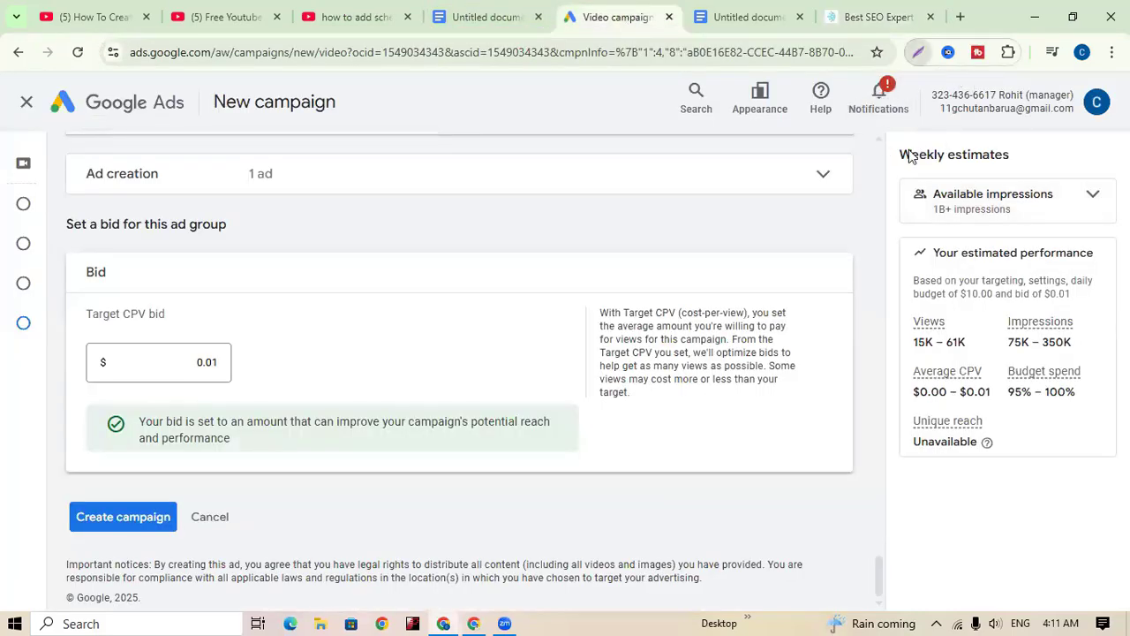
left_click_drag(886, 129, 1129, 485)
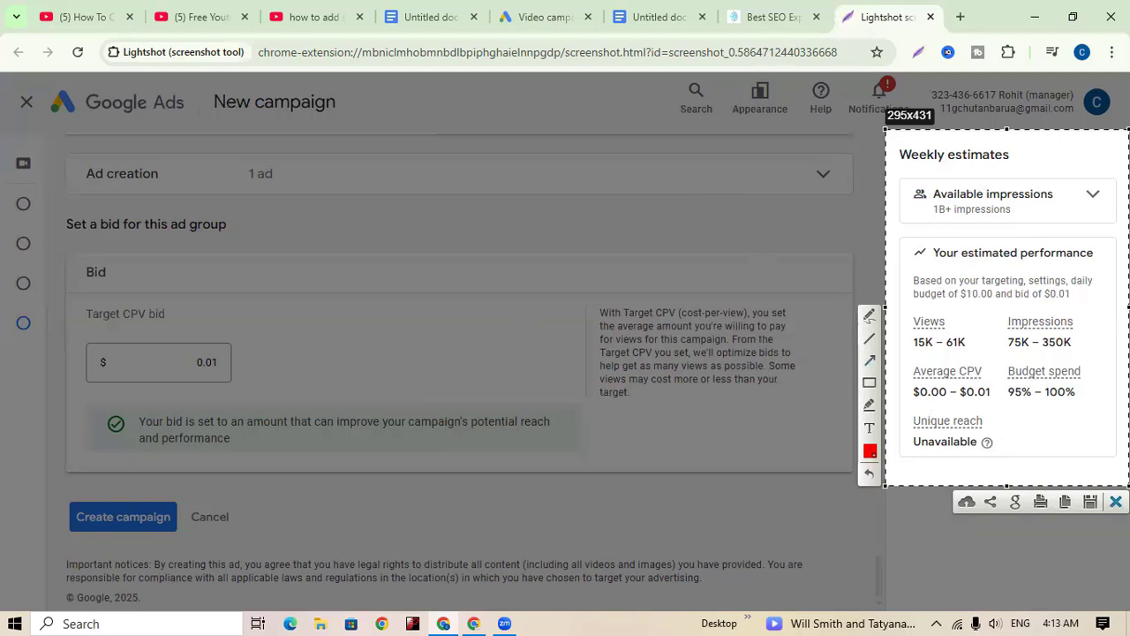
left_click(1115, 501)
left_click(588, 15)
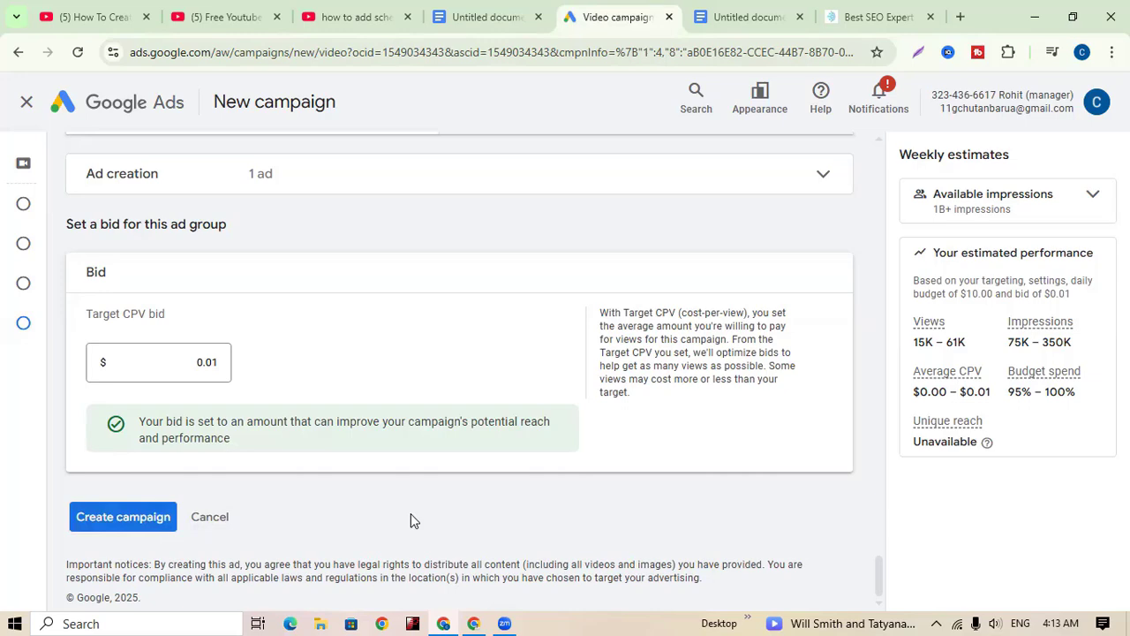
- Recheck the in-feed ad preview, ad fields and bid, and look at the sponsored ad in the YouTube search results
scroll(588, 459, "up", 10)
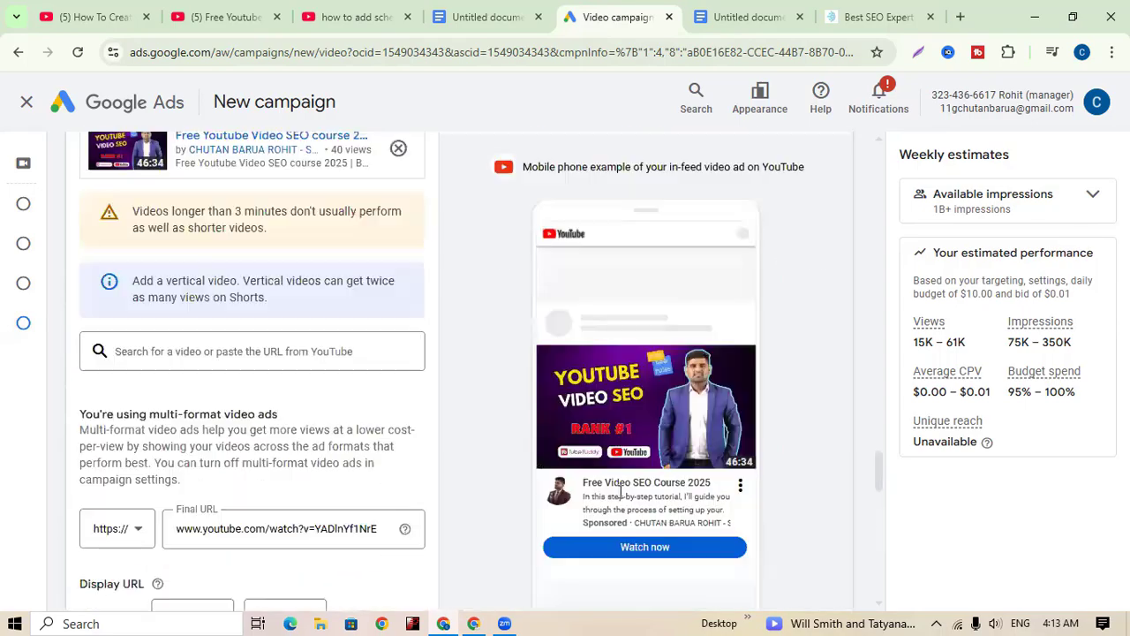
scroll(711, 498, "up", 5)
scroll(711, 497, "down", 8)
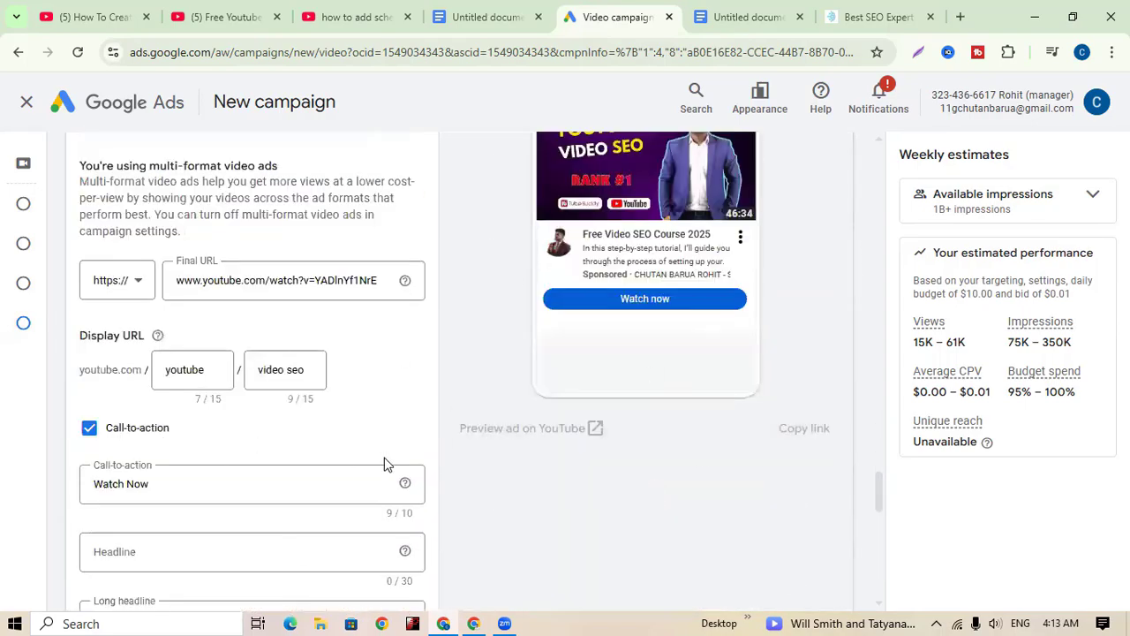
scroll(477, 490, "down", 10)
mouse_move(185, 565)
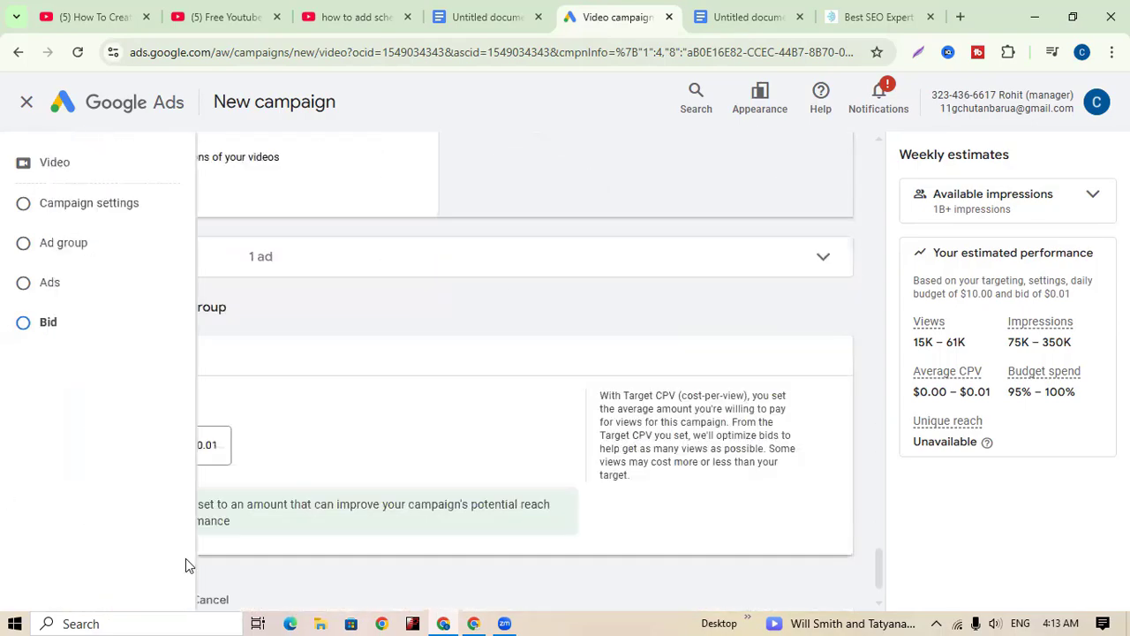
scroll(353, 534, "down", 1)
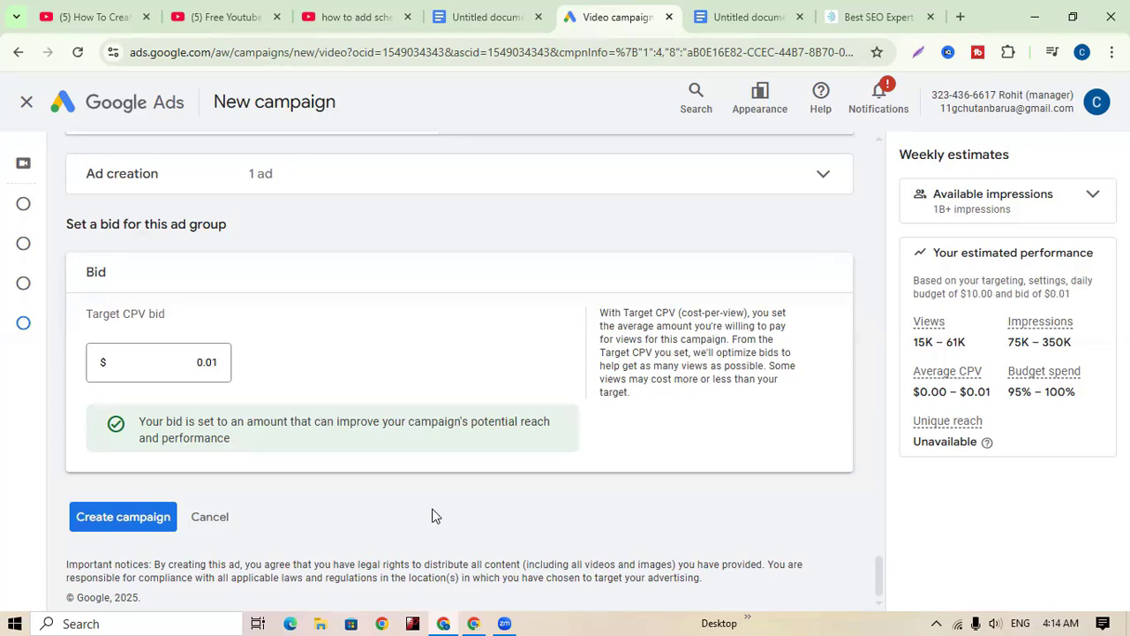
left_click(373, 17)
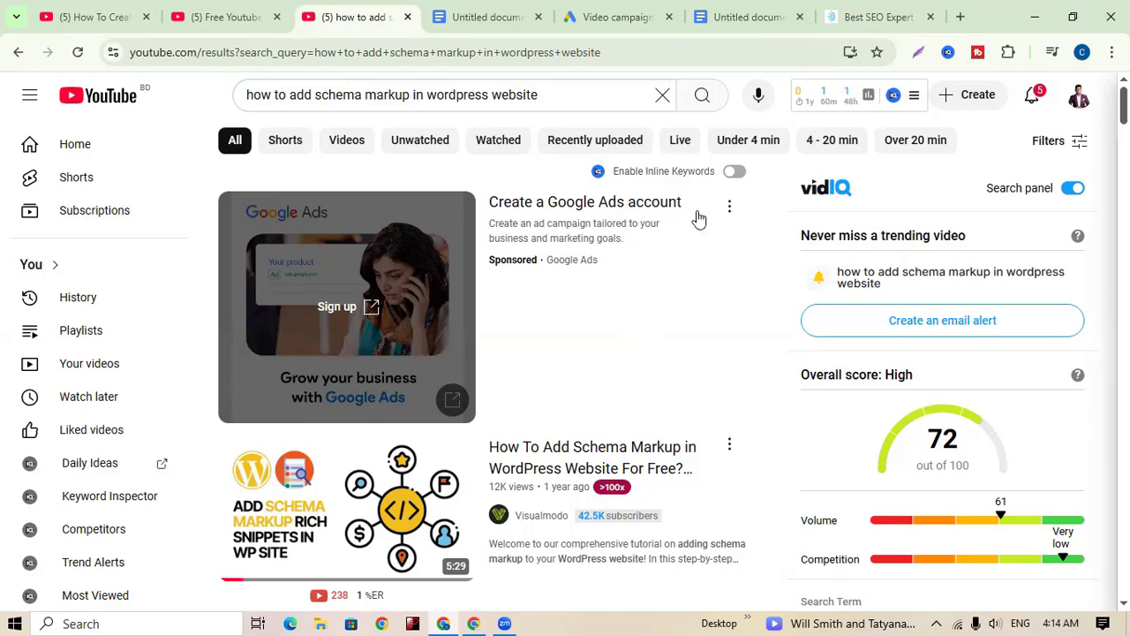
left_click(612, 19)
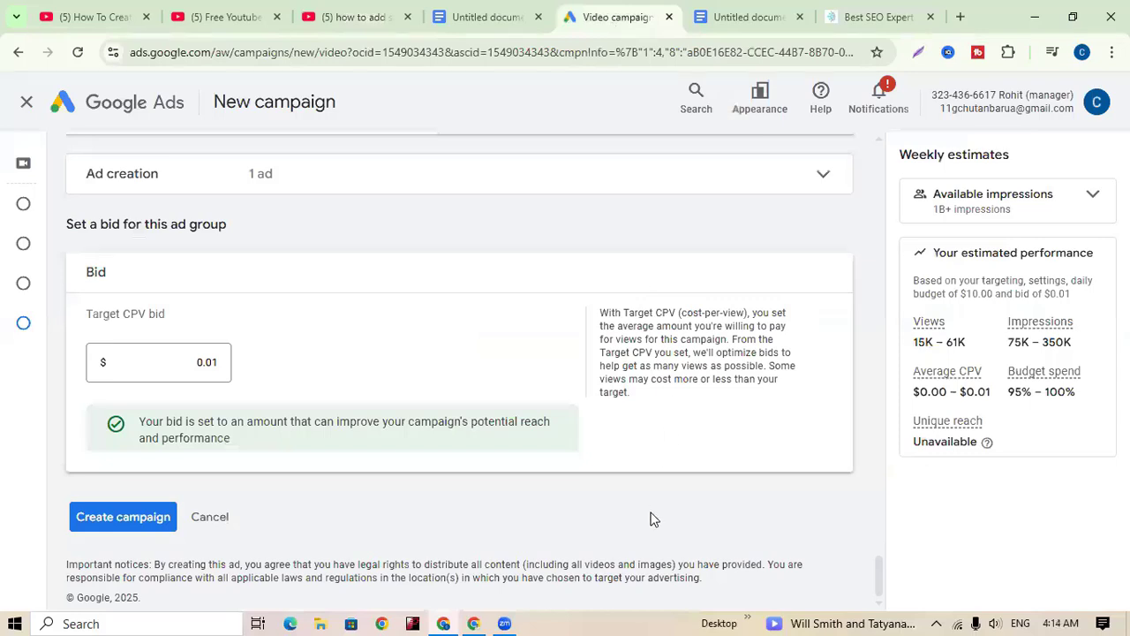